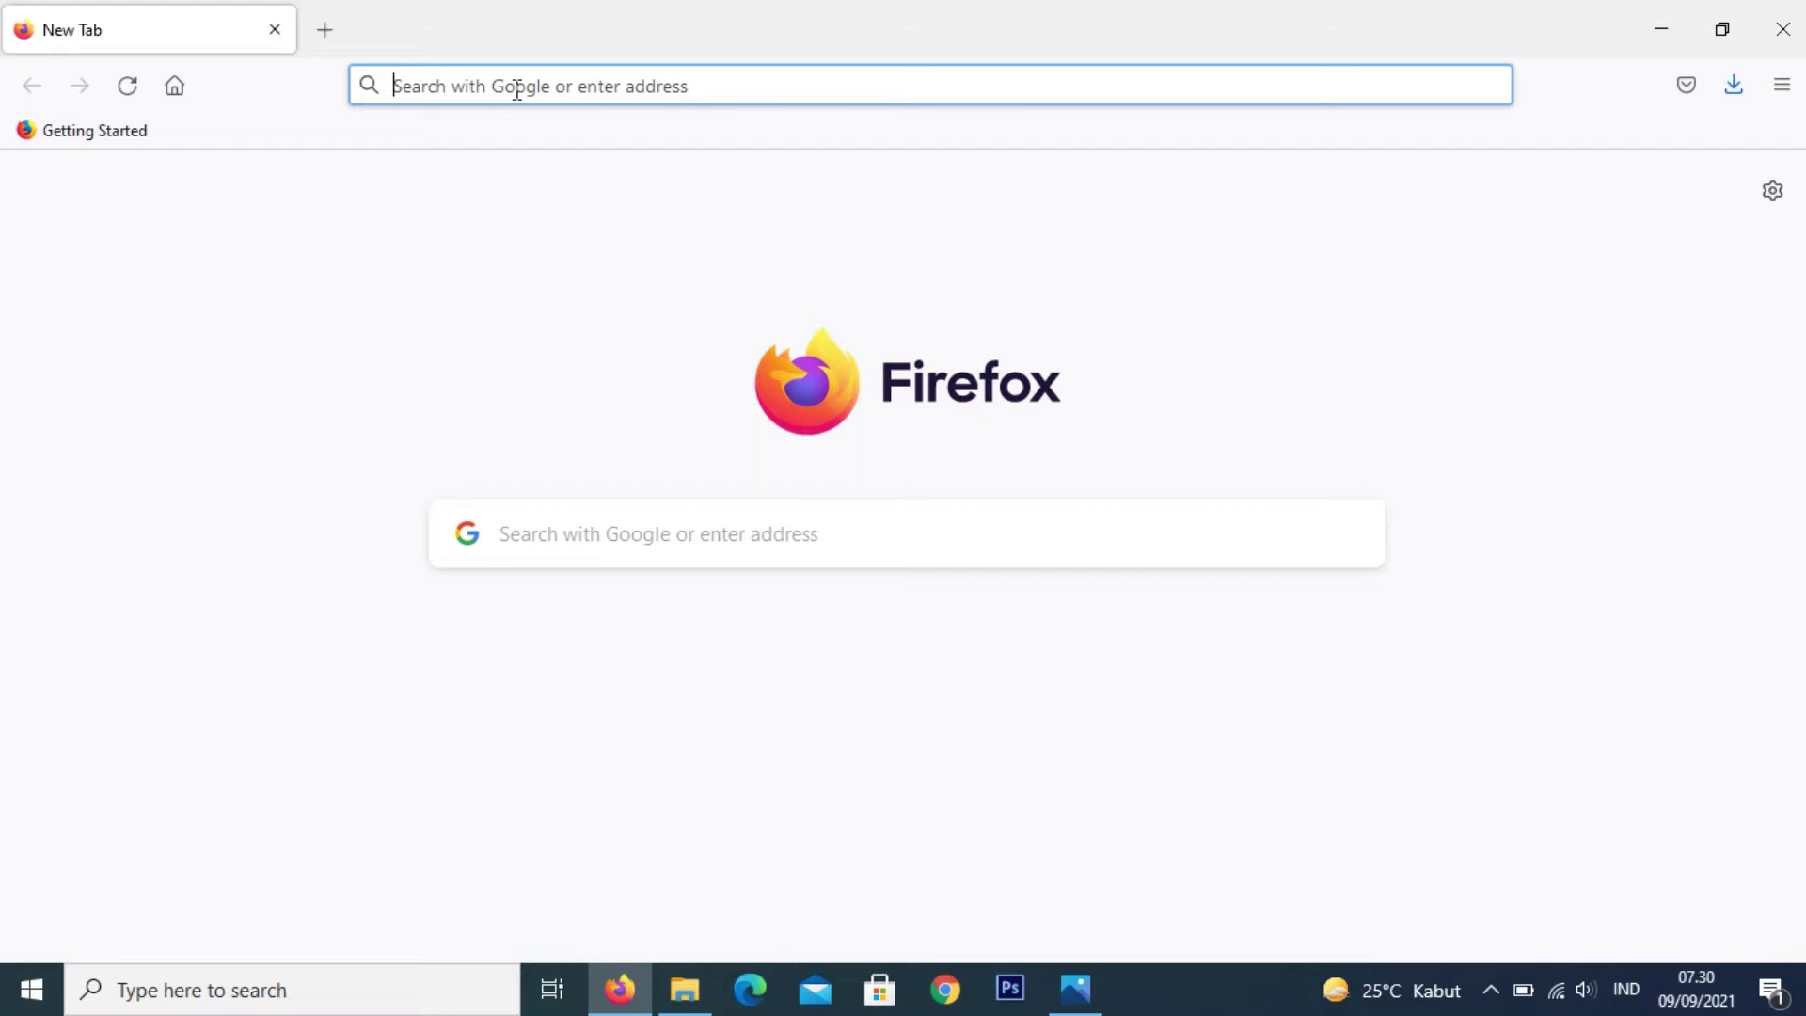
pyautogui.write('www.photopea.com/')
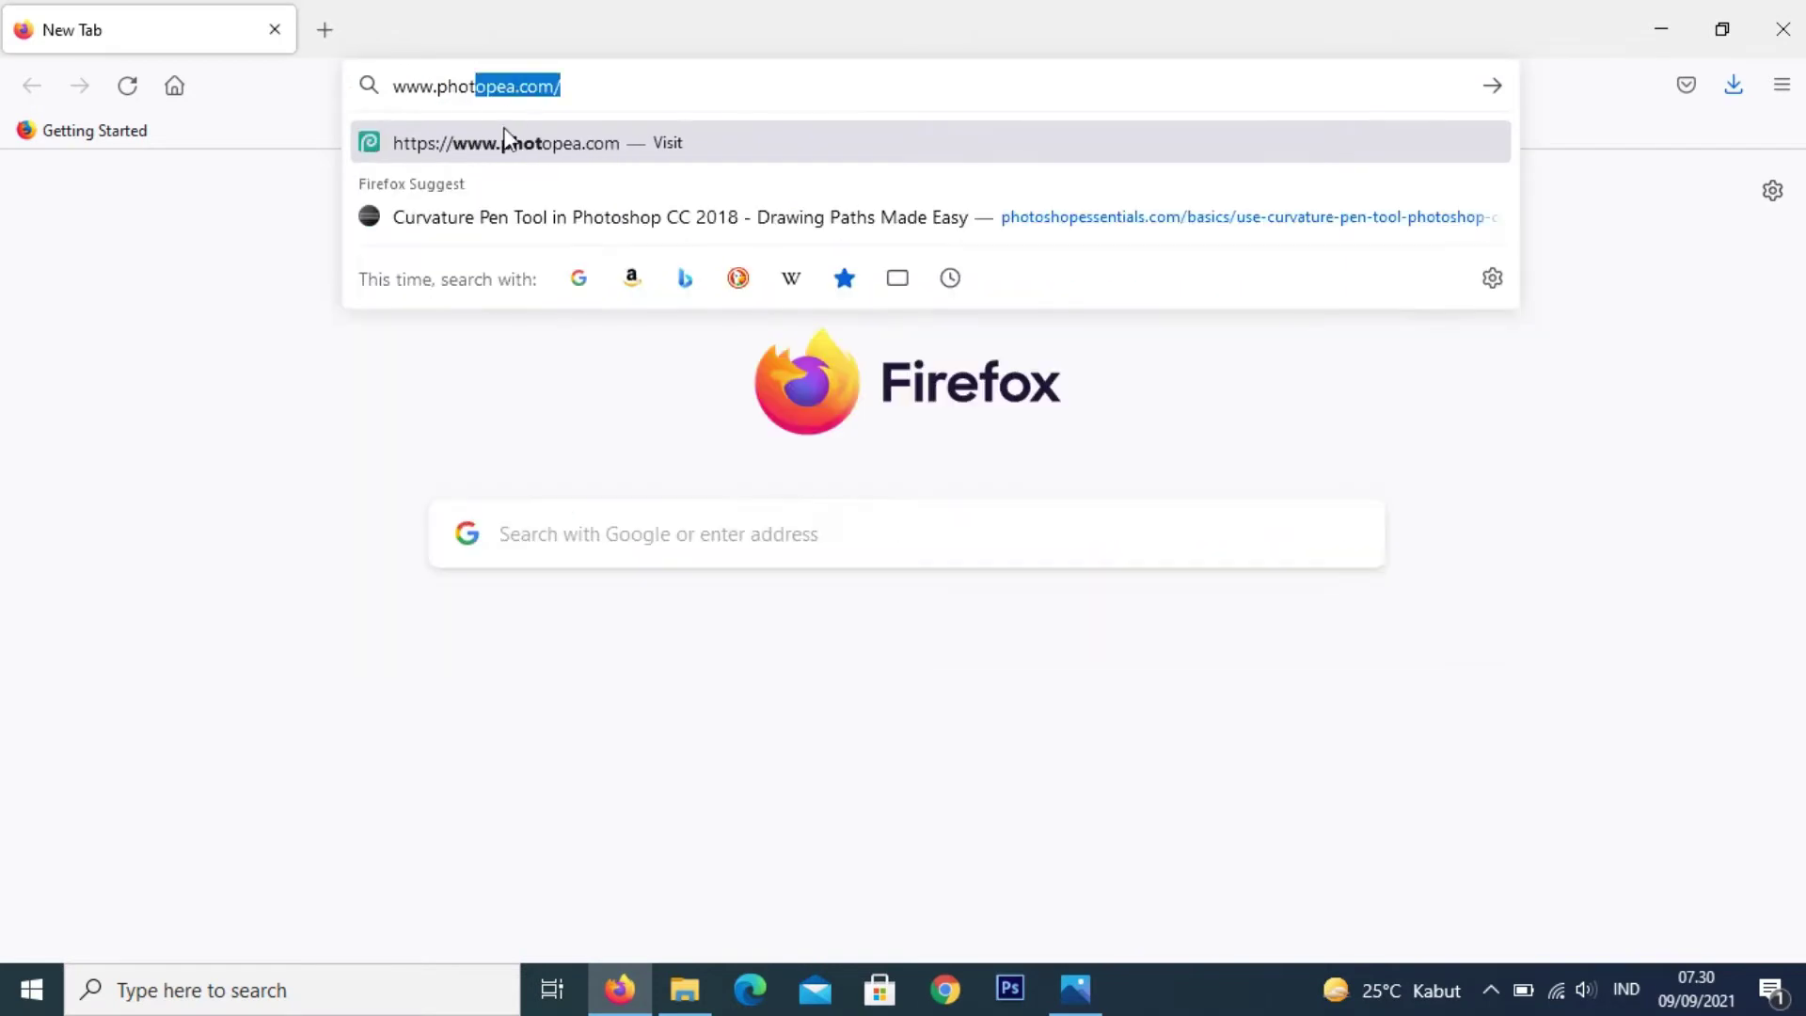
pyautogui.press('Return')
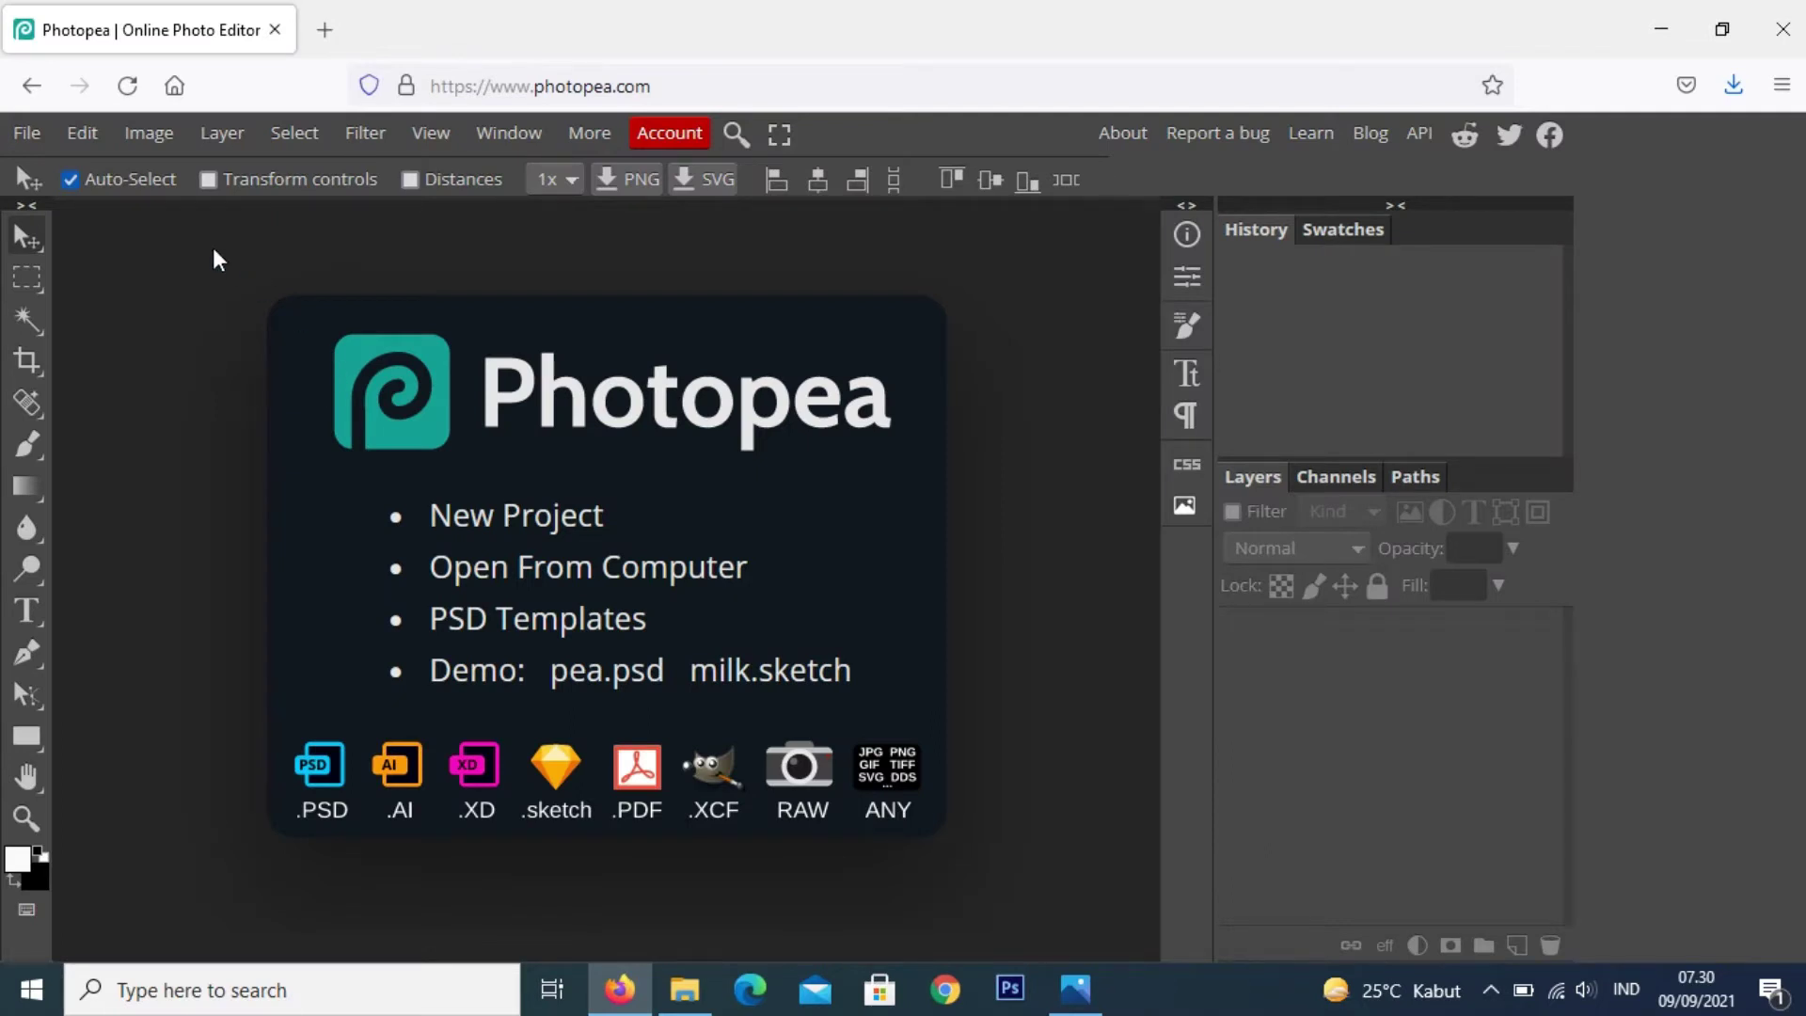
pyautogui.click(27, 133)
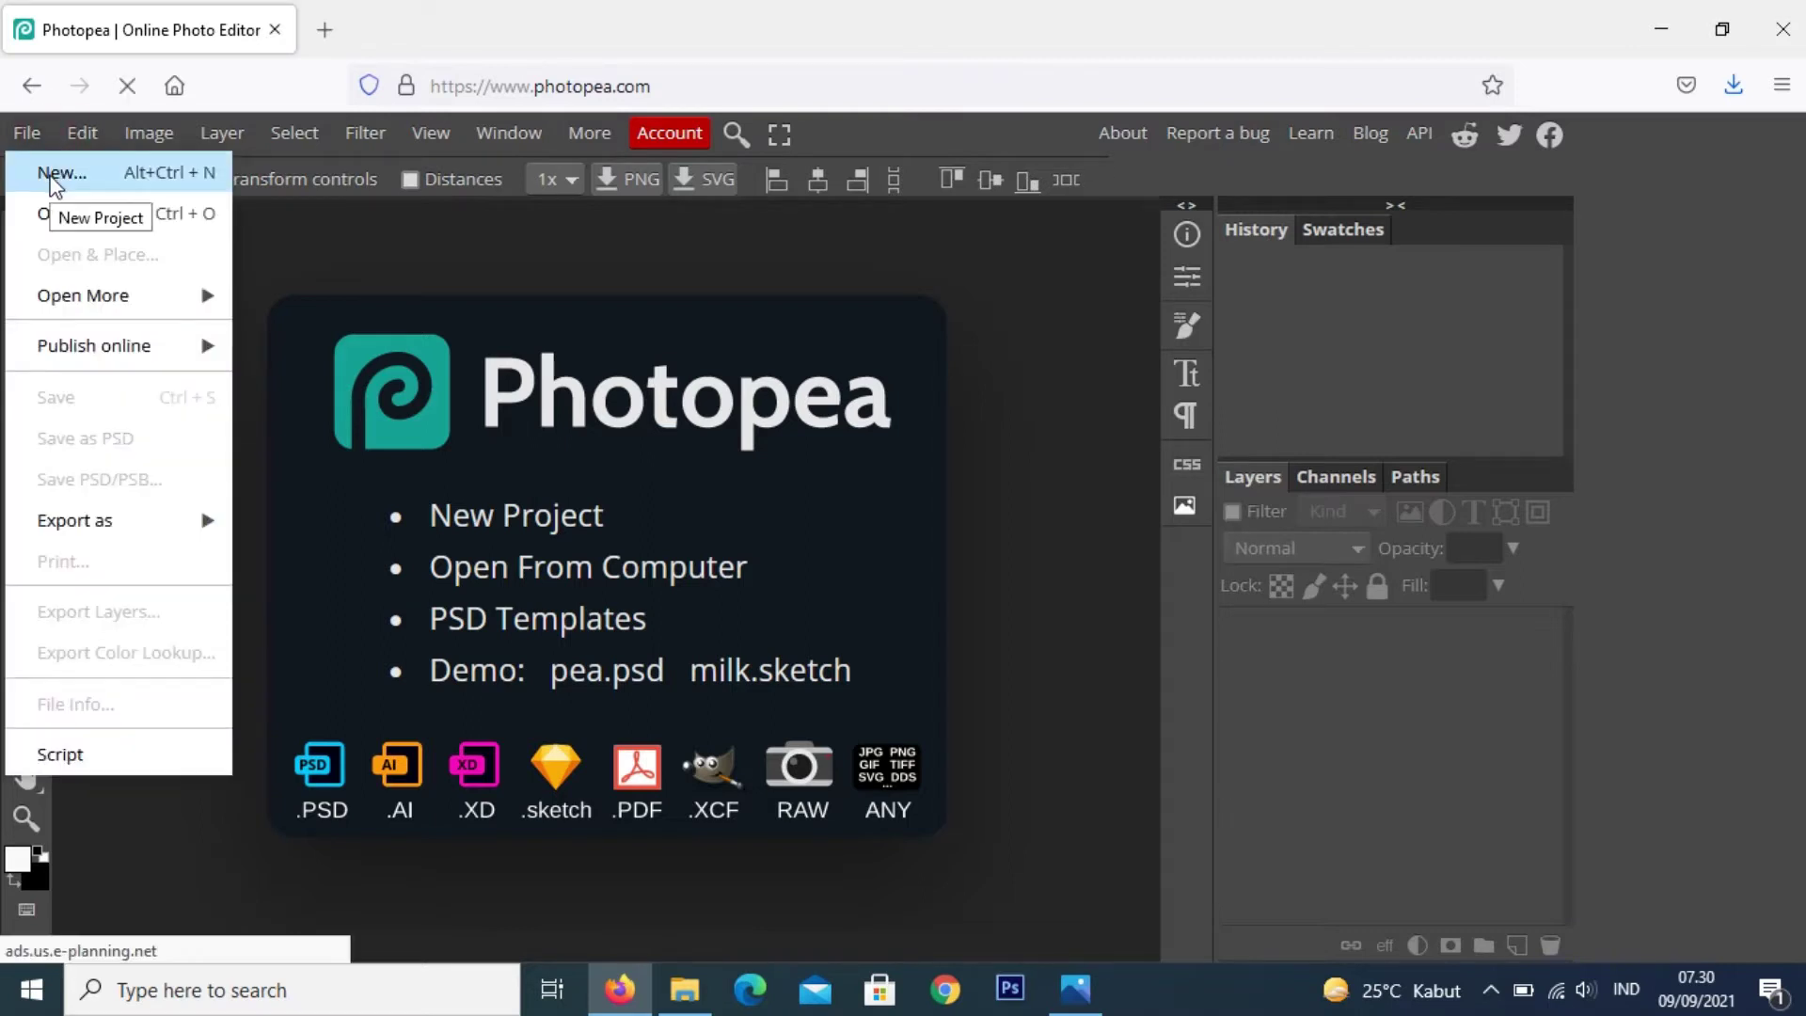
pyautogui.click(56, 173)
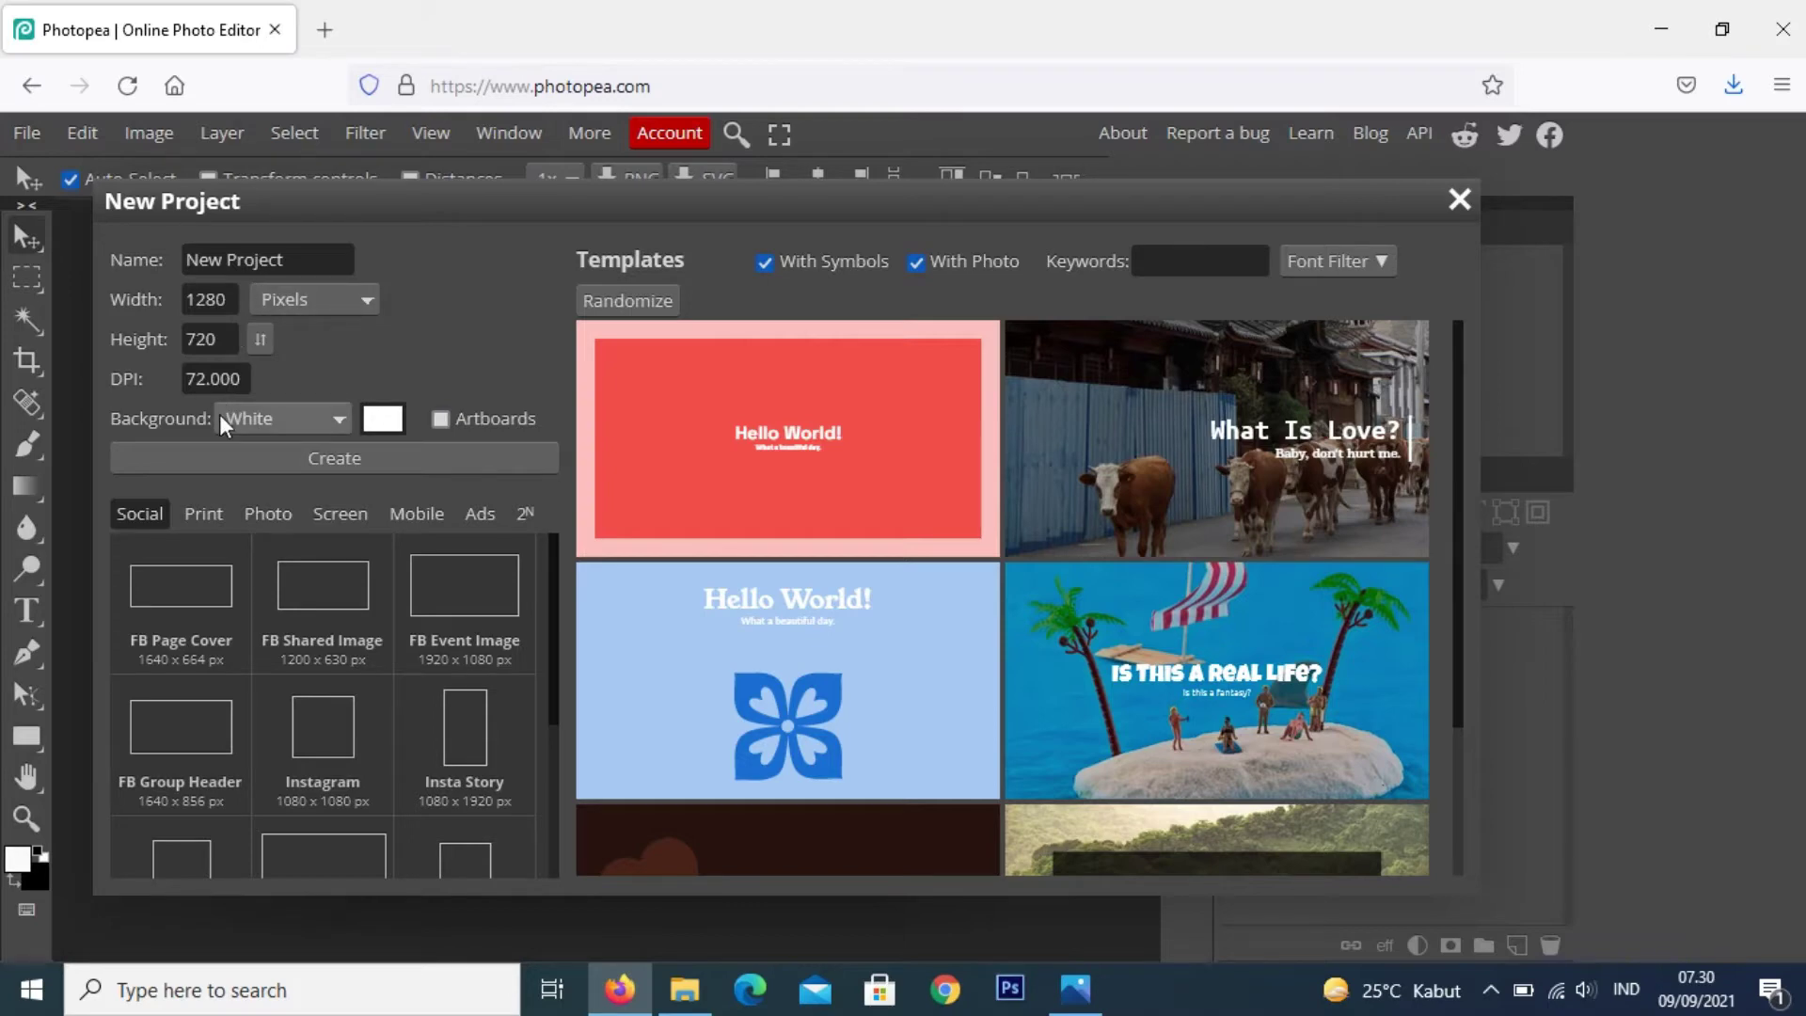
pyautogui.click(196, 515)
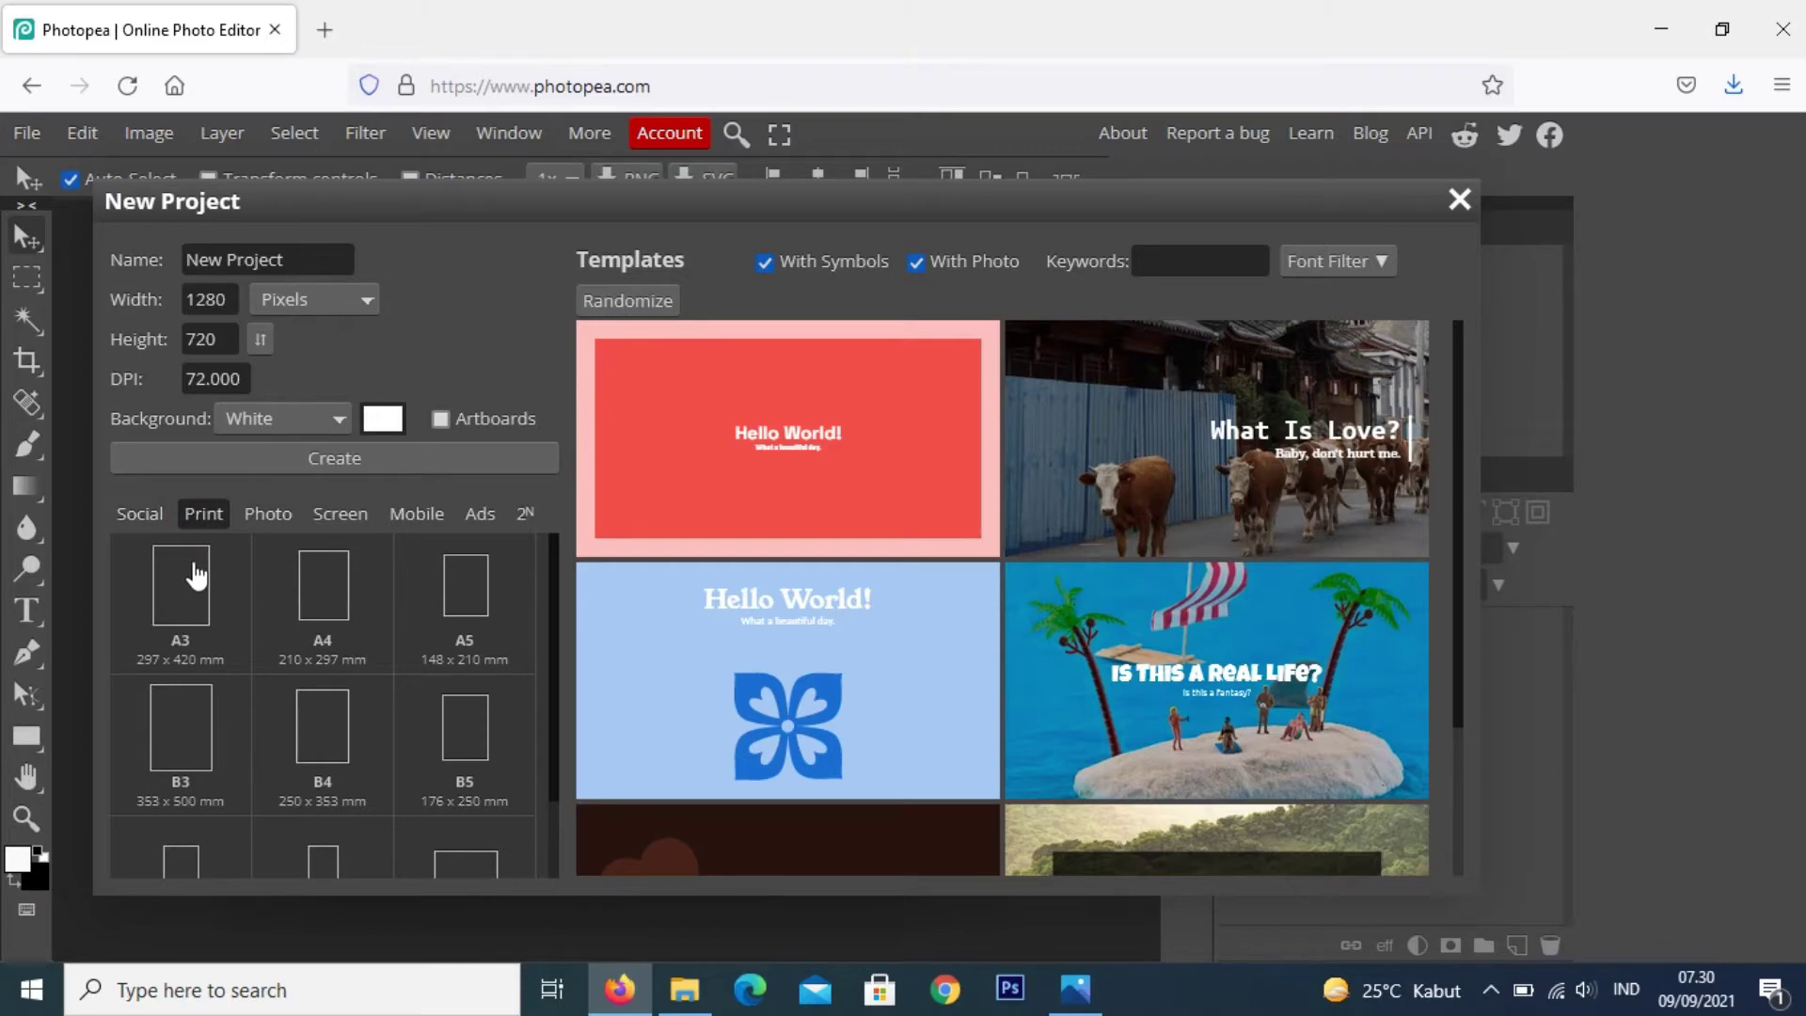
pyautogui.click(310, 598)
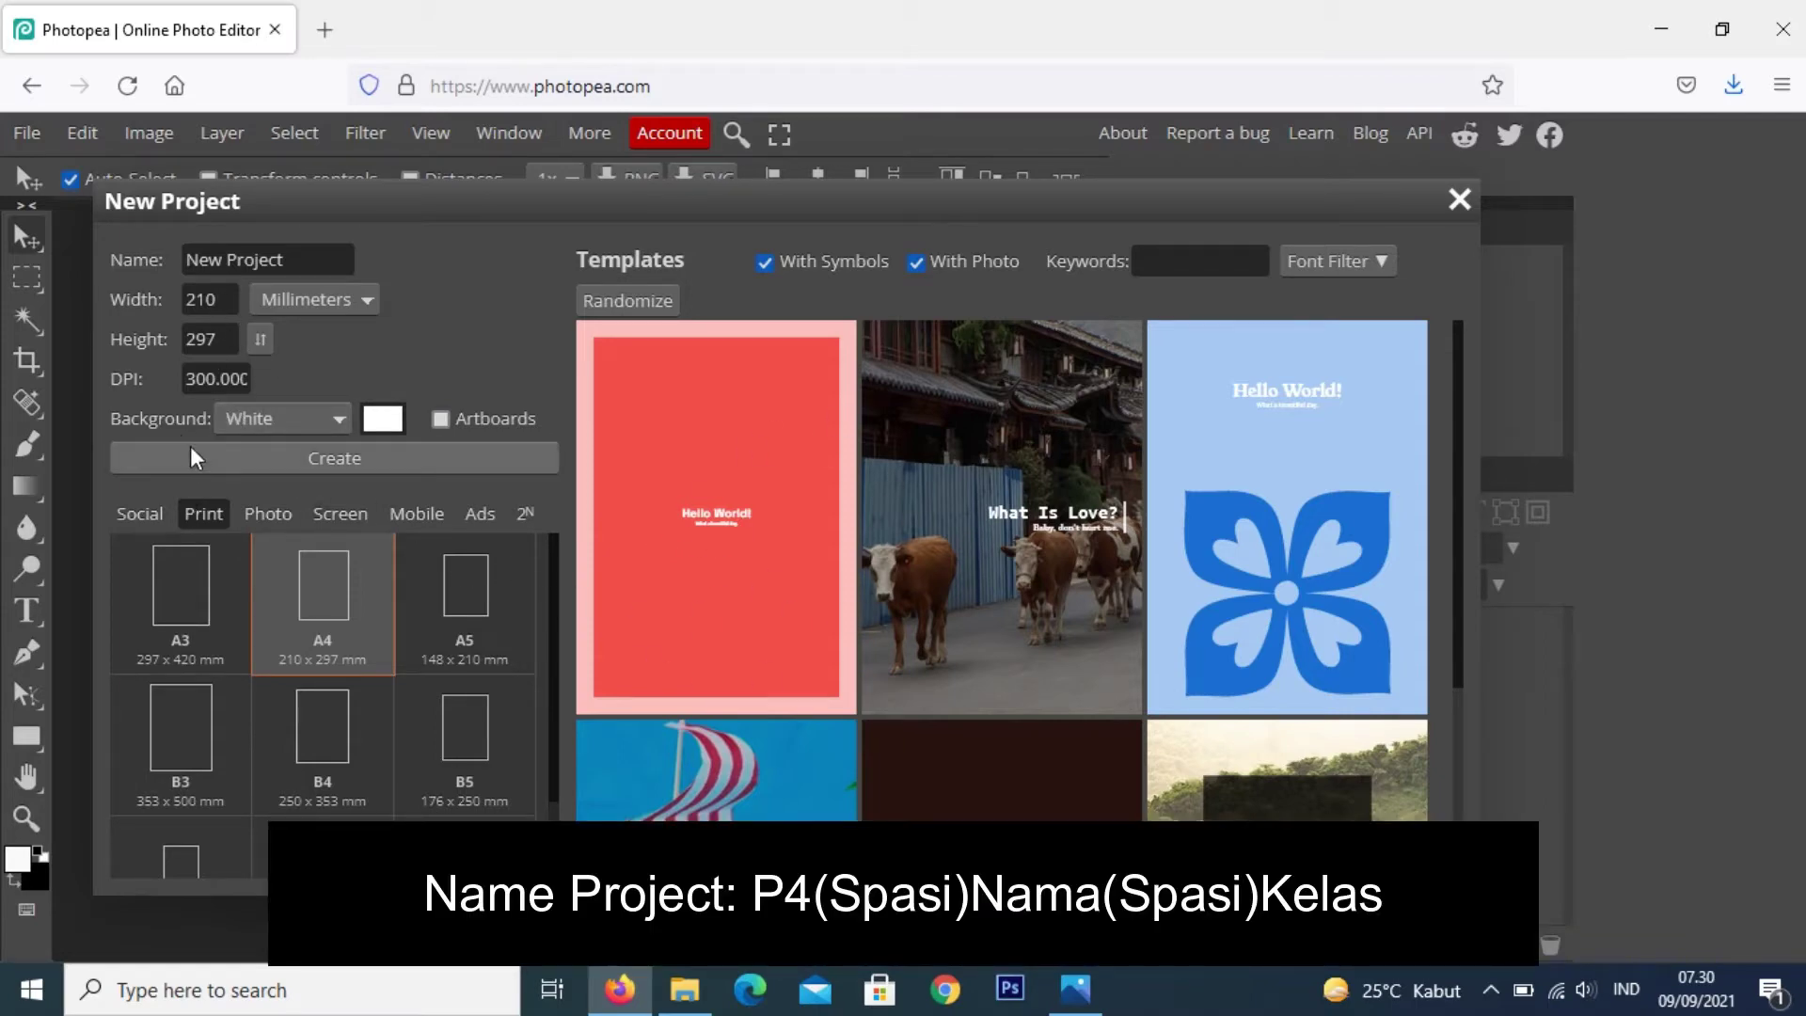
pyautogui.click(191, 450)
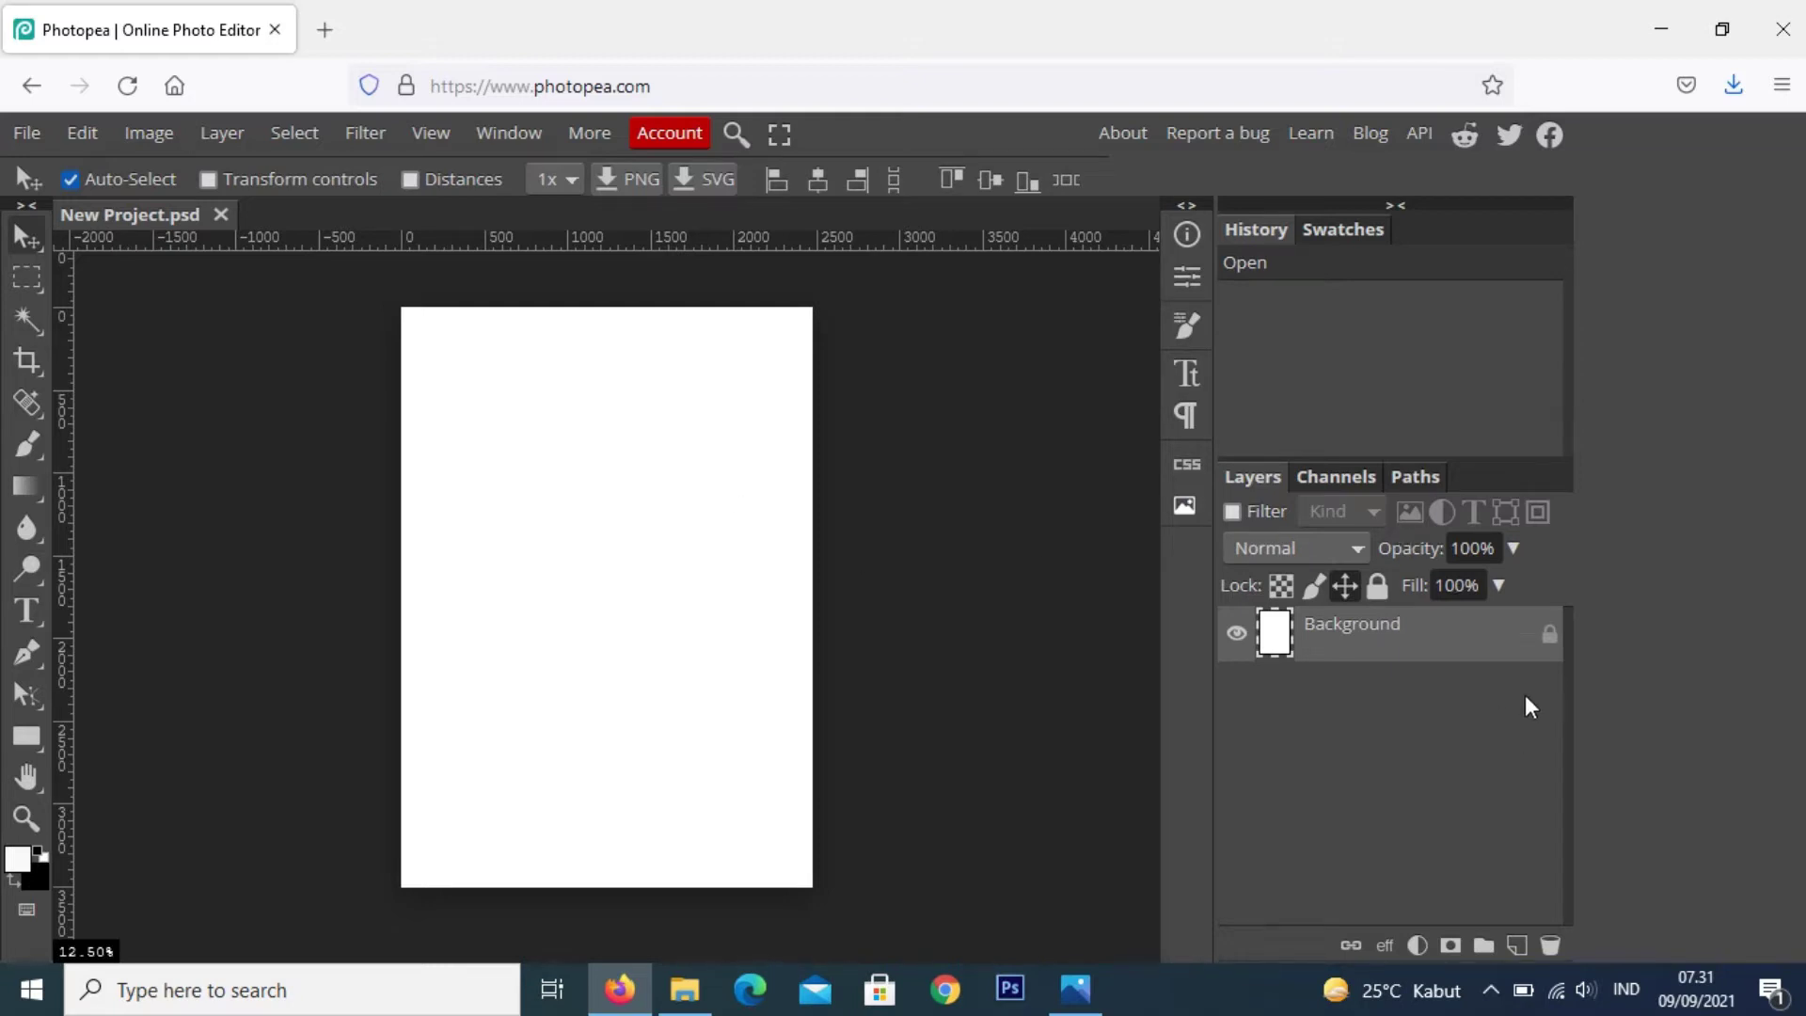
# Unlock the Background layer and accept its layer style with the default blending options
pyautogui.doubleClick(1554, 647)
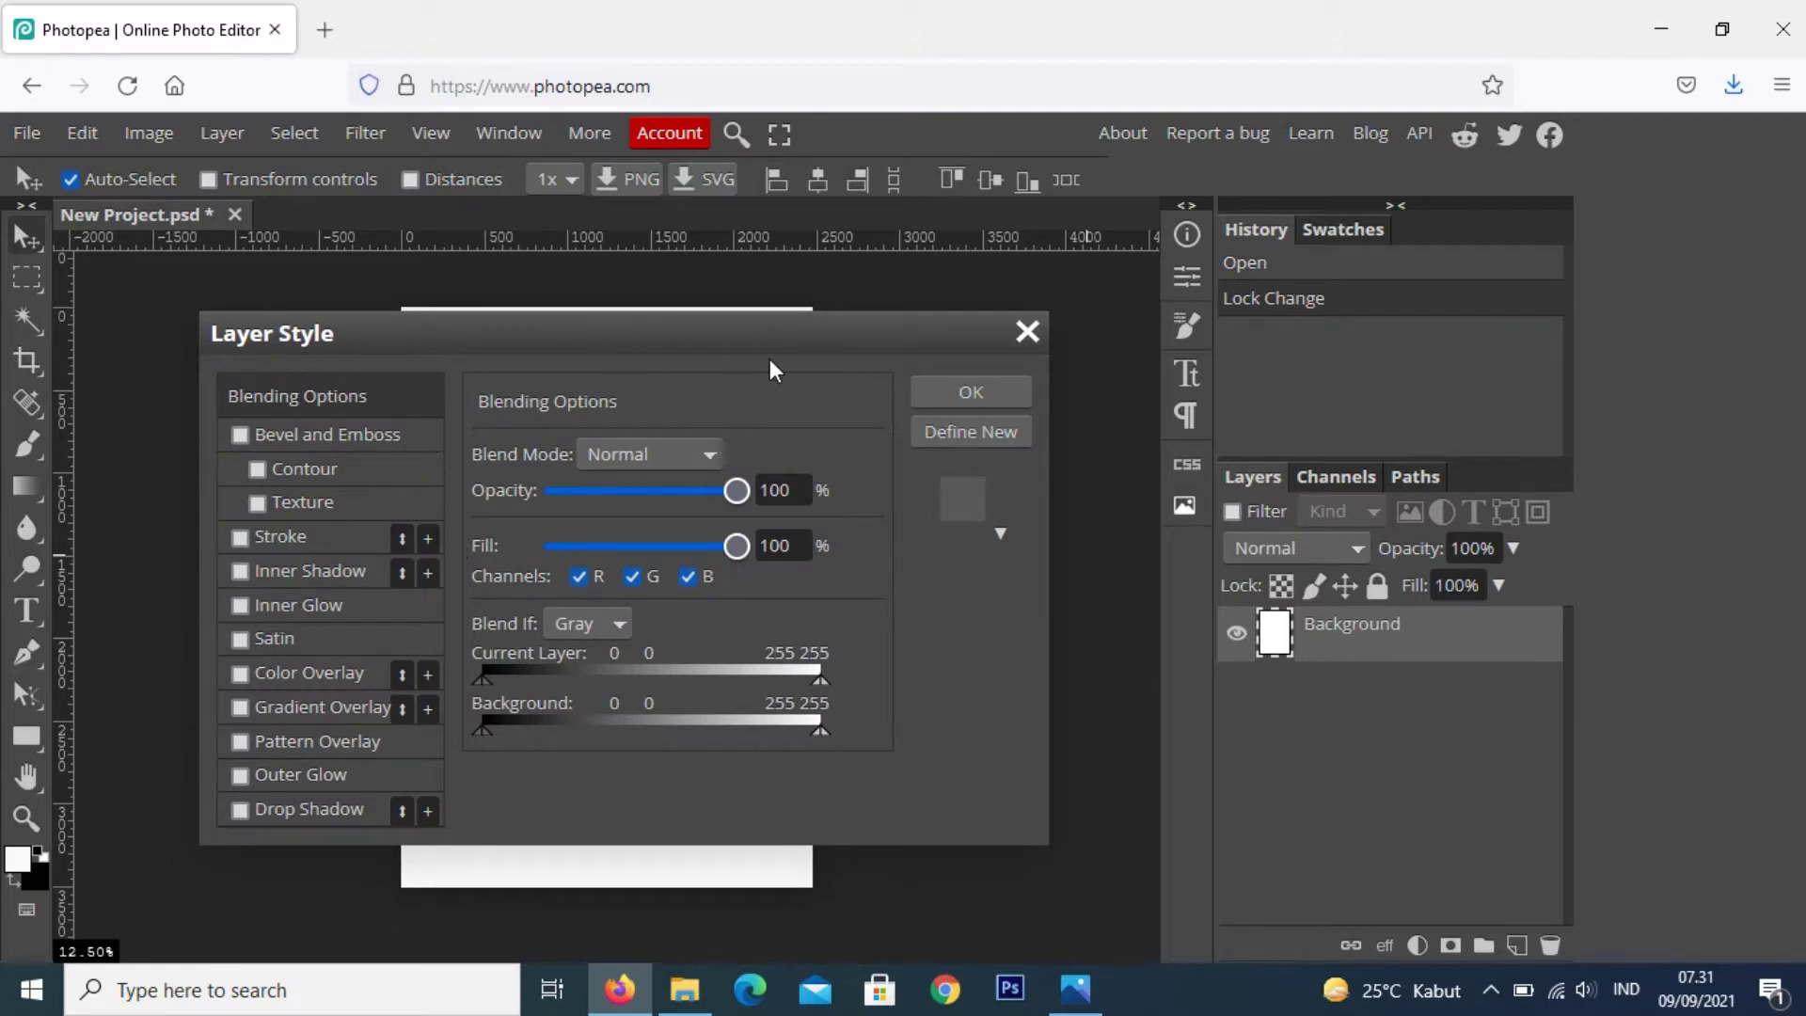
pyautogui.click(961, 391)
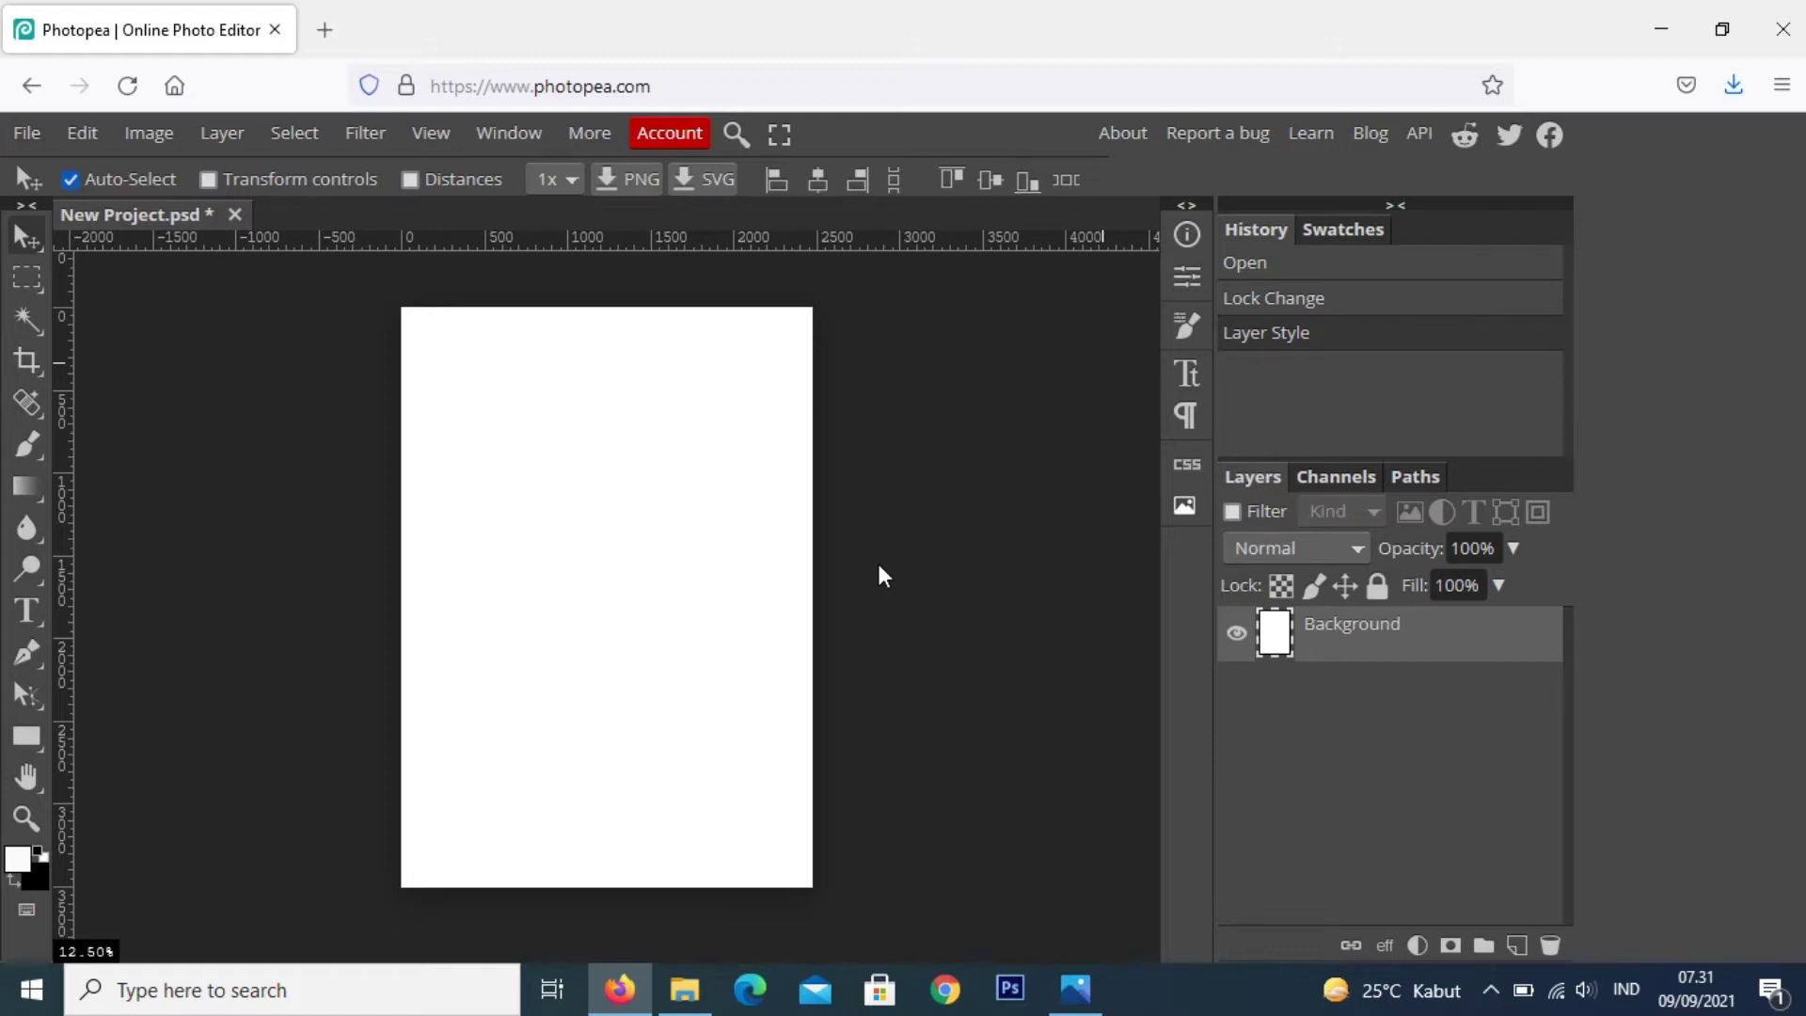
# Place the tweet-155281_1280 bird image from the Downloads folder into the project
pyautogui.click(45, 138)
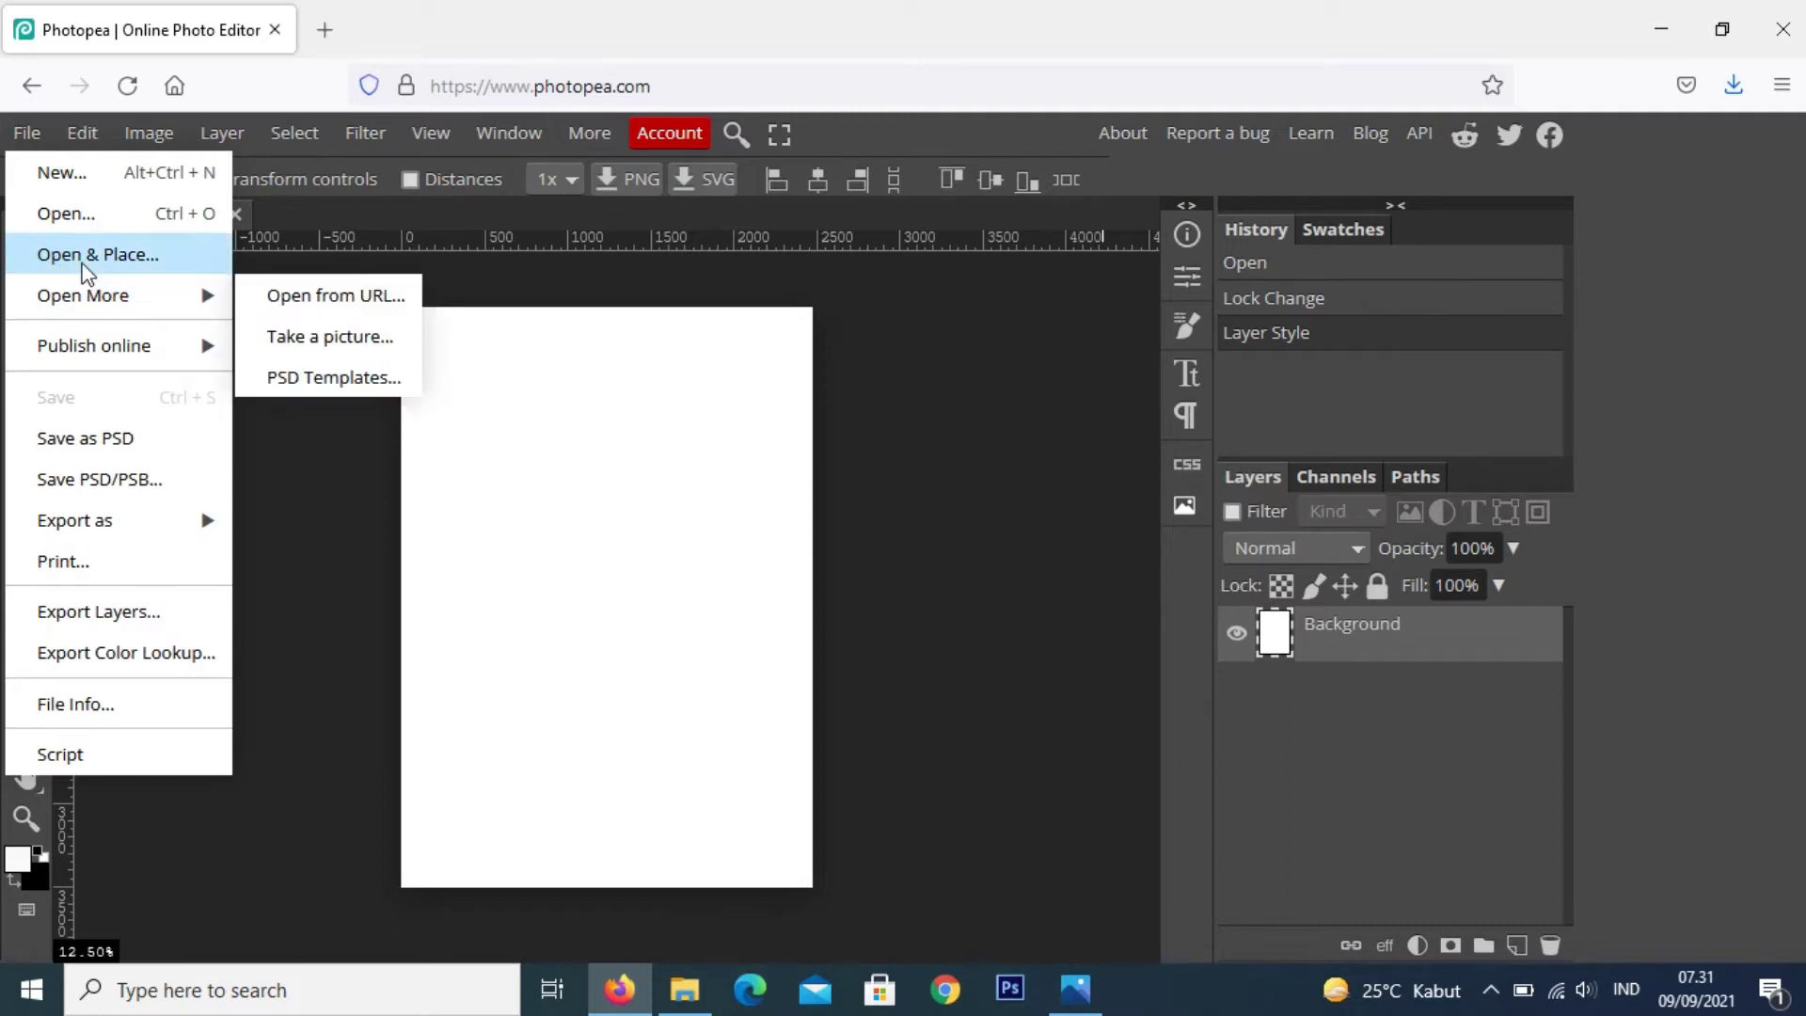
pyautogui.click(83, 263)
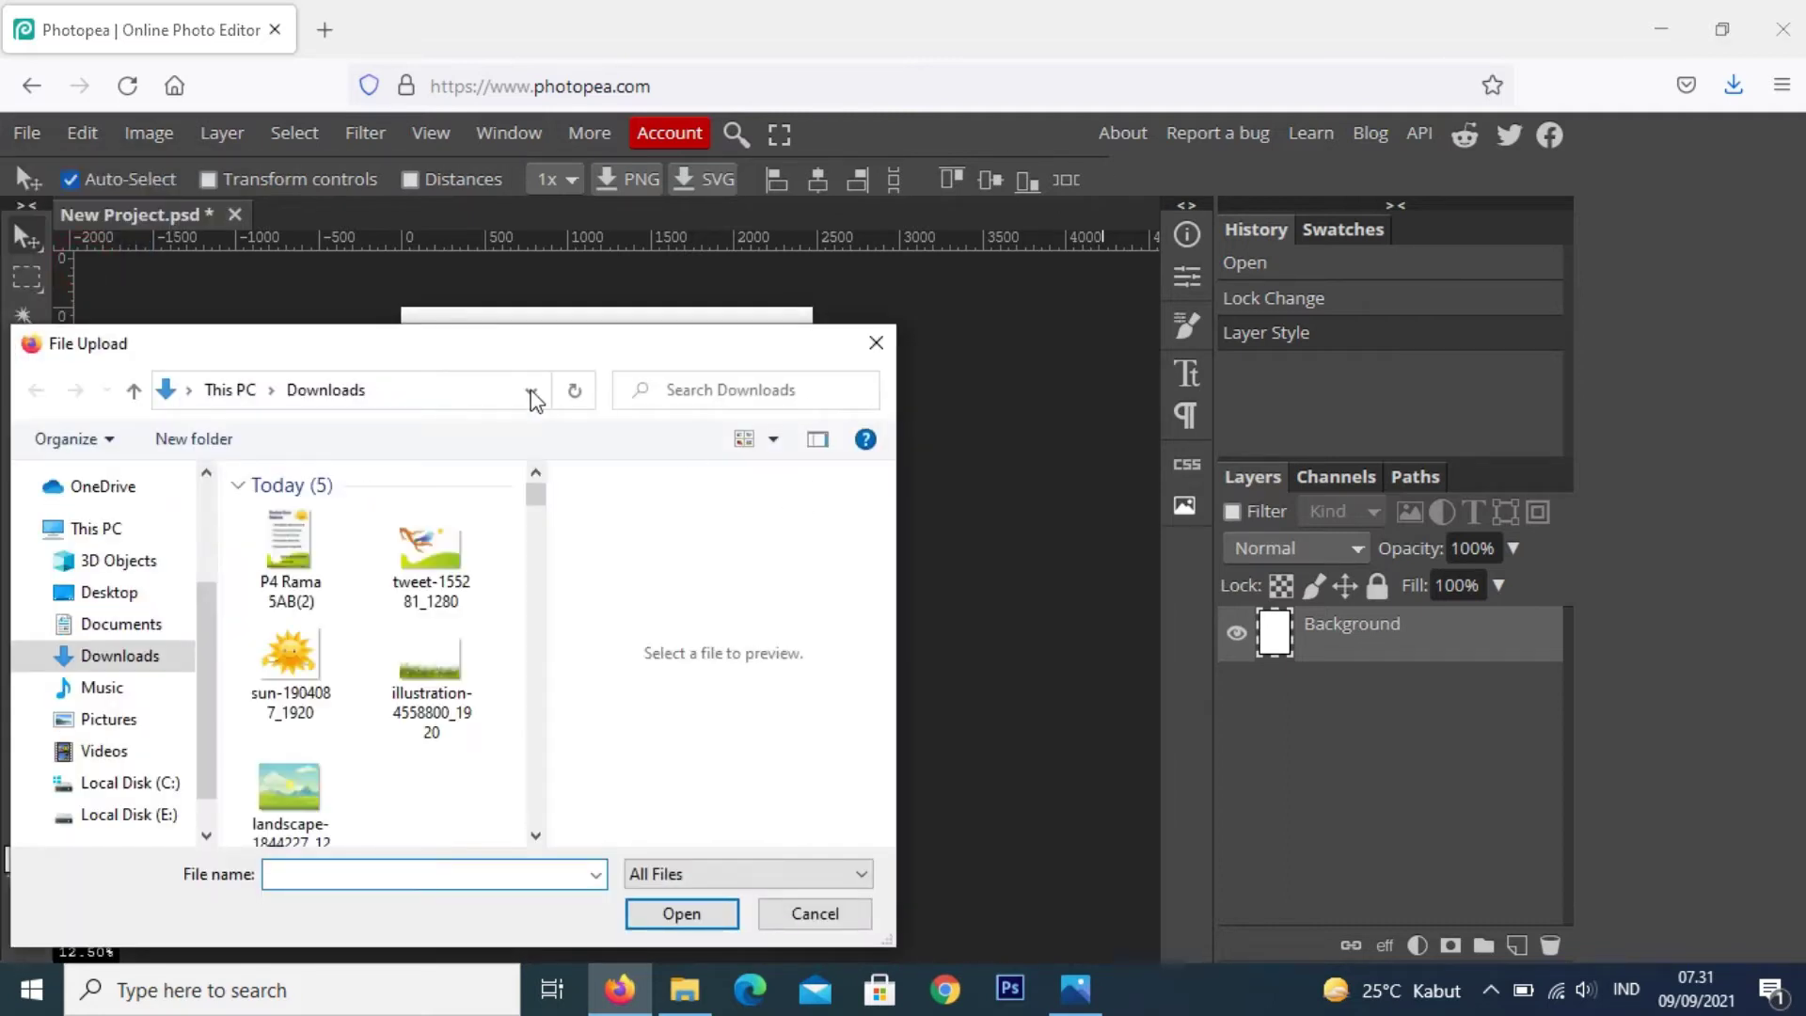
pyautogui.moveTo(500, 354); pyautogui.dragTo(735, 176)
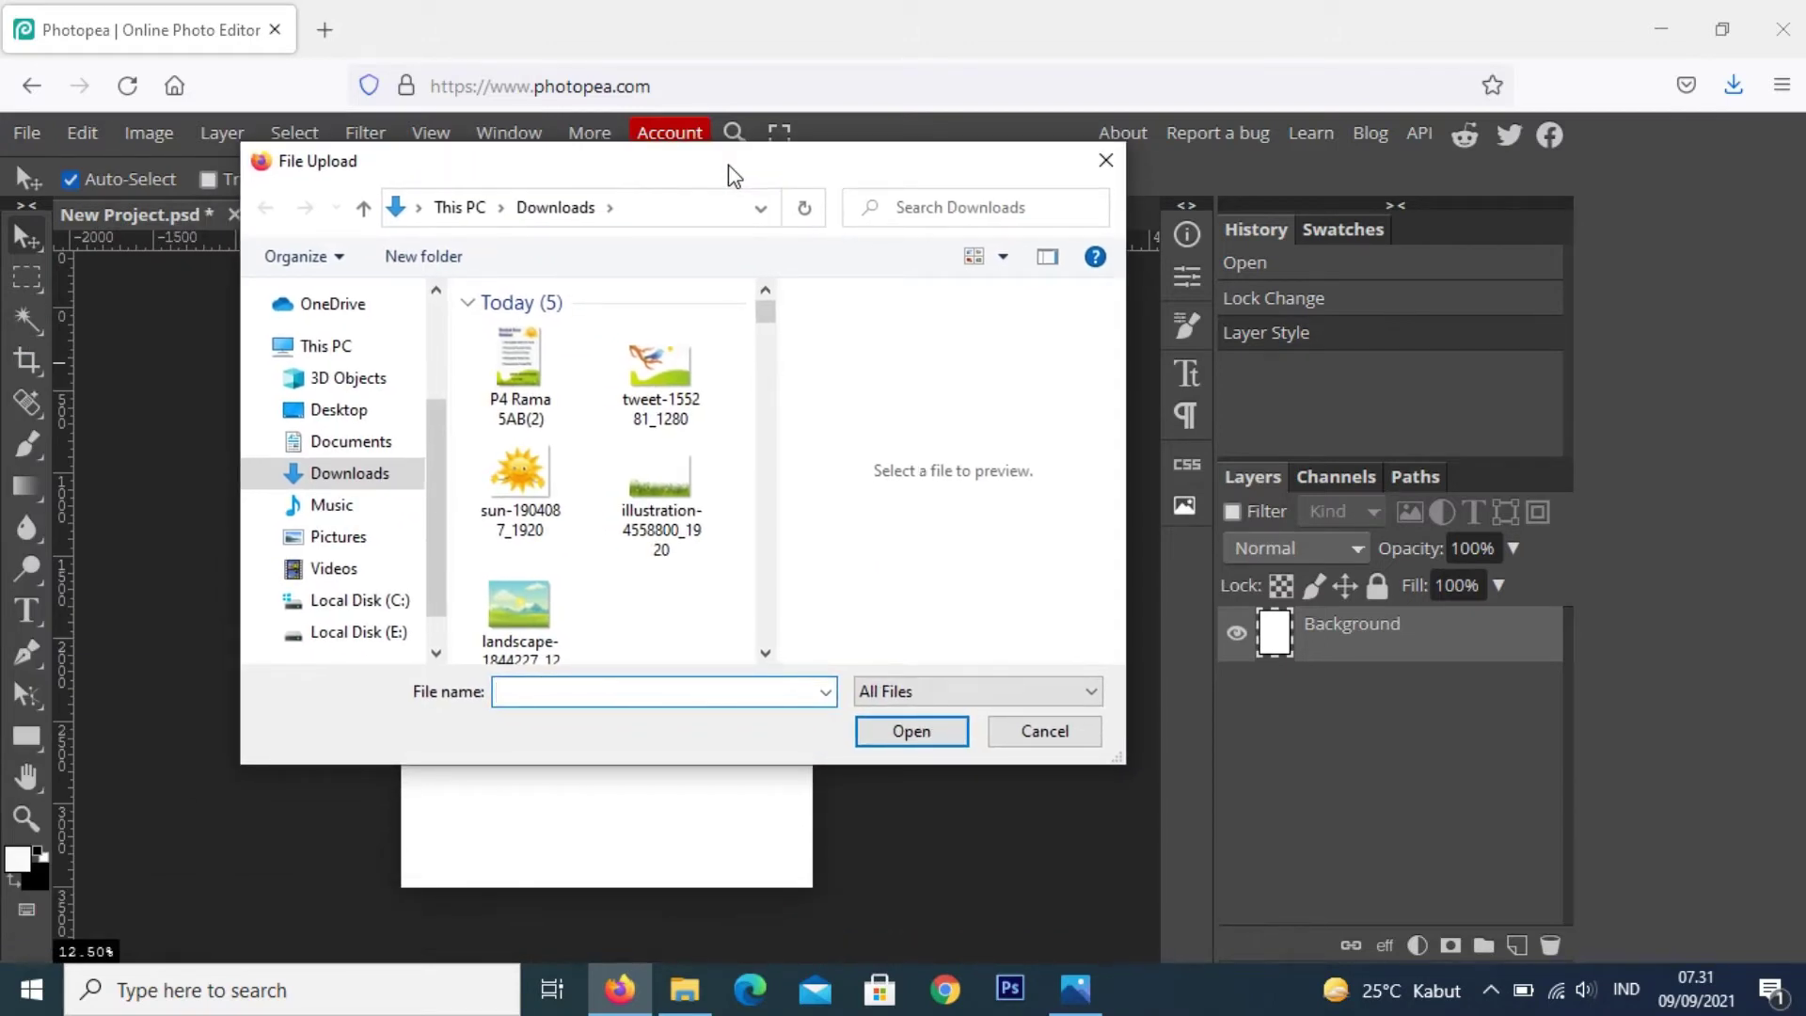
pyautogui.click(645, 370)
pyautogui.click(860, 730)
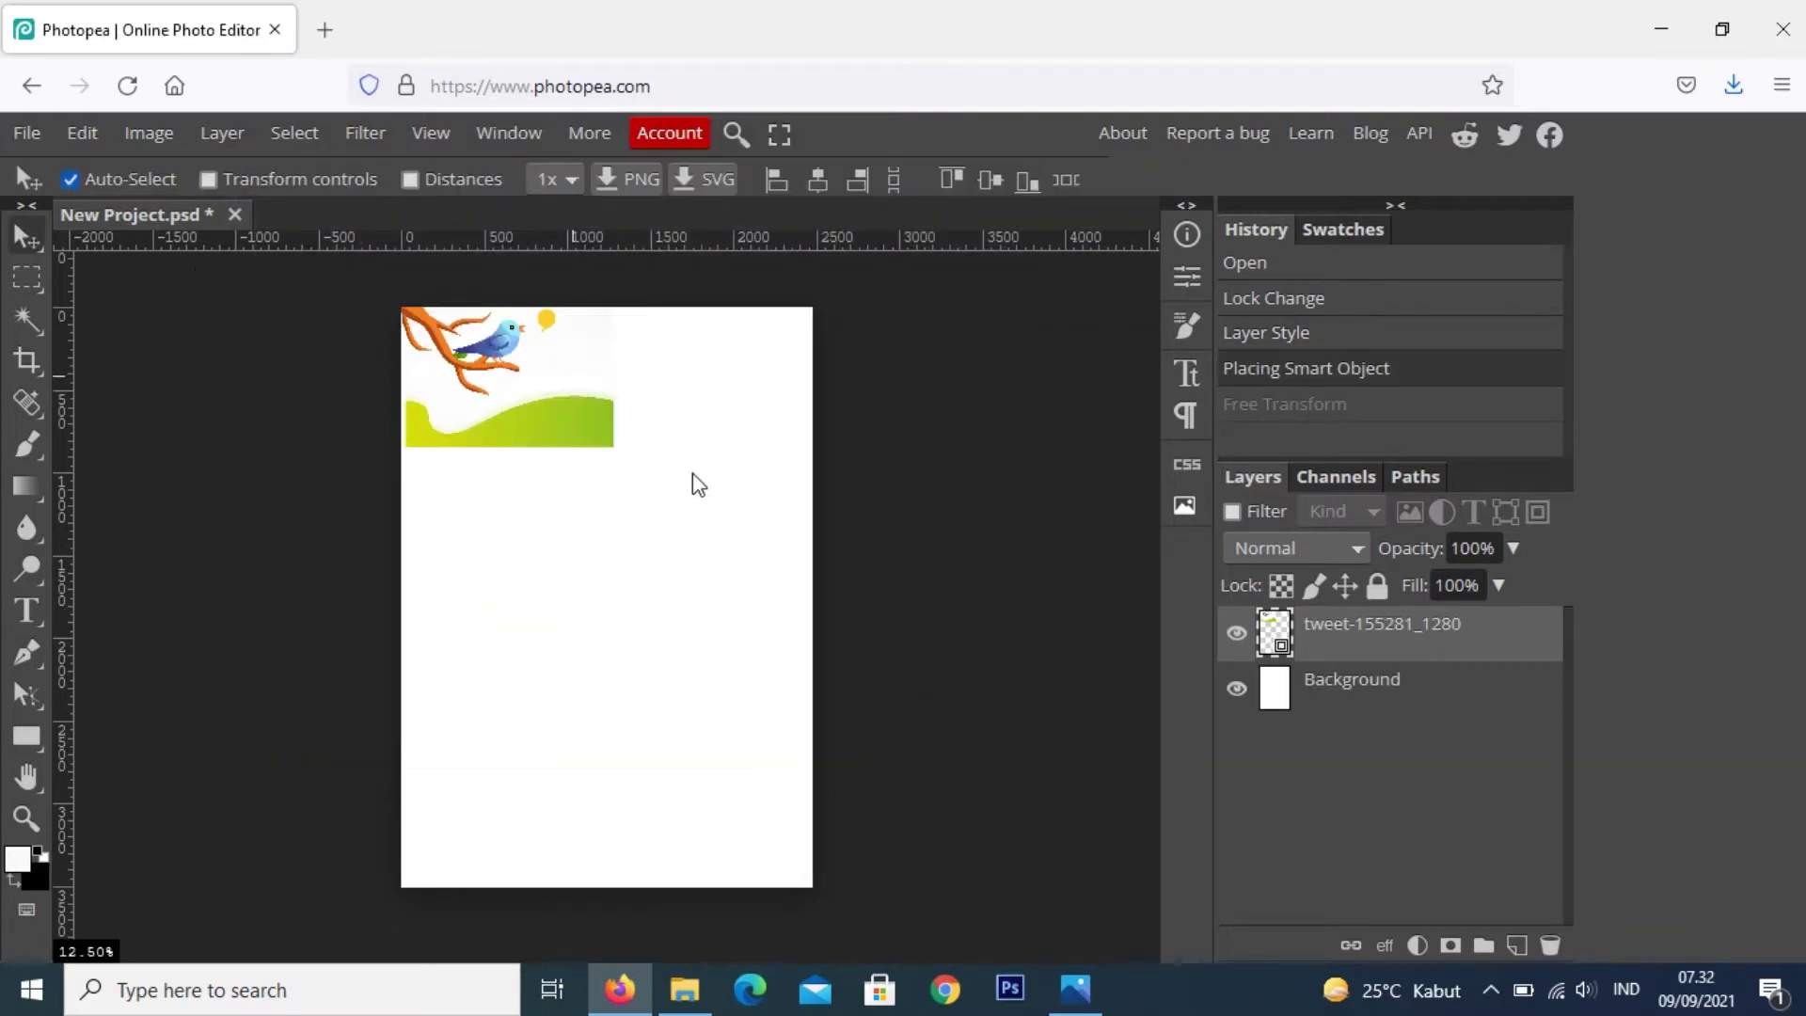
# Scale the bird image proportionally to about 202.5% and move it down to fill the lower part of the page
pyautogui.click(1426, 650)
pyautogui.click(79, 132)
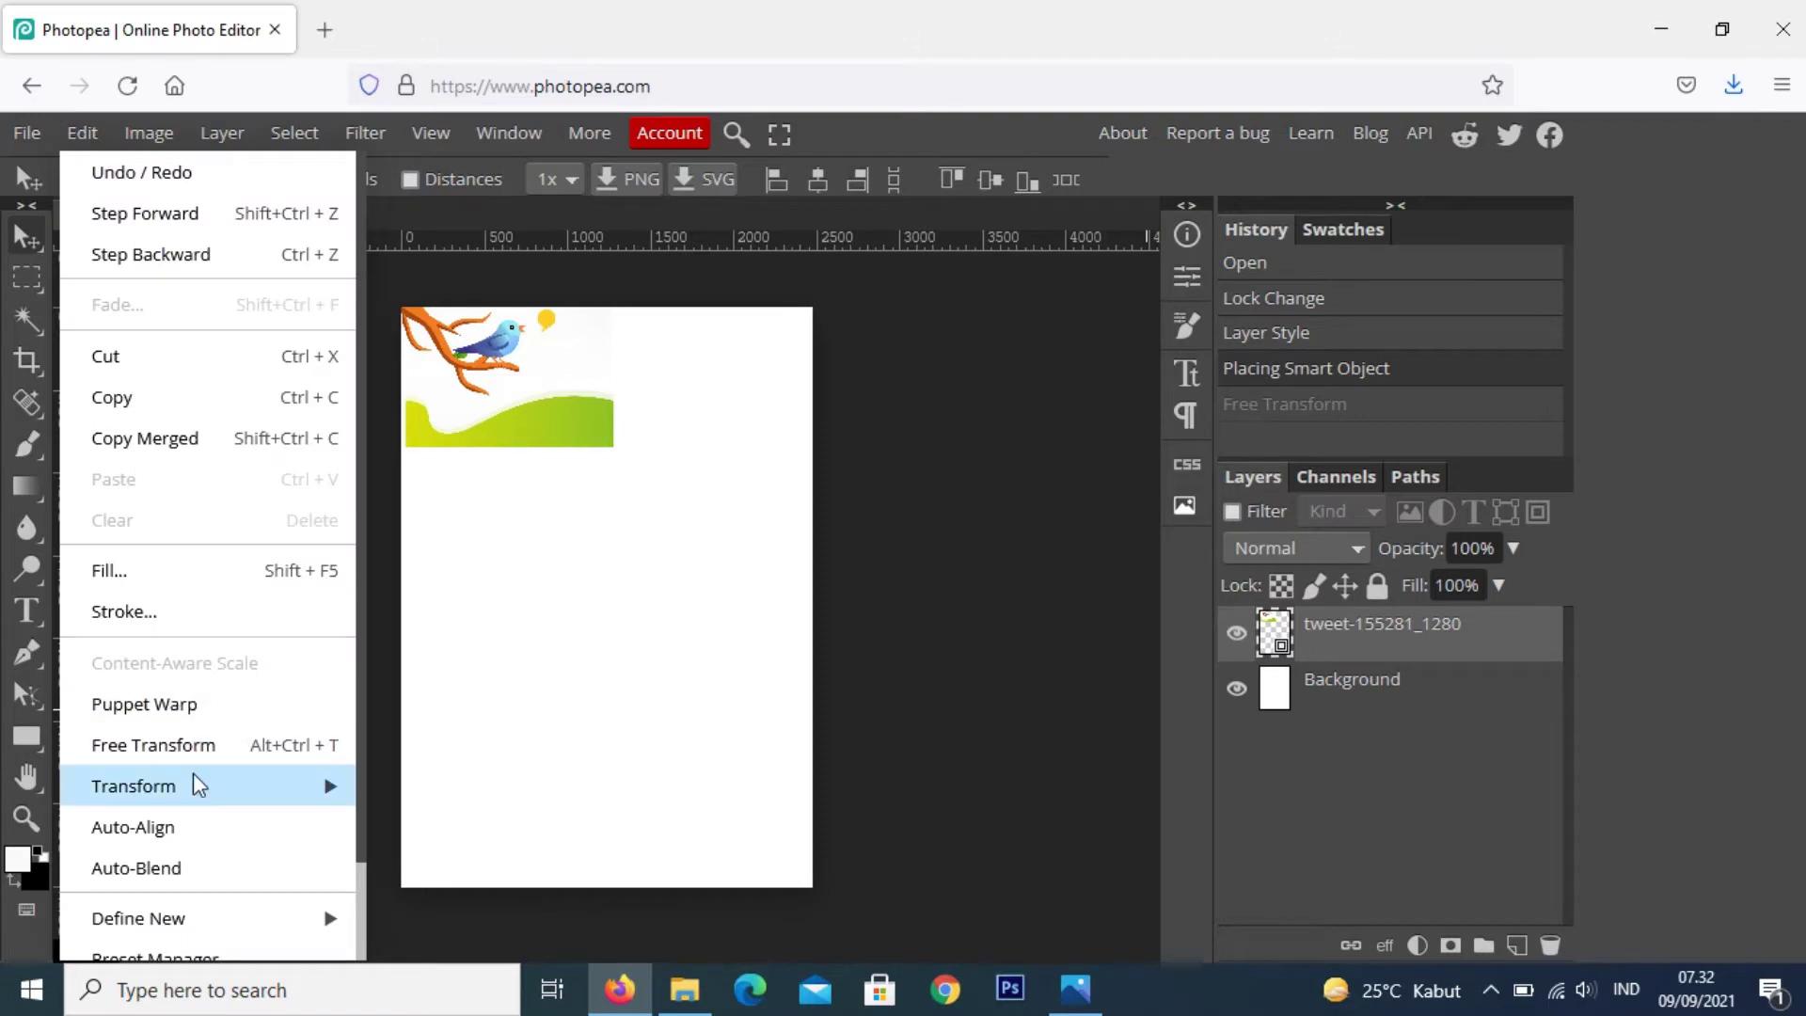
pyautogui.moveTo(194, 783)
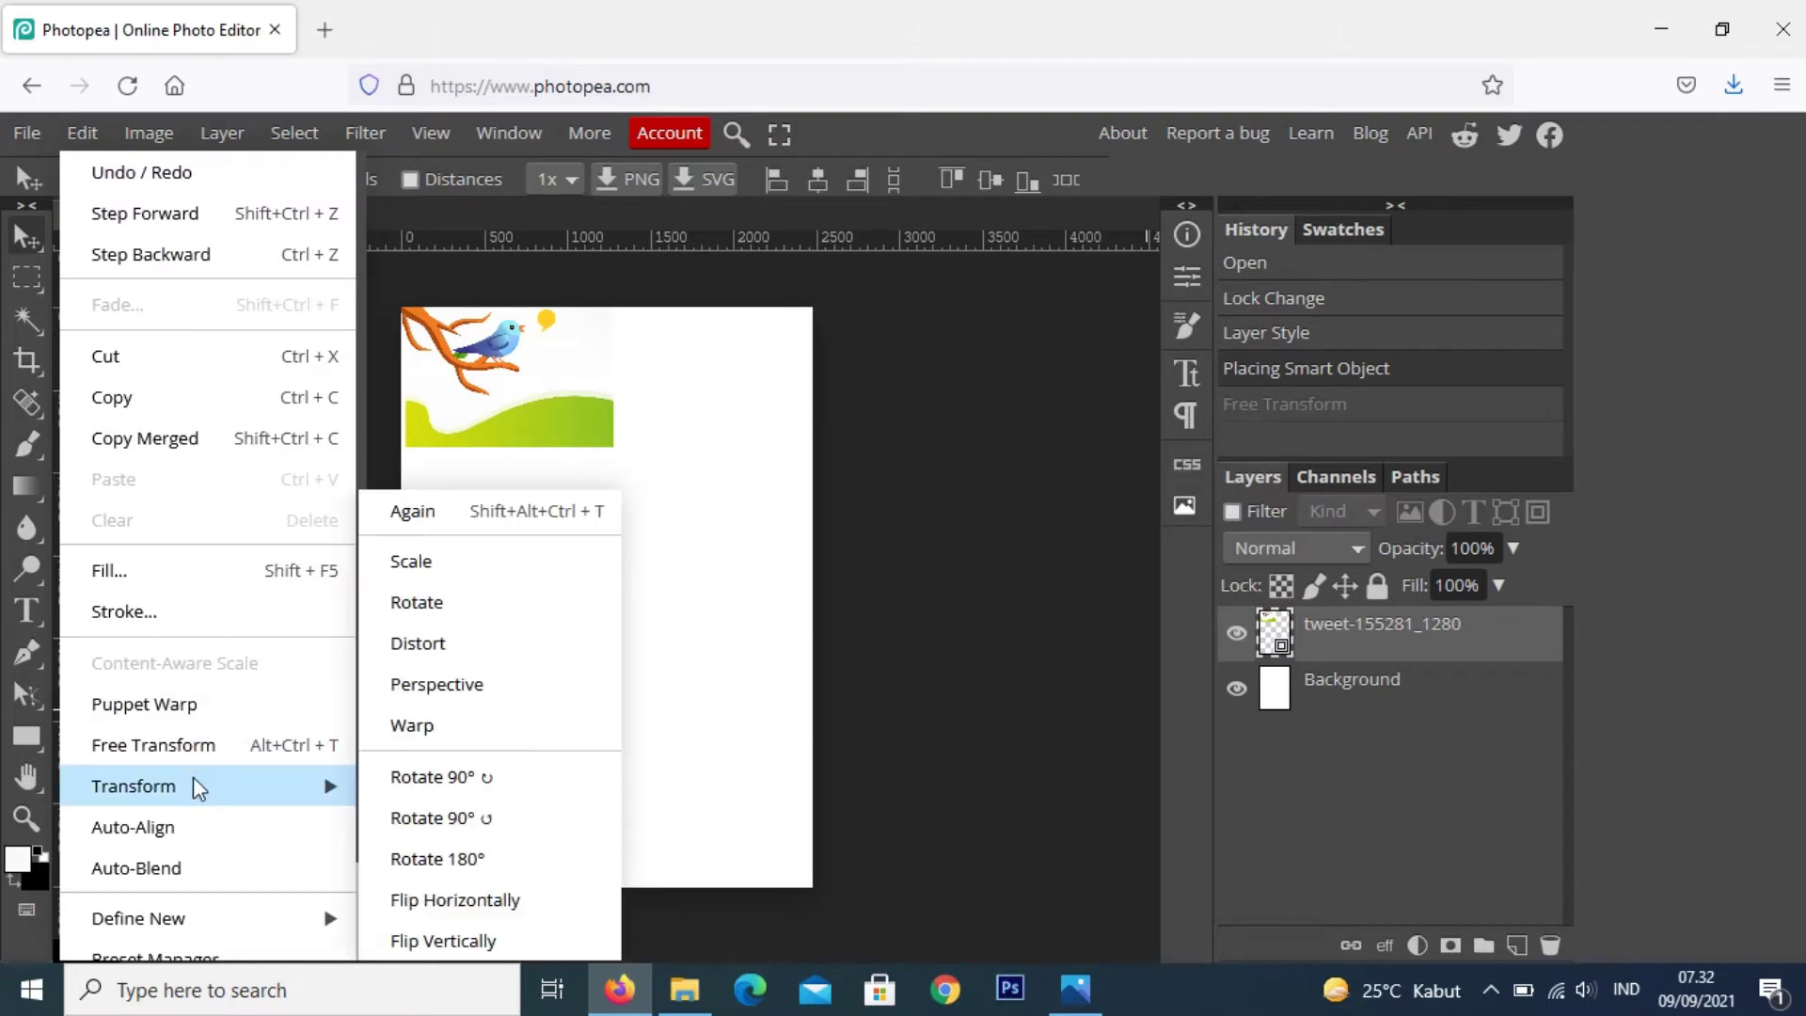
pyautogui.click(478, 559)
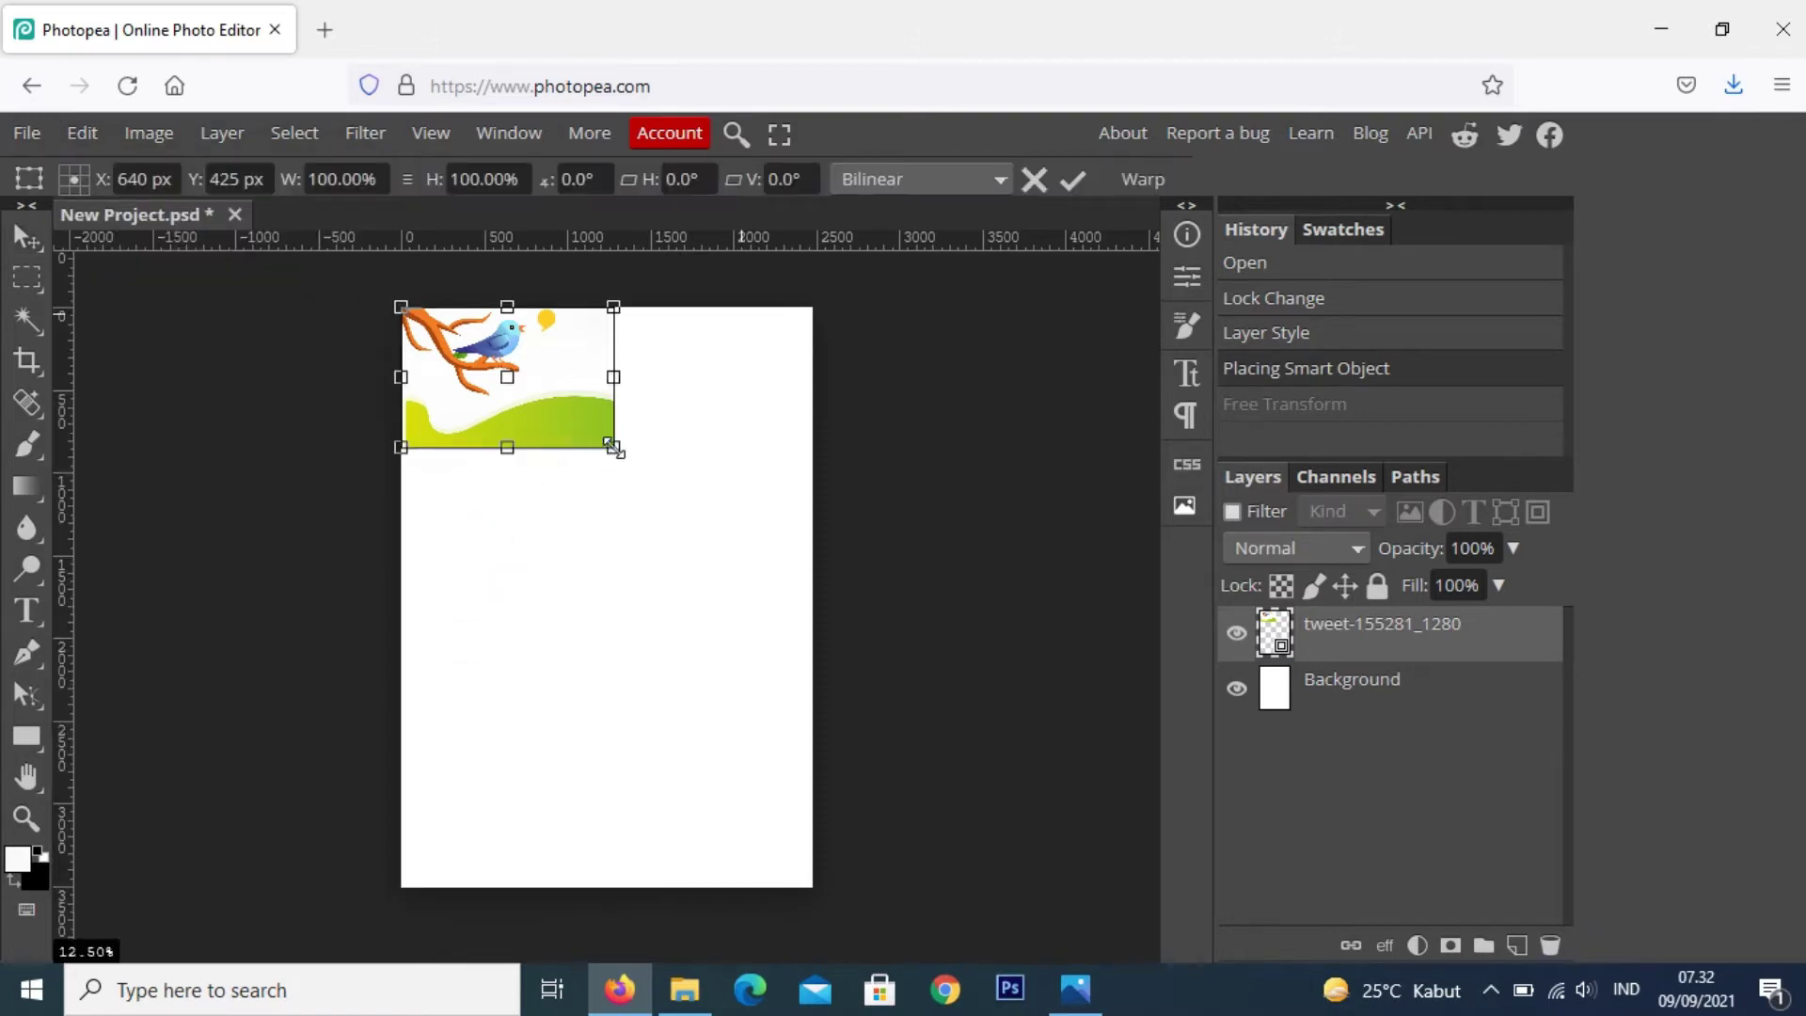
pyautogui.moveTo(614, 447); pyautogui.dragTo(829, 659)
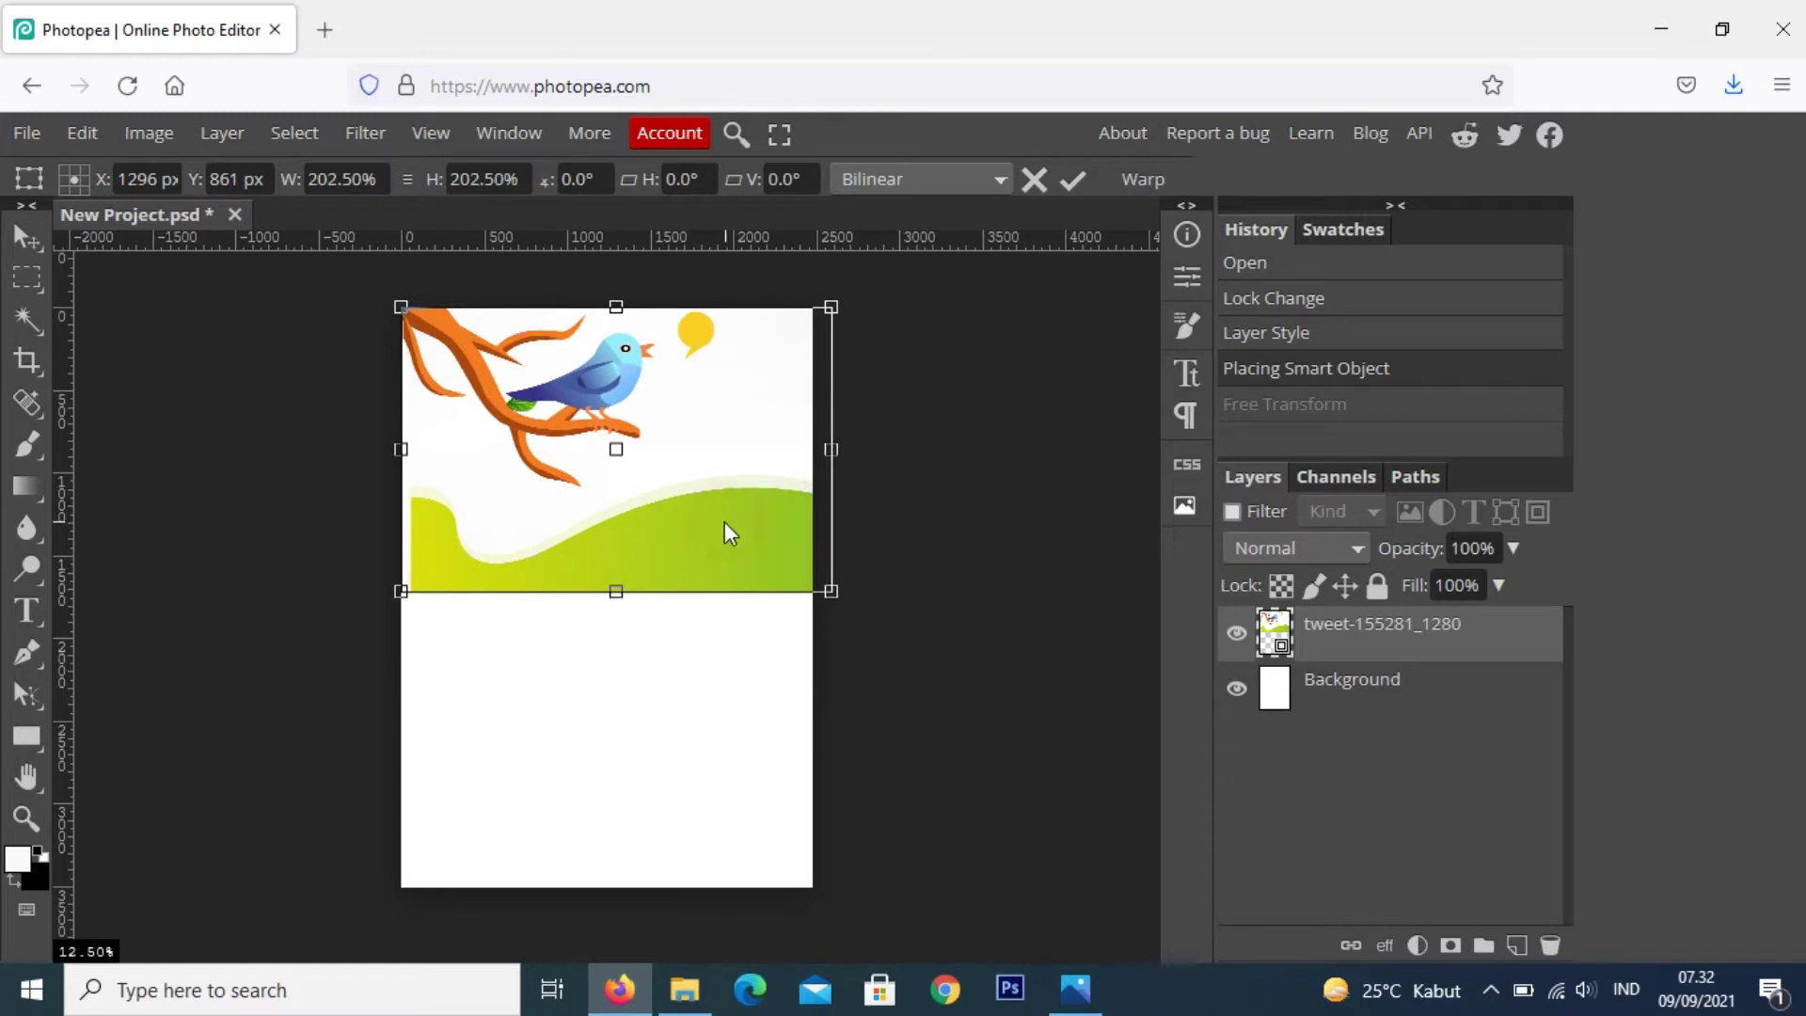
pyautogui.moveTo(625, 536); pyautogui.dragTo(770, 633)
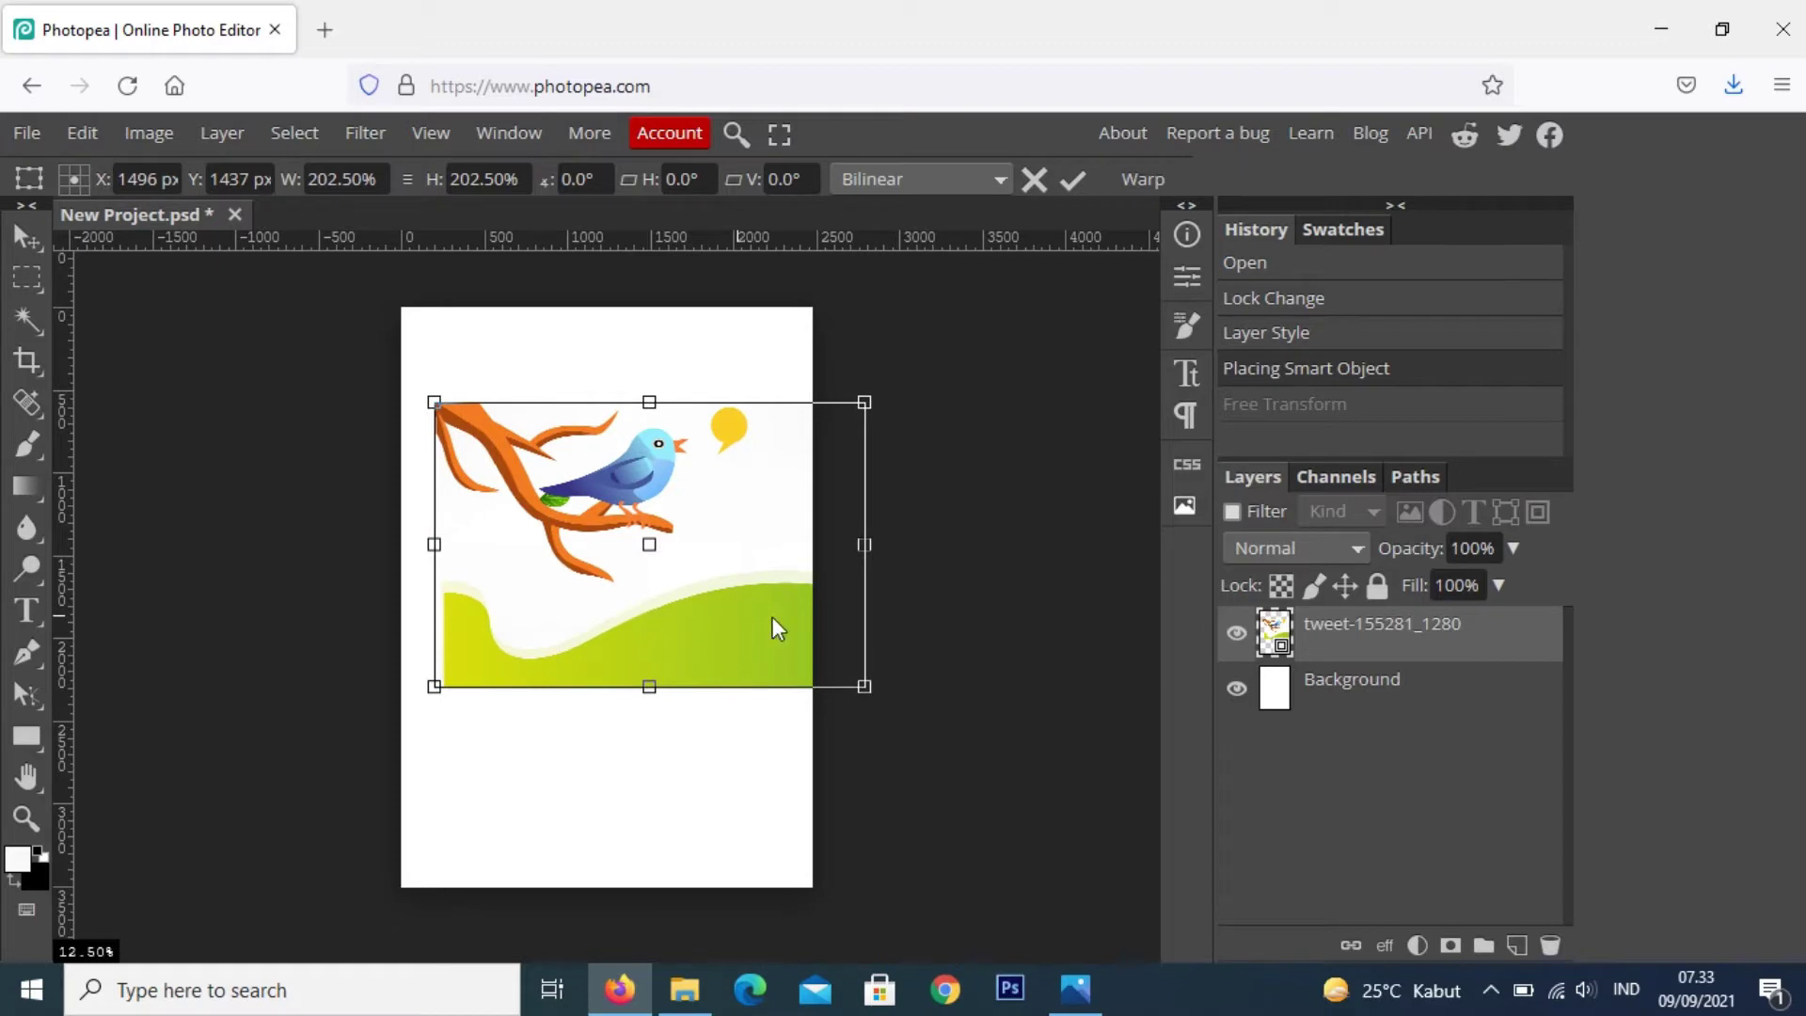
pyautogui.press('Return')
pyautogui.moveTo(651, 620); pyautogui.dragTo(611, 816)
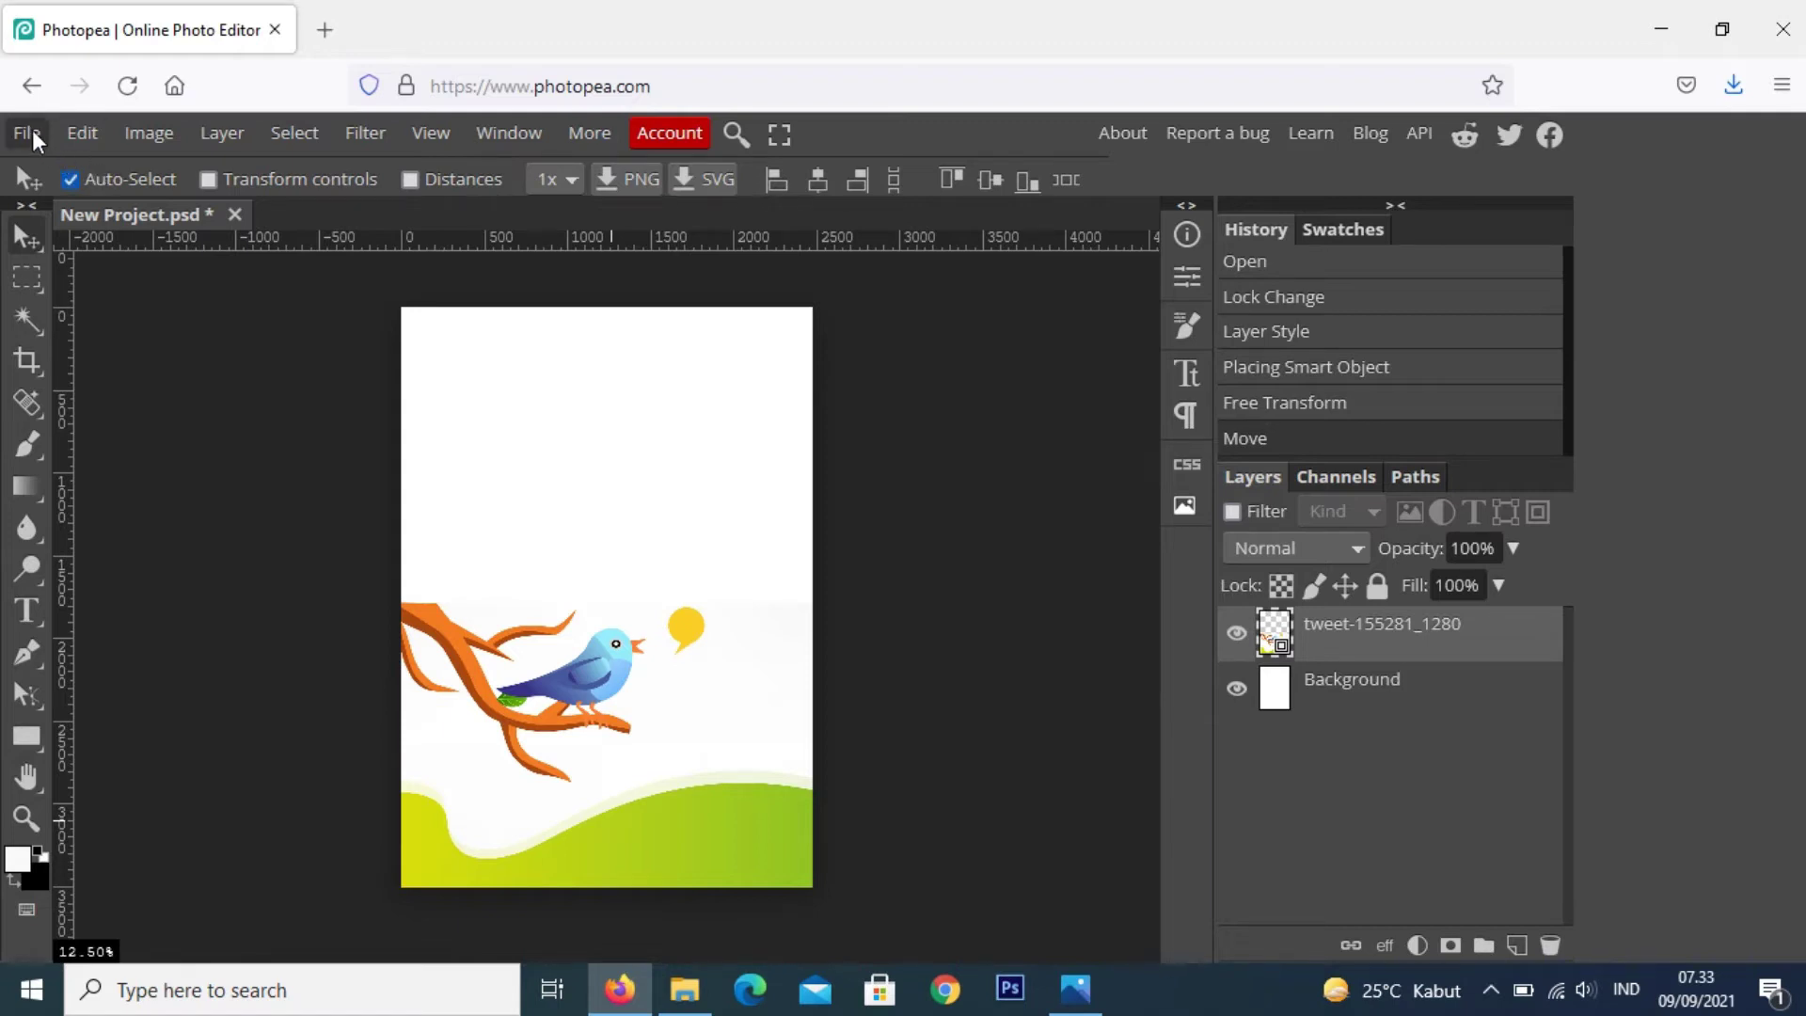
# Place the illustration-4558800_1920 flower meadow image from the Downloads folder into the project
pyautogui.click(29, 134)
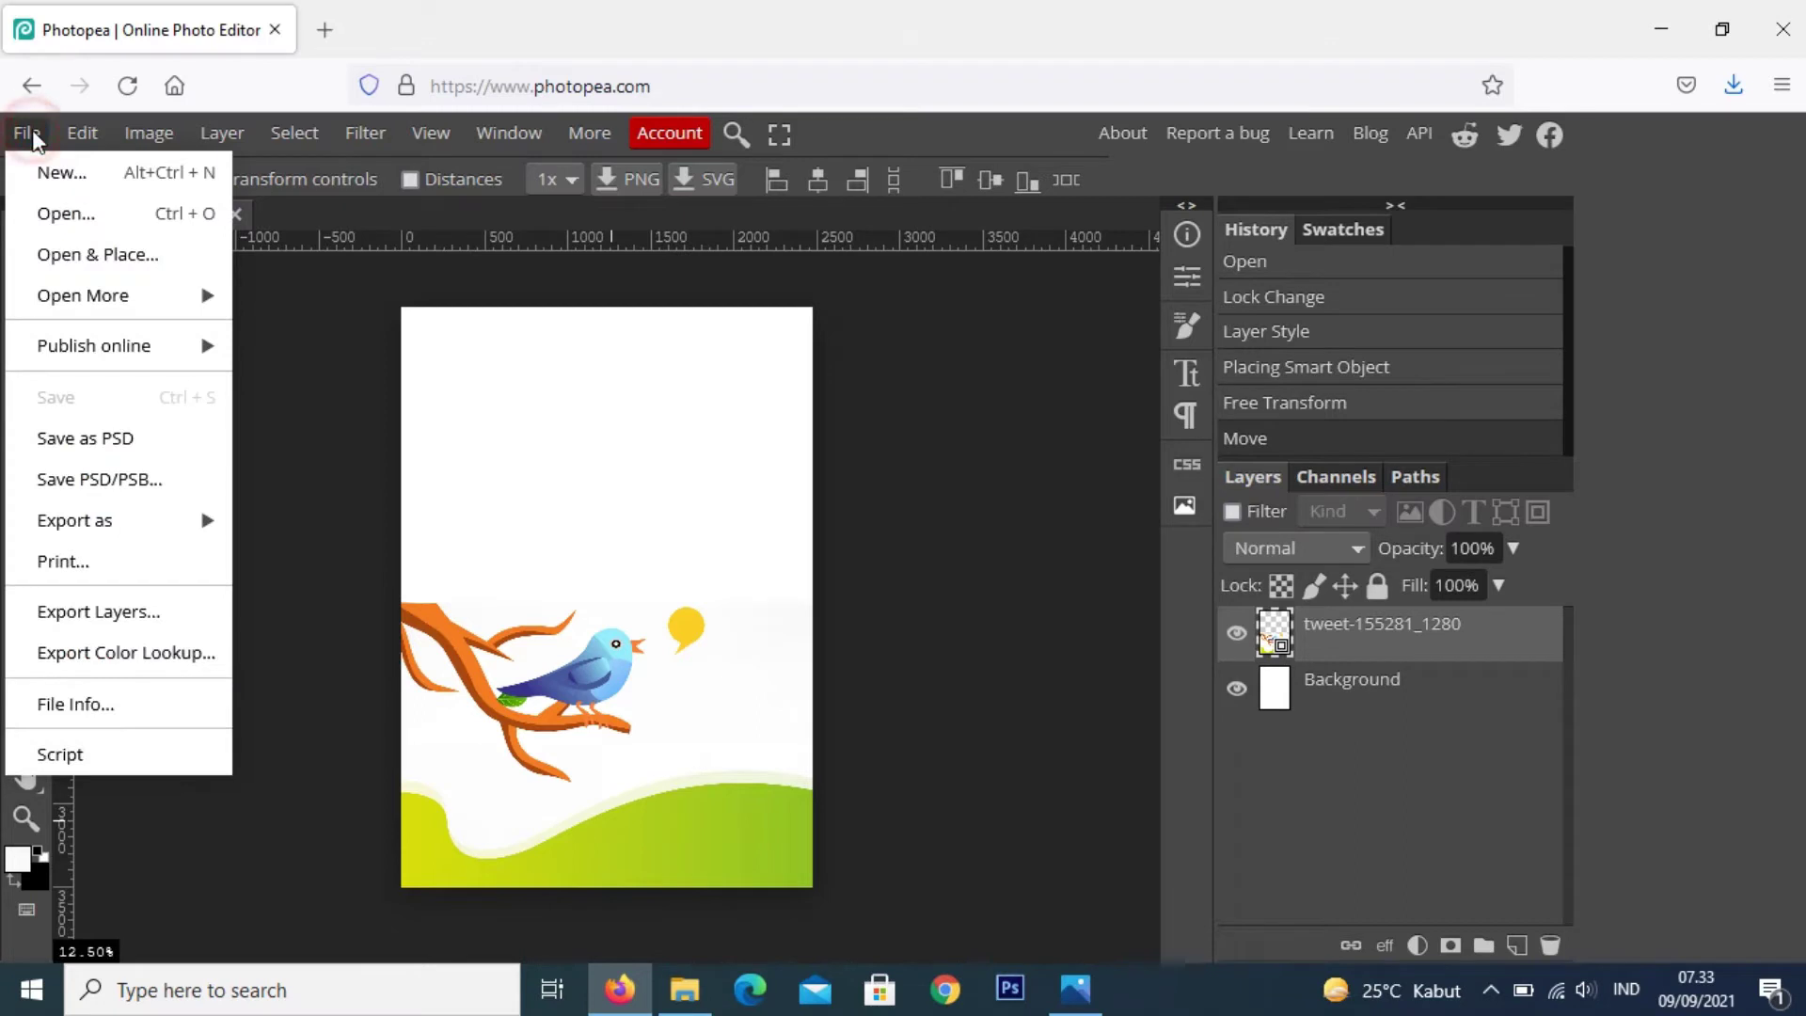
pyautogui.click(77, 256)
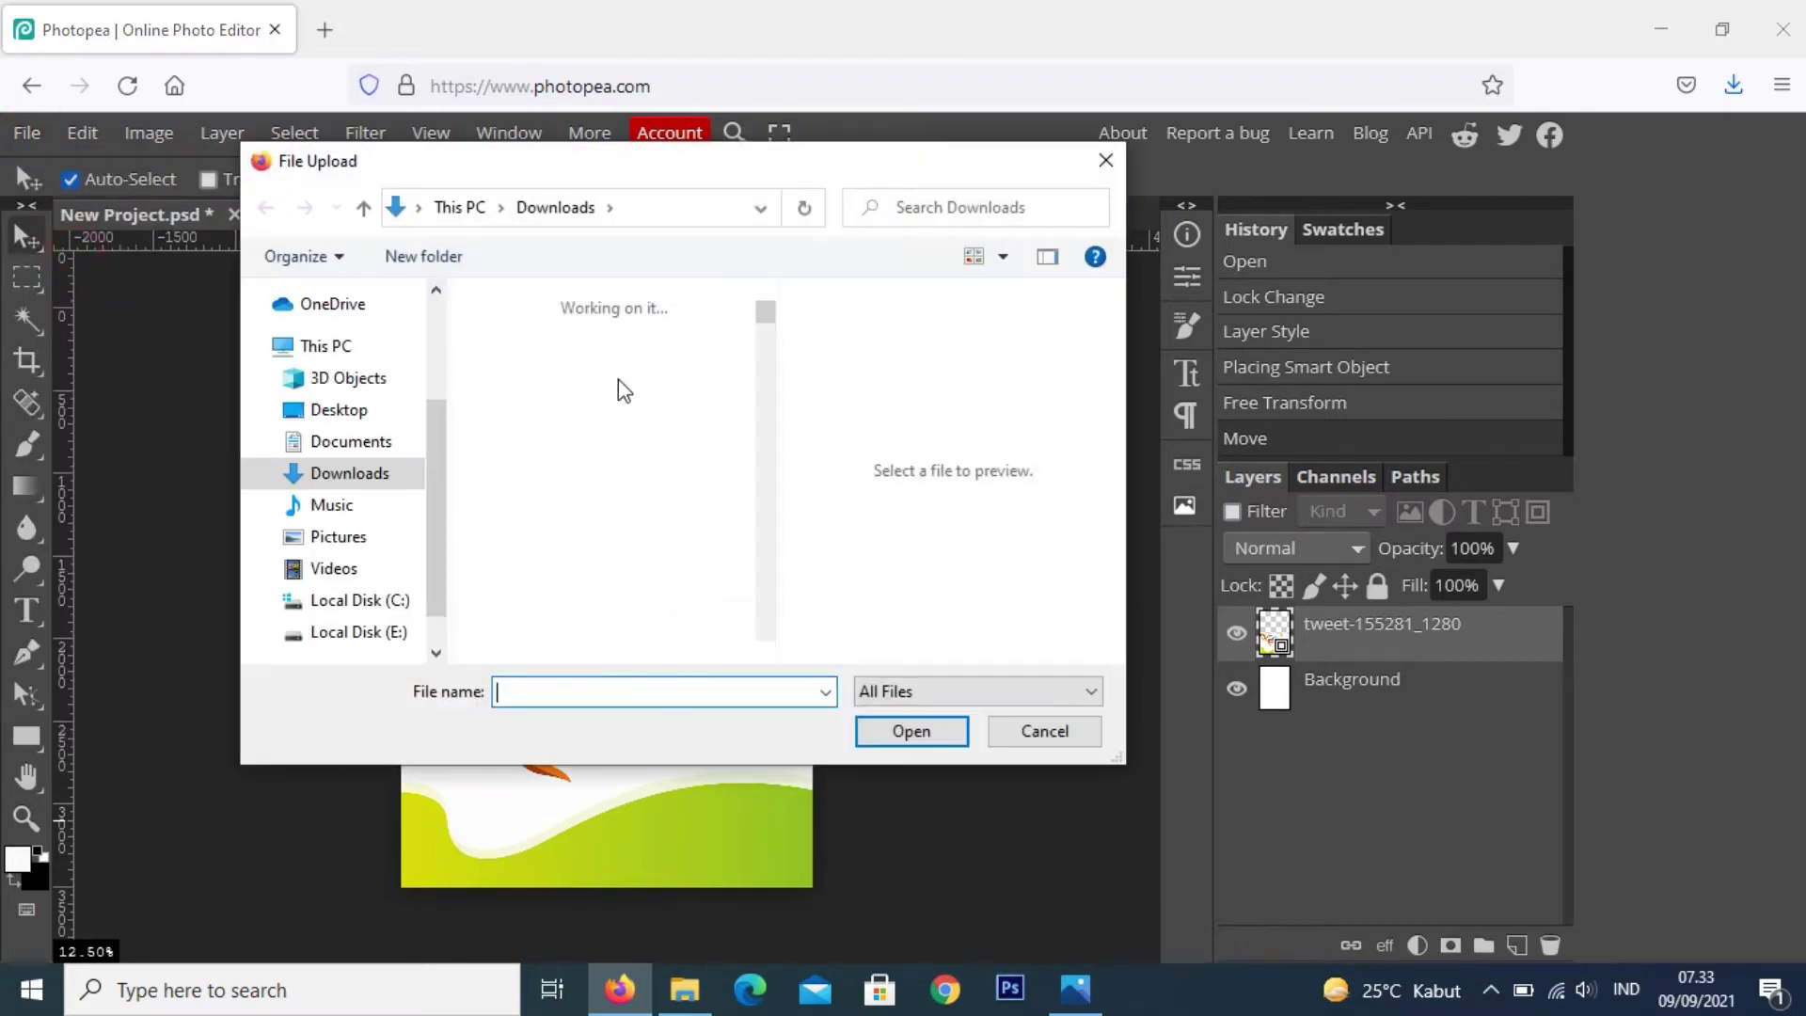
pyautogui.click(635, 471)
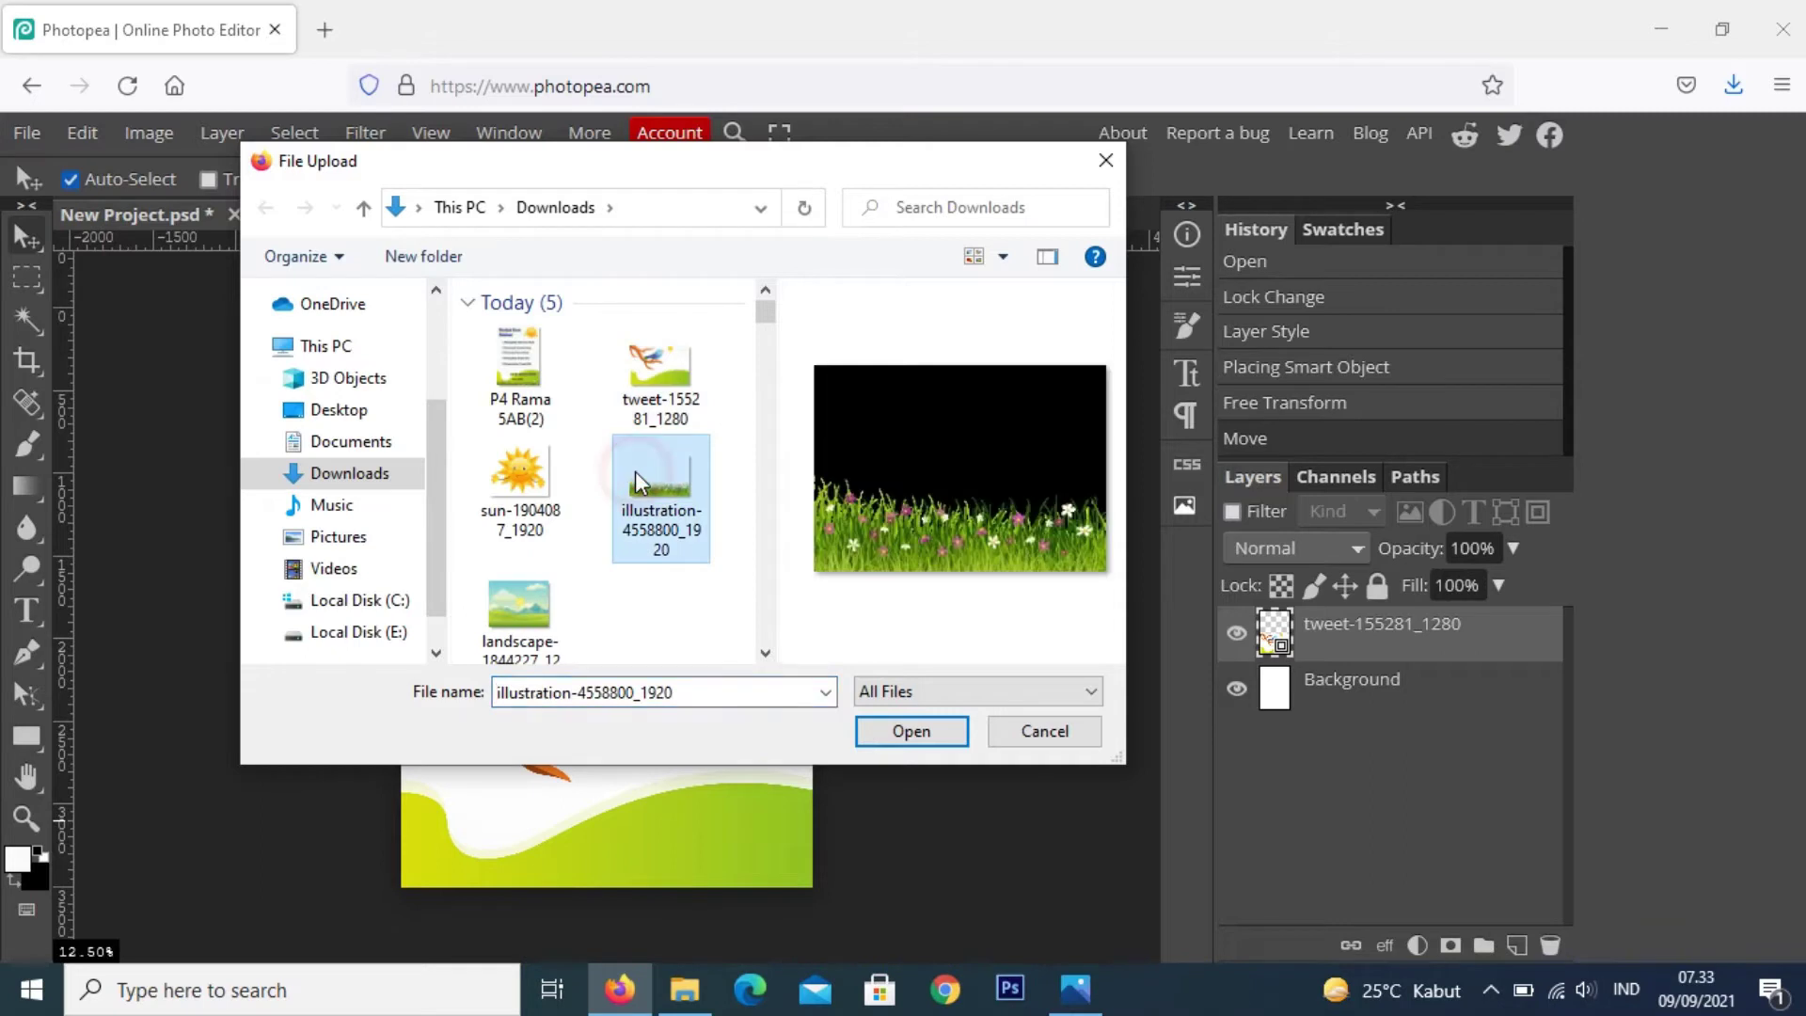
pyautogui.click(914, 732)
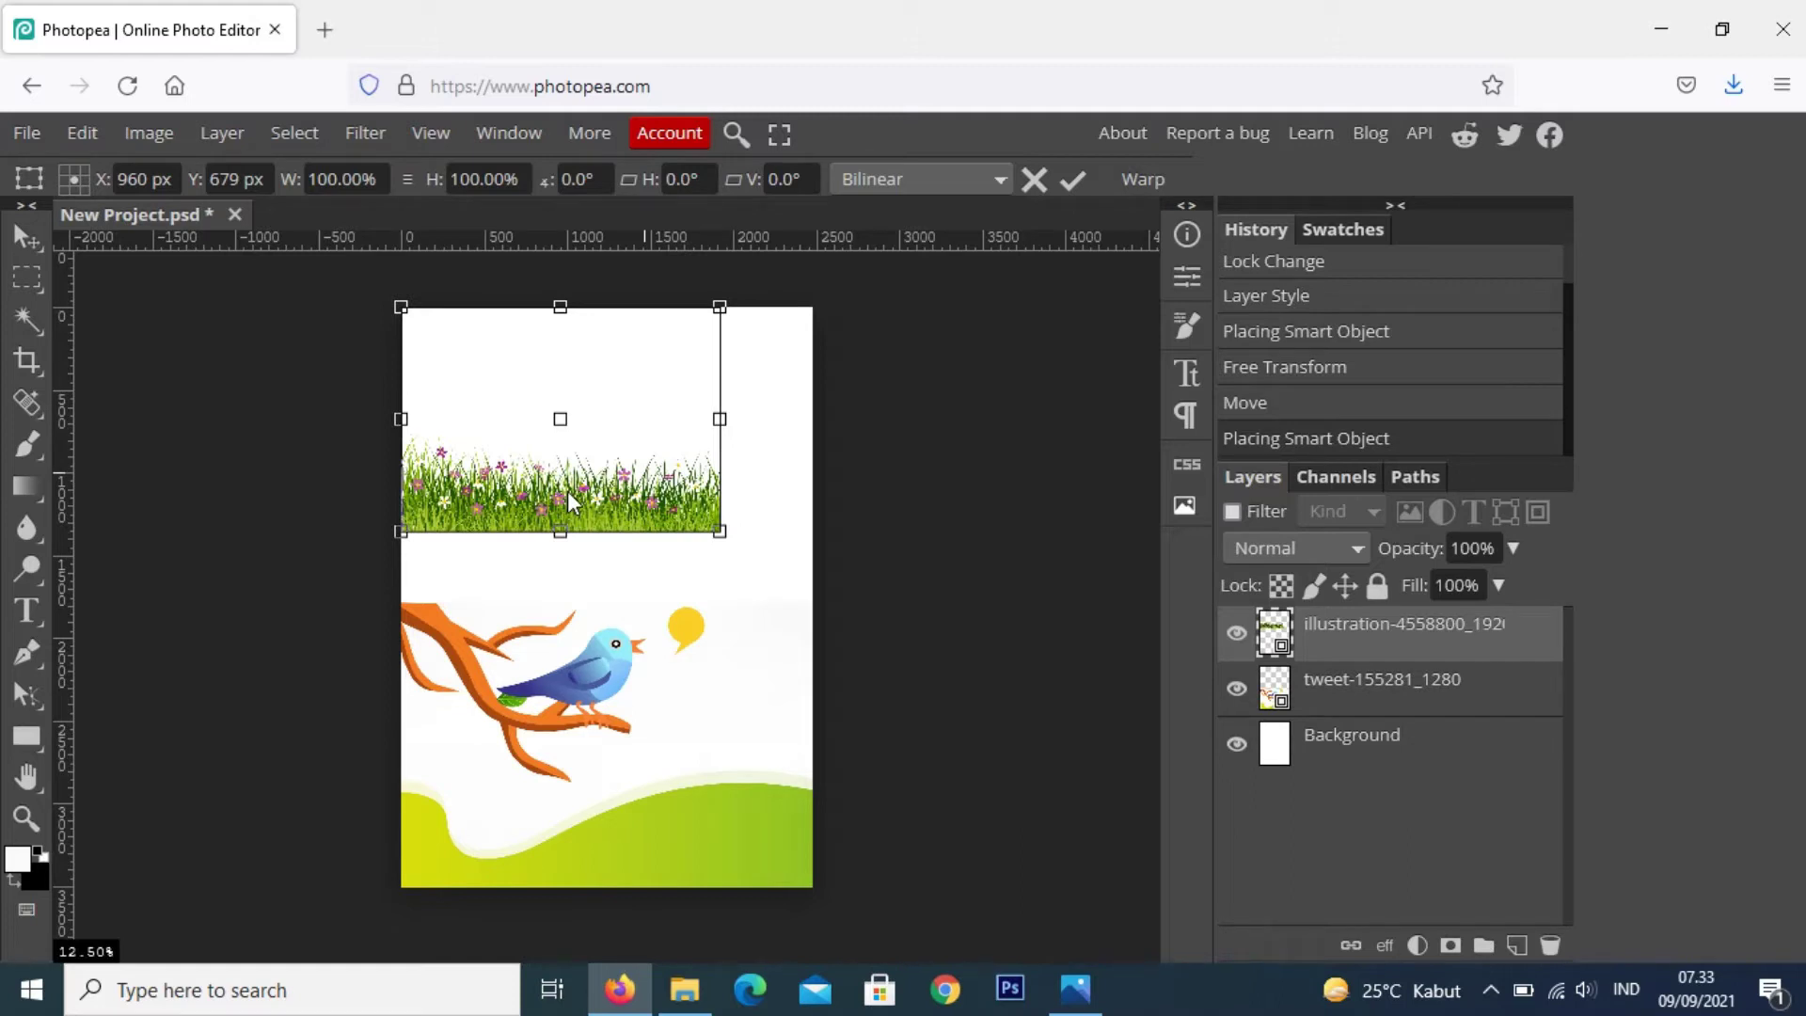
# Move the flower meadow to the page's bottom edge and stretch it to about 131% width to span the page
pyautogui.moveTo(612, 493); pyautogui.dragTo(606, 880)
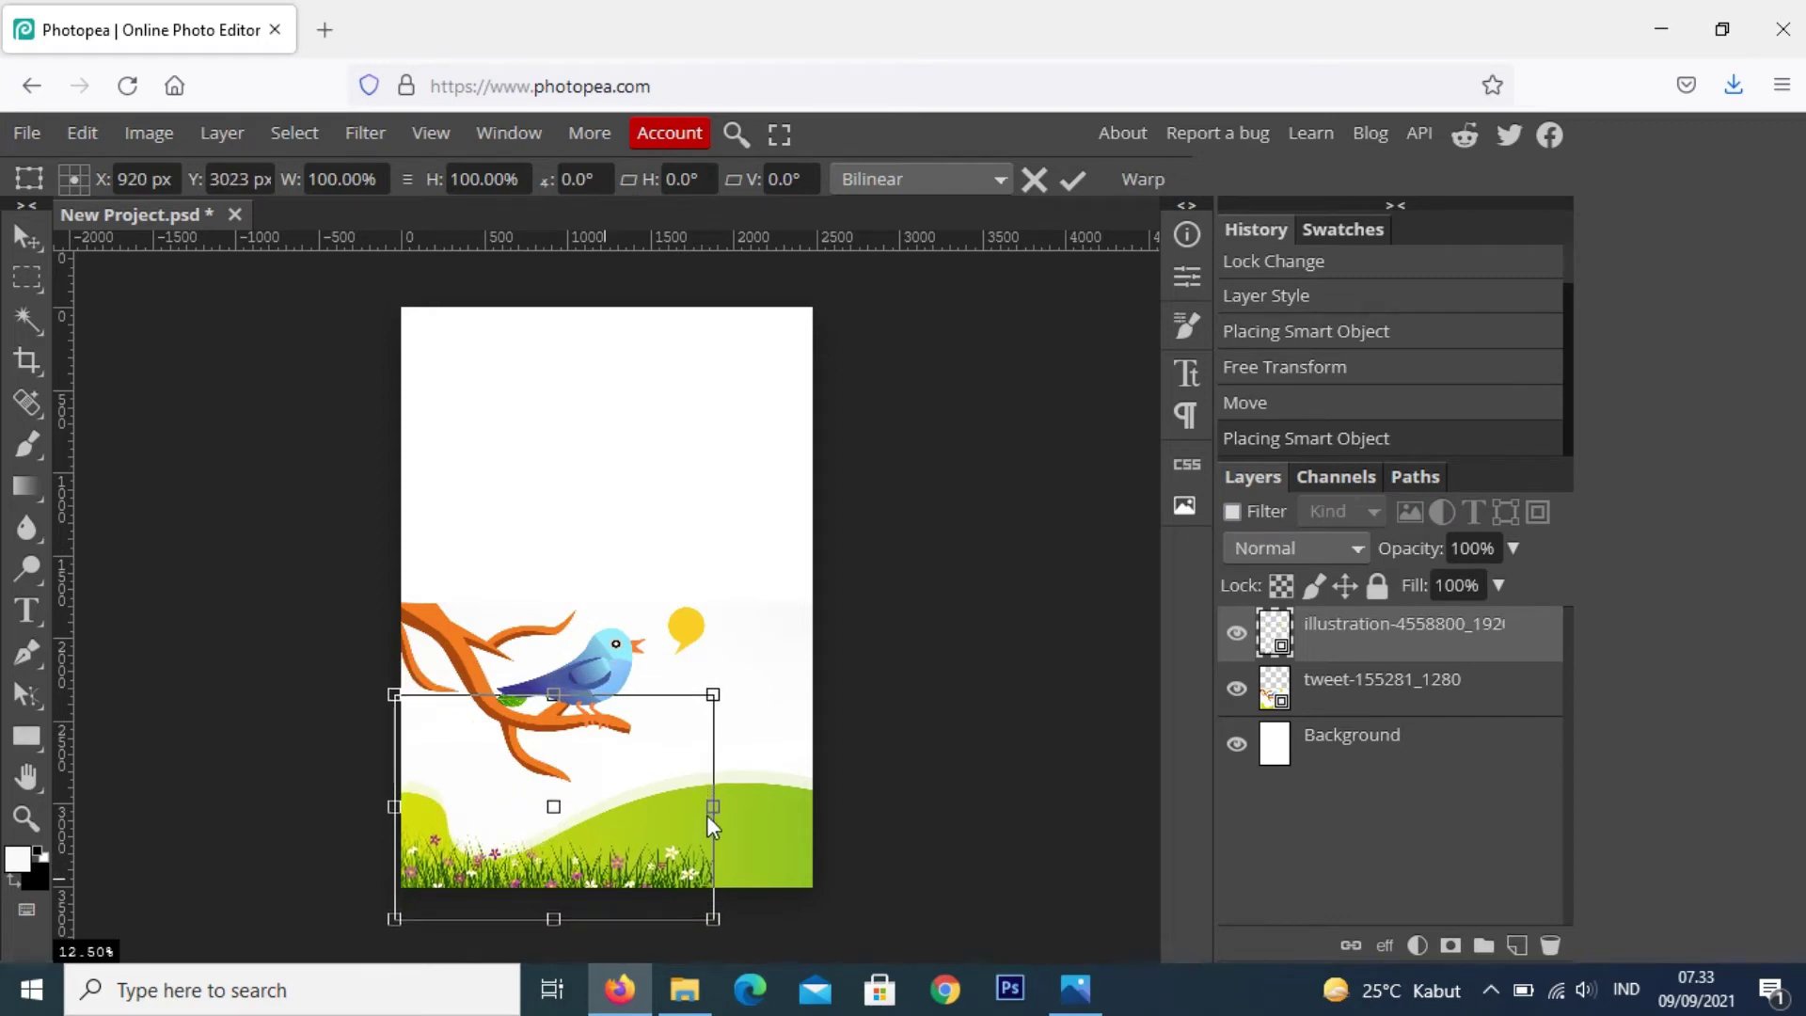
pyautogui.moveTo(712, 808); pyautogui.dragTo(816, 813)
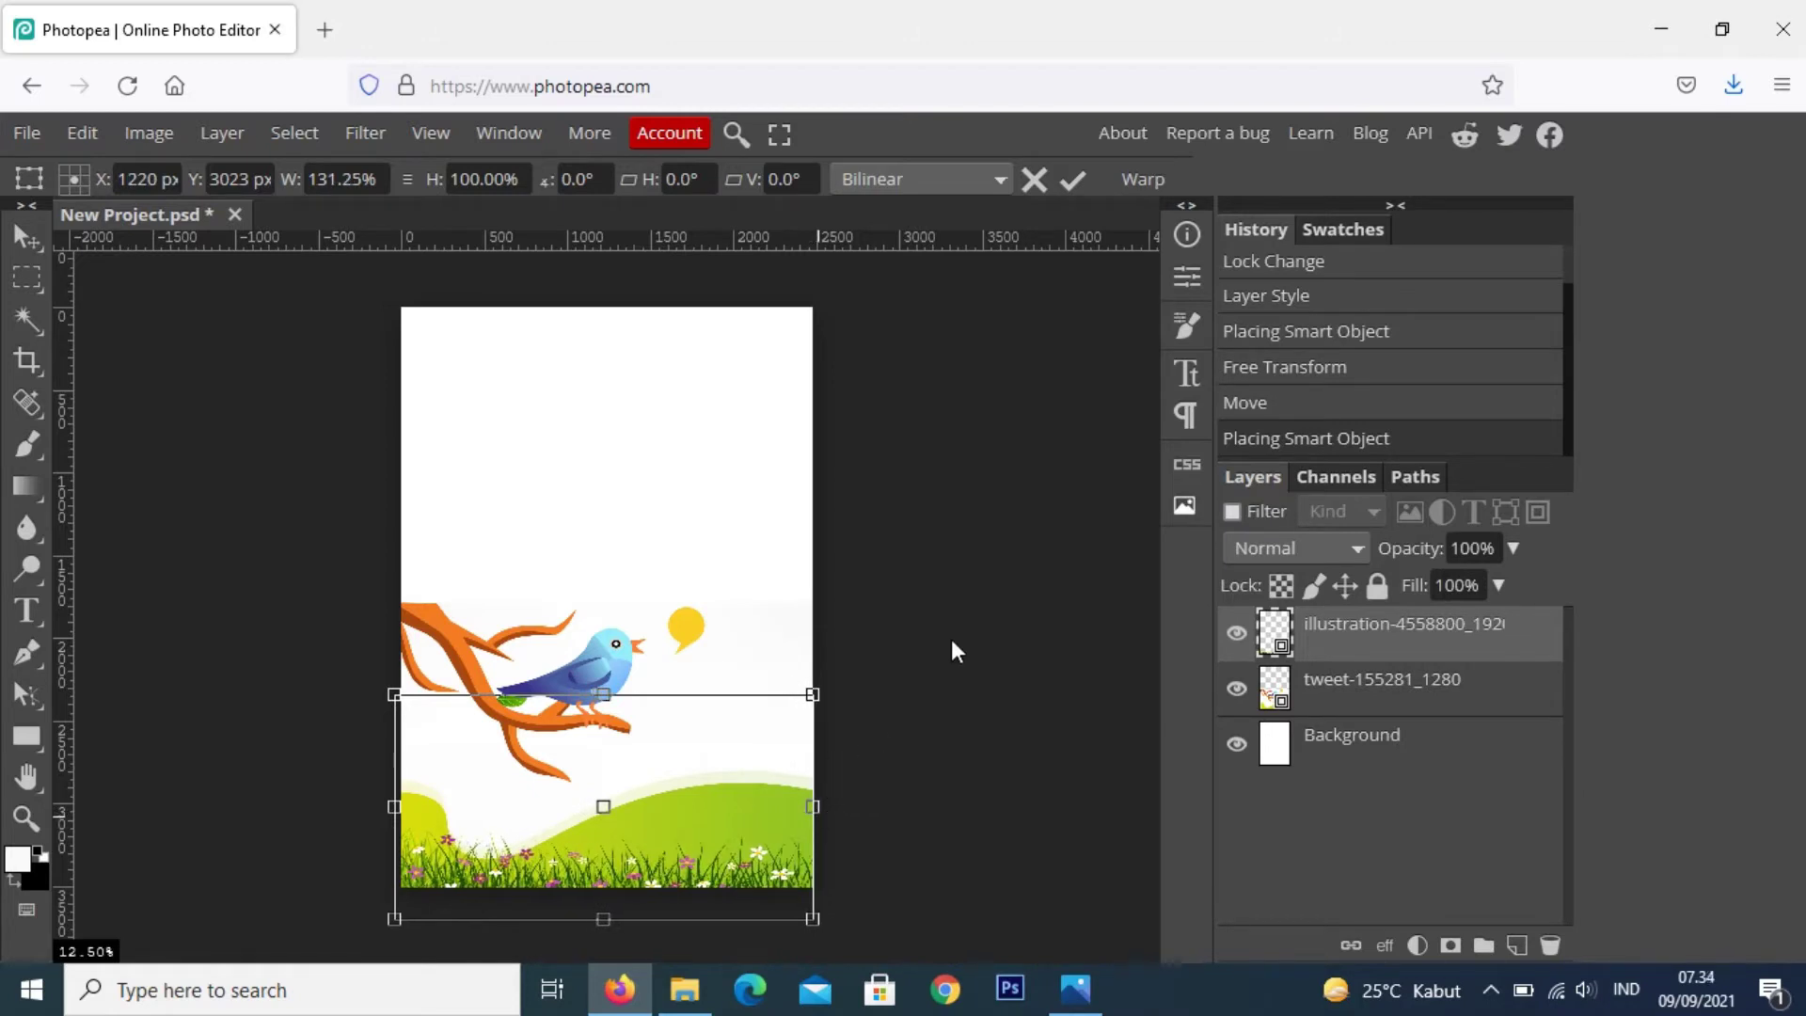
pyautogui.press('Return')
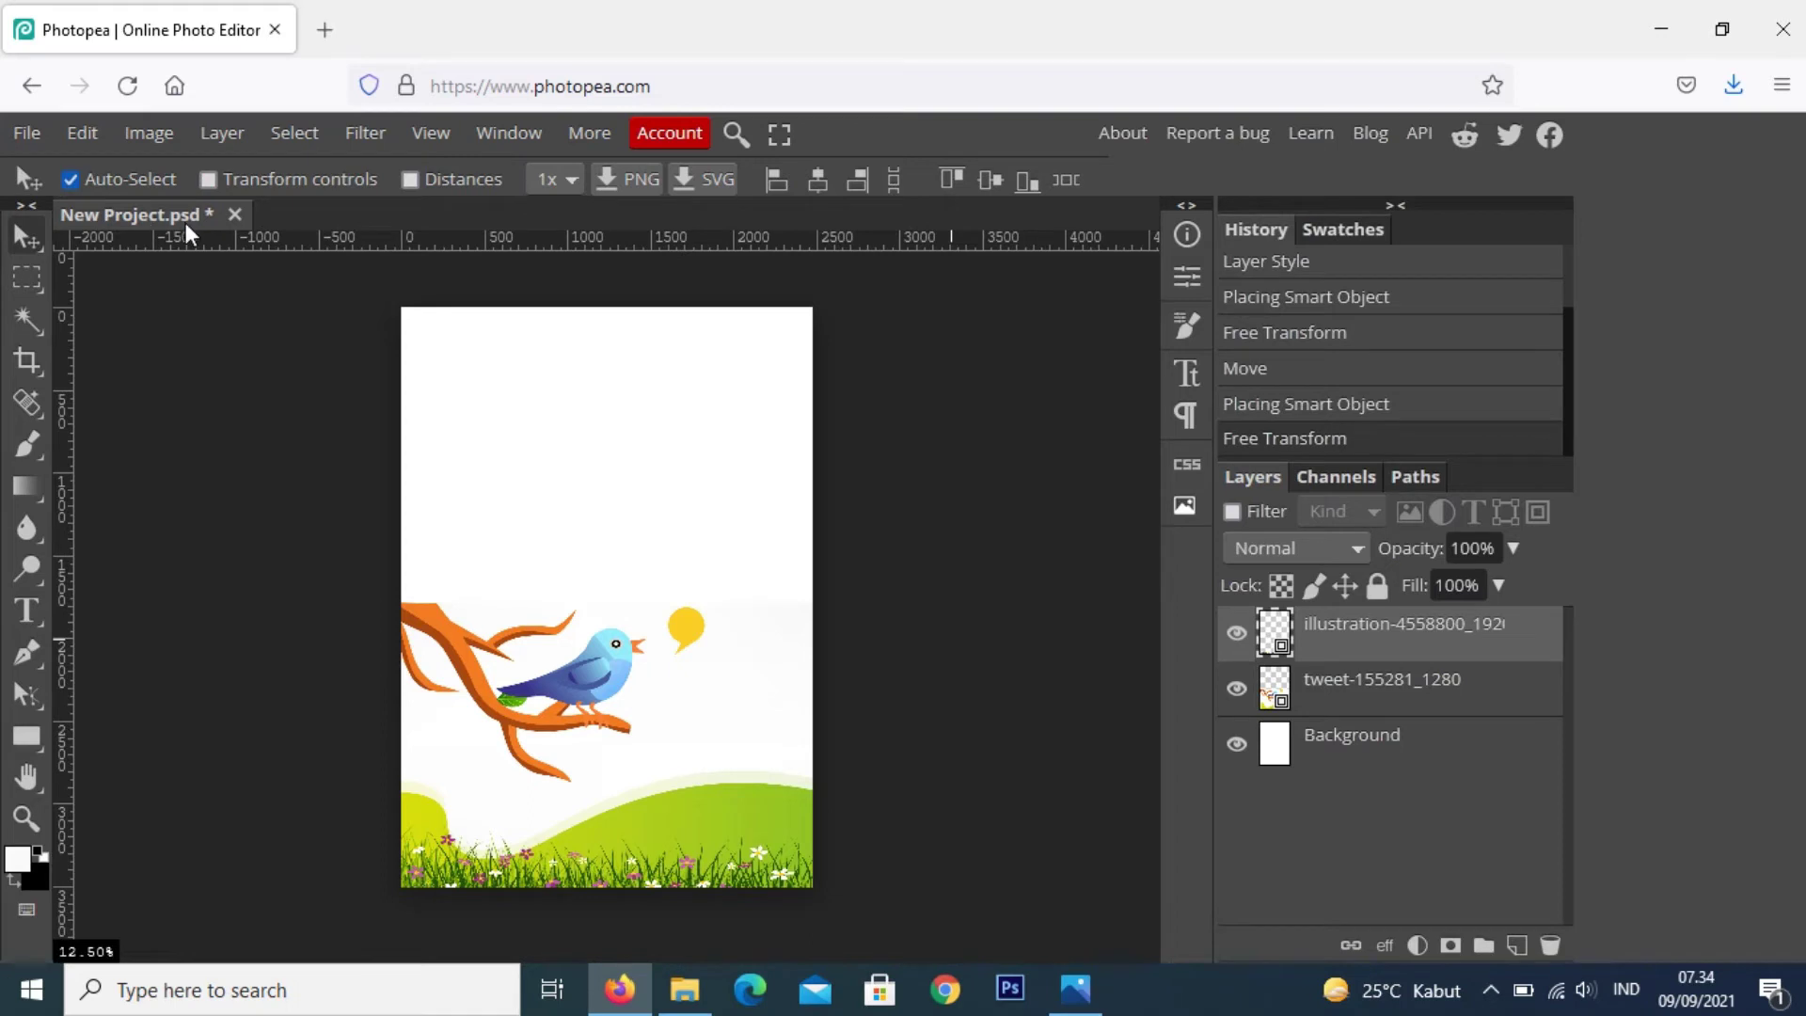
# Place the sun-1904087_1920 image from the Downloads folder into the project
pyautogui.click(28, 133)
pyautogui.click(21, 137)
pyautogui.click(21, 136)
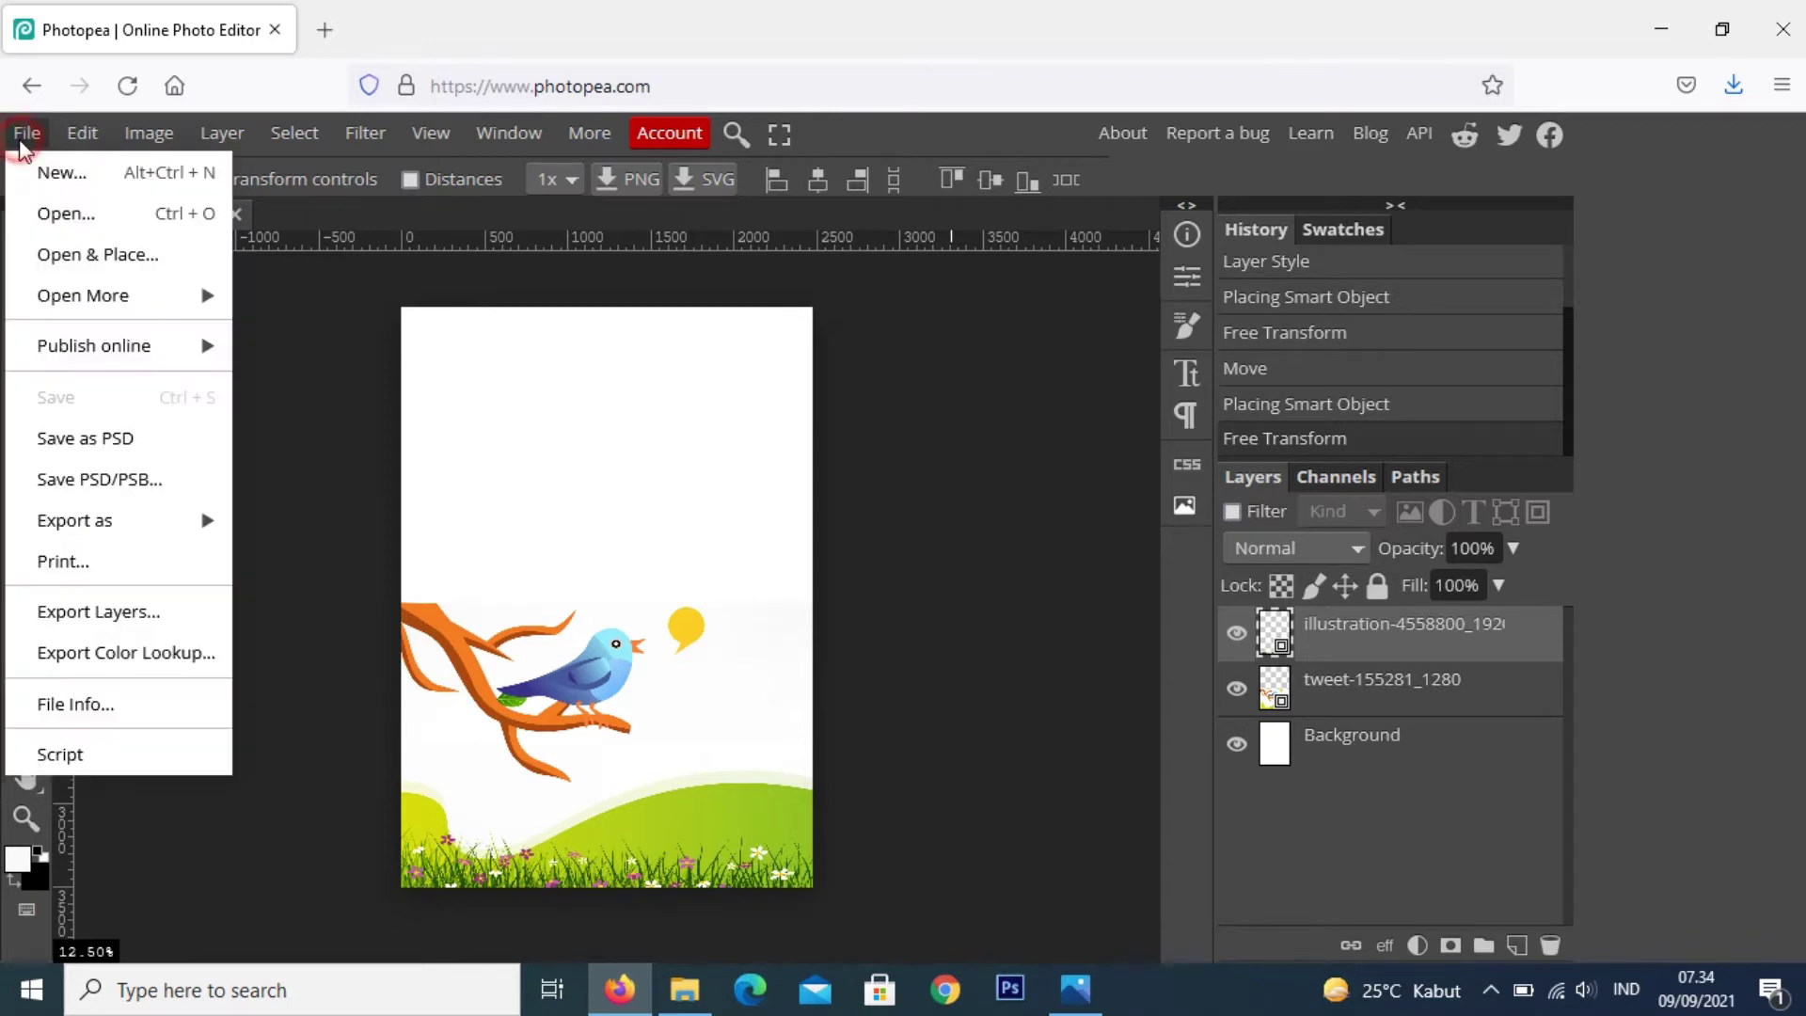
pyautogui.click(71, 266)
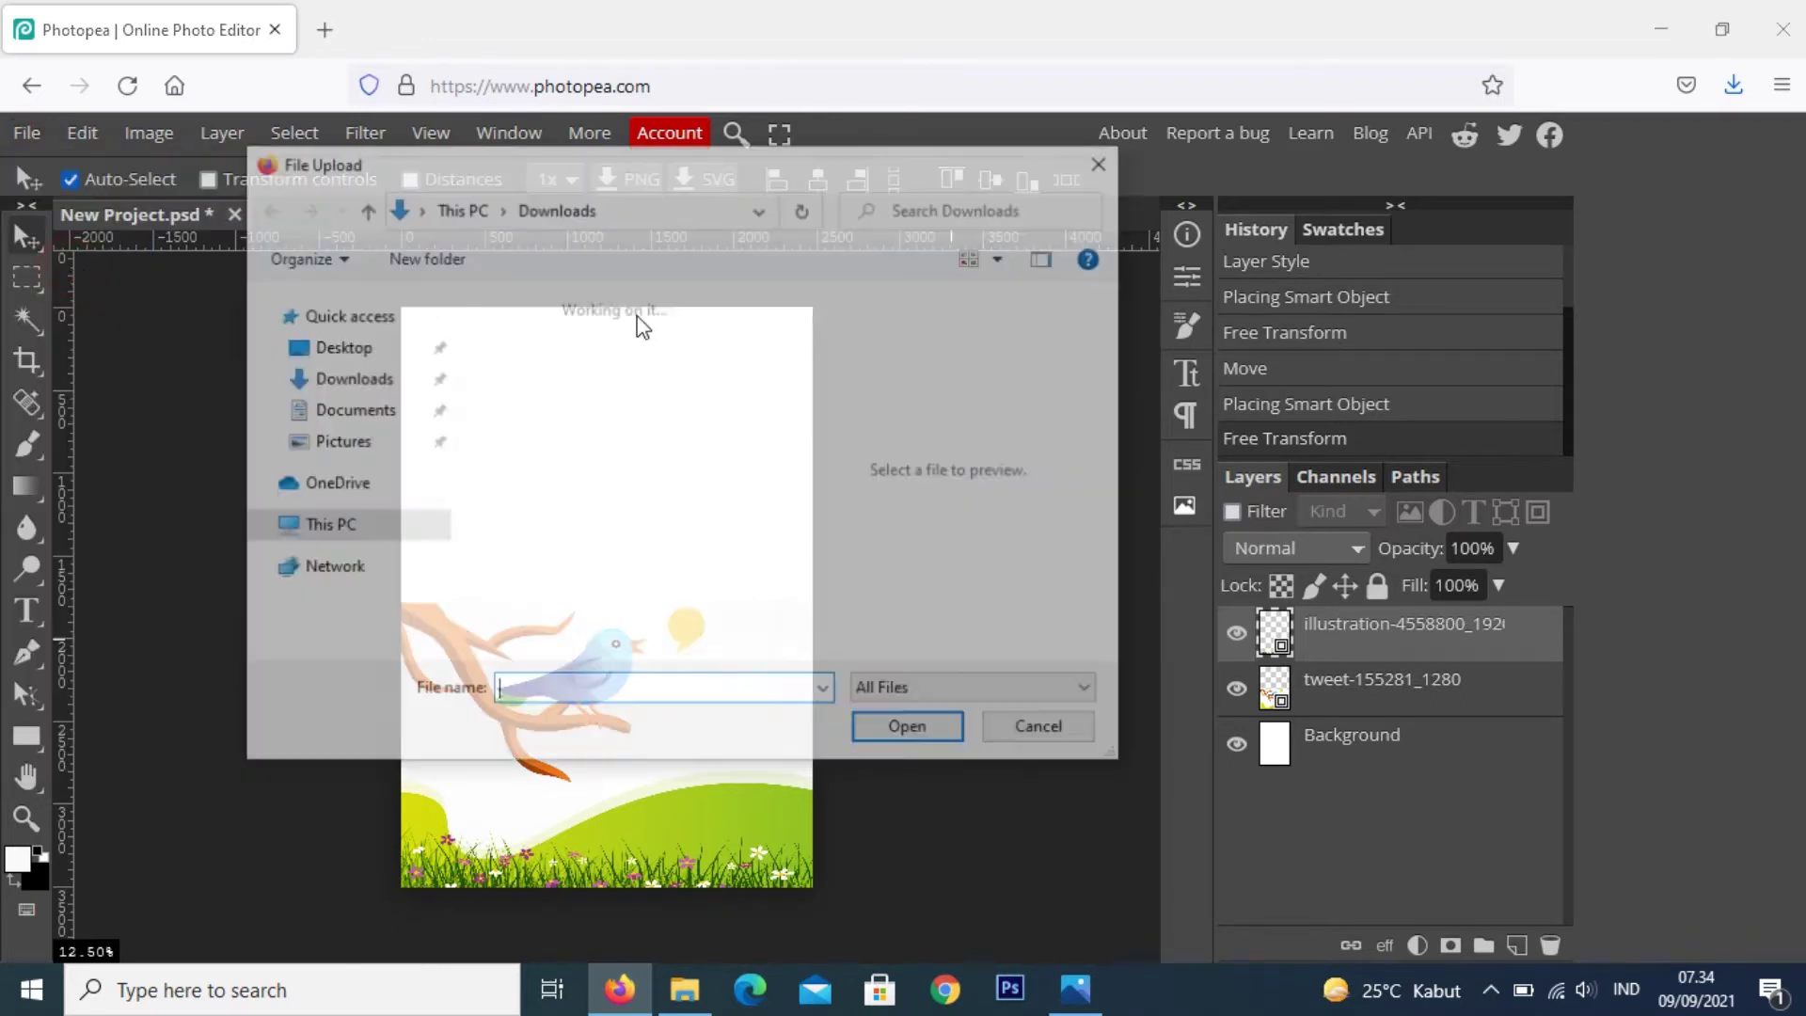
pyautogui.click(553, 478)
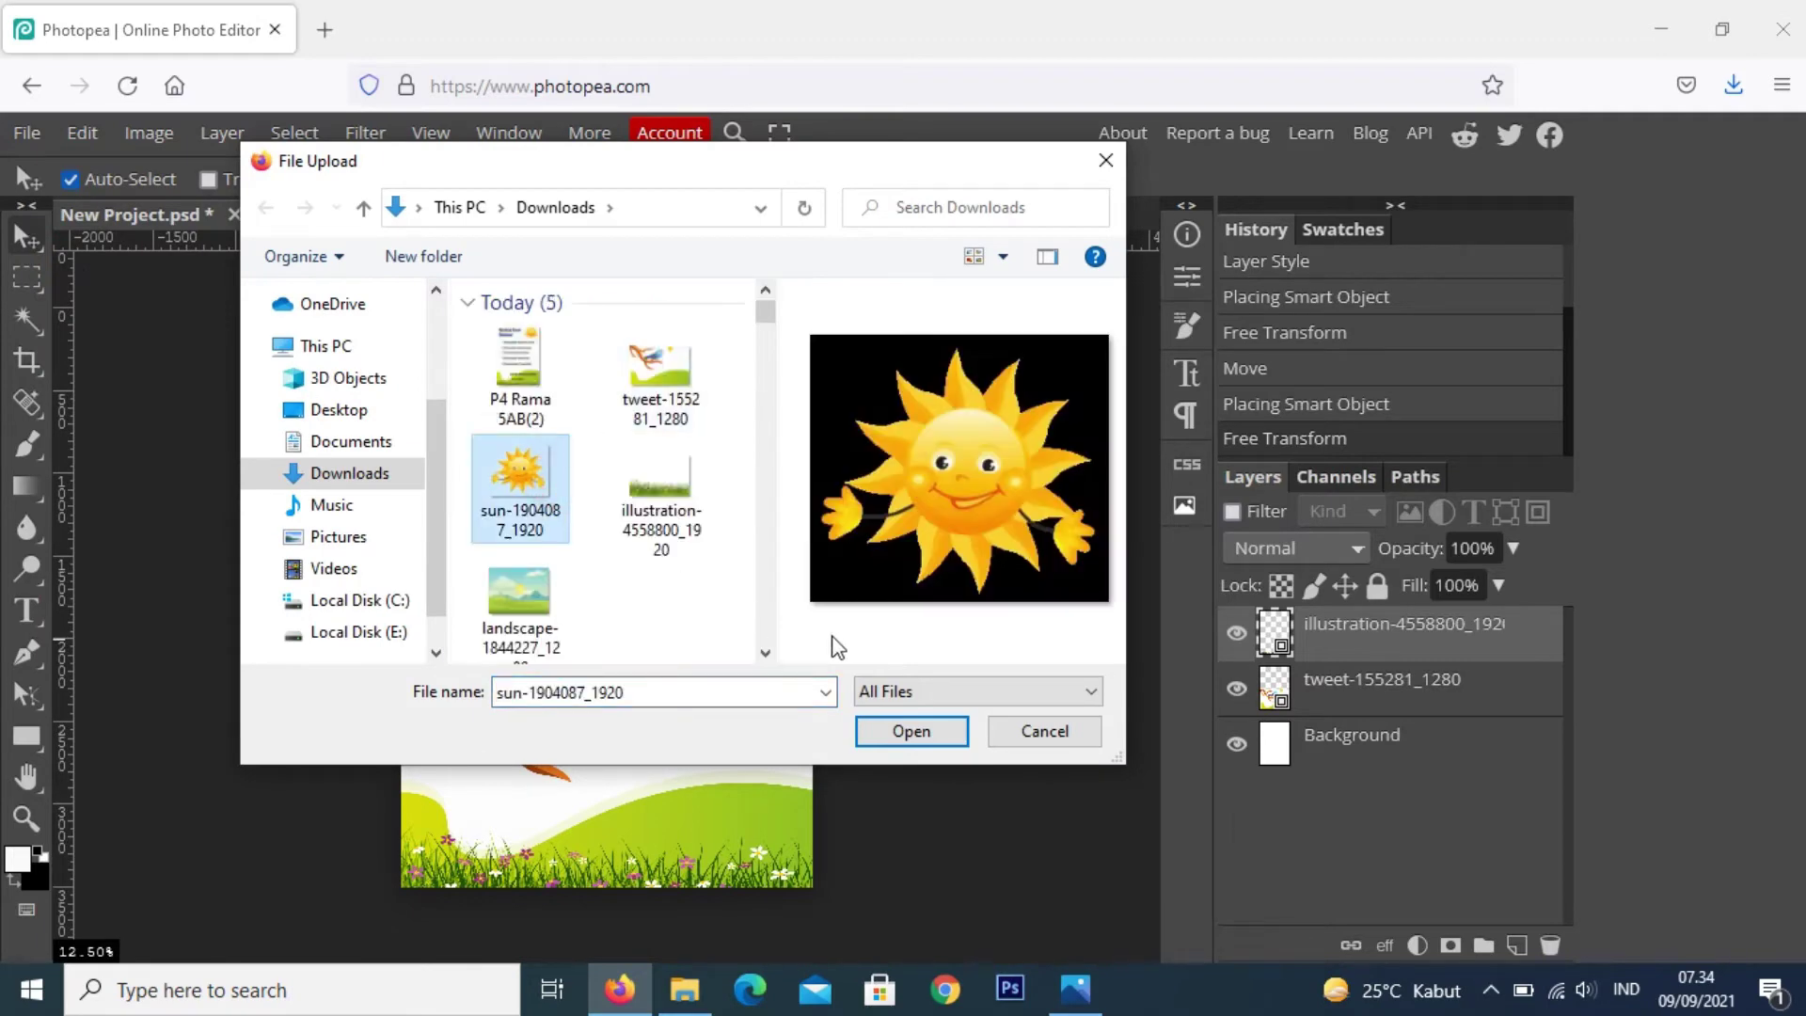
pyautogui.click(922, 732)
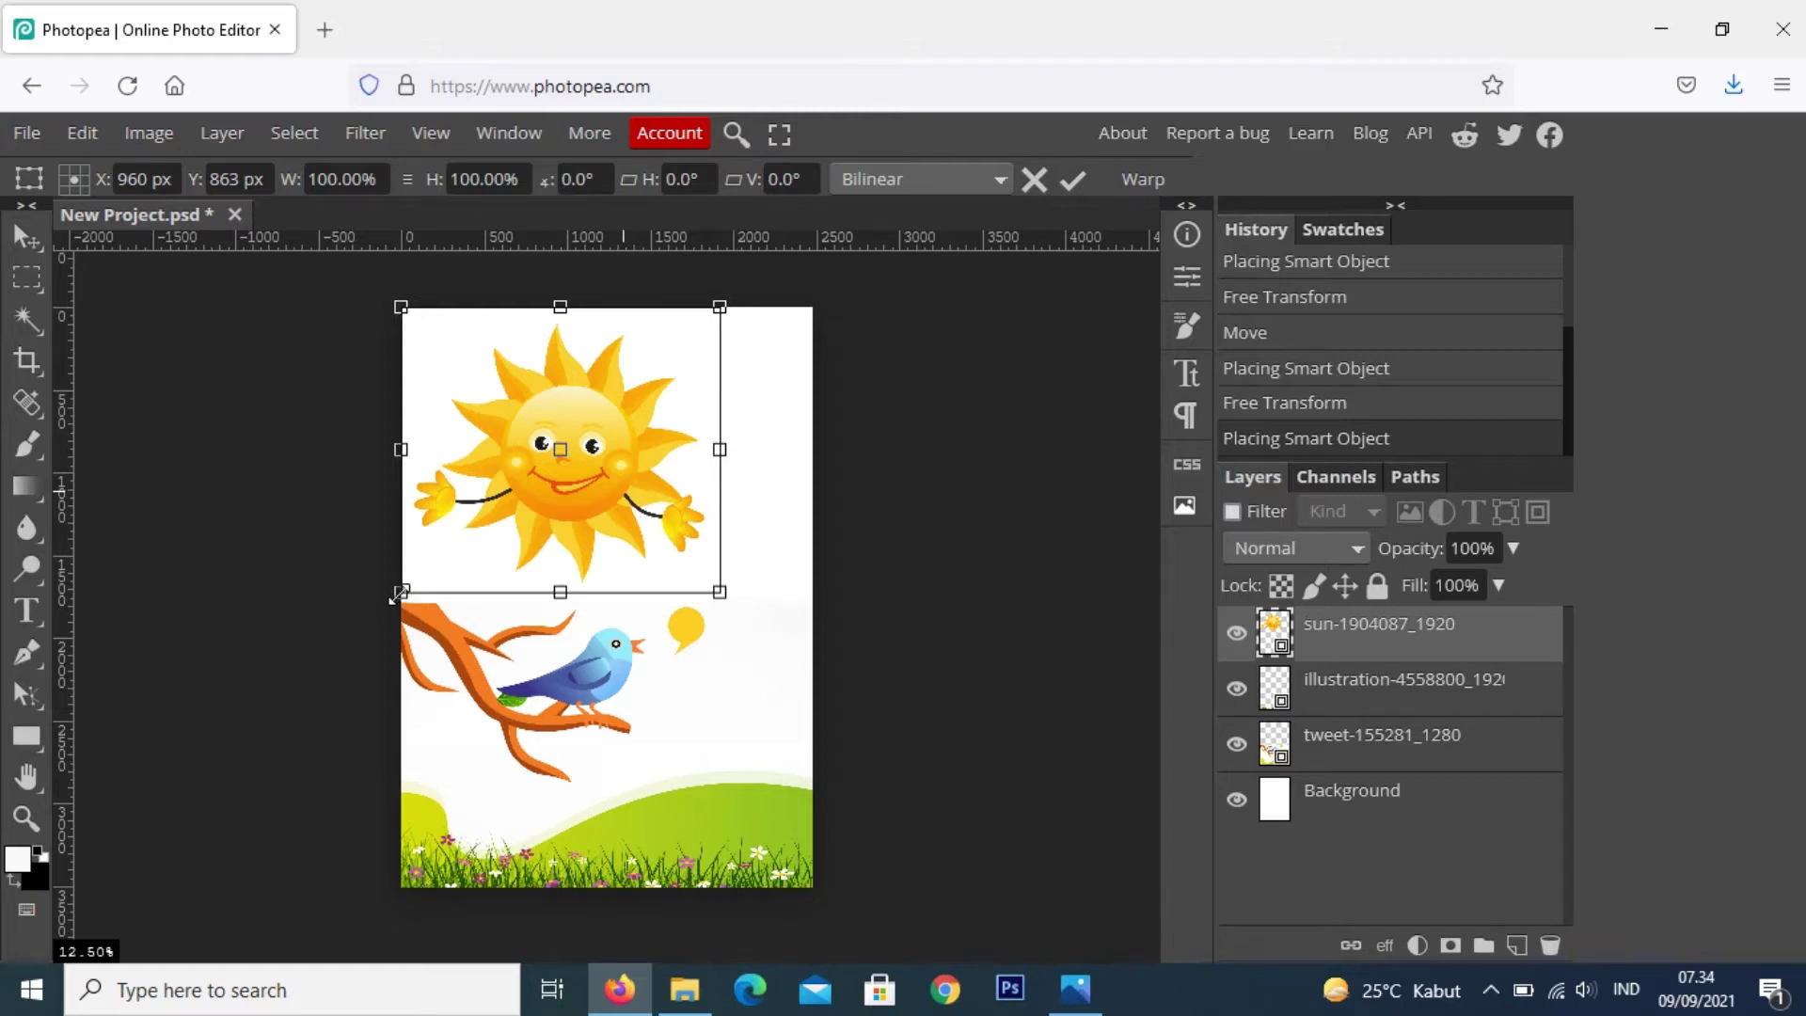
# Shrink the sun to about 49% width and 53% height and move it into the page's upper-right corner
pyautogui.moveTo(399, 593); pyautogui.dragTo(587, 422)
pyautogui.moveTo(587, 422); pyautogui.dragTo(562, 459)
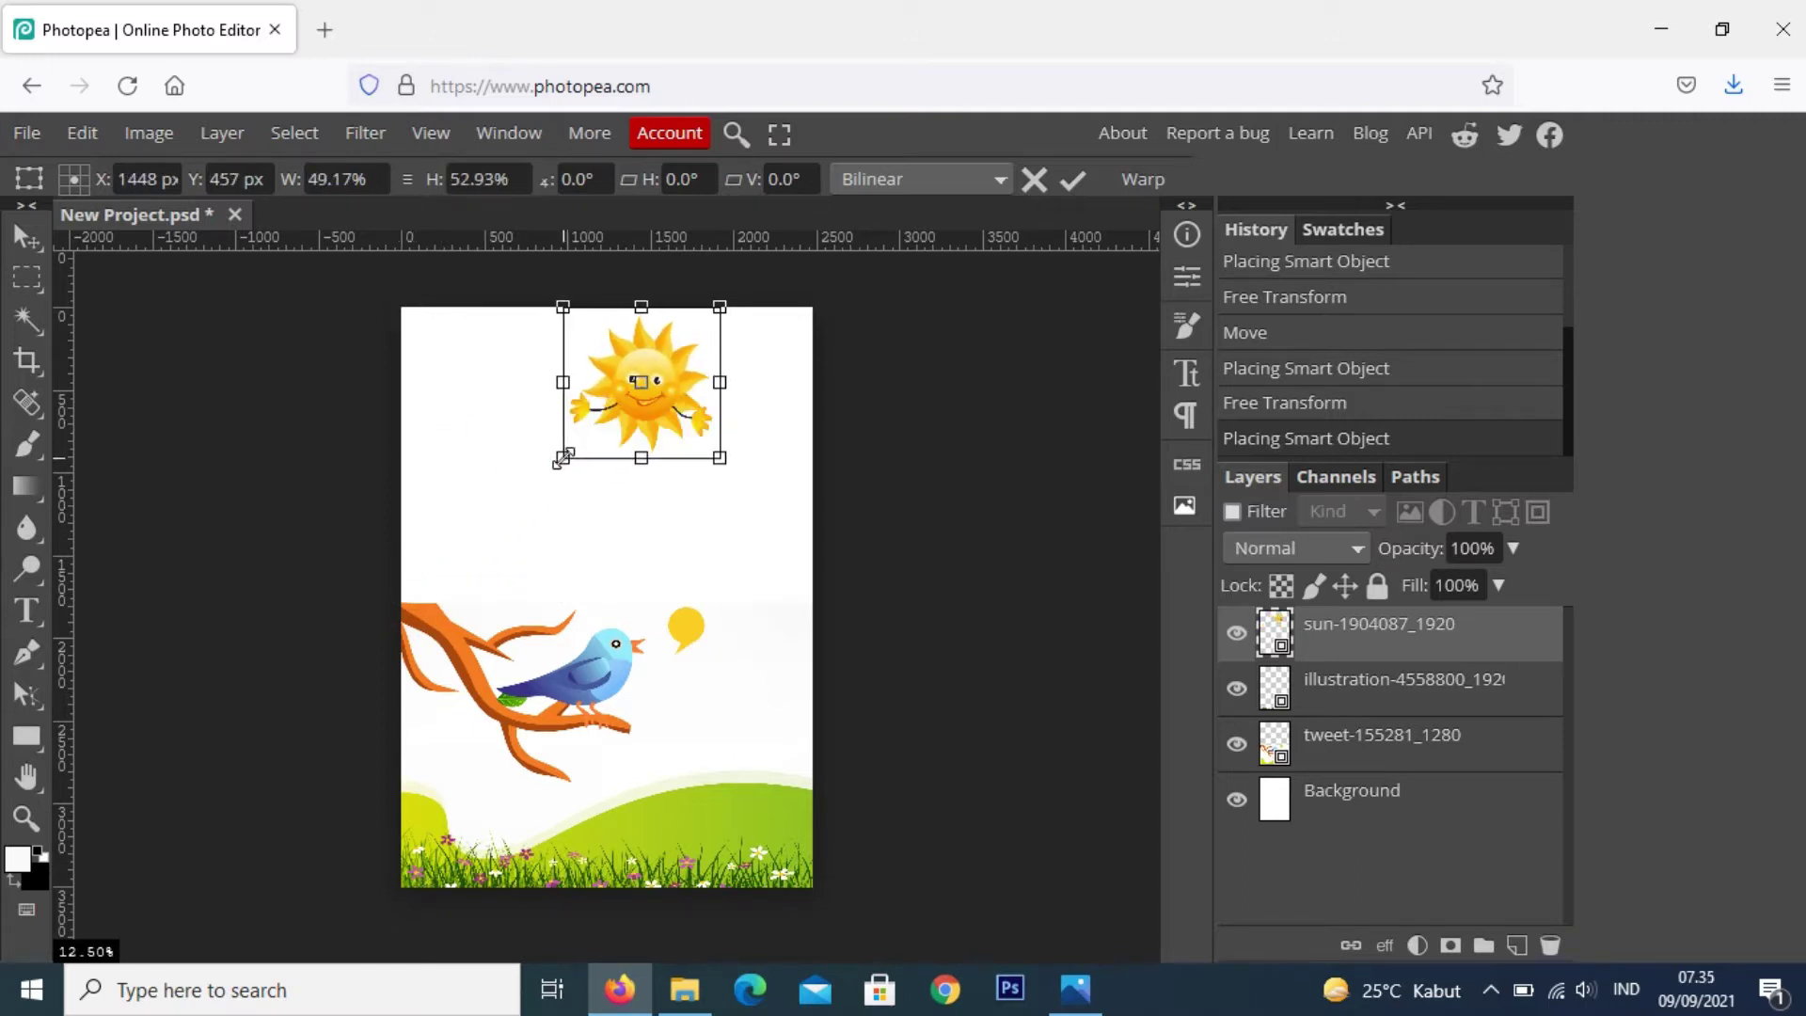
pyautogui.press('Return')
pyautogui.moveTo(666, 423); pyautogui.dragTo(754, 431)
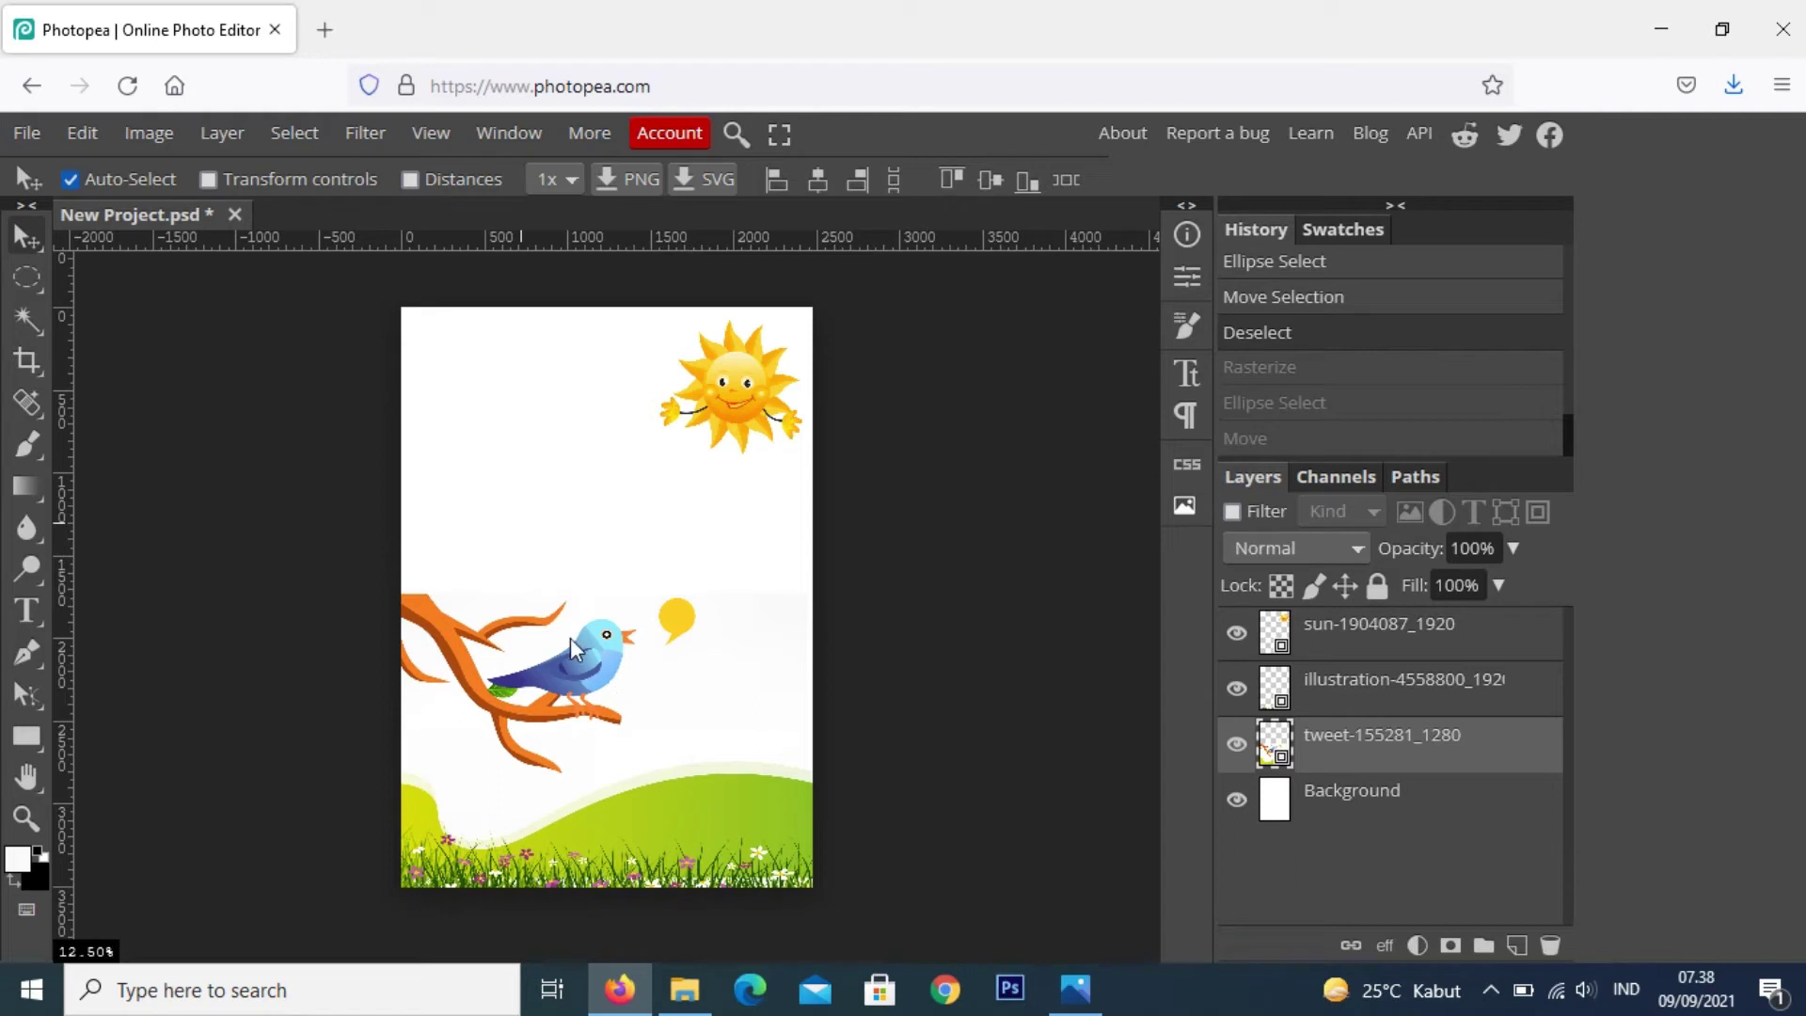
# Rasterize the tweet-155281_1280 layer and draw an elliptical selection around the bird
pyautogui.rightClick(1370, 769)
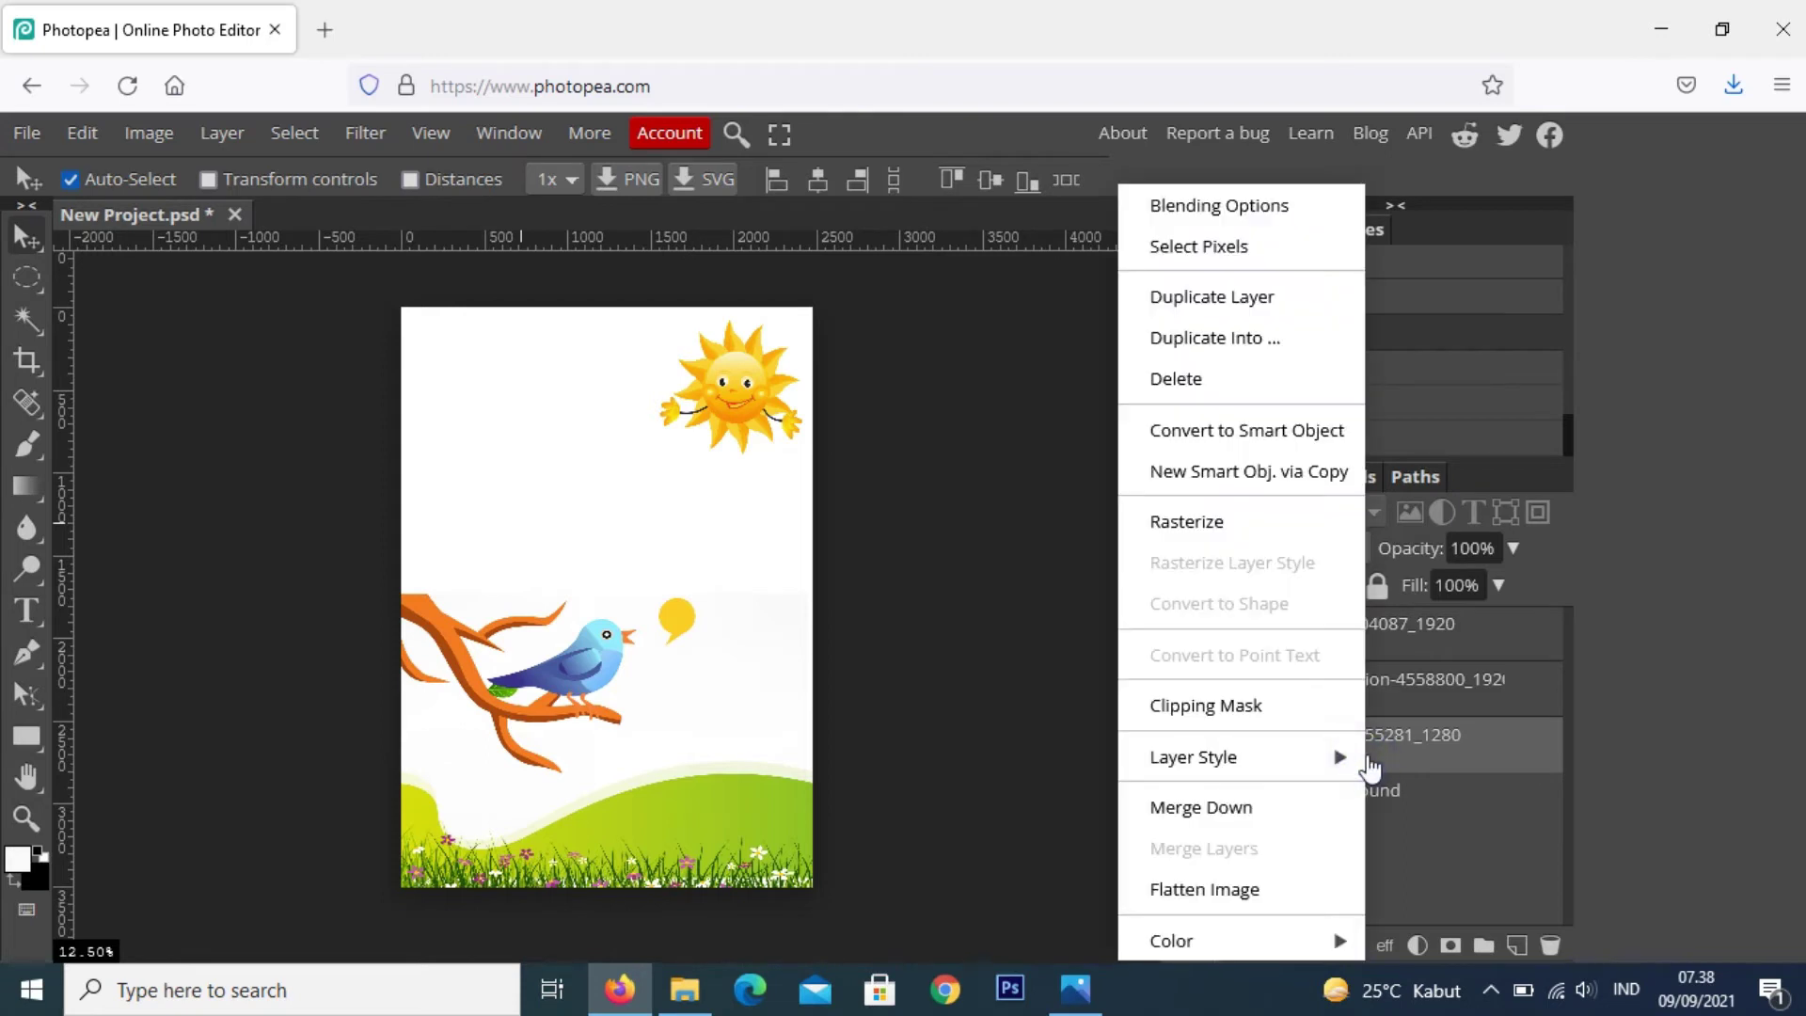
pyautogui.click(1195, 521)
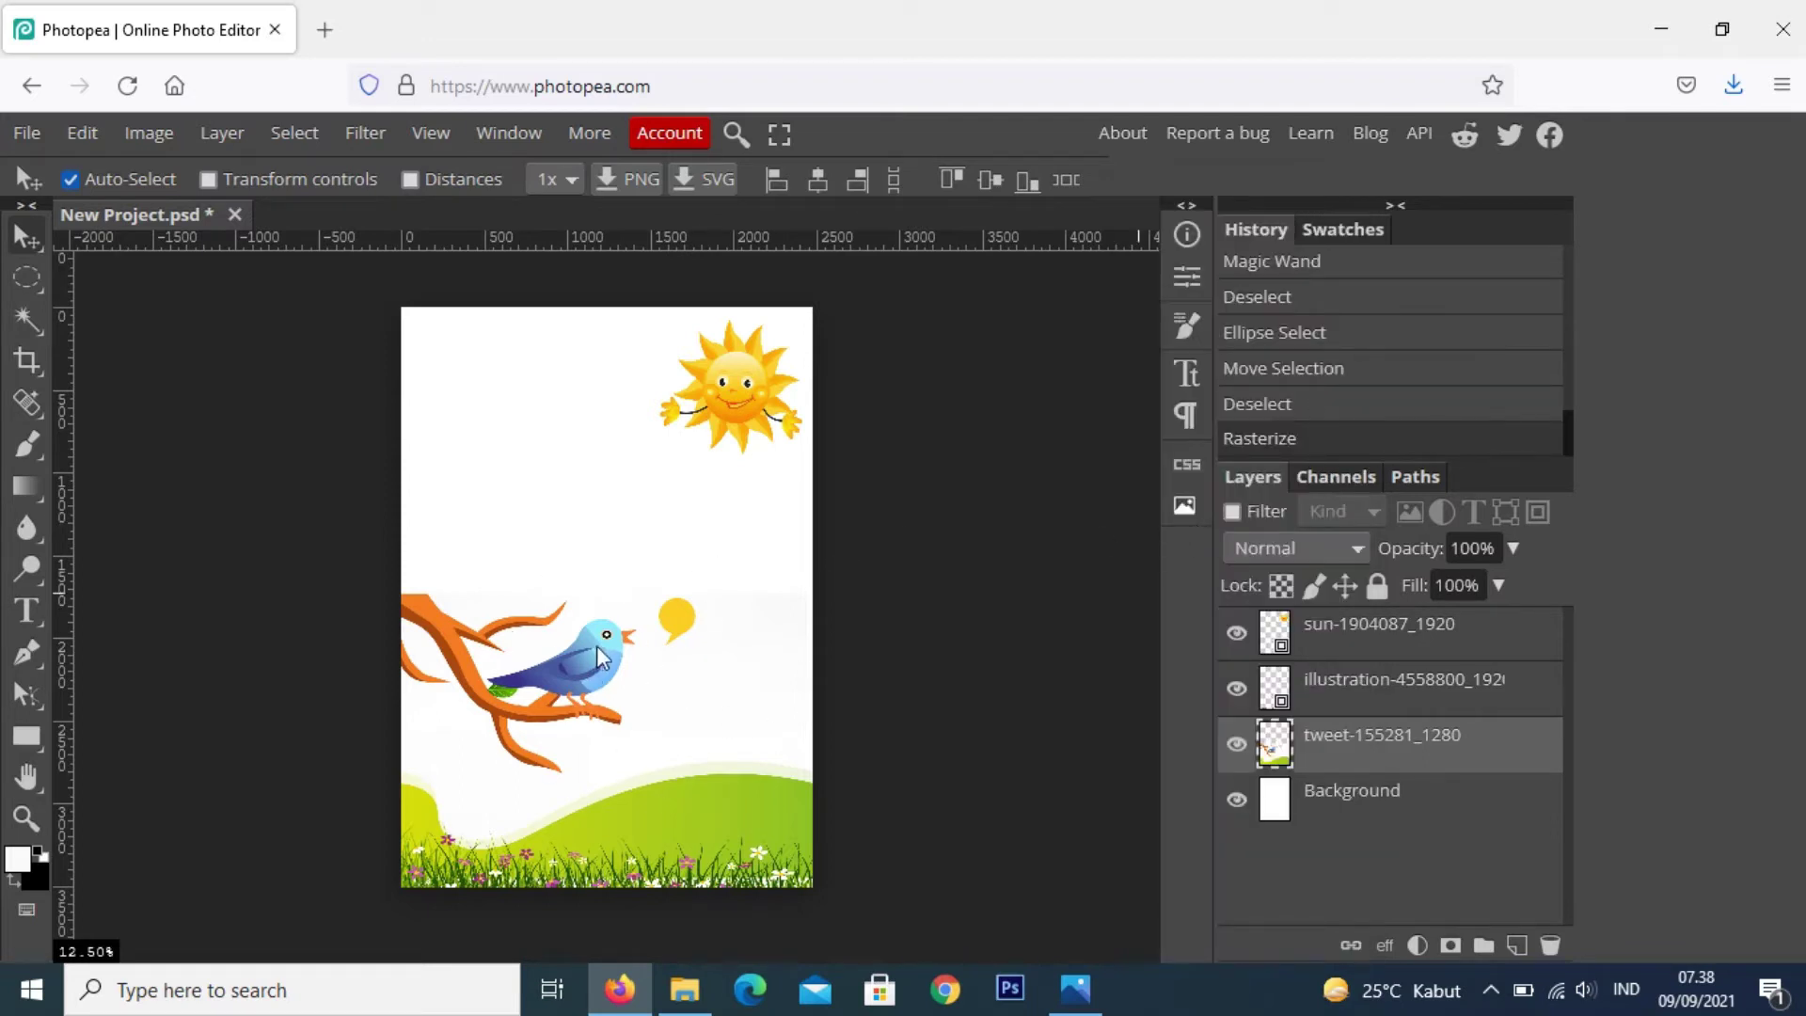
pyautogui.click(34, 267)
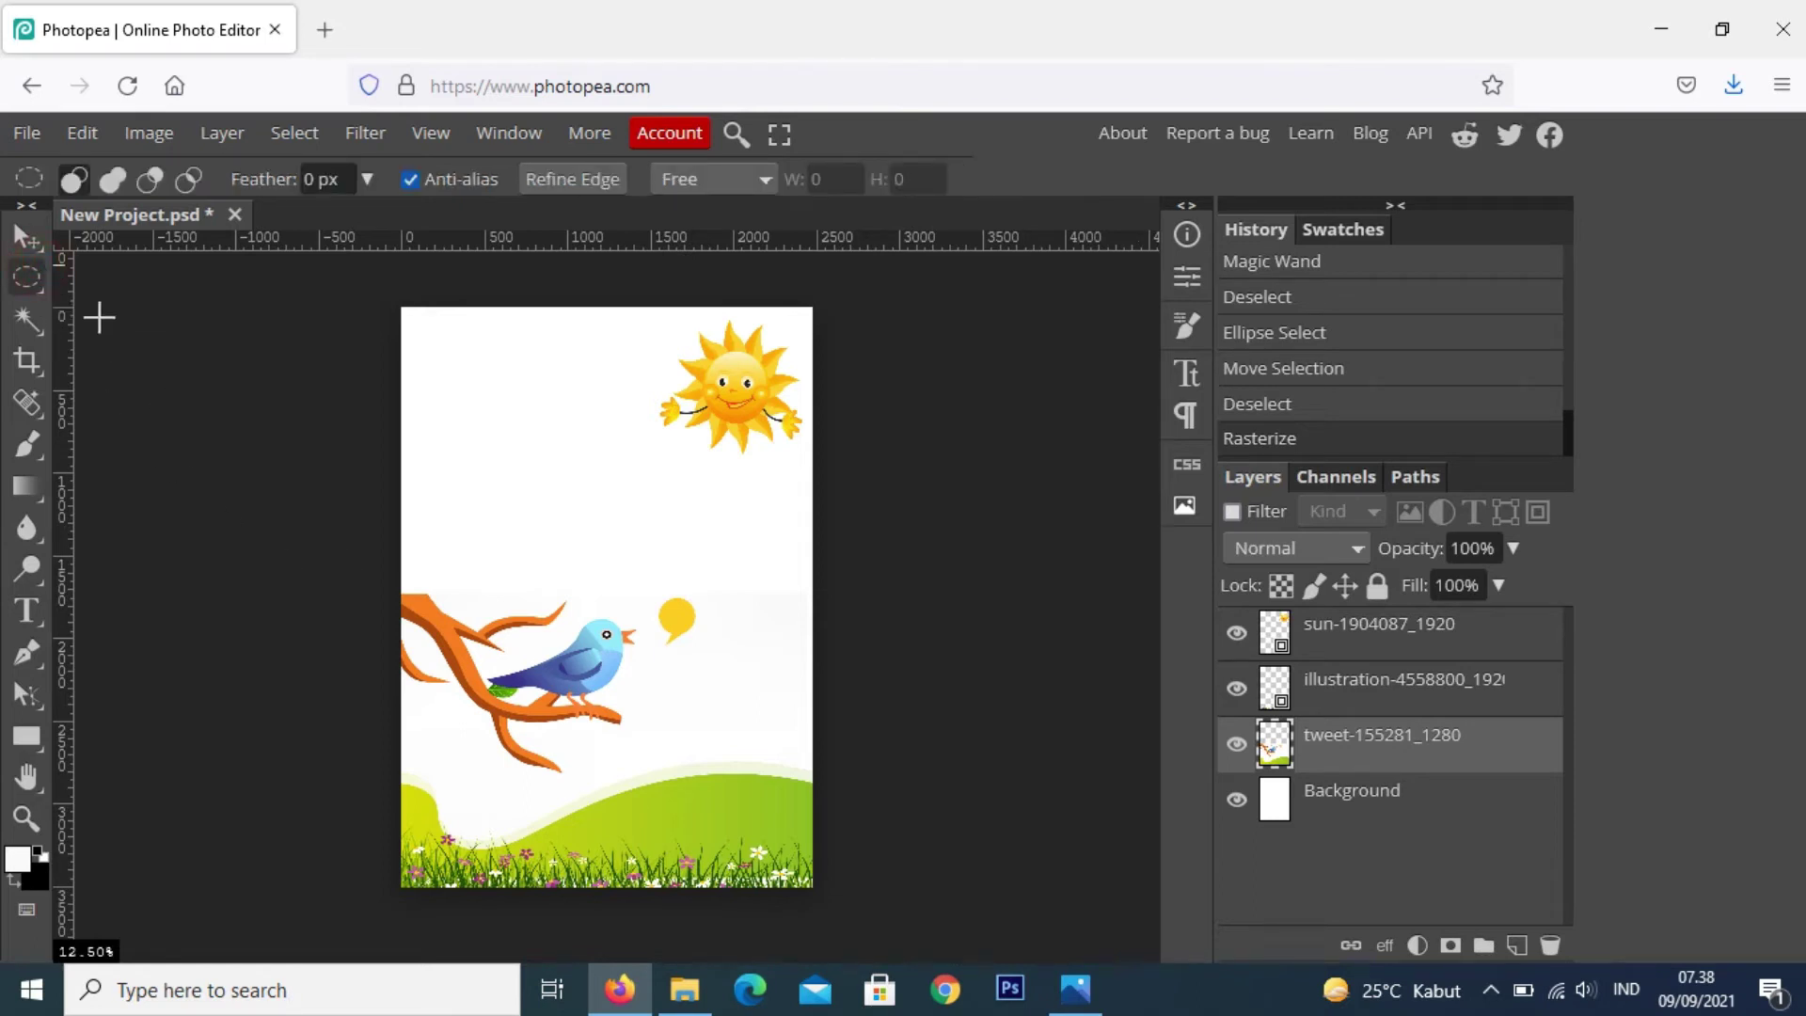
pyautogui.click(25, 239)
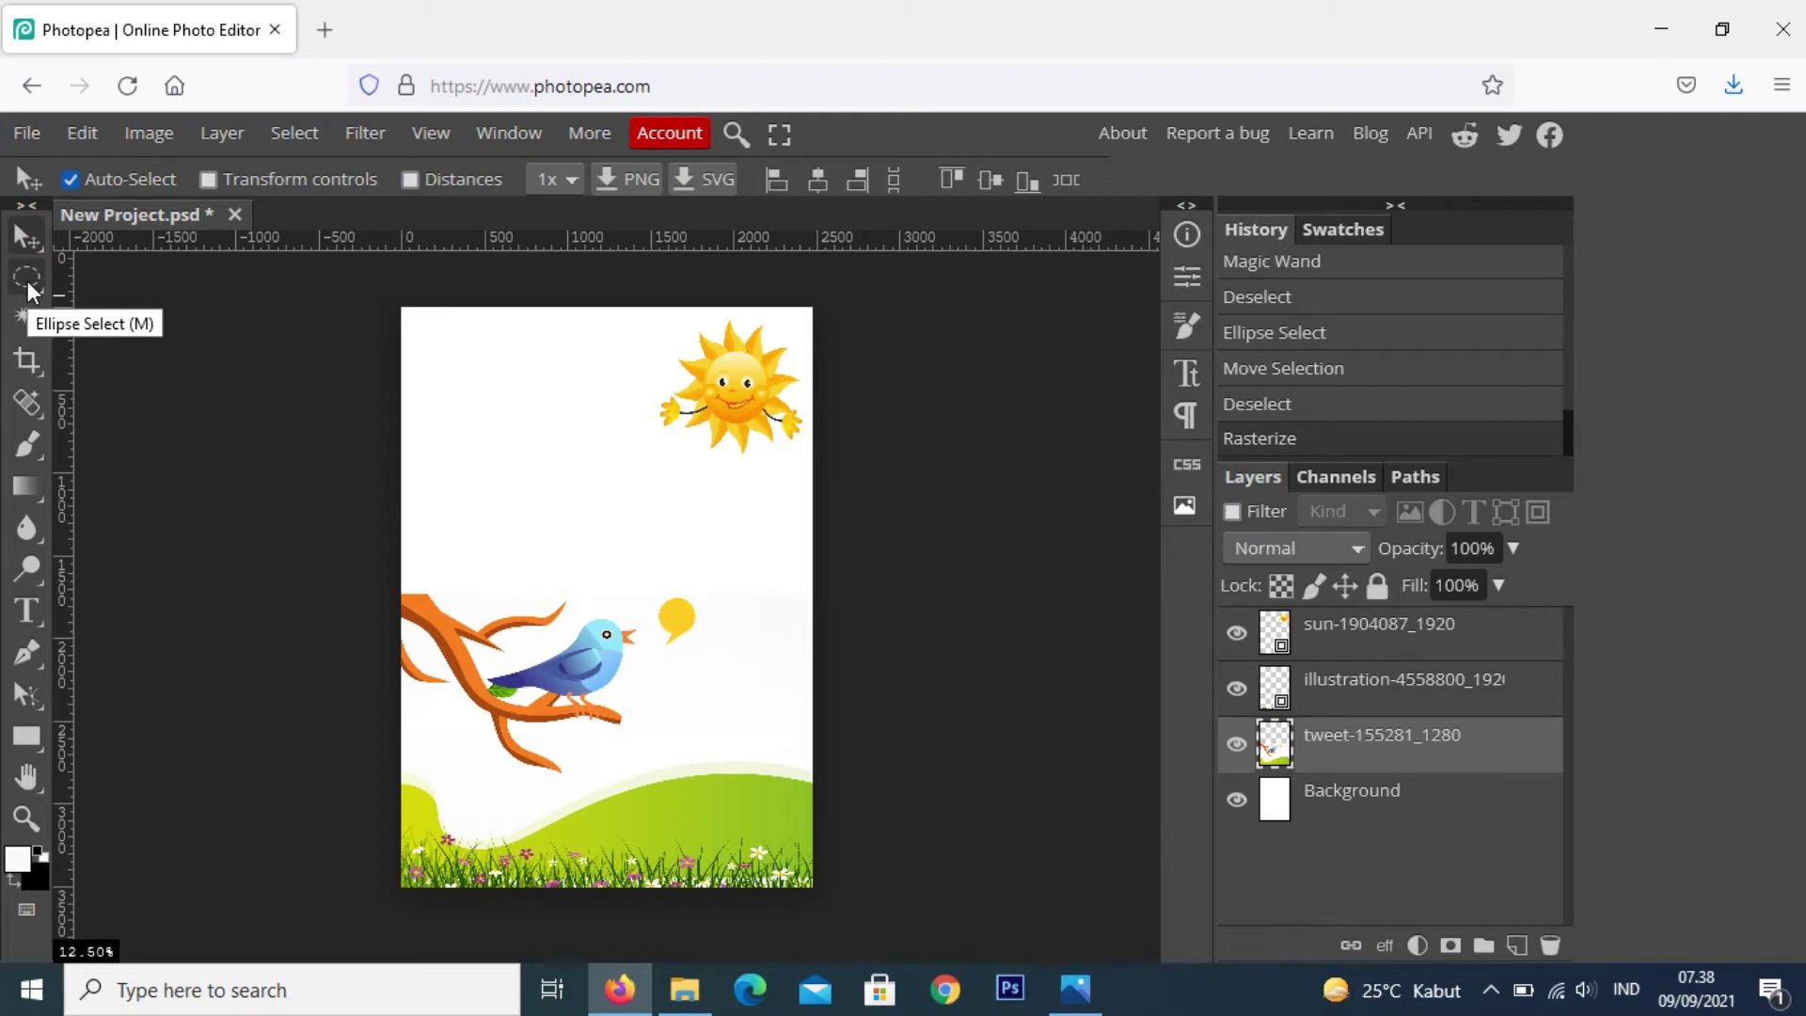
pyautogui.click(26, 280)
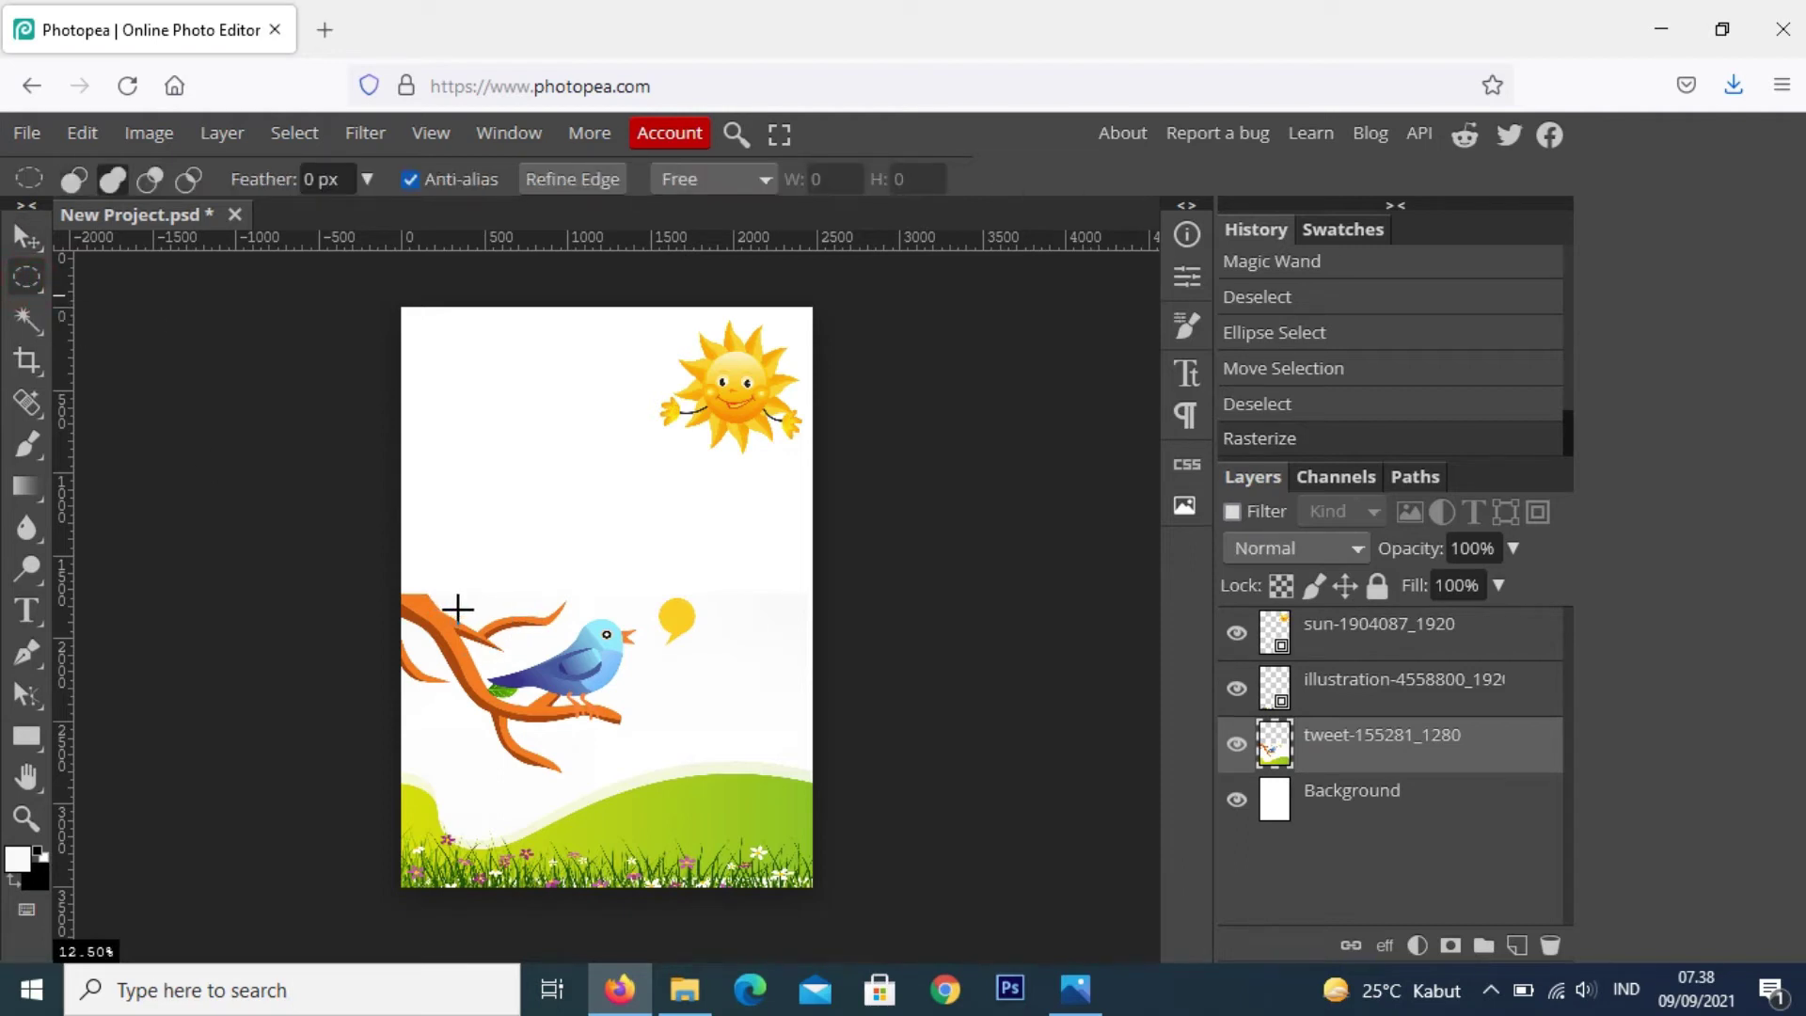
pyautogui.moveTo(460, 610)
pyautogui.mouseDown()
pyautogui.moveTo(524, 690)
pyautogui.moveTo(620, 756)
pyautogui.moveTo(717, 791)
pyautogui.moveTo(793, 780)
pyautogui.moveTo(838, 855)
pyautogui.moveTo(524, 646)
pyautogui.moveTo(686, 780)
pyautogui.mouseUp()
# Shift the selected bird slightly left, copy and paste it onto its own layer, and move the copy to the page's upper-left area
pyautogui.press('v')
pyautogui.moveTo(581, 636); pyautogui.dragTo(567, 636)
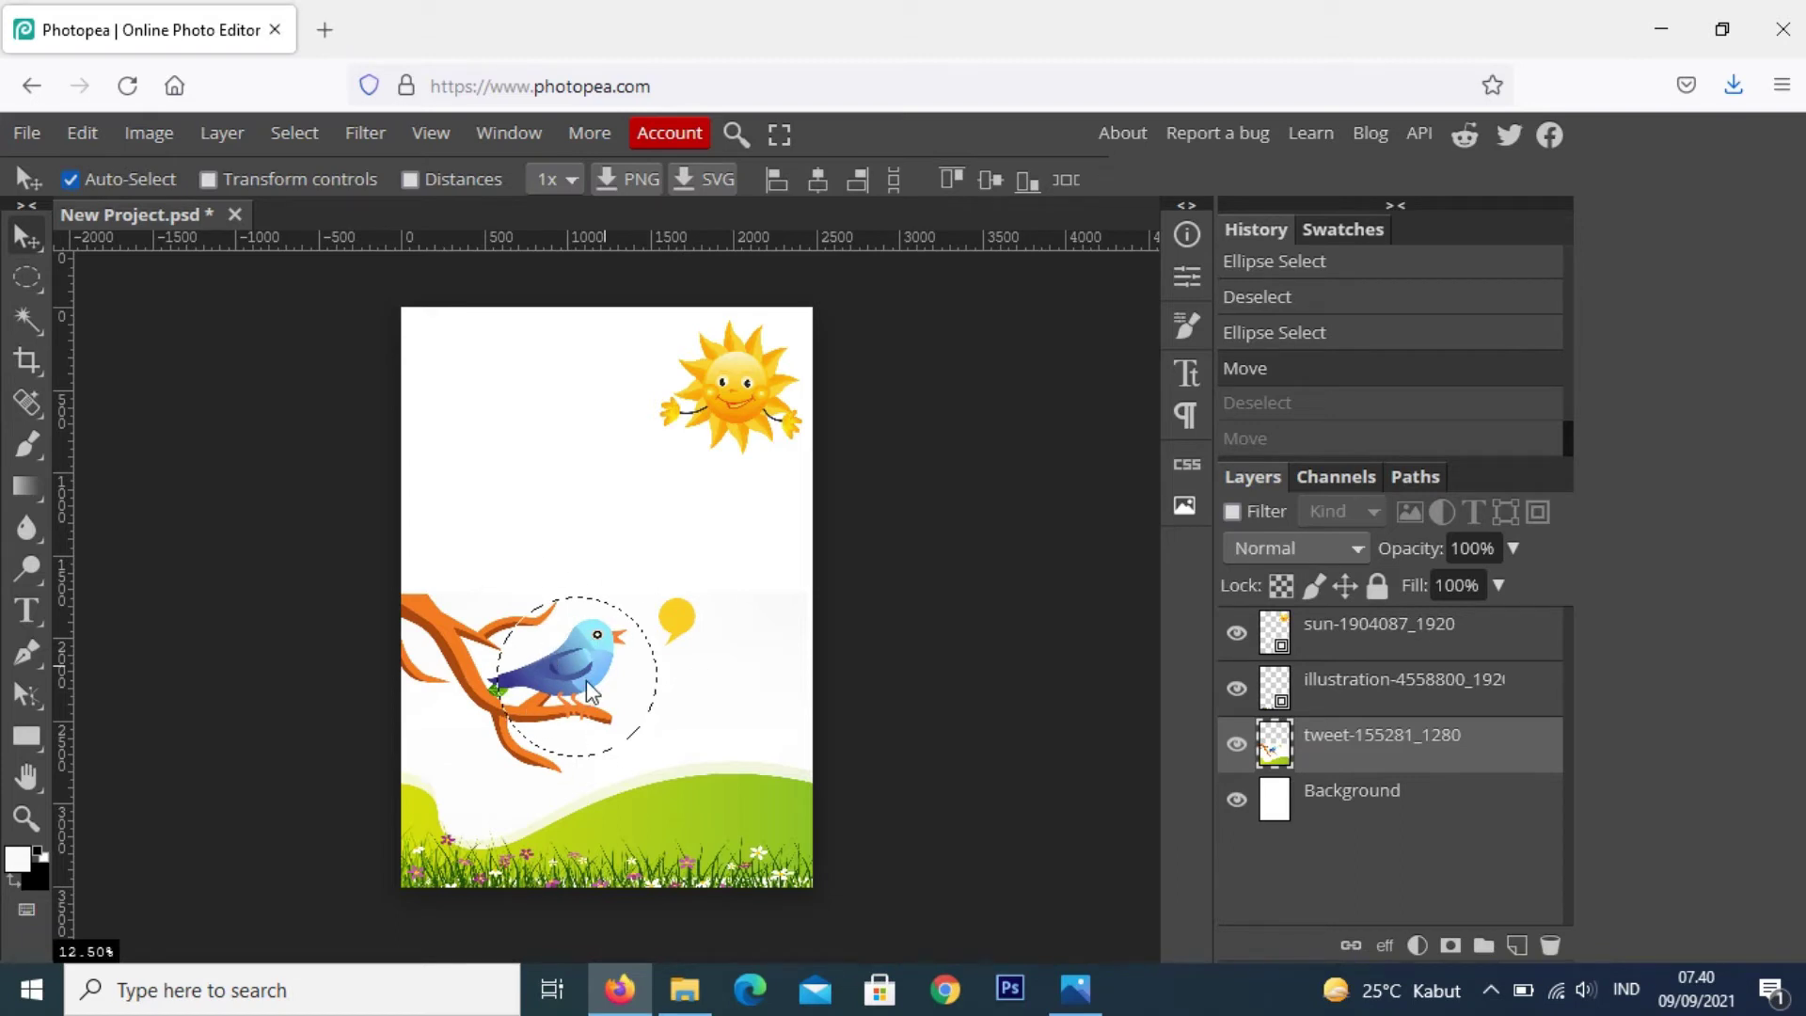
pyautogui.click(82, 137)
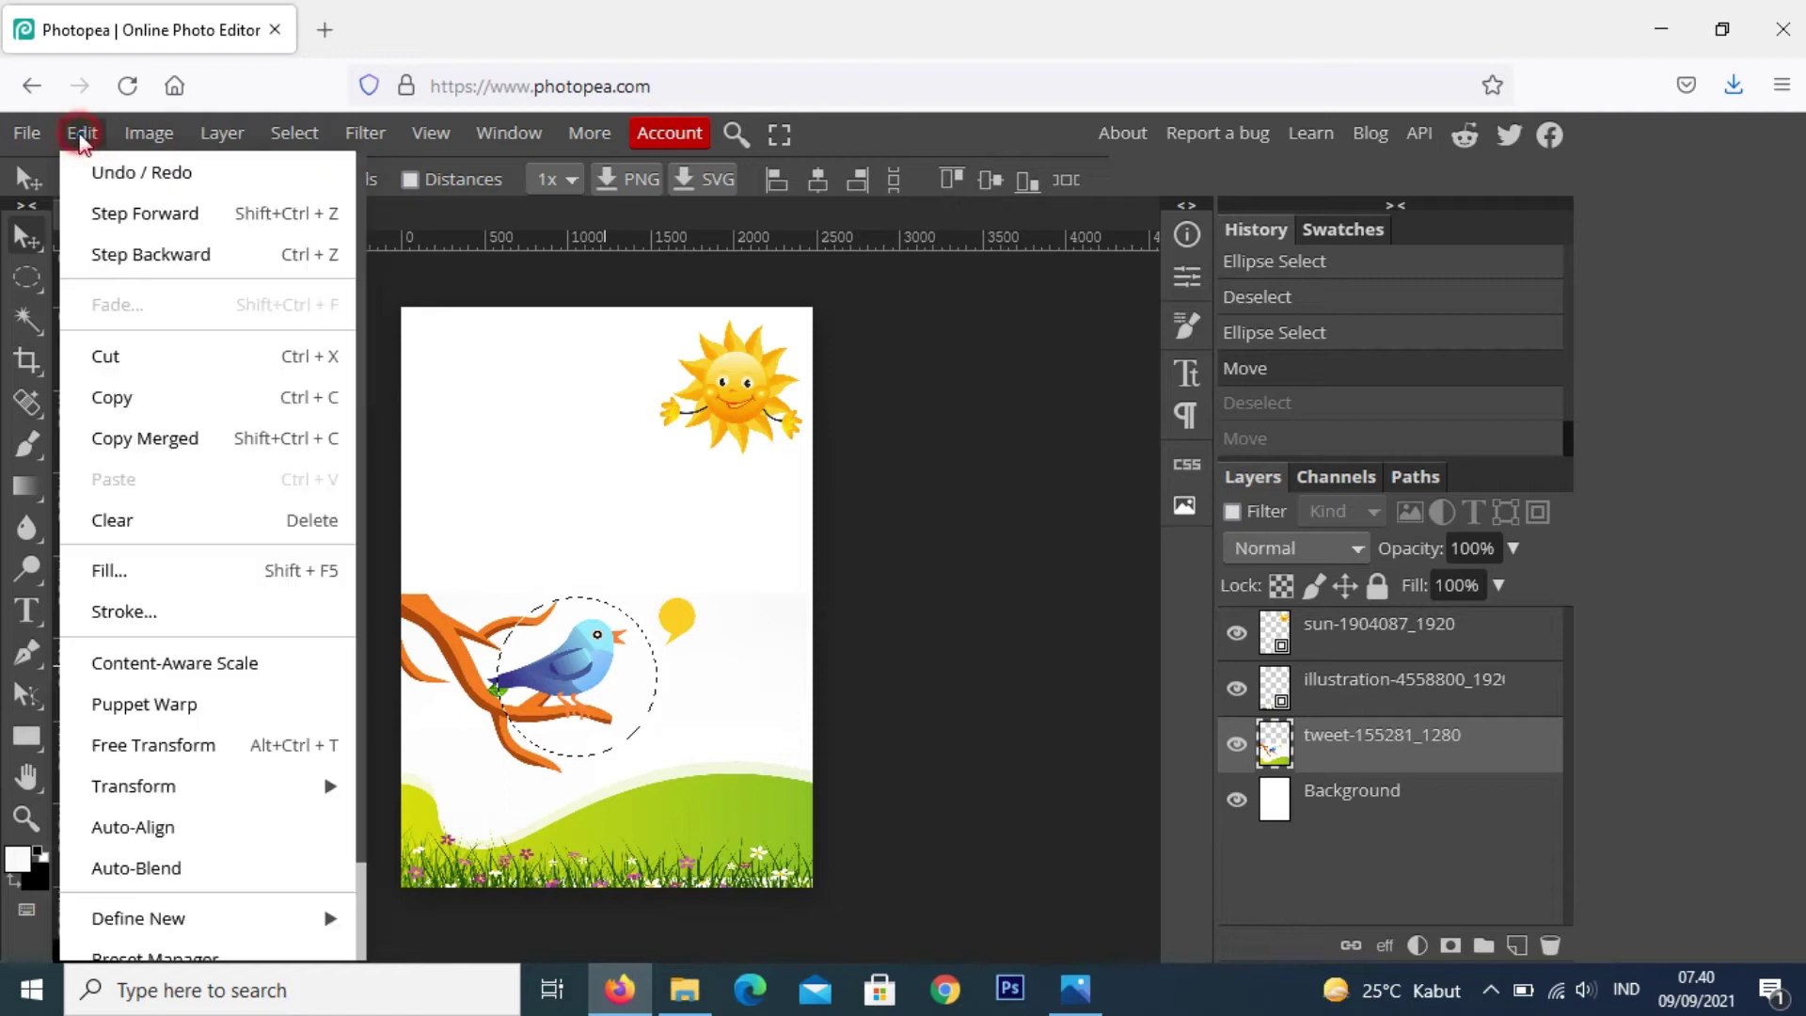
pyautogui.click(183, 397)
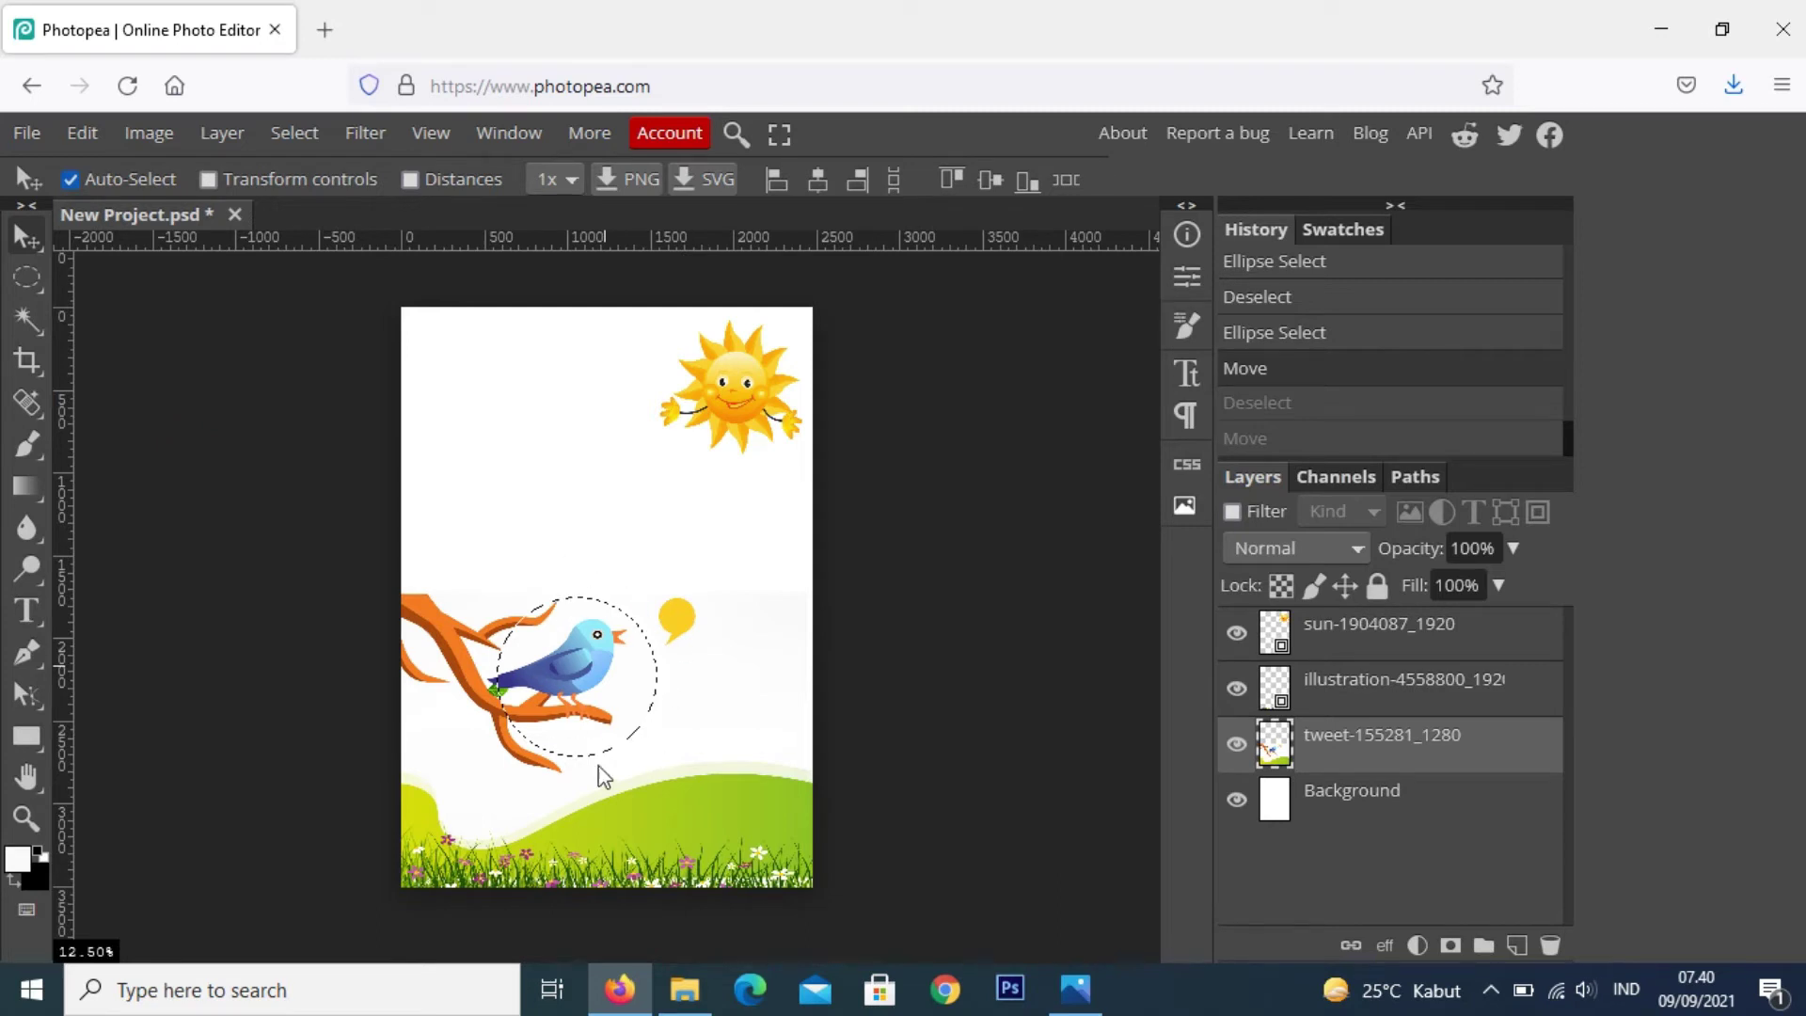
pyautogui.click(83, 132)
pyautogui.click(166, 479)
pyautogui.moveTo(594, 663); pyautogui.dragTo(538, 388)
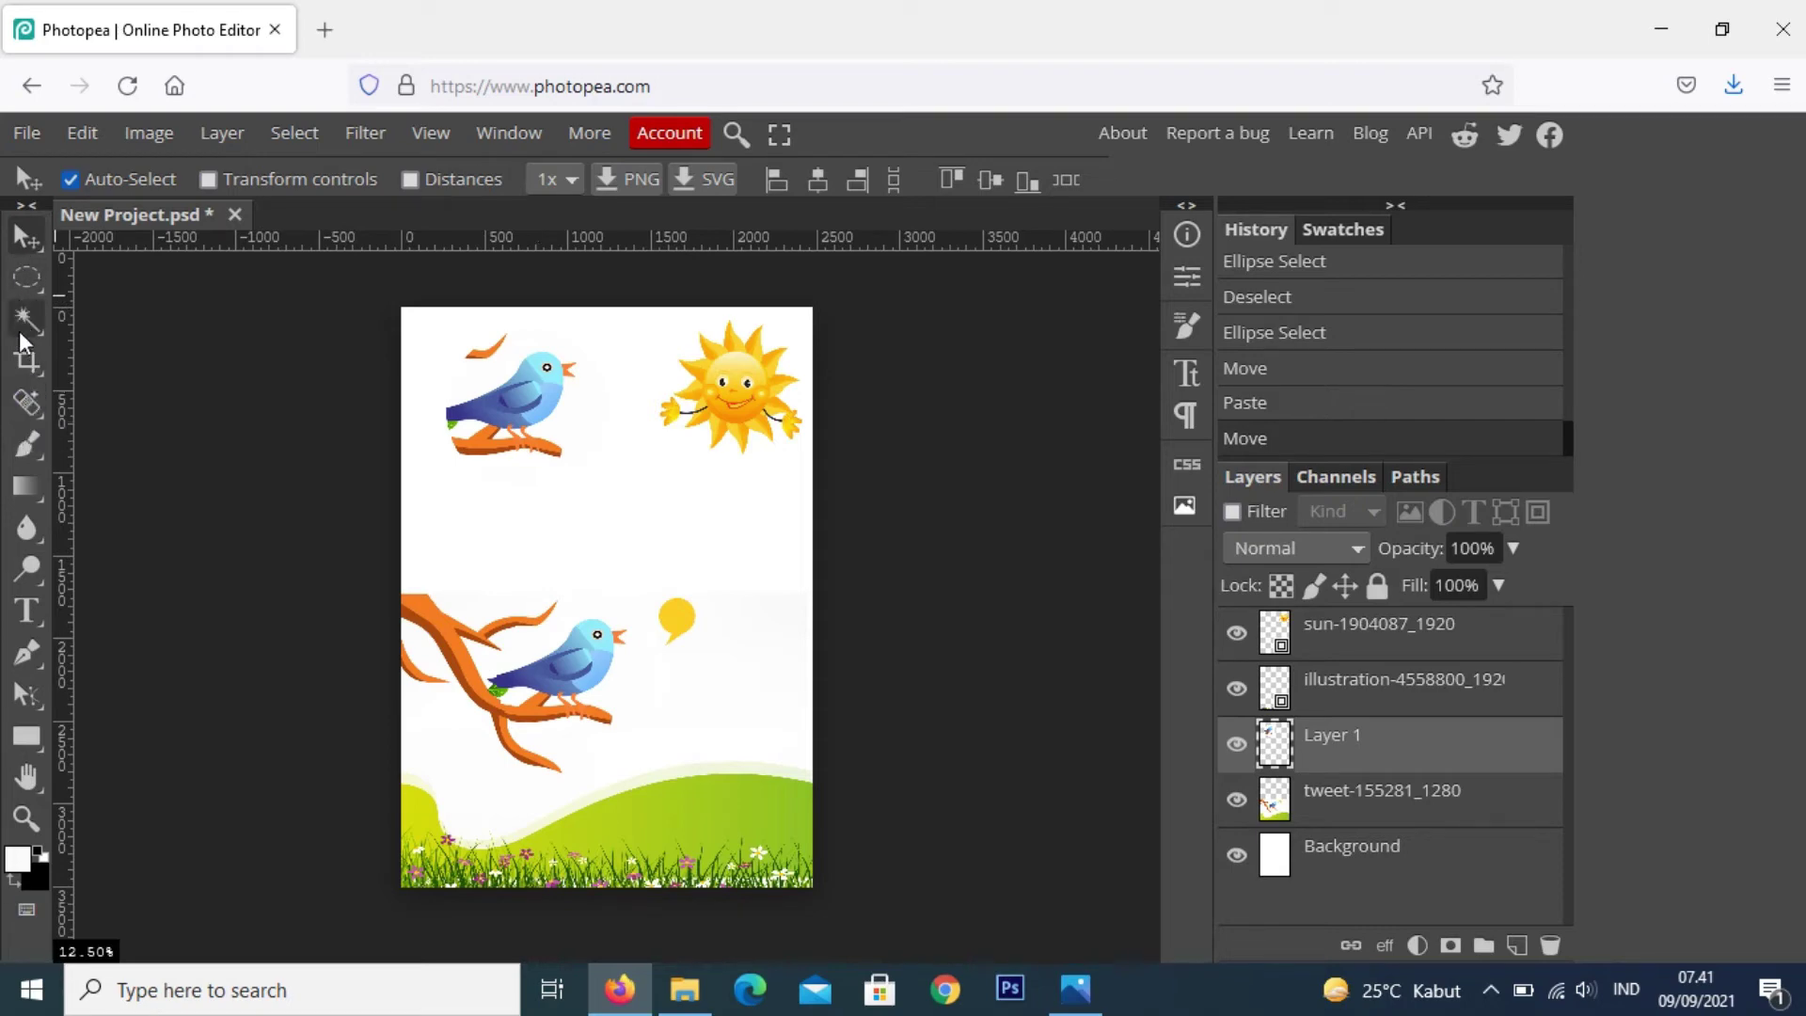
# Erase the original bird, branches and yellow speech bubble from the tweet-155281_1280 layer with a 655 px Eraser
pyautogui.rightClick(26, 449)
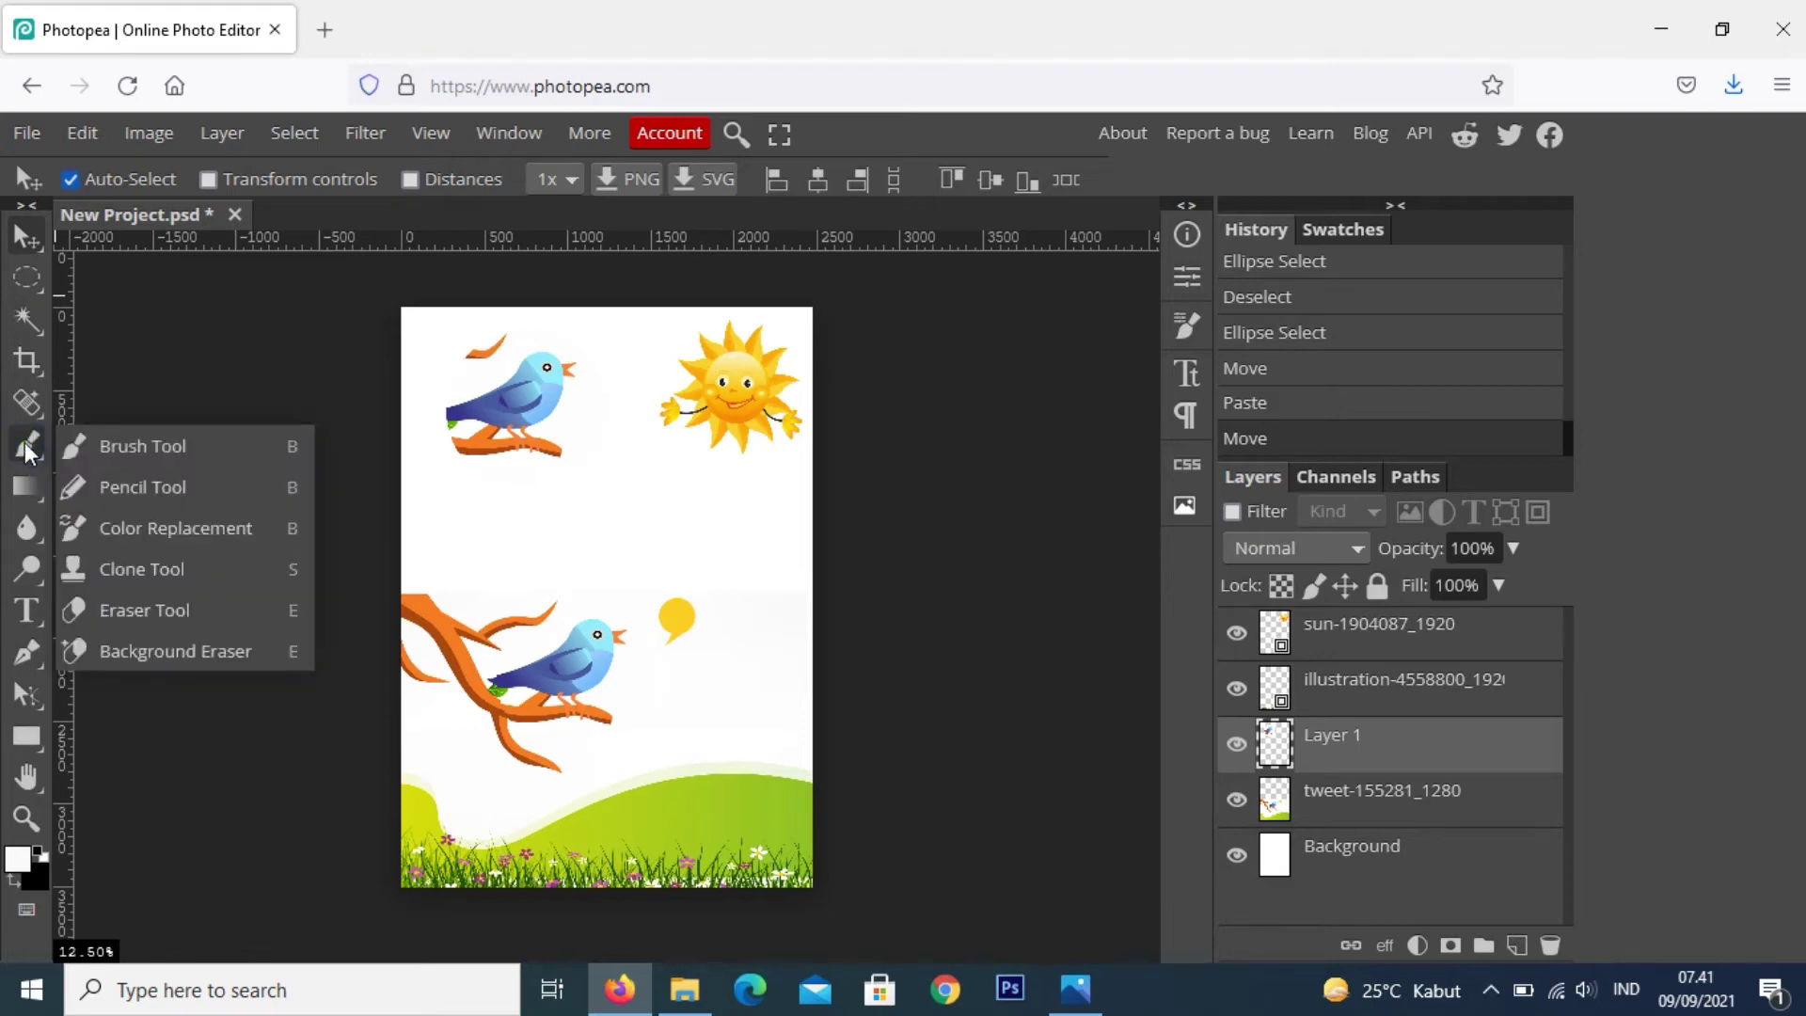
pyautogui.click(132, 612)
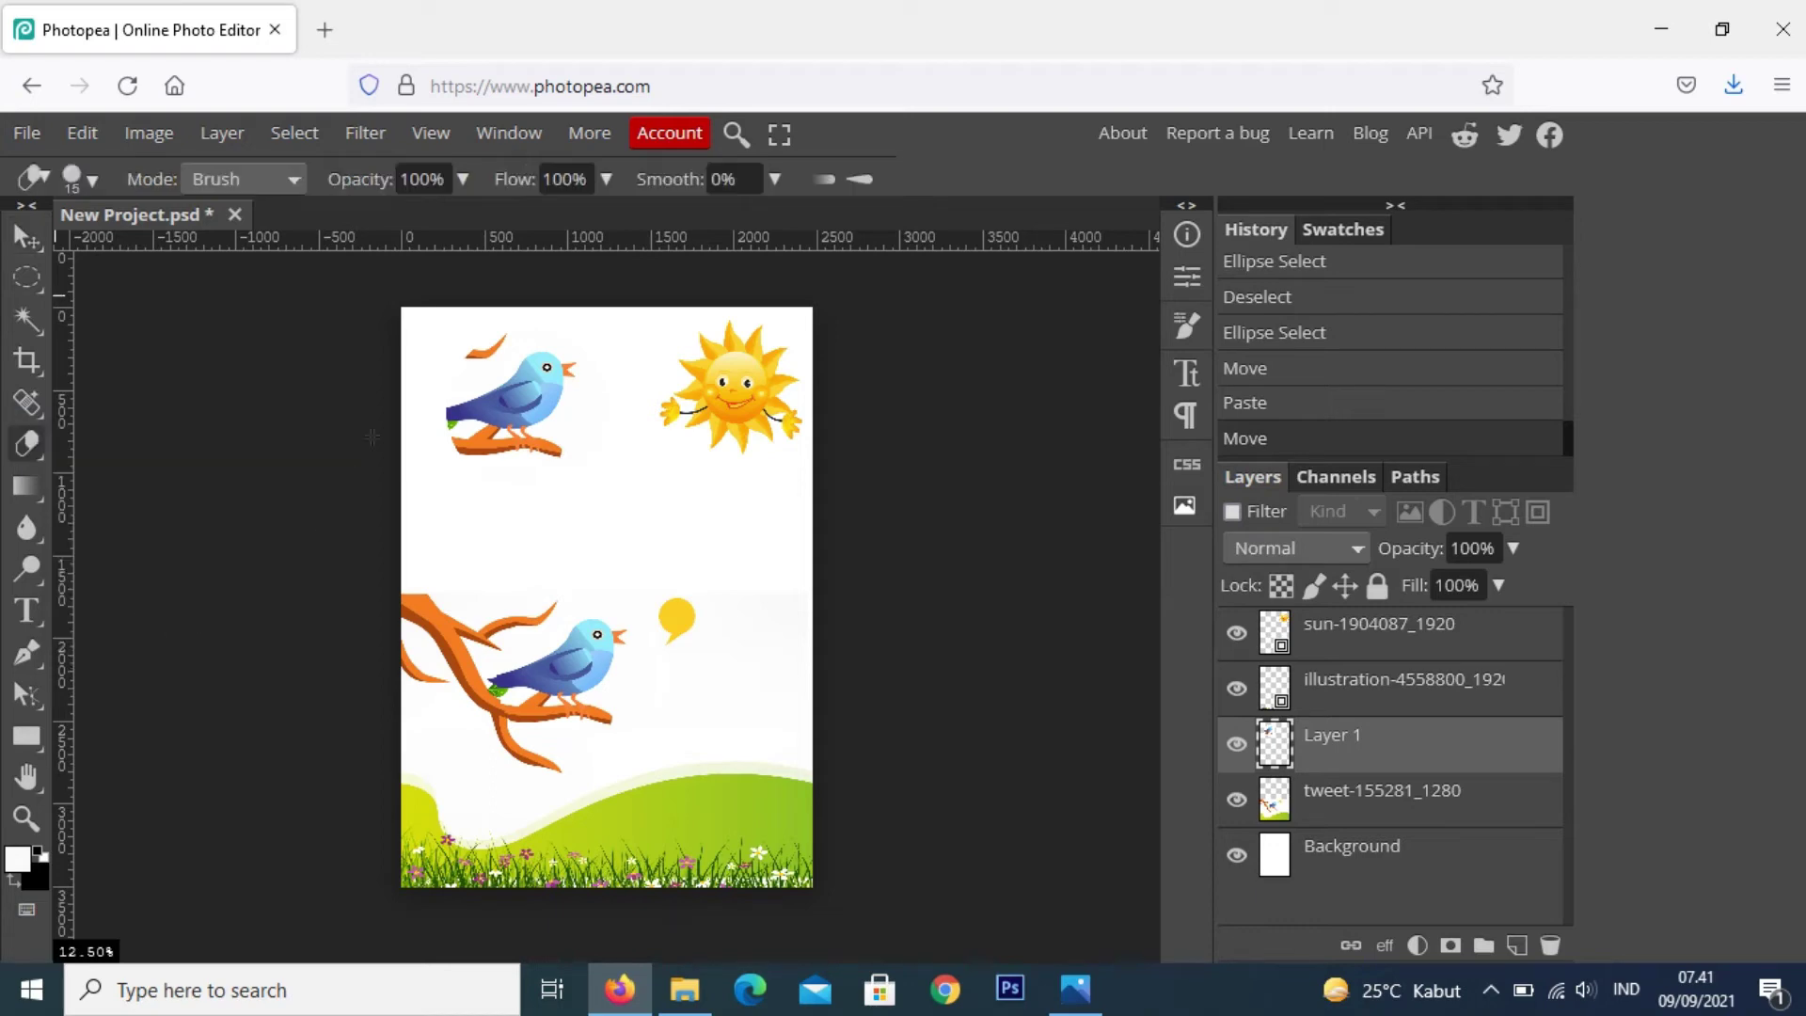
pyautogui.click(84, 183)
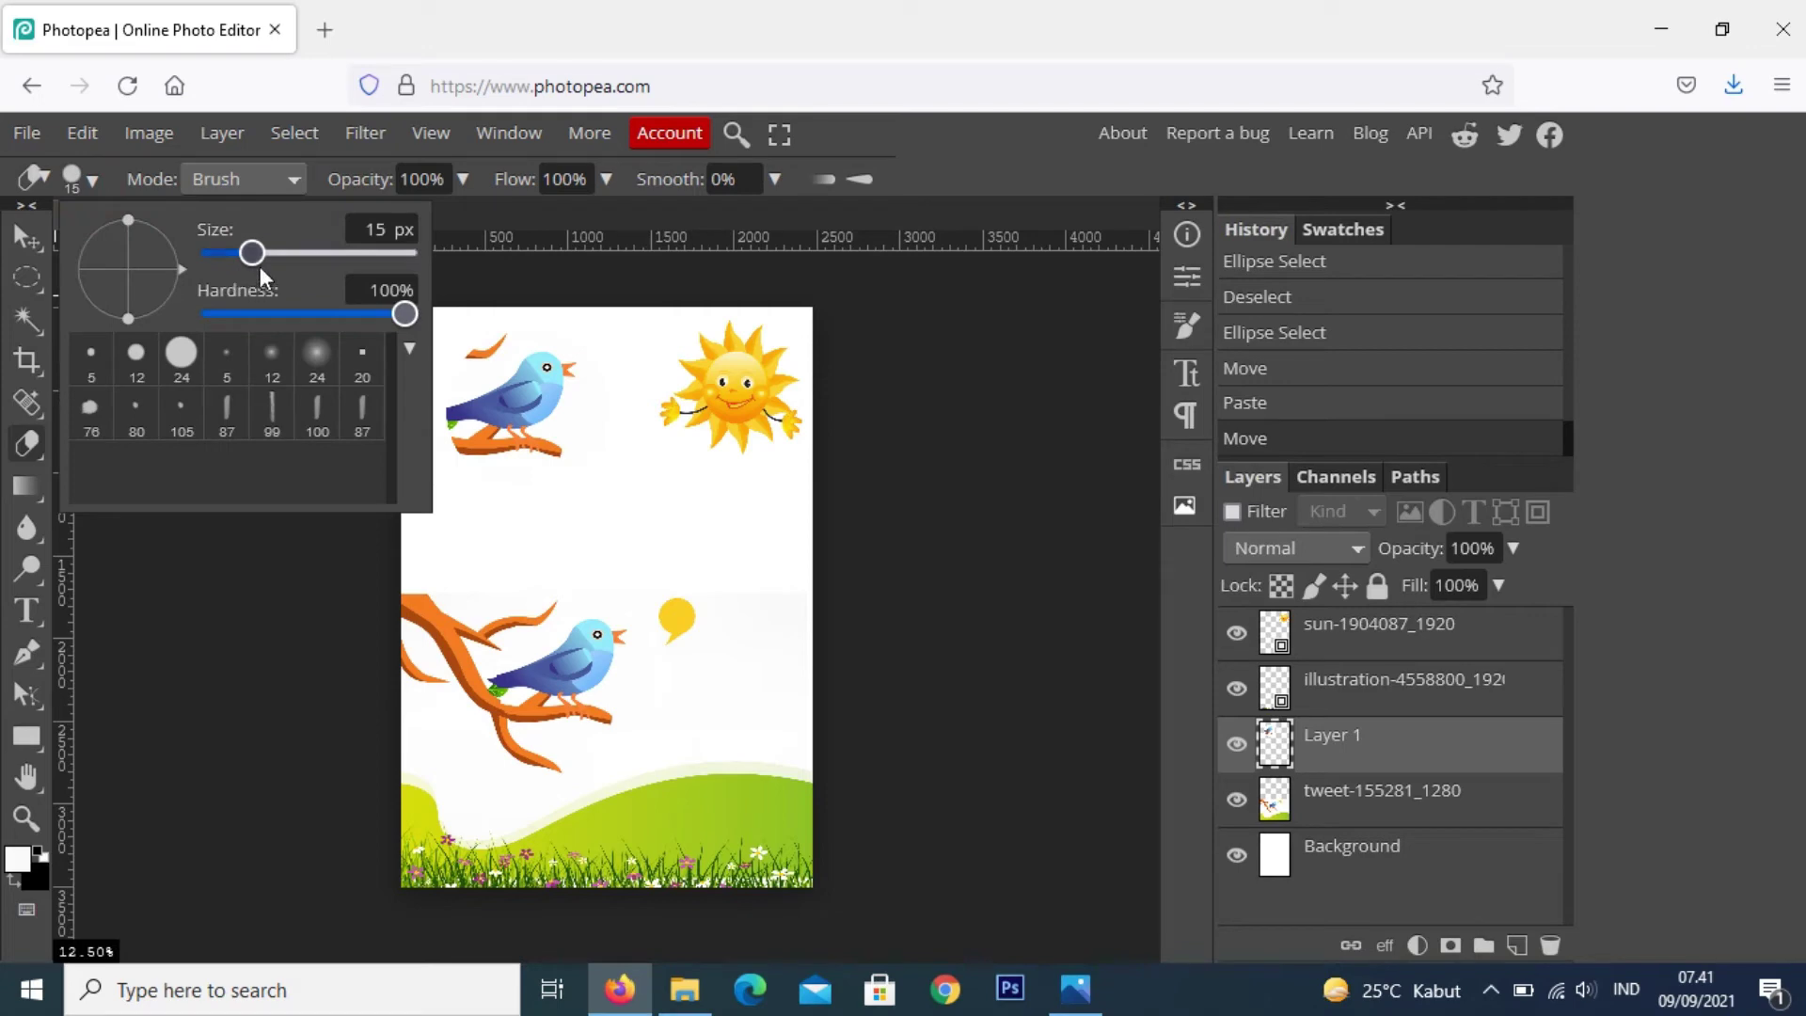
pyautogui.moveTo(252, 254); pyautogui.dragTo(380, 273)
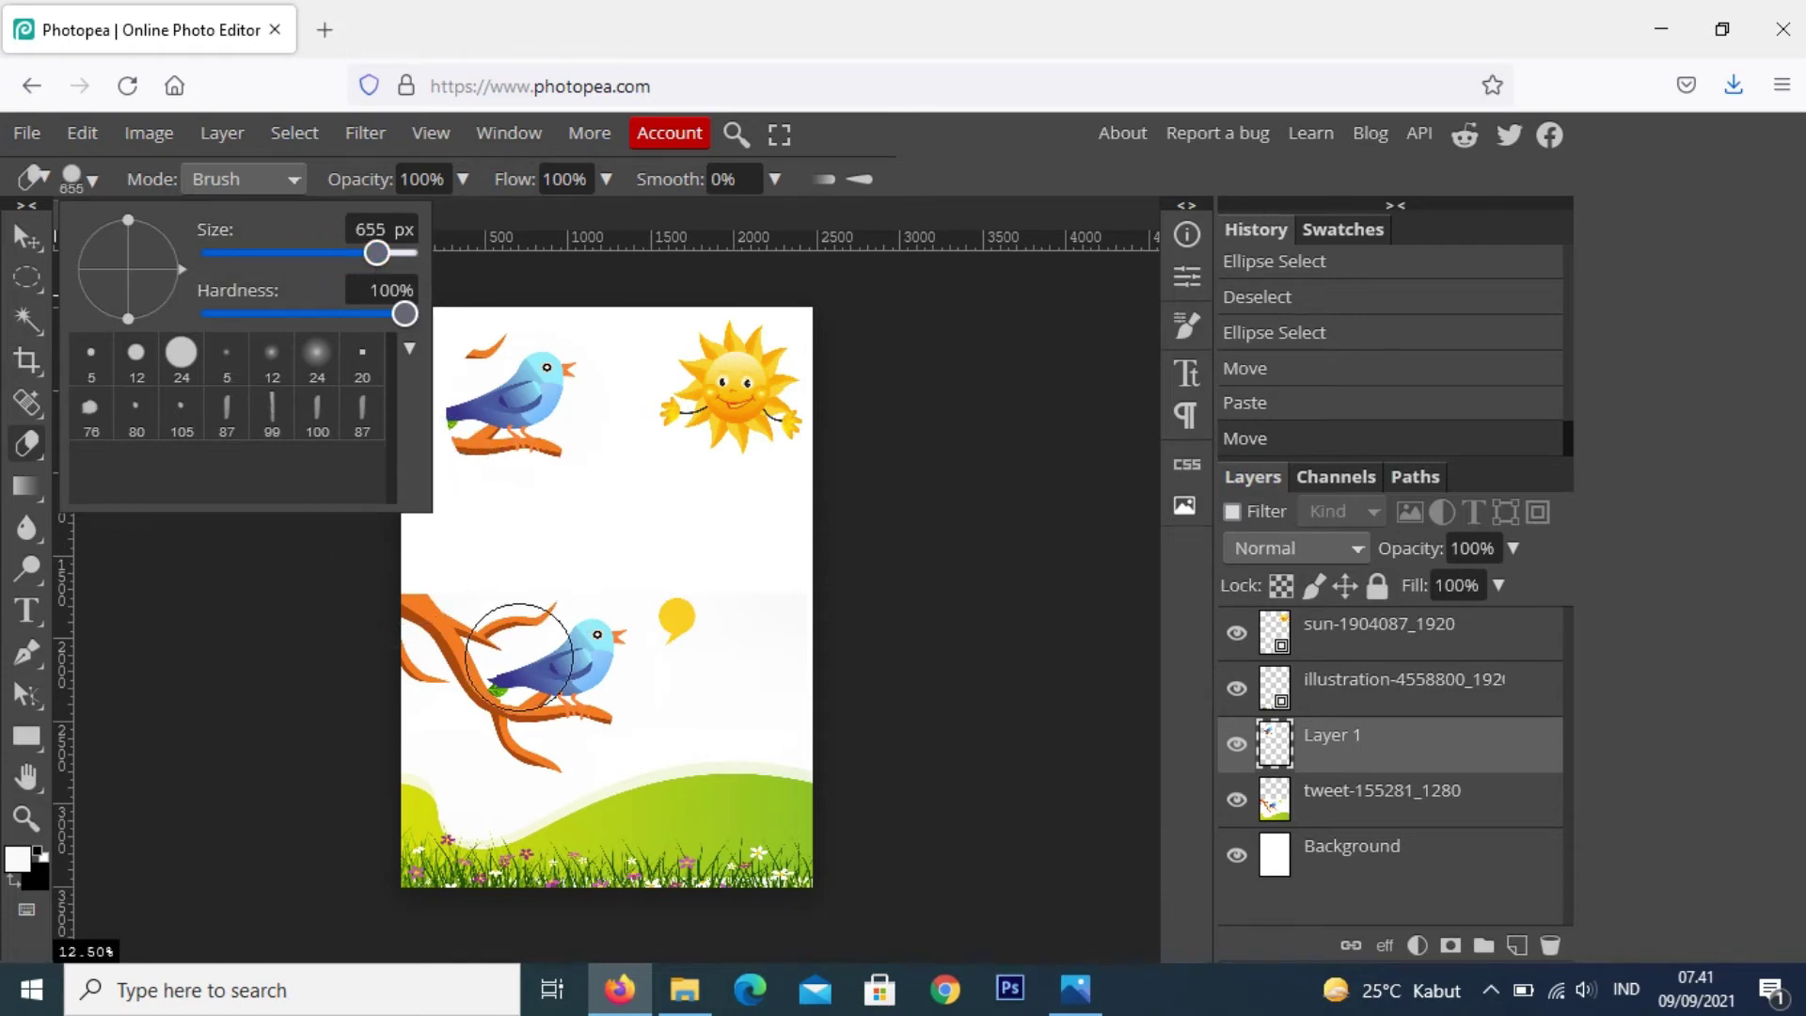
pyautogui.click(443, 602)
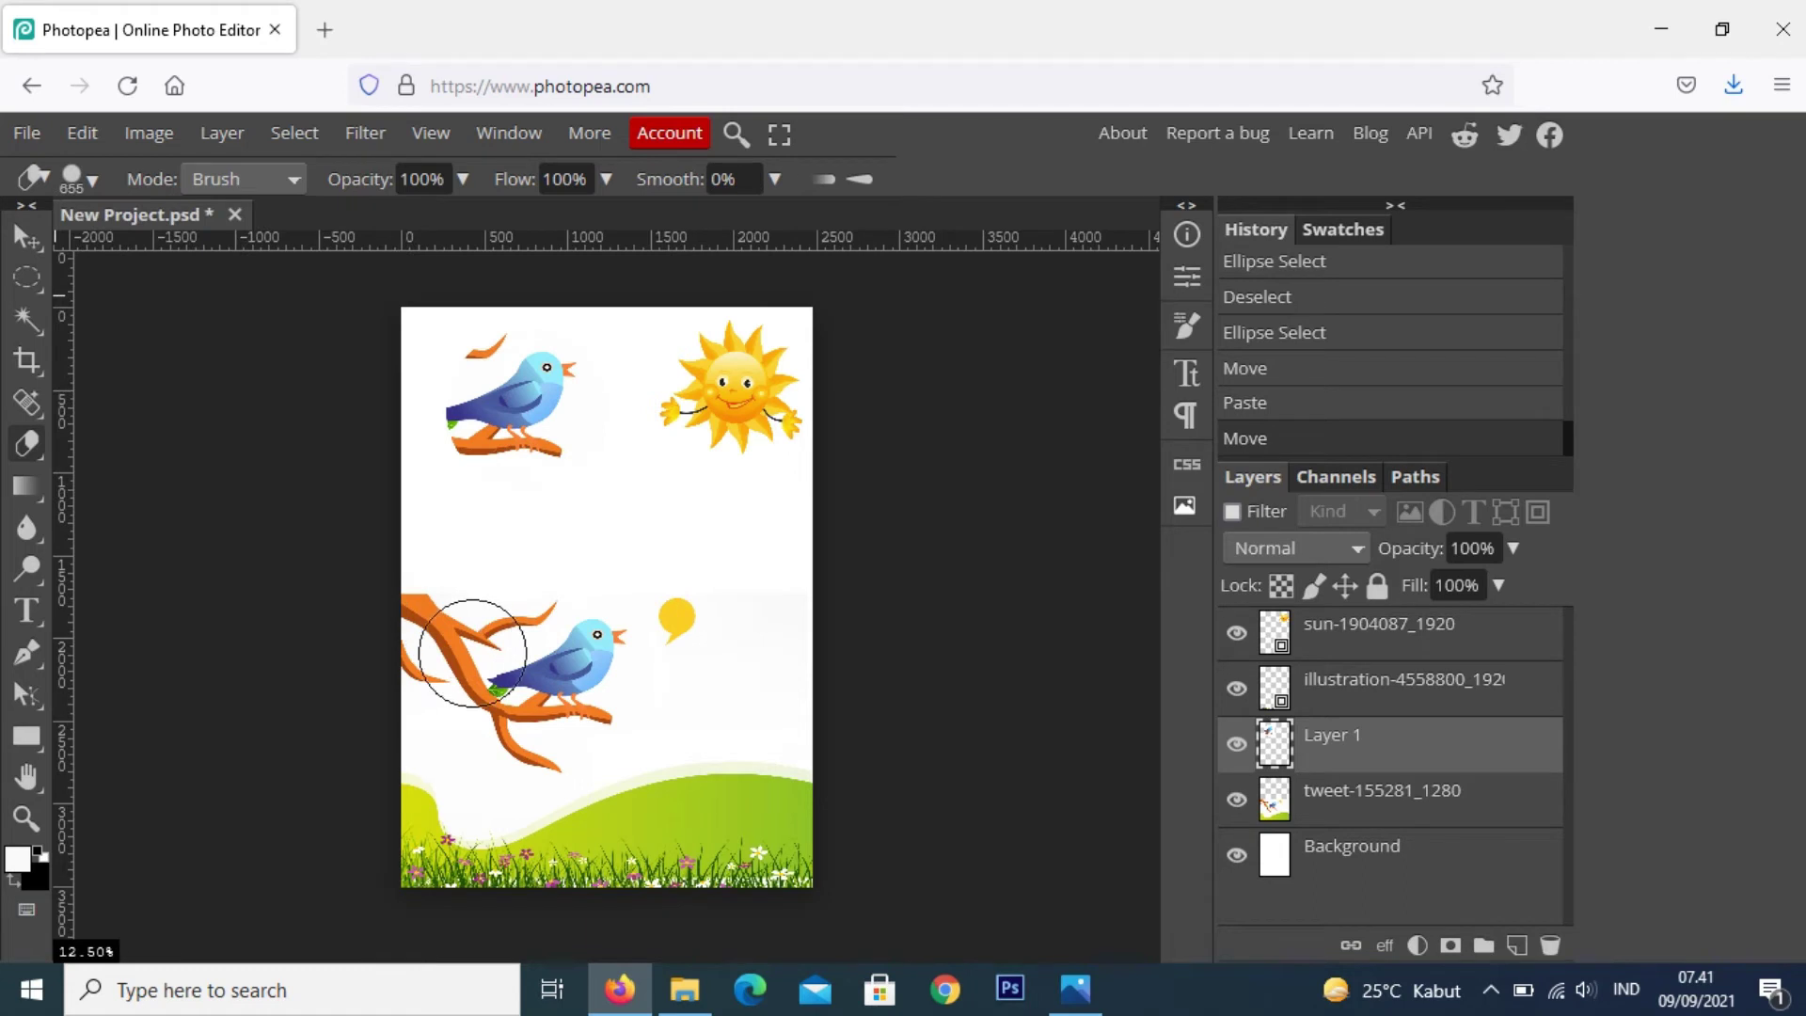
pyautogui.click(506, 656)
pyautogui.moveTo(604, 665)
pyautogui.mouseDown()
pyautogui.moveTo(625, 697)
pyautogui.moveTo(565, 667)
pyautogui.mouseUp()
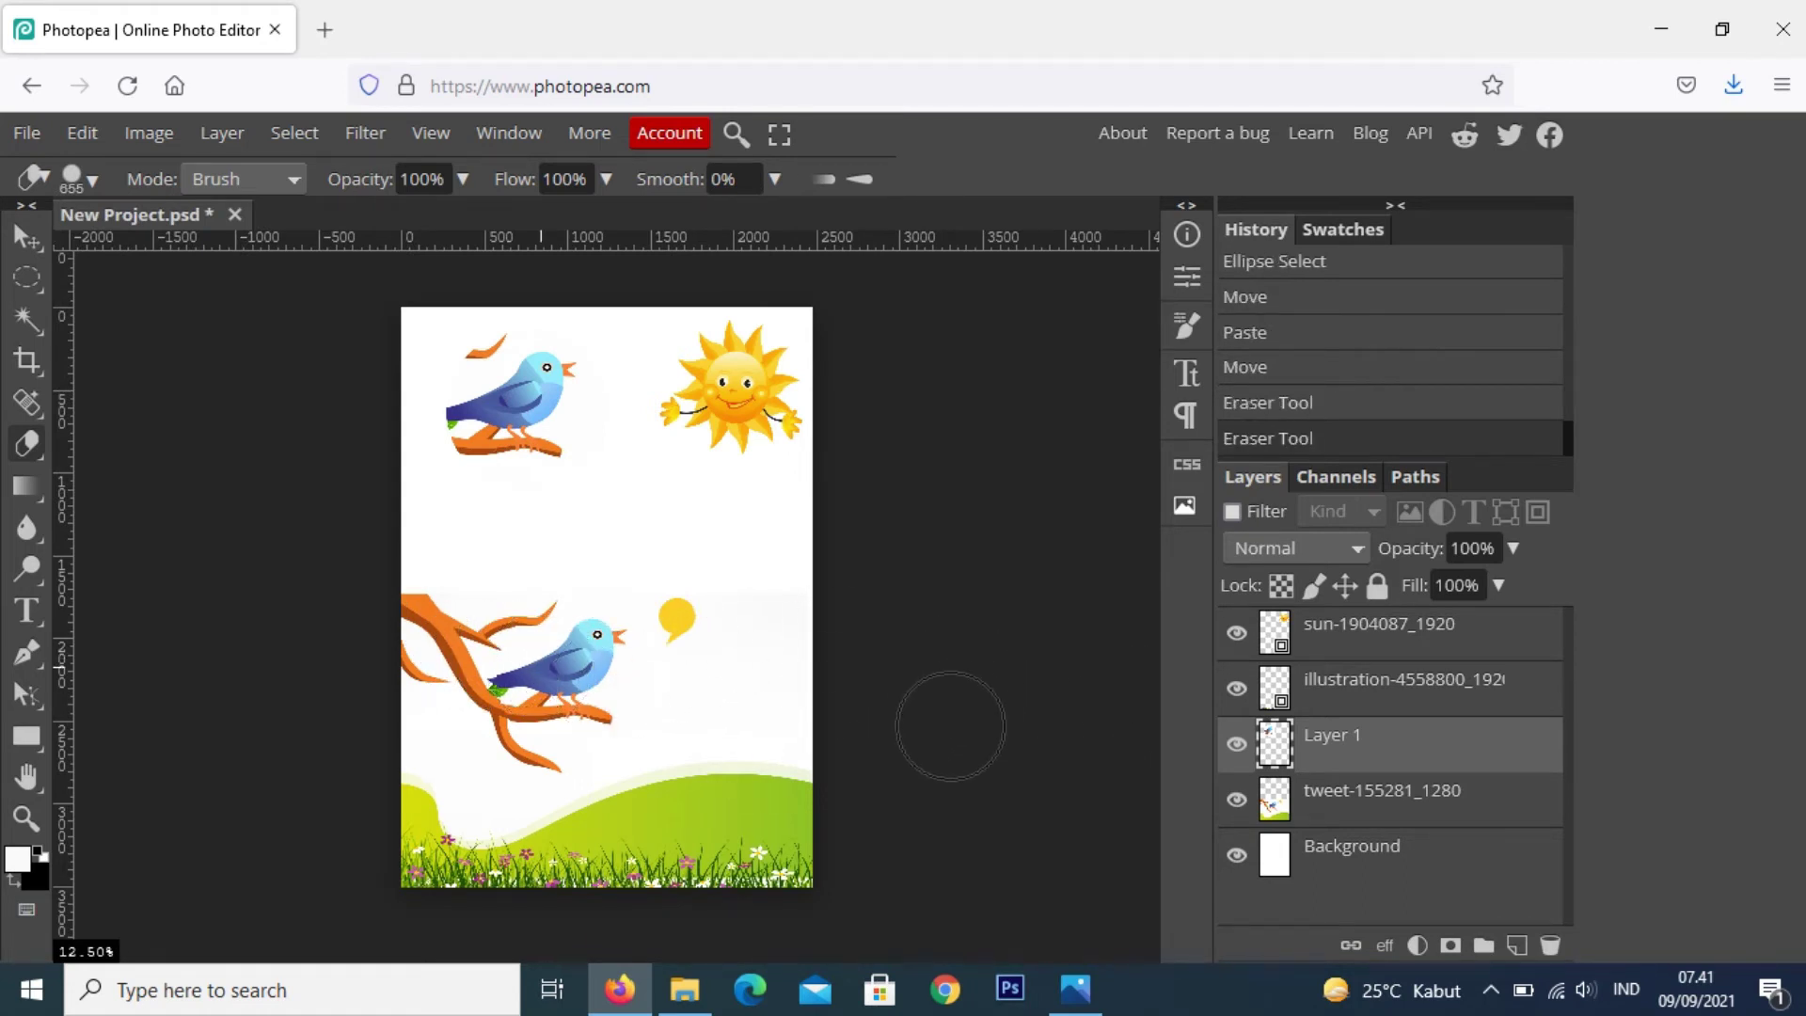
pyautogui.click(1362, 811)
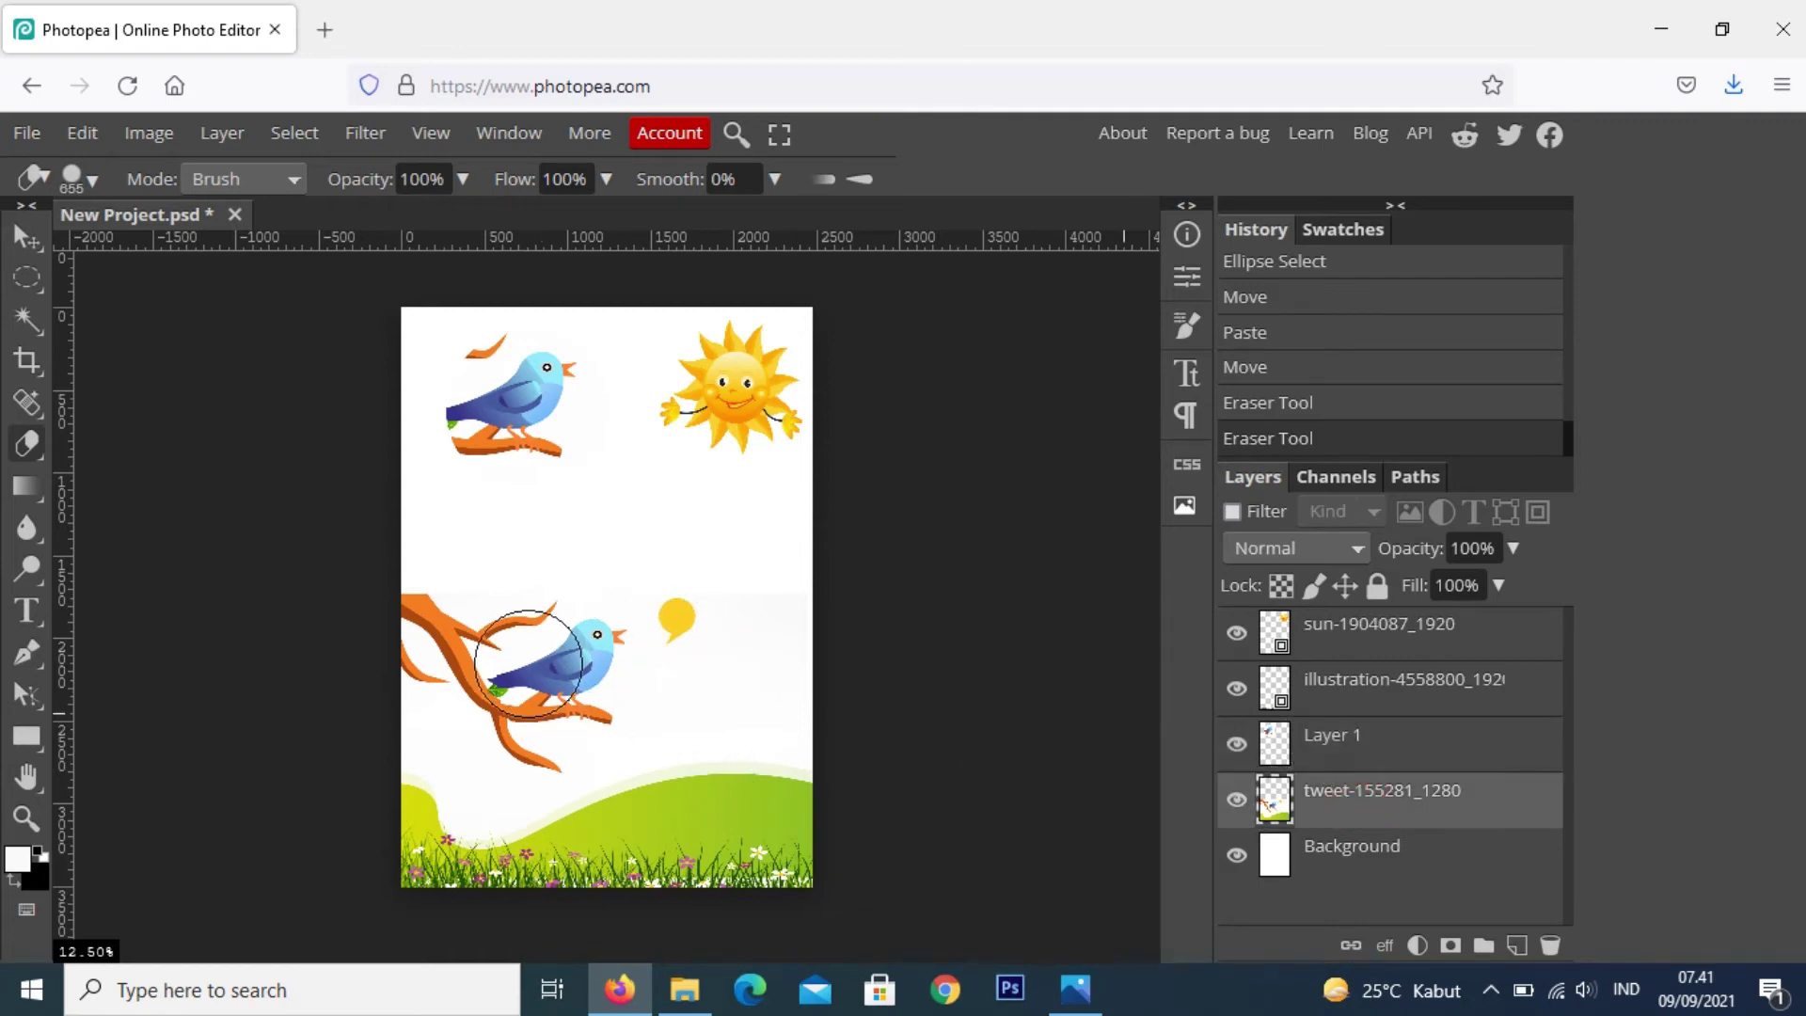
pyautogui.moveTo(484, 612)
pyautogui.mouseDown()
pyautogui.moveTo(432, 609)
pyautogui.moveTo(475, 621)
pyautogui.moveTo(456, 646)
pyautogui.moveTo(482, 656)
pyautogui.moveTo(596, 613)
pyautogui.moveTo(668, 616)
pyautogui.moveTo(658, 636)
pyautogui.moveTo(780, 702)
pyautogui.mouseUp()
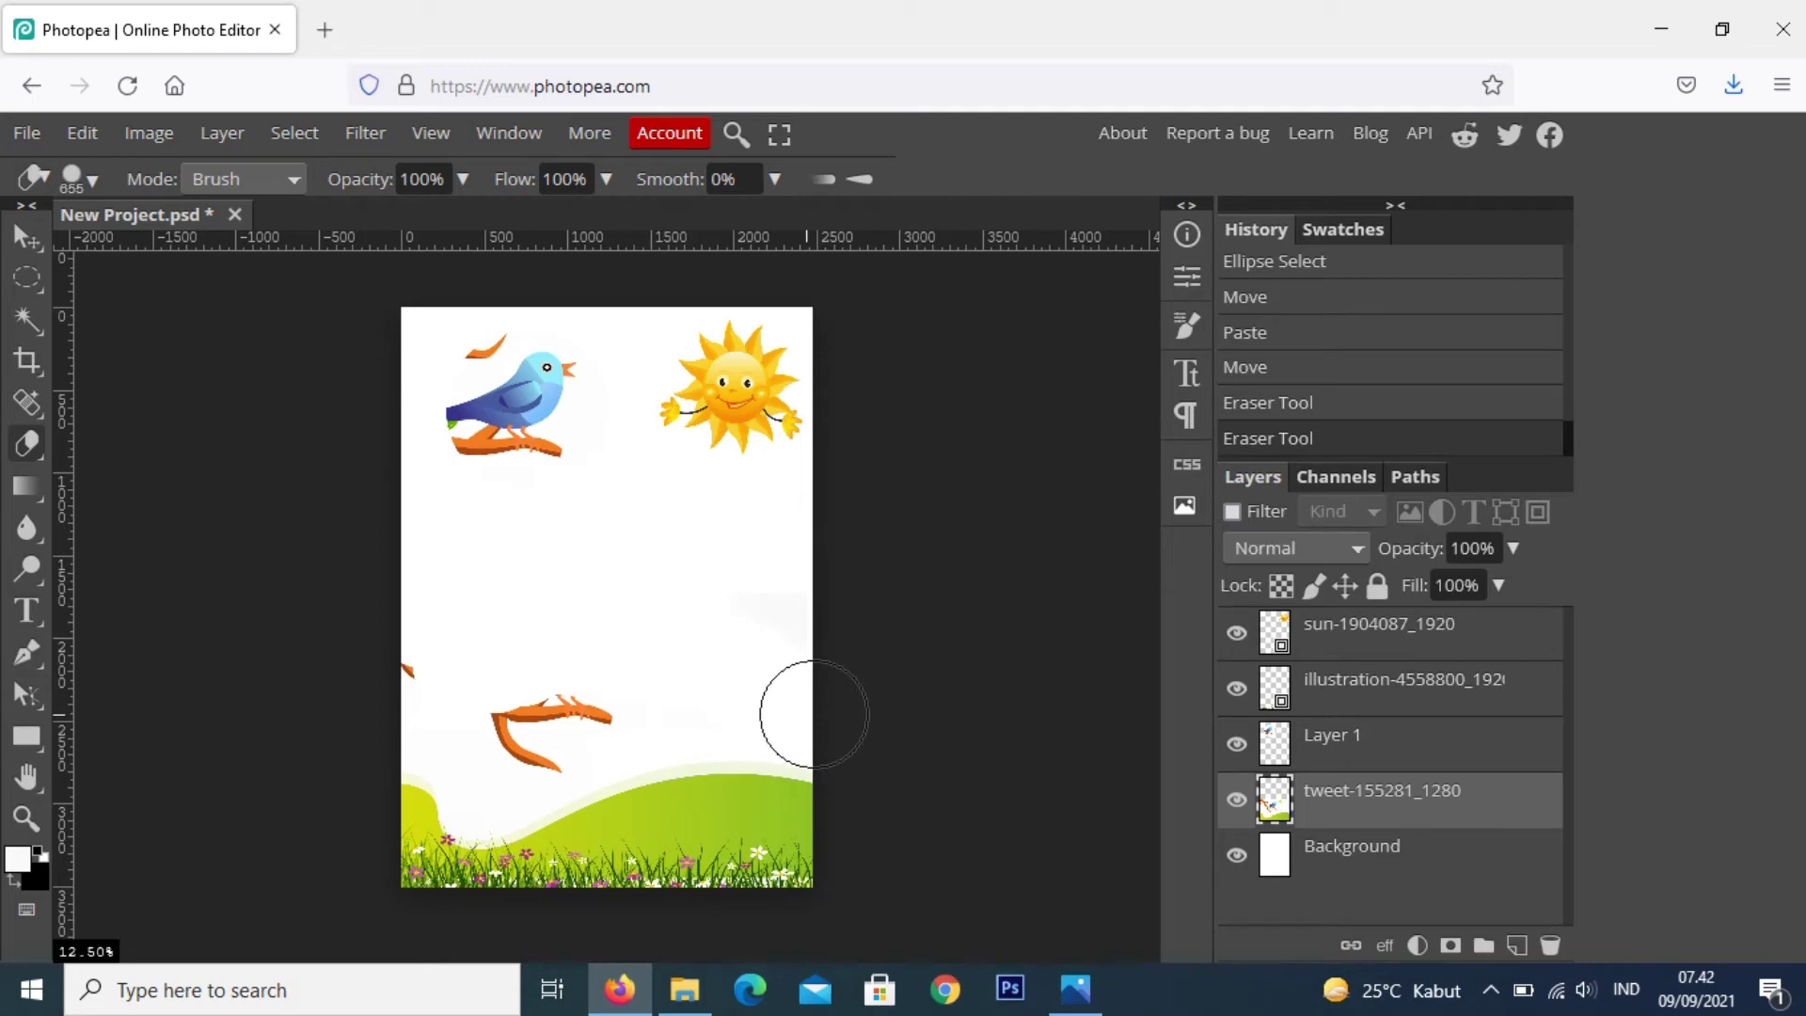
pyautogui.moveTo(766, 691)
pyautogui.mouseDown()
pyautogui.moveTo(471, 689)
pyautogui.moveTo(387, 661)
pyautogui.moveTo(496, 737)
pyautogui.moveTo(560, 734)
pyautogui.moveTo(575, 672)
pyautogui.moveTo(476, 645)
pyautogui.moveTo(605, 608)
pyautogui.moveTo(577, 645)
pyautogui.moveTo(595, 652)
pyautogui.mouseUp()
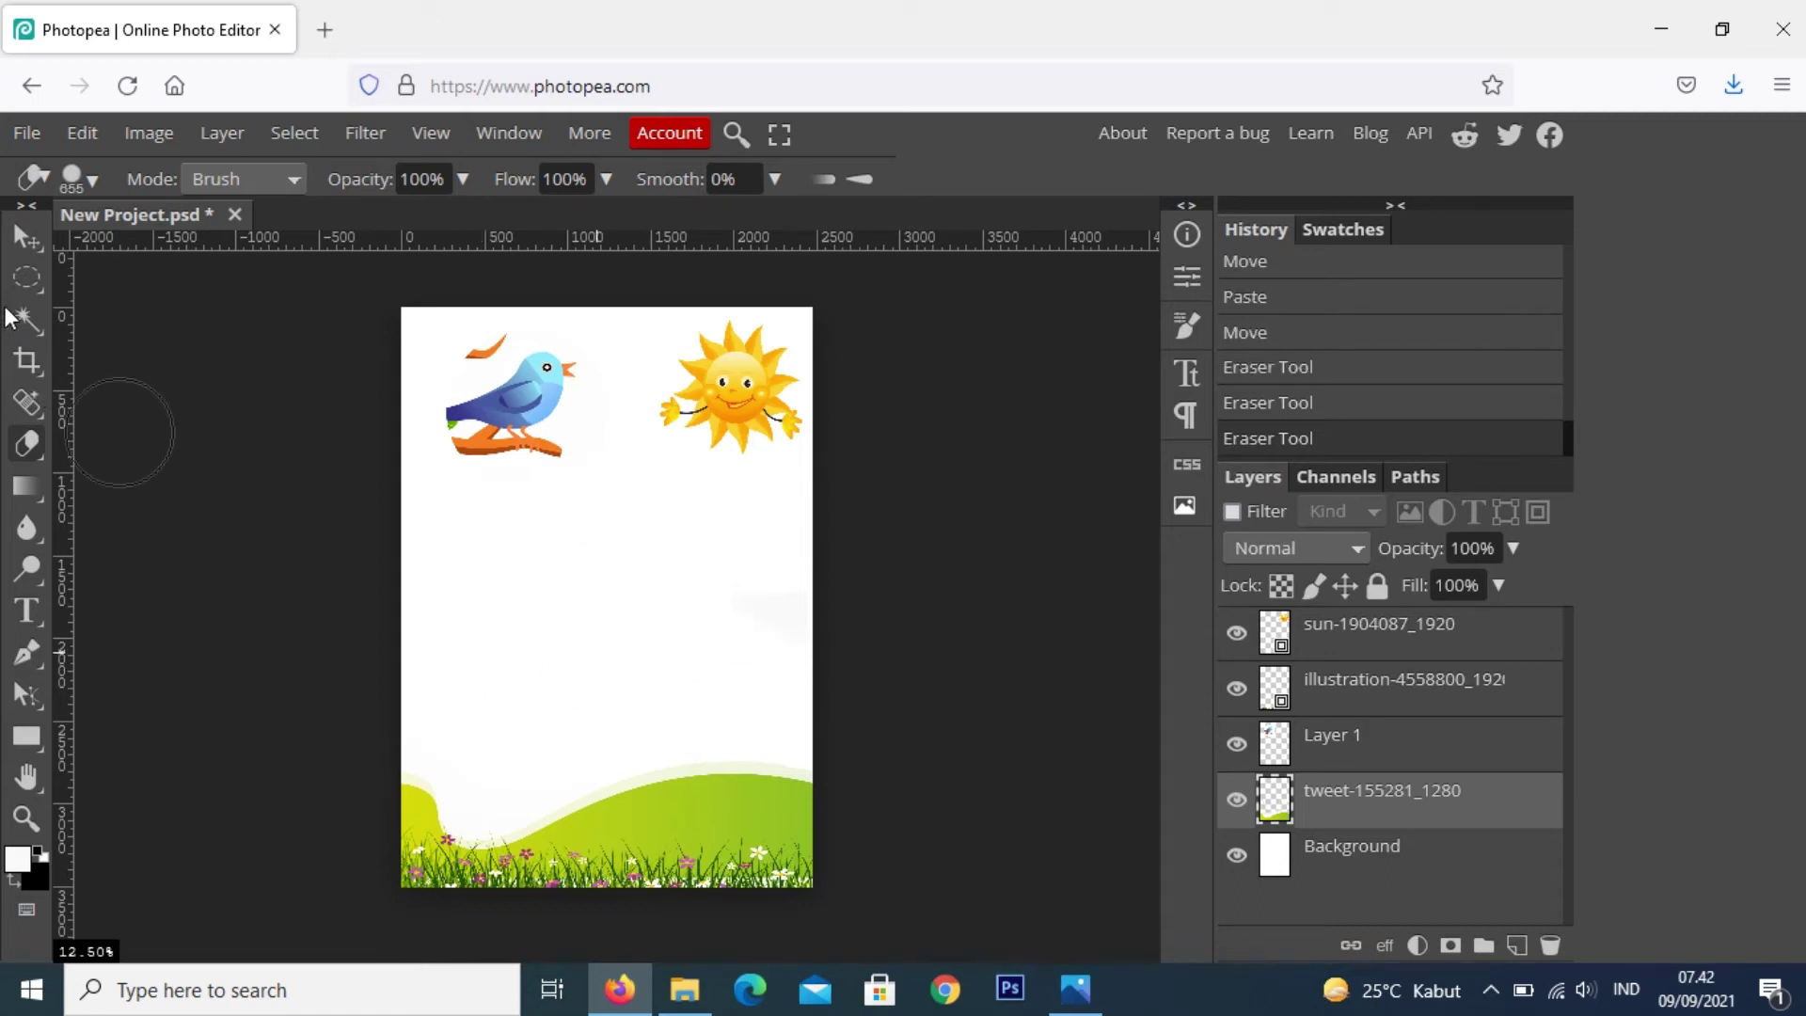
# Move the copied bird directly below the sun on the page's right side
pyautogui.click(25, 240)
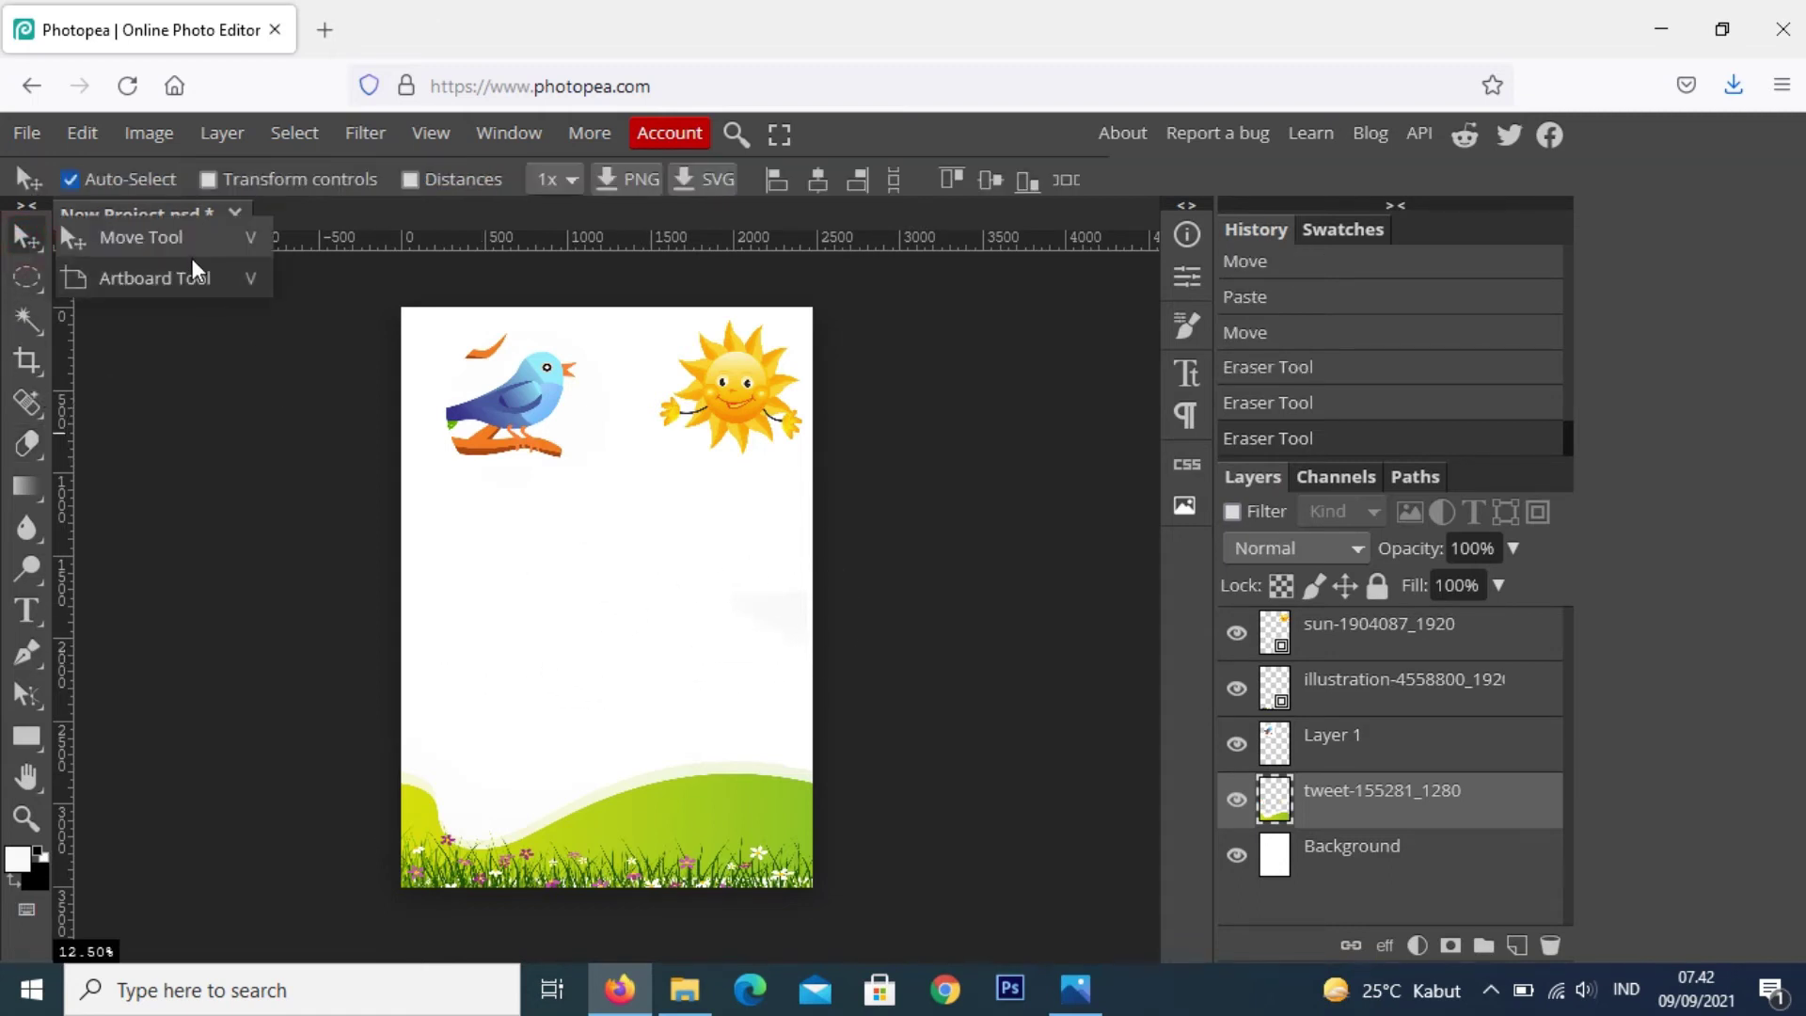
pyautogui.click(245, 475)
pyautogui.moveTo(512, 418); pyautogui.dragTo(716, 540)
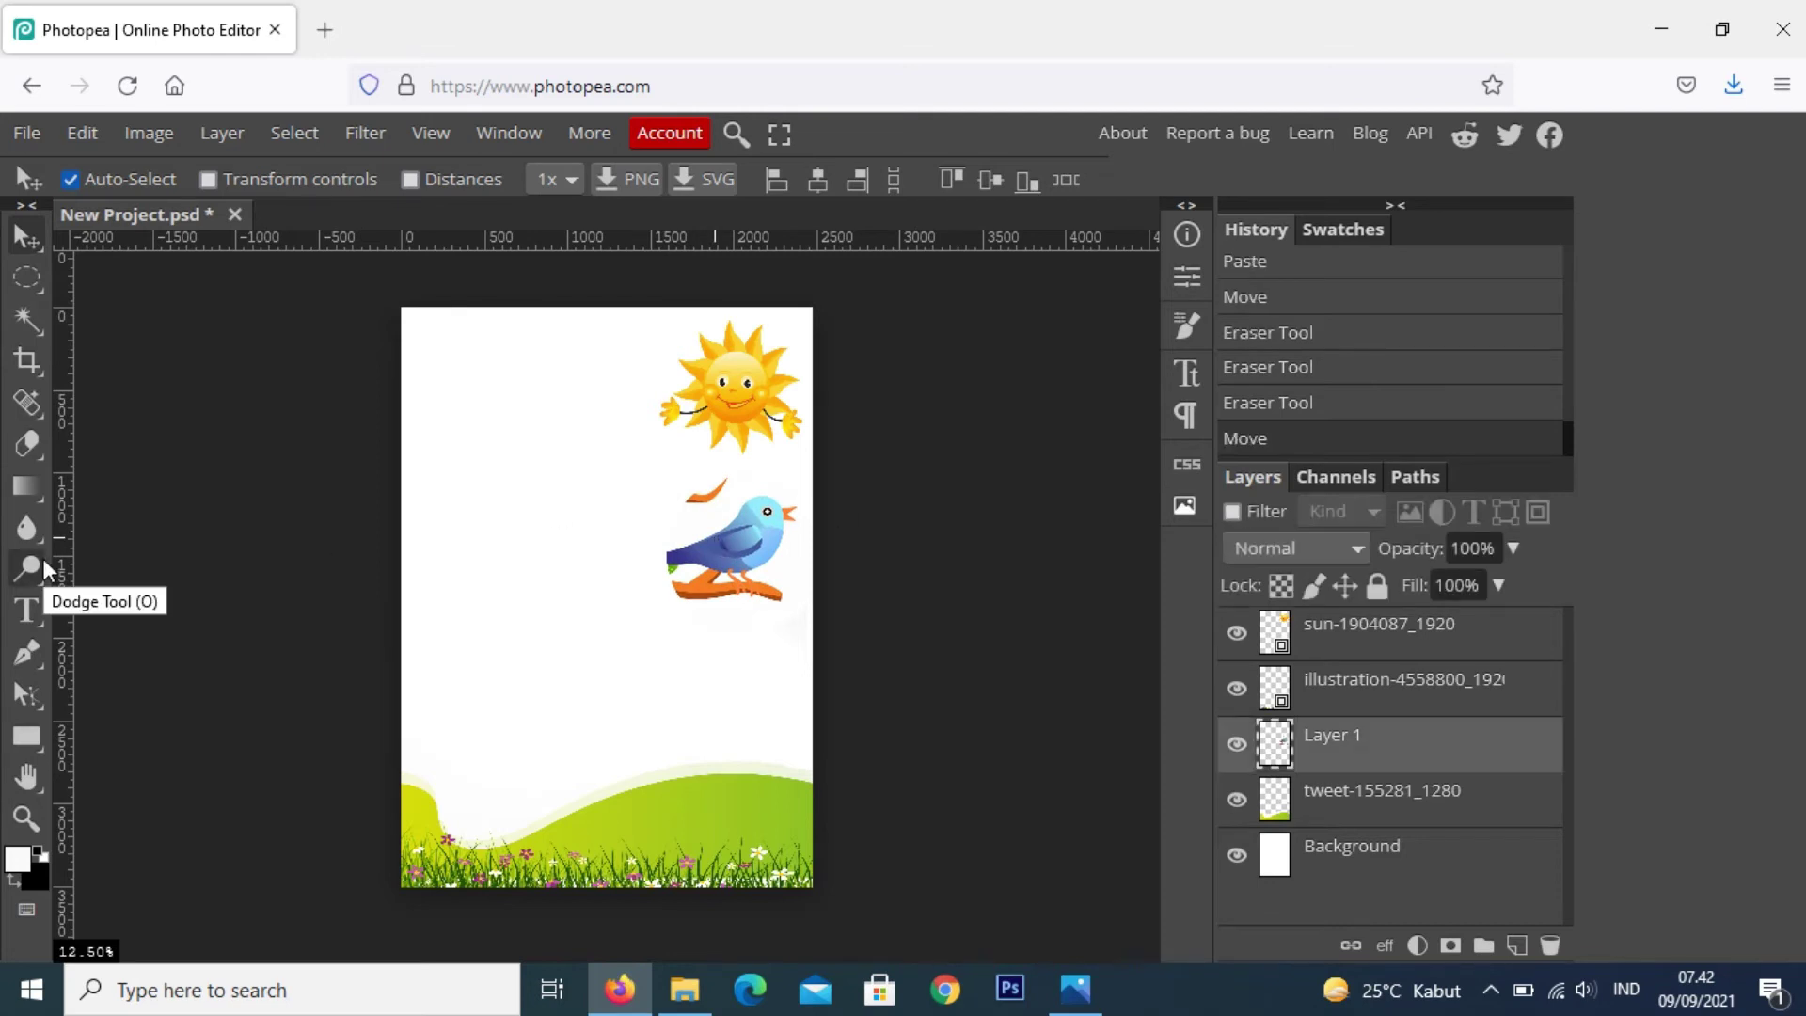
# Add the two-line title "Manfaat Sinar Matahari" at 134 px in the page's upper-left corner
pyautogui.rightClick(31, 614)
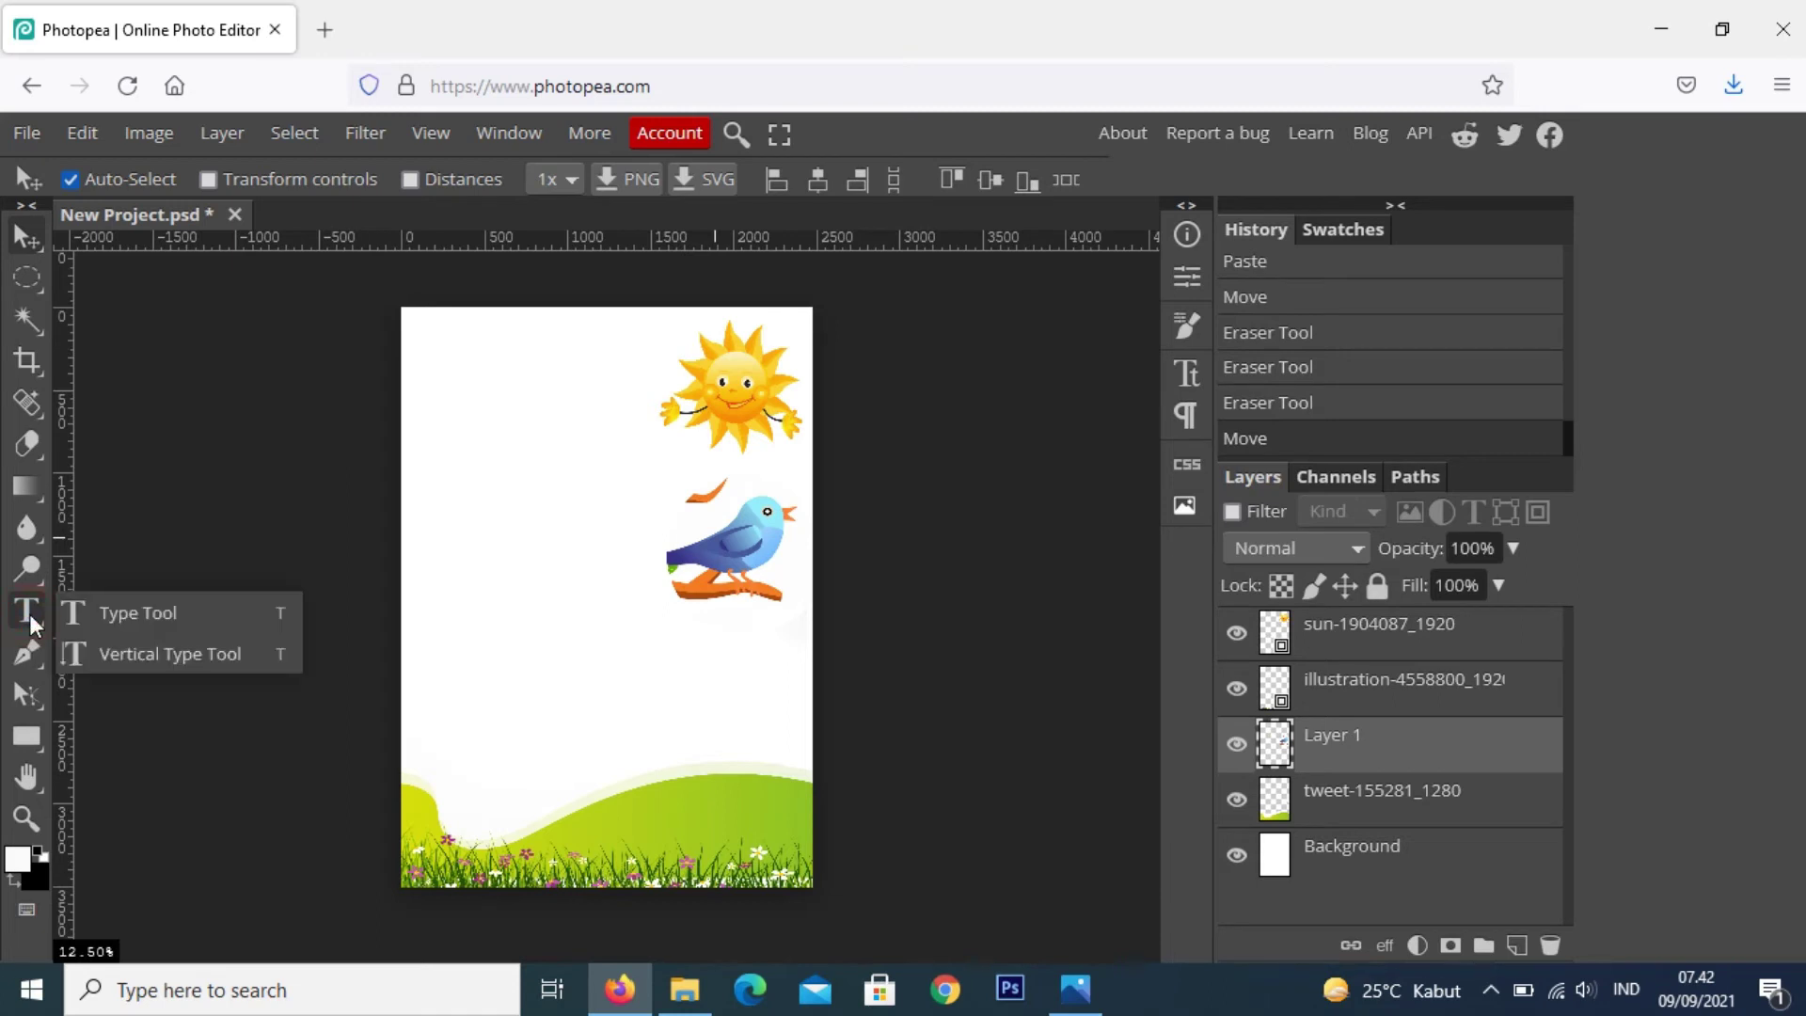
pyautogui.click(119, 612)
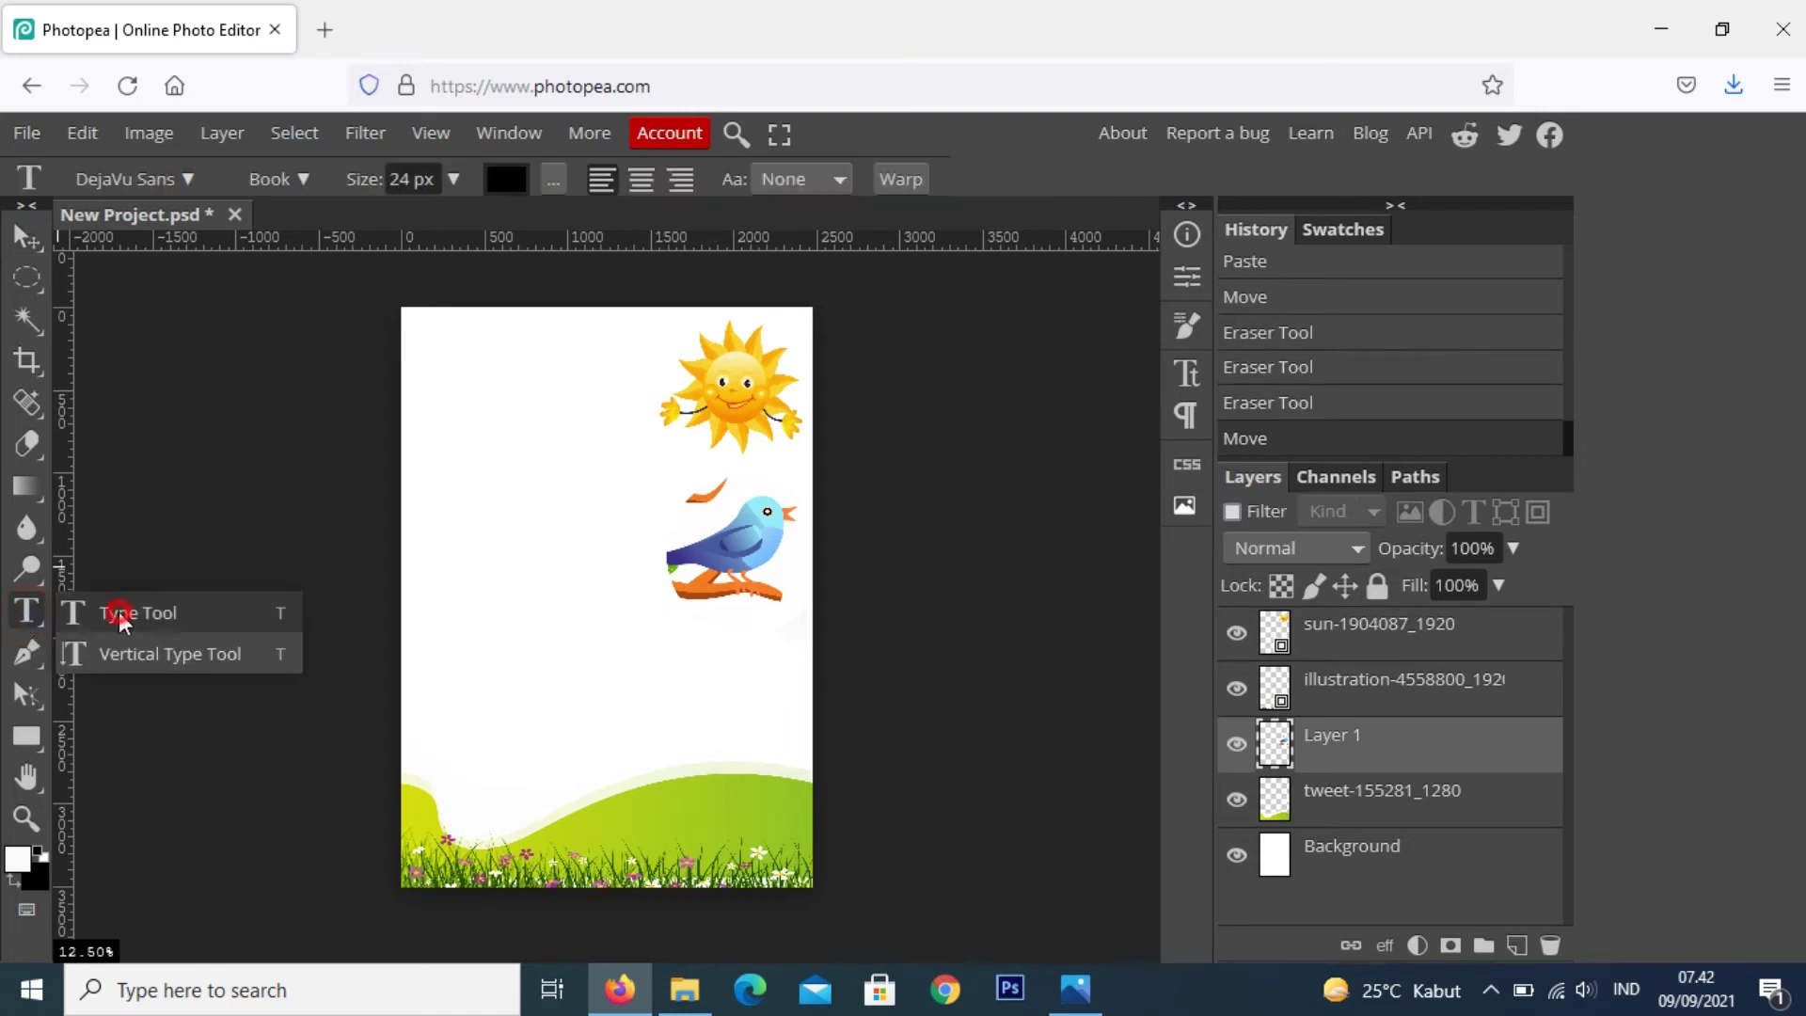
pyautogui.click(420, 355)
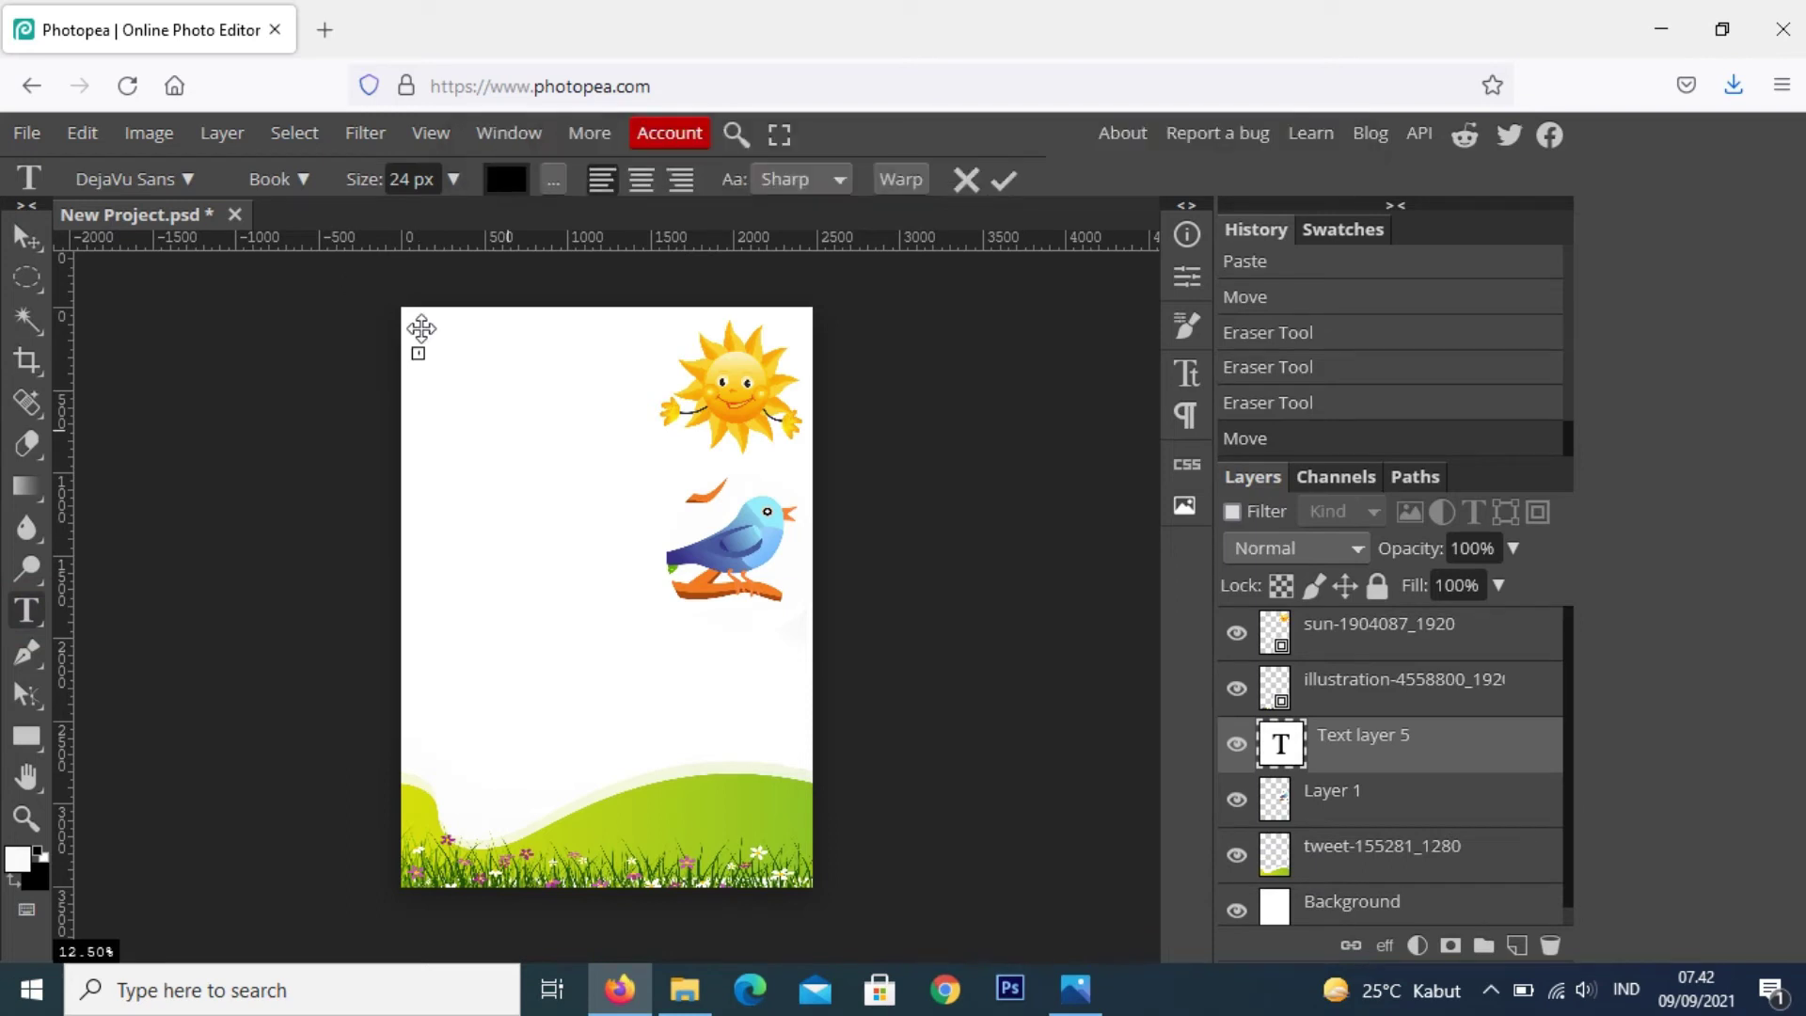
pyautogui.click(453, 178)
pyautogui.moveTo(410, 235); pyautogui.dragTo(449, 222)
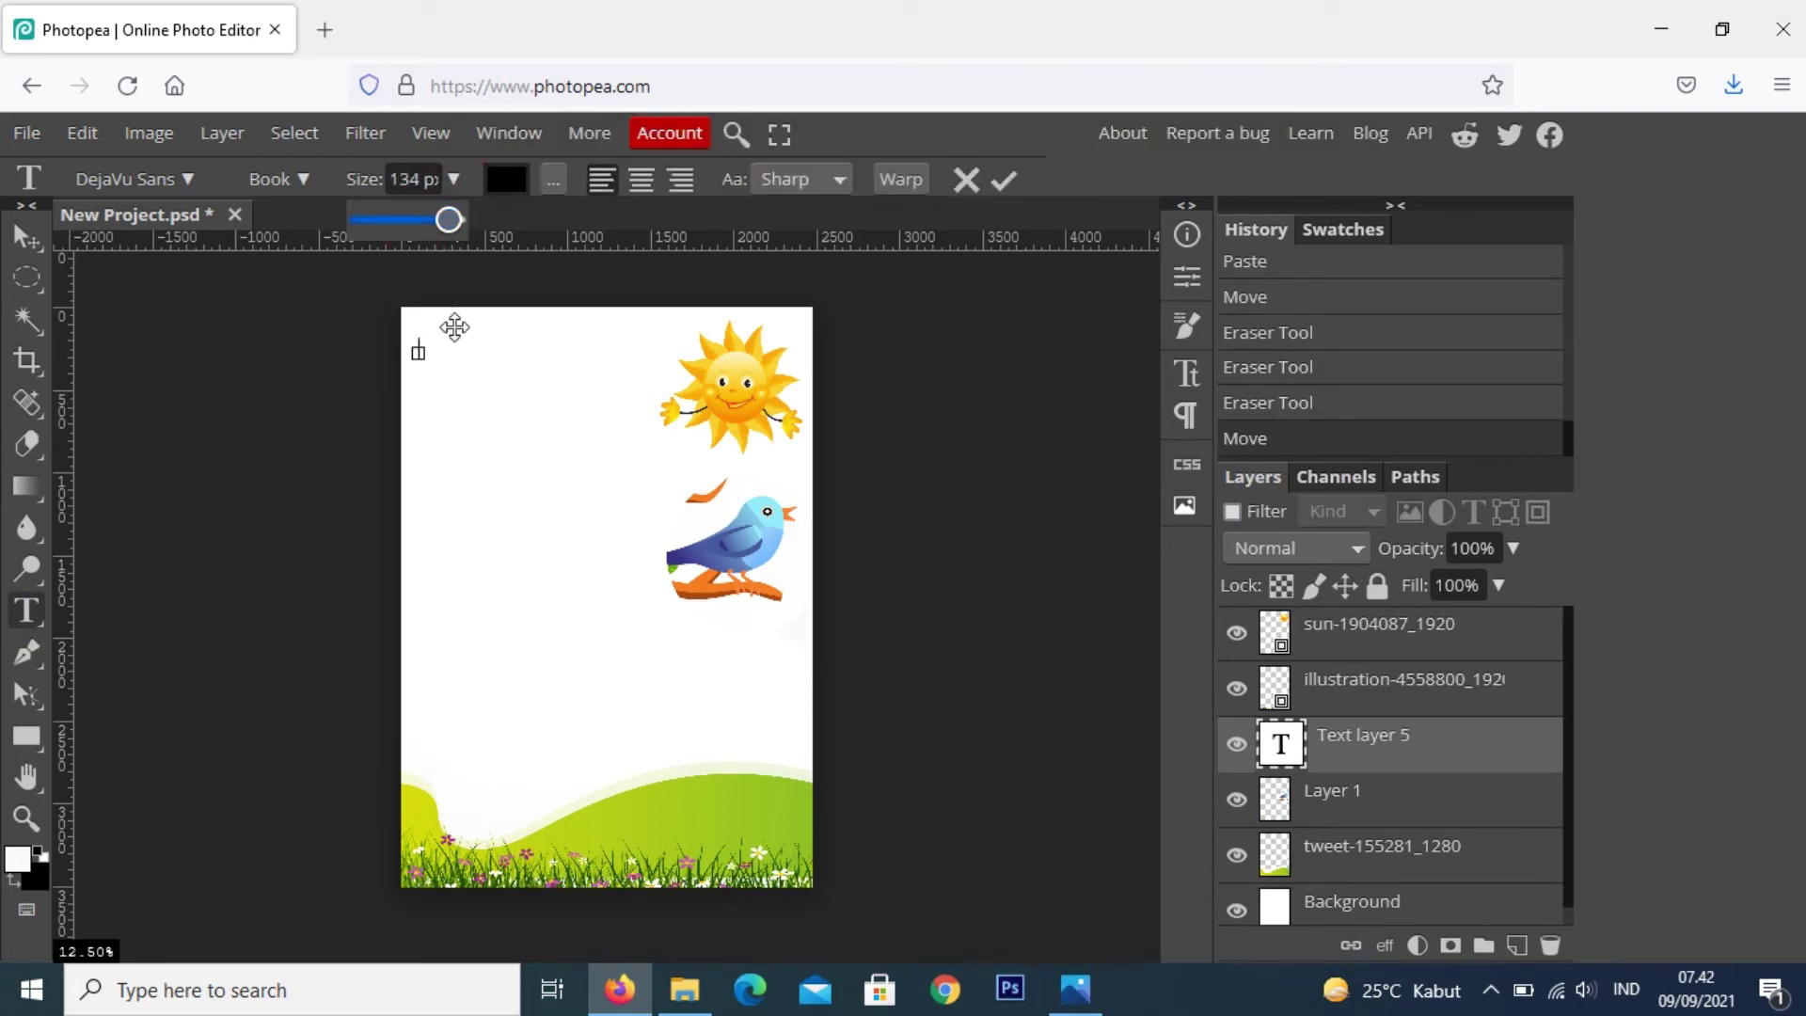
pyautogui.write('Manfaat Sinar')
pyautogui.press('Return')
pyautogui.write('Matahari')
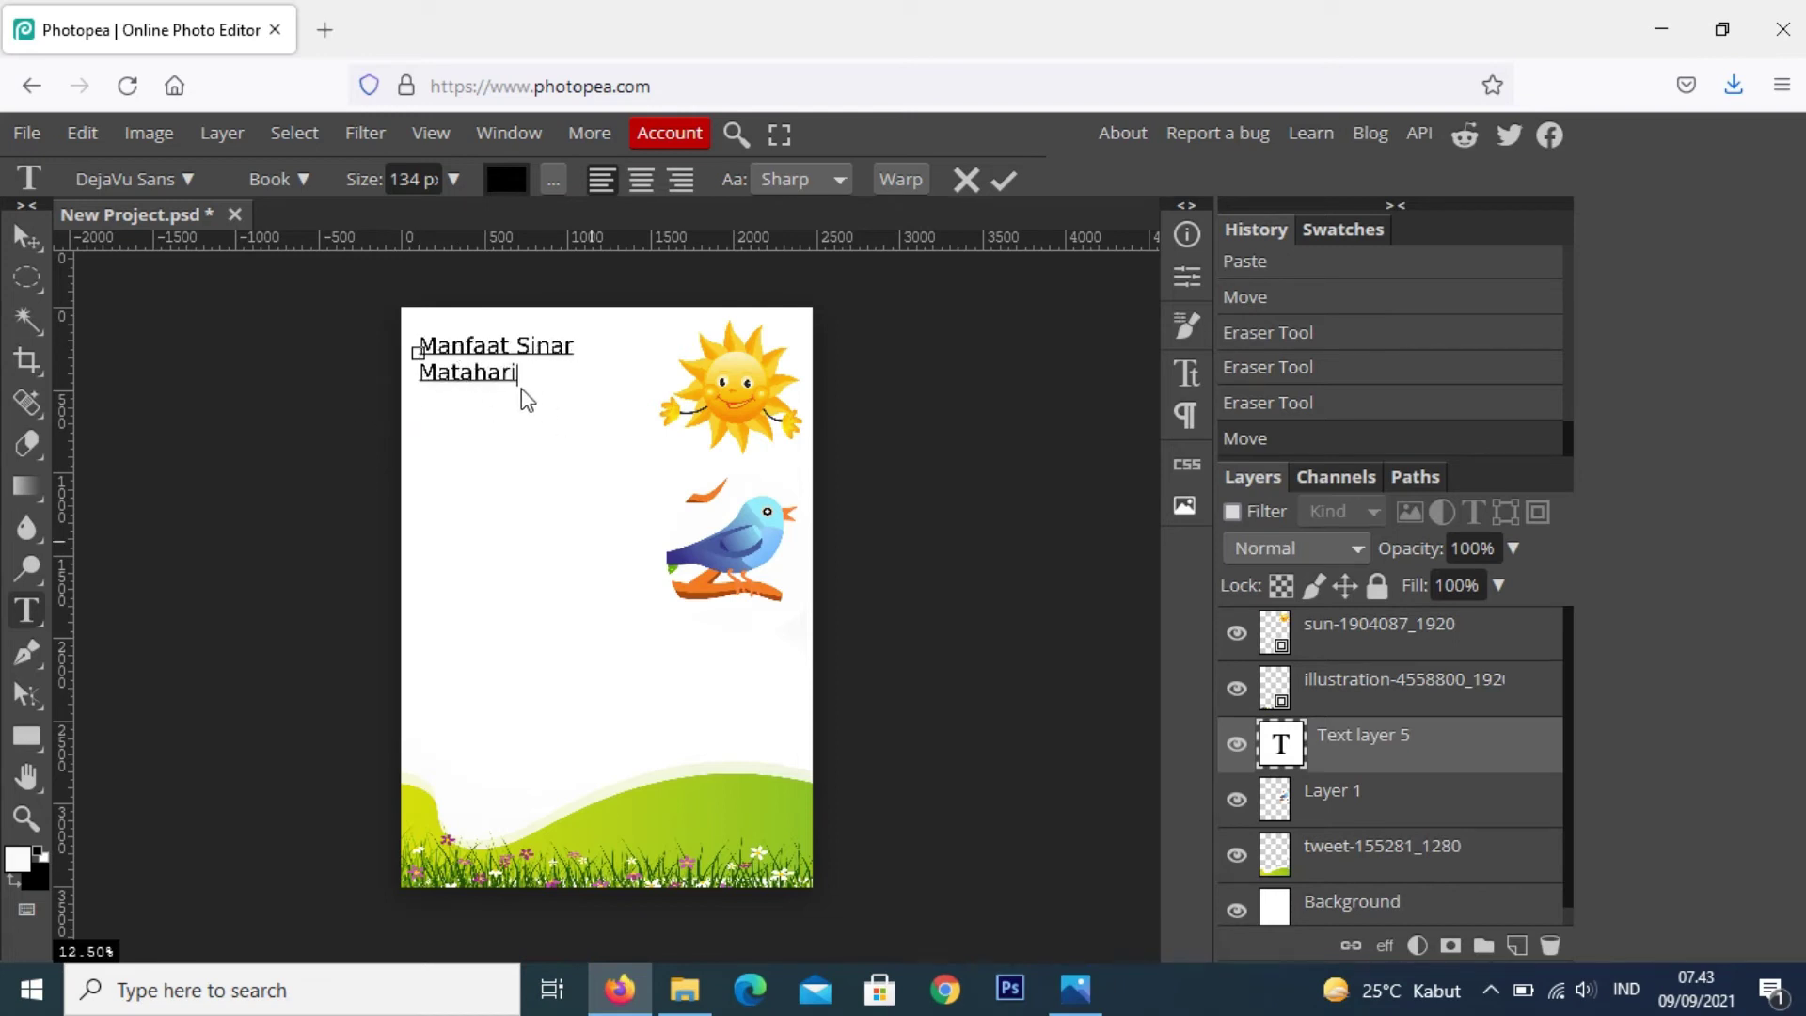
# Change the font of the whole title to Fascinate
pyautogui.moveTo(515, 375); pyautogui.dragTo(414, 354)
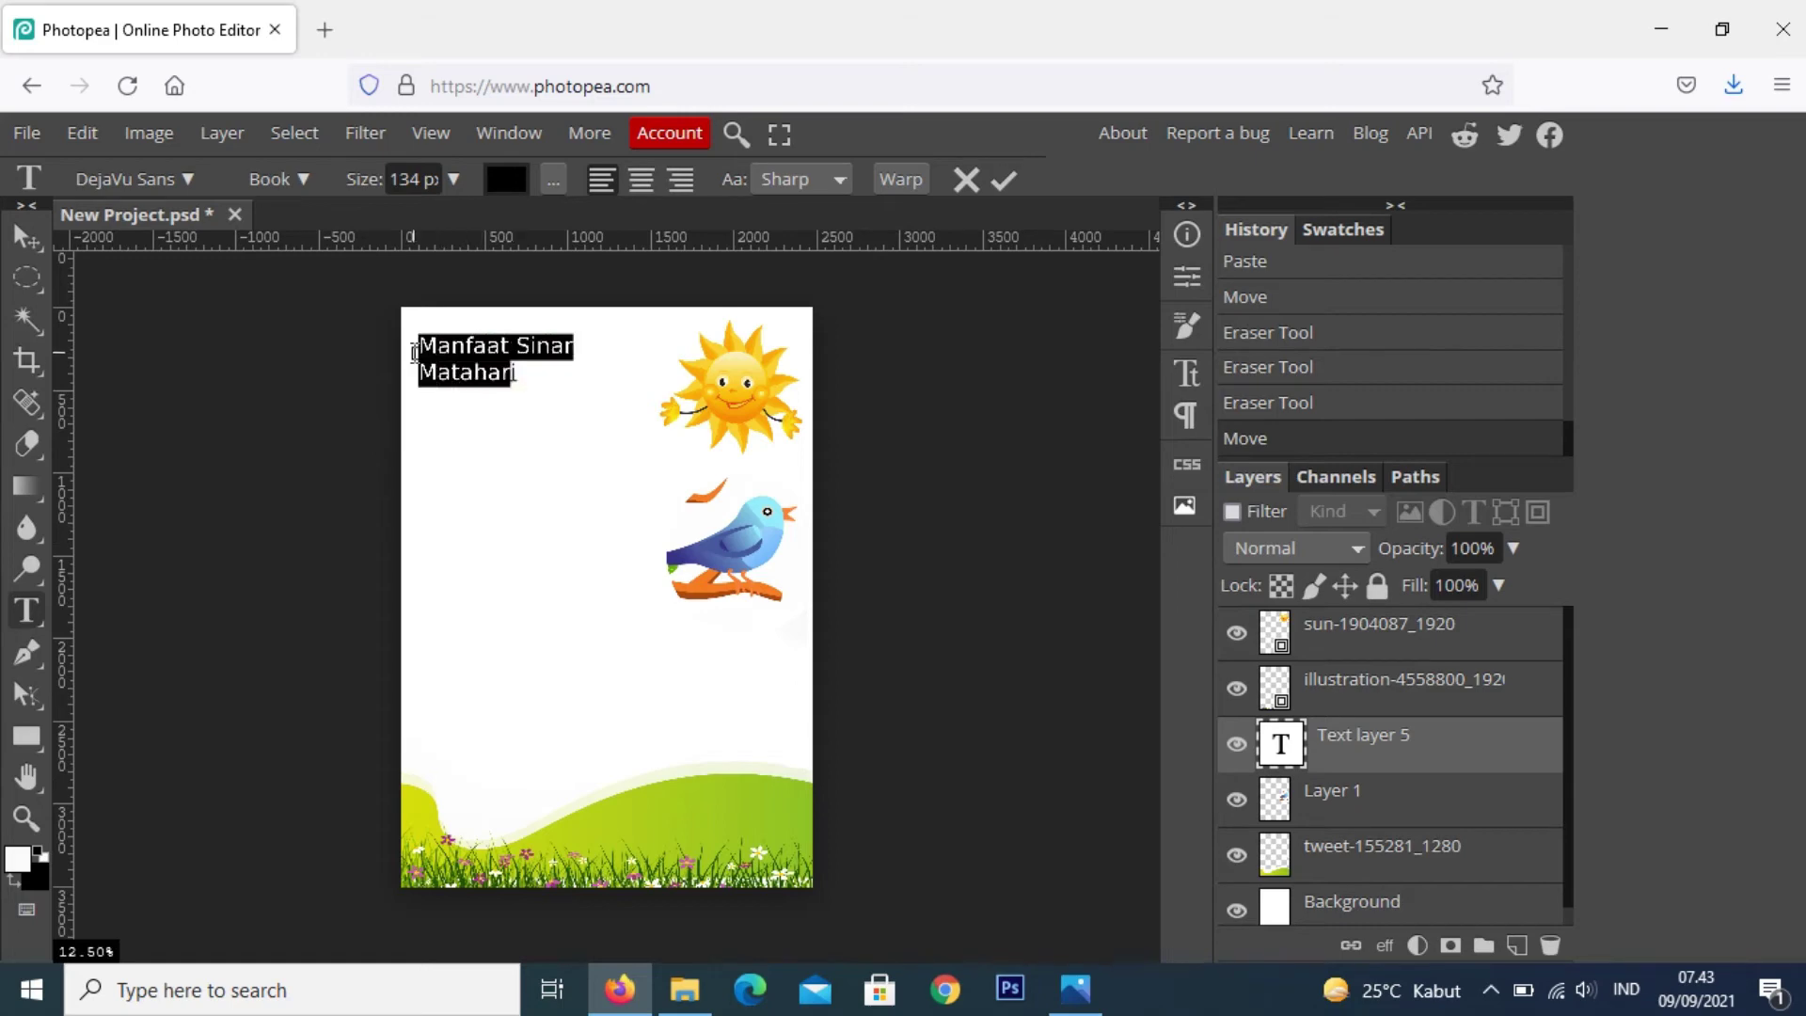
pyautogui.click(518, 377)
pyautogui.moveTo(518, 378); pyautogui.dragTo(370, 336)
pyautogui.click(188, 181)
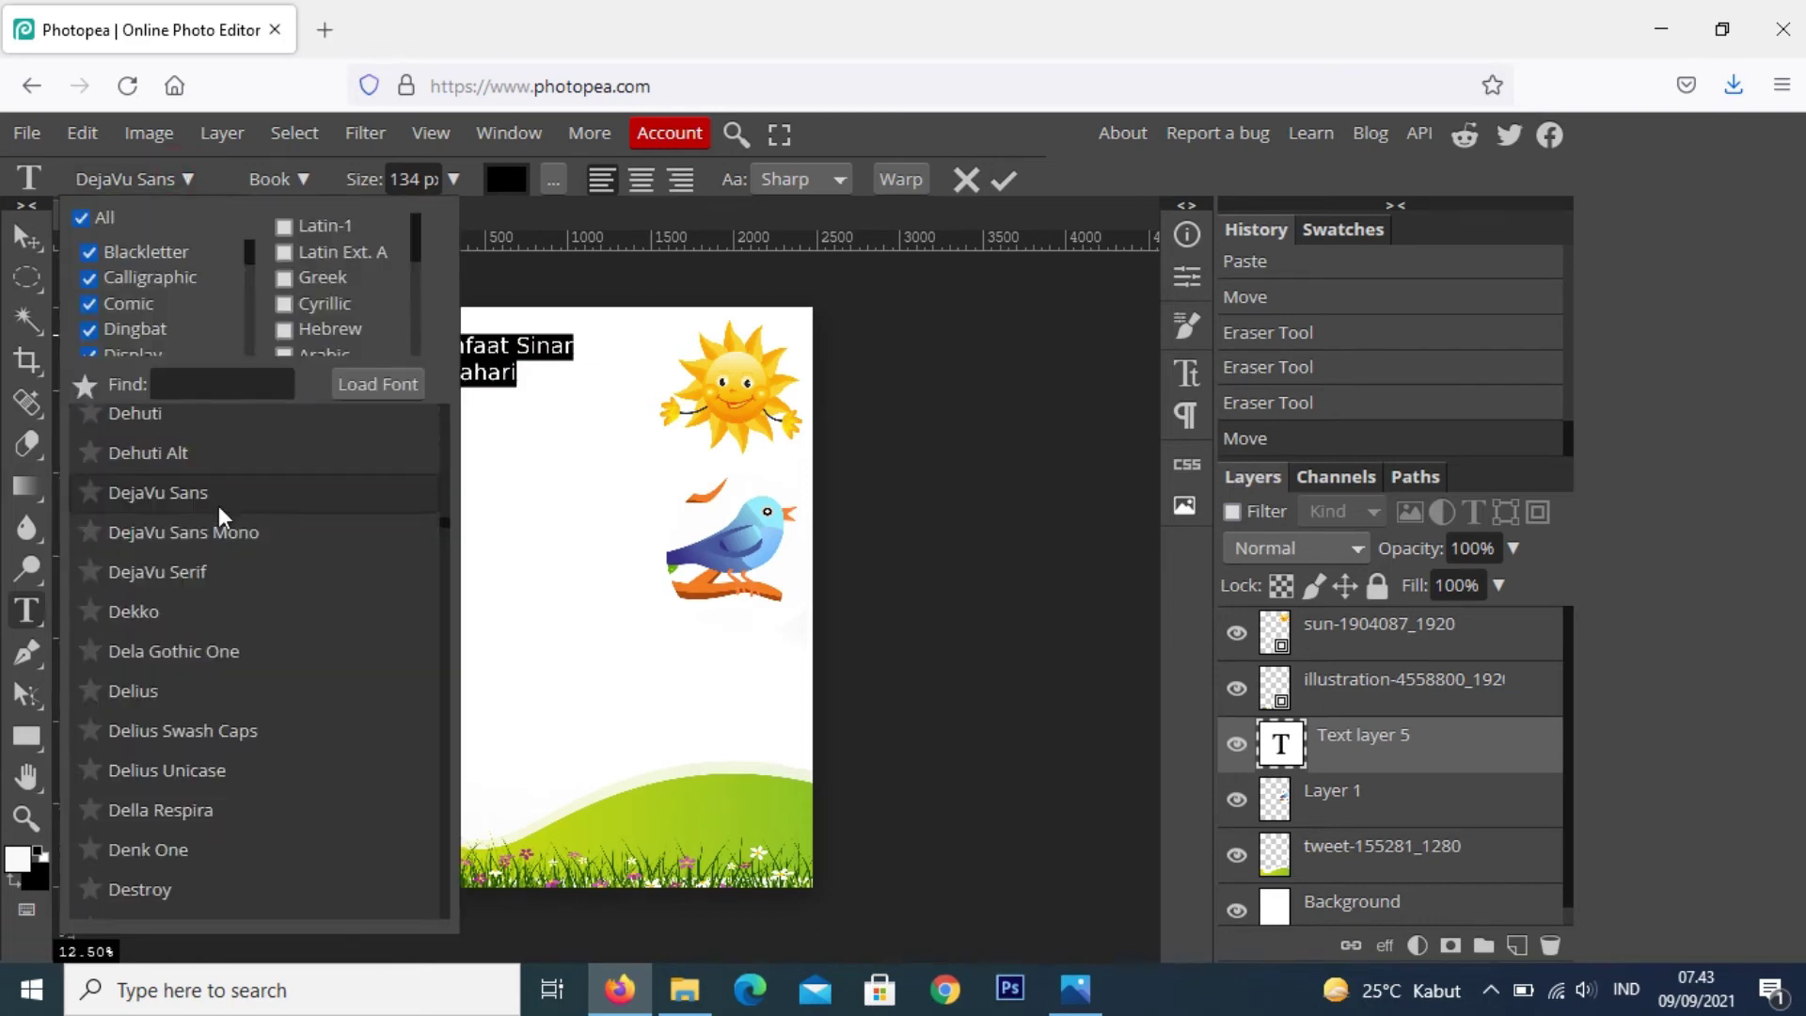
pyautogui.scroll(-5, 212, 664)
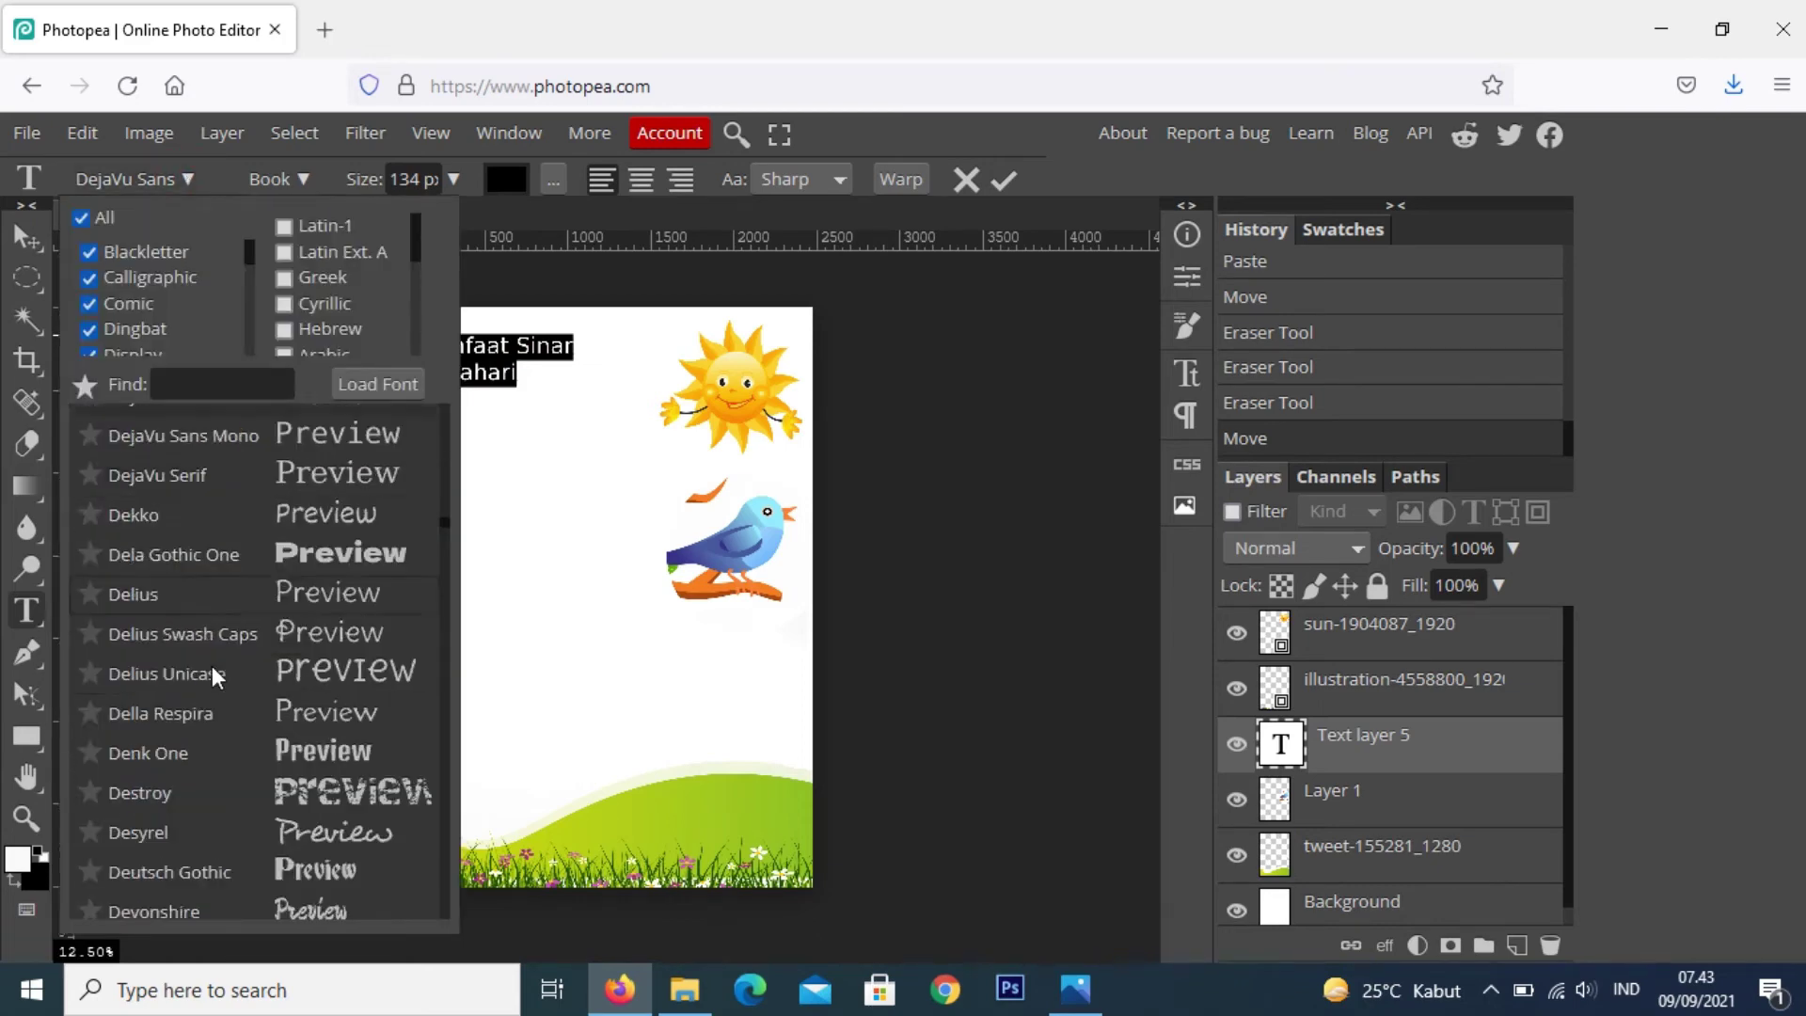
pyautogui.scroll(-8, 211, 664)
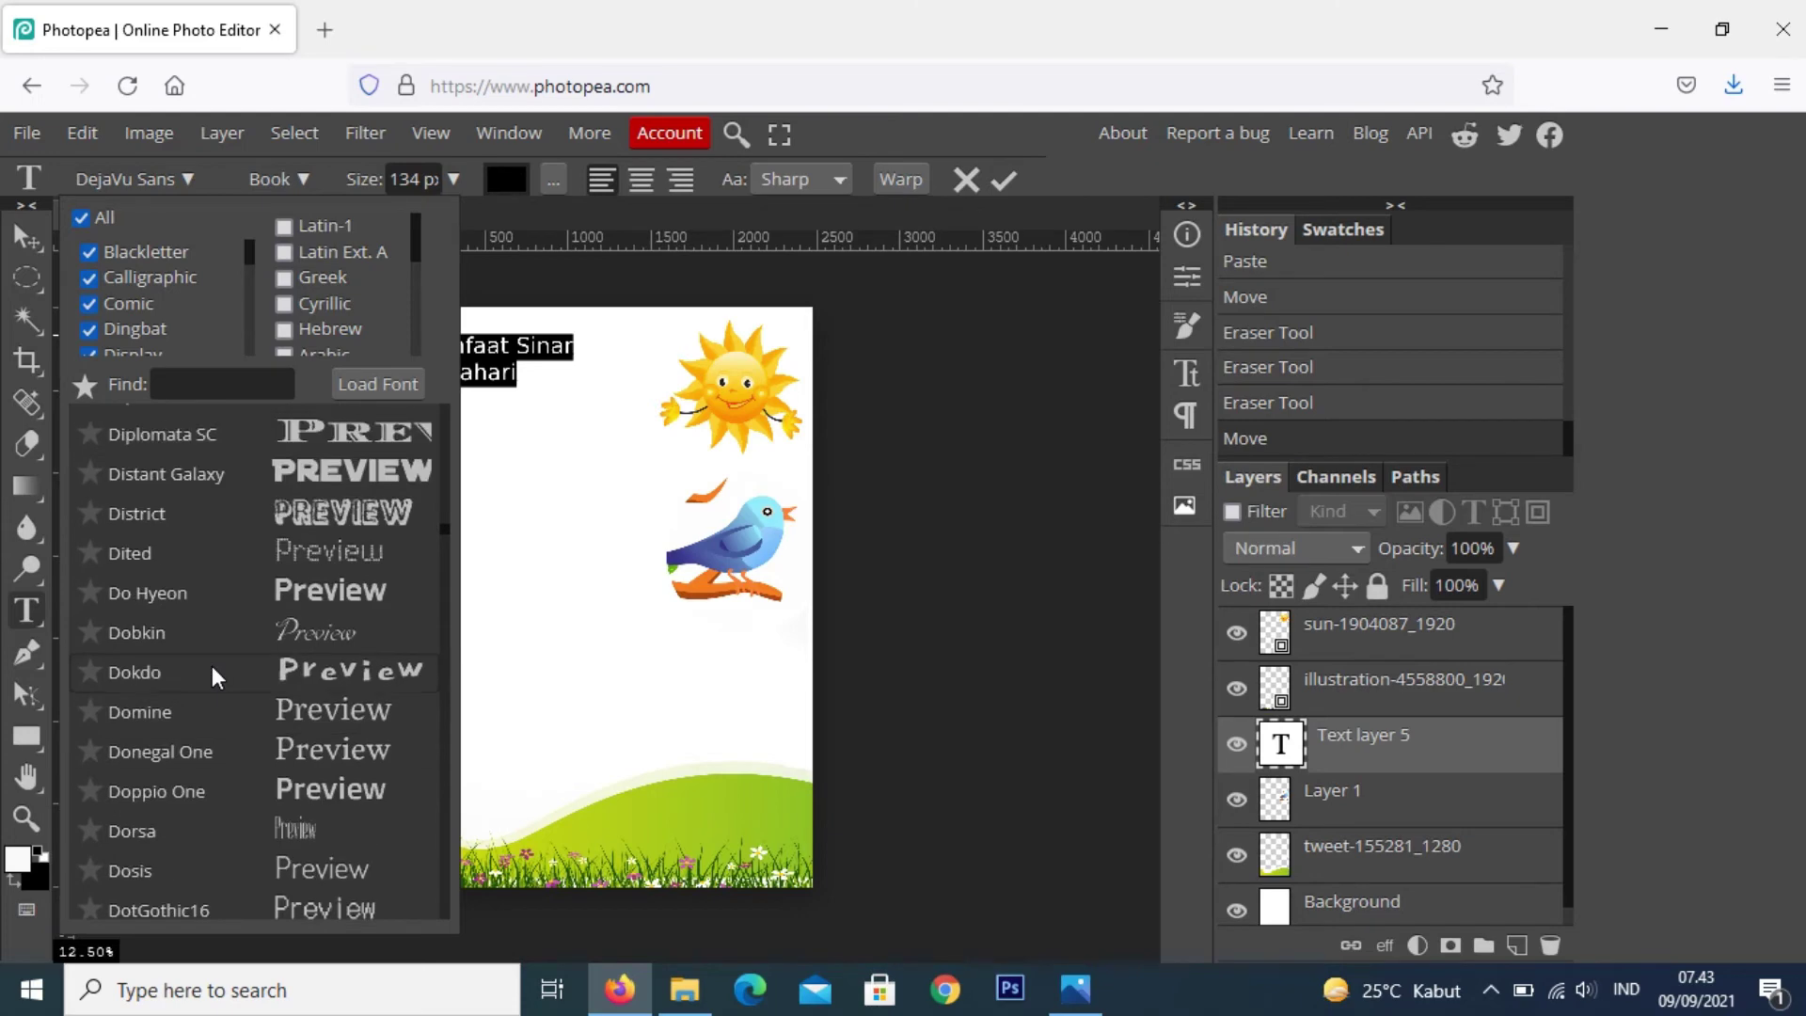
pyautogui.click(364, 589)
pyautogui.scroll(-6, 320, 635)
pyautogui.click(320, 628)
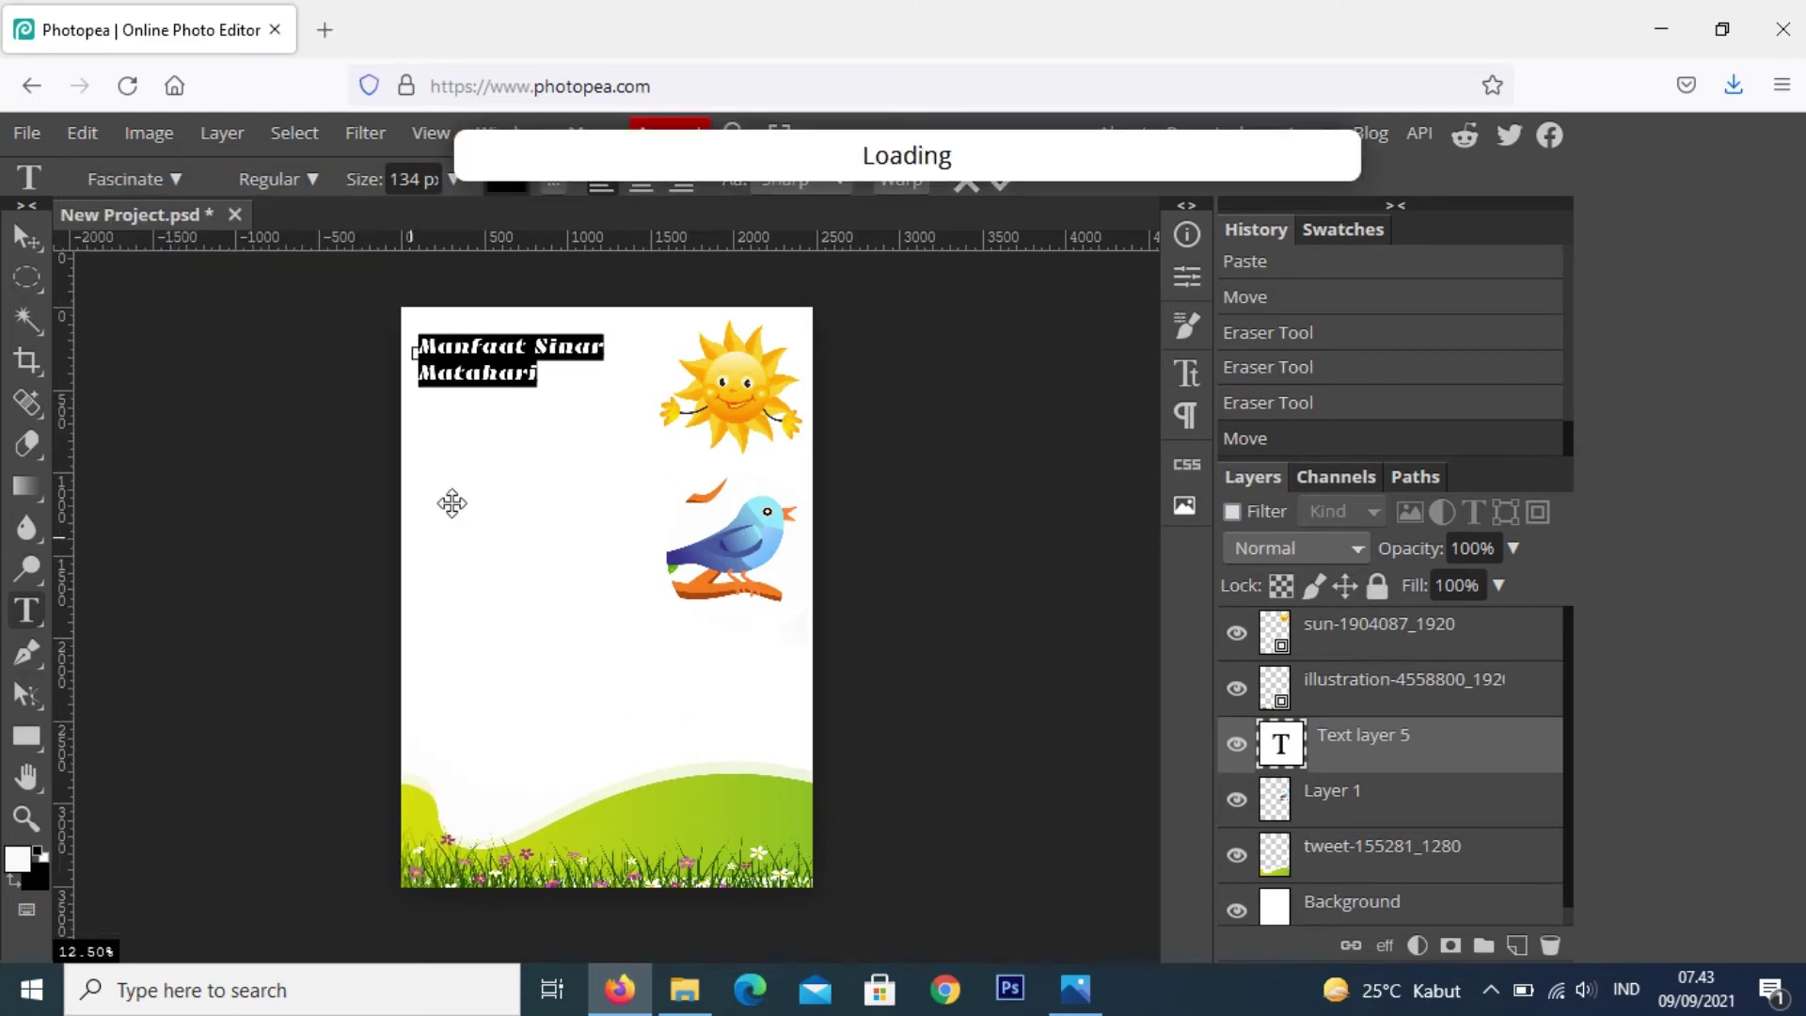
# Enlarge the title text to 201 px and move it slightly down beside the sun
pyautogui.click(453, 179)
pyautogui.moveTo(450, 220); pyautogui.dragTo(453, 220)
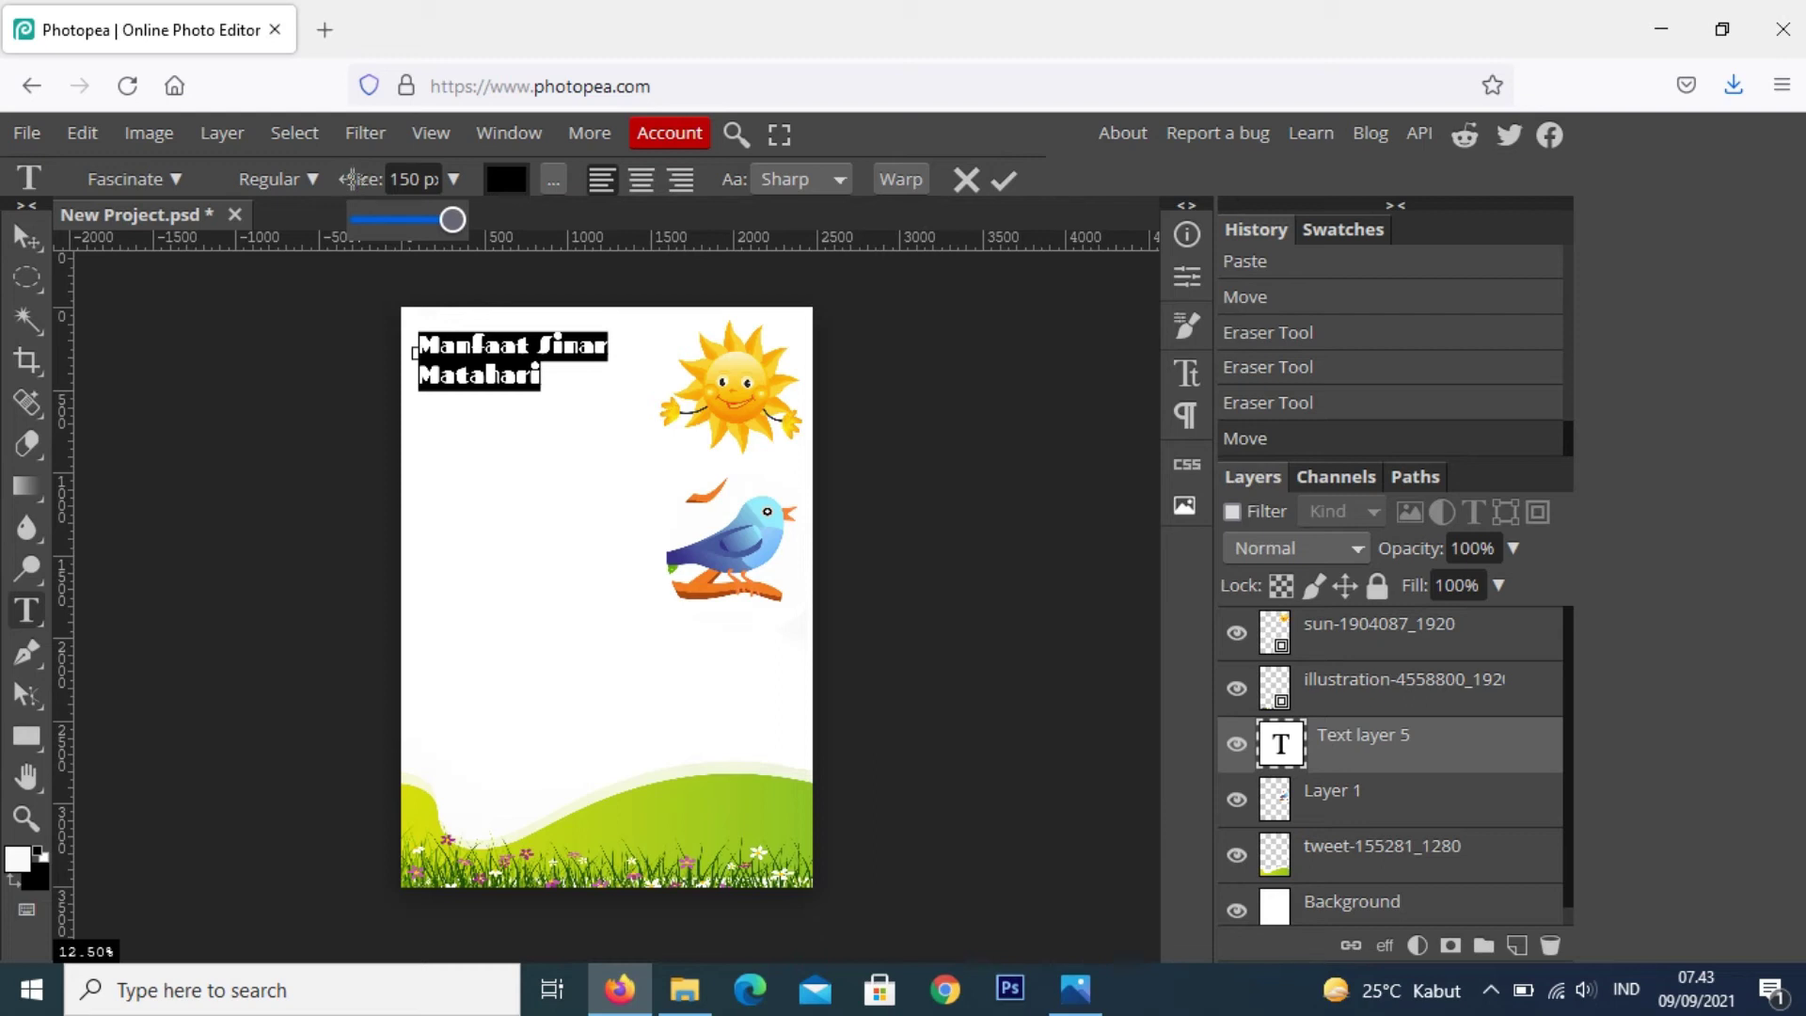
pyautogui.click(352, 179)
pyautogui.moveTo(351, 179); pyautogui.dragTo(410, 188)
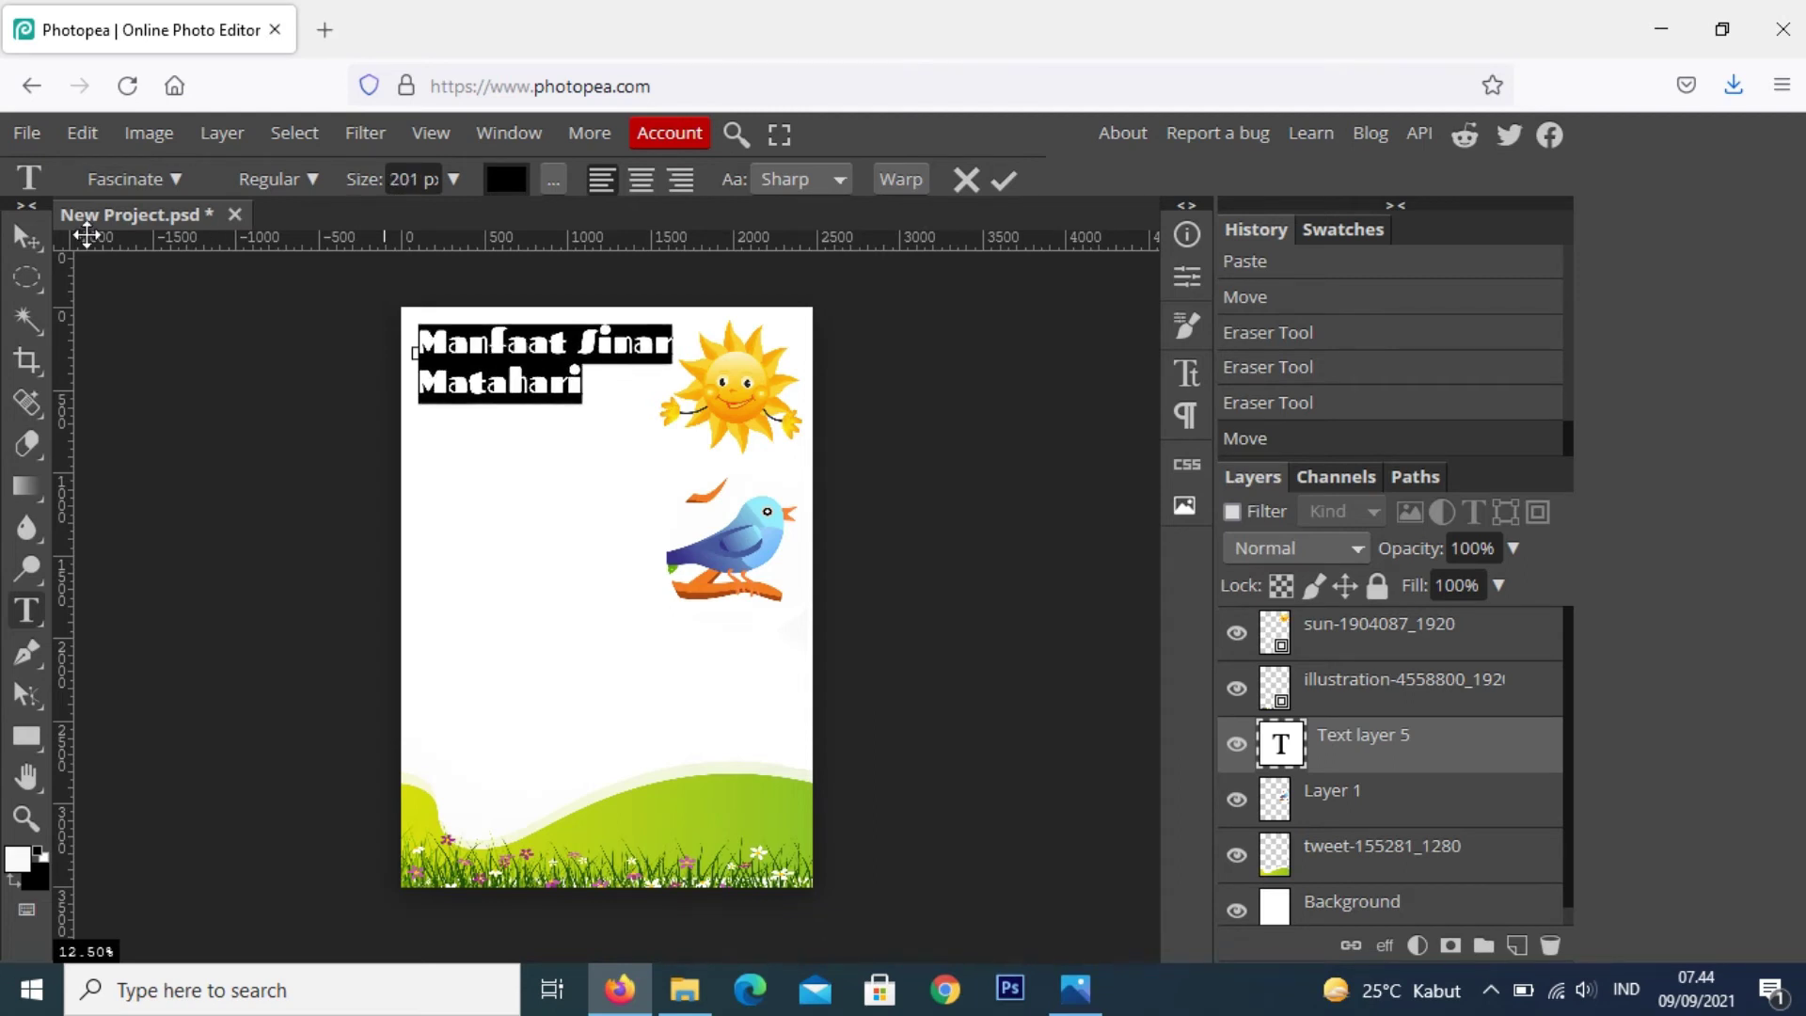
pyautogui.click(27, 237)
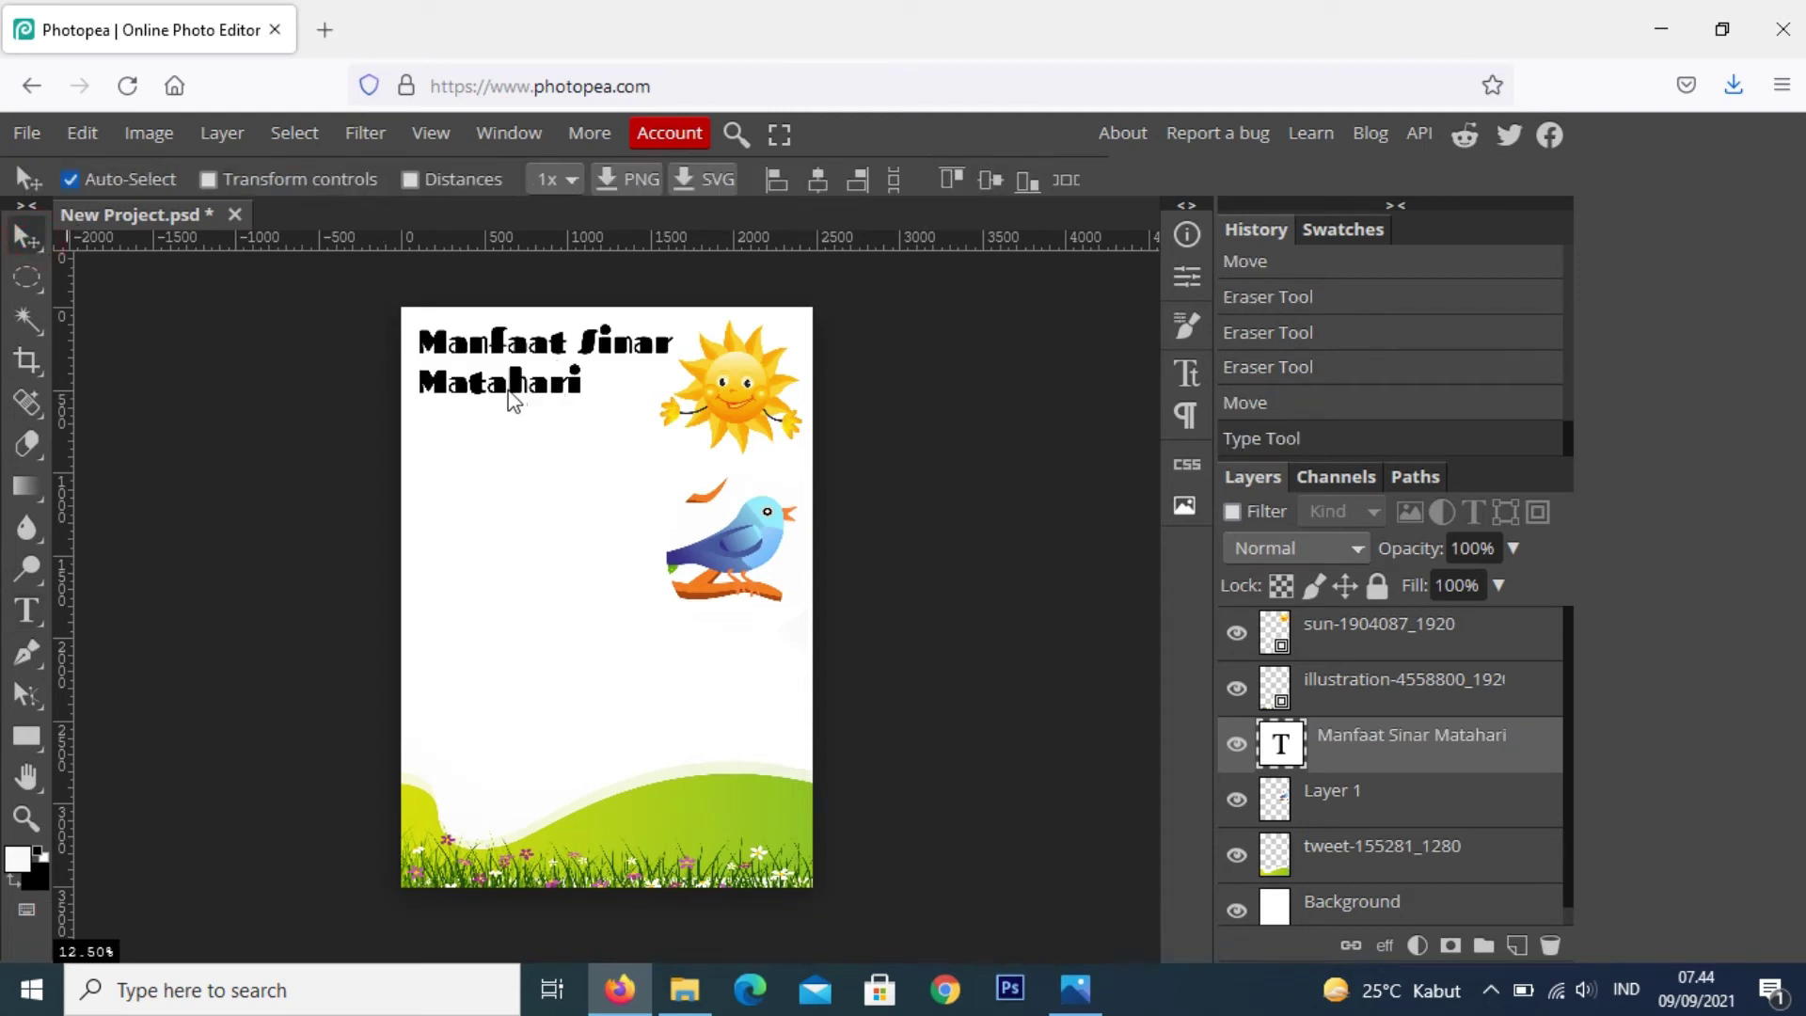
pyautogui.moveTo(513, 399); pyautogui.dragTo(515, 425)
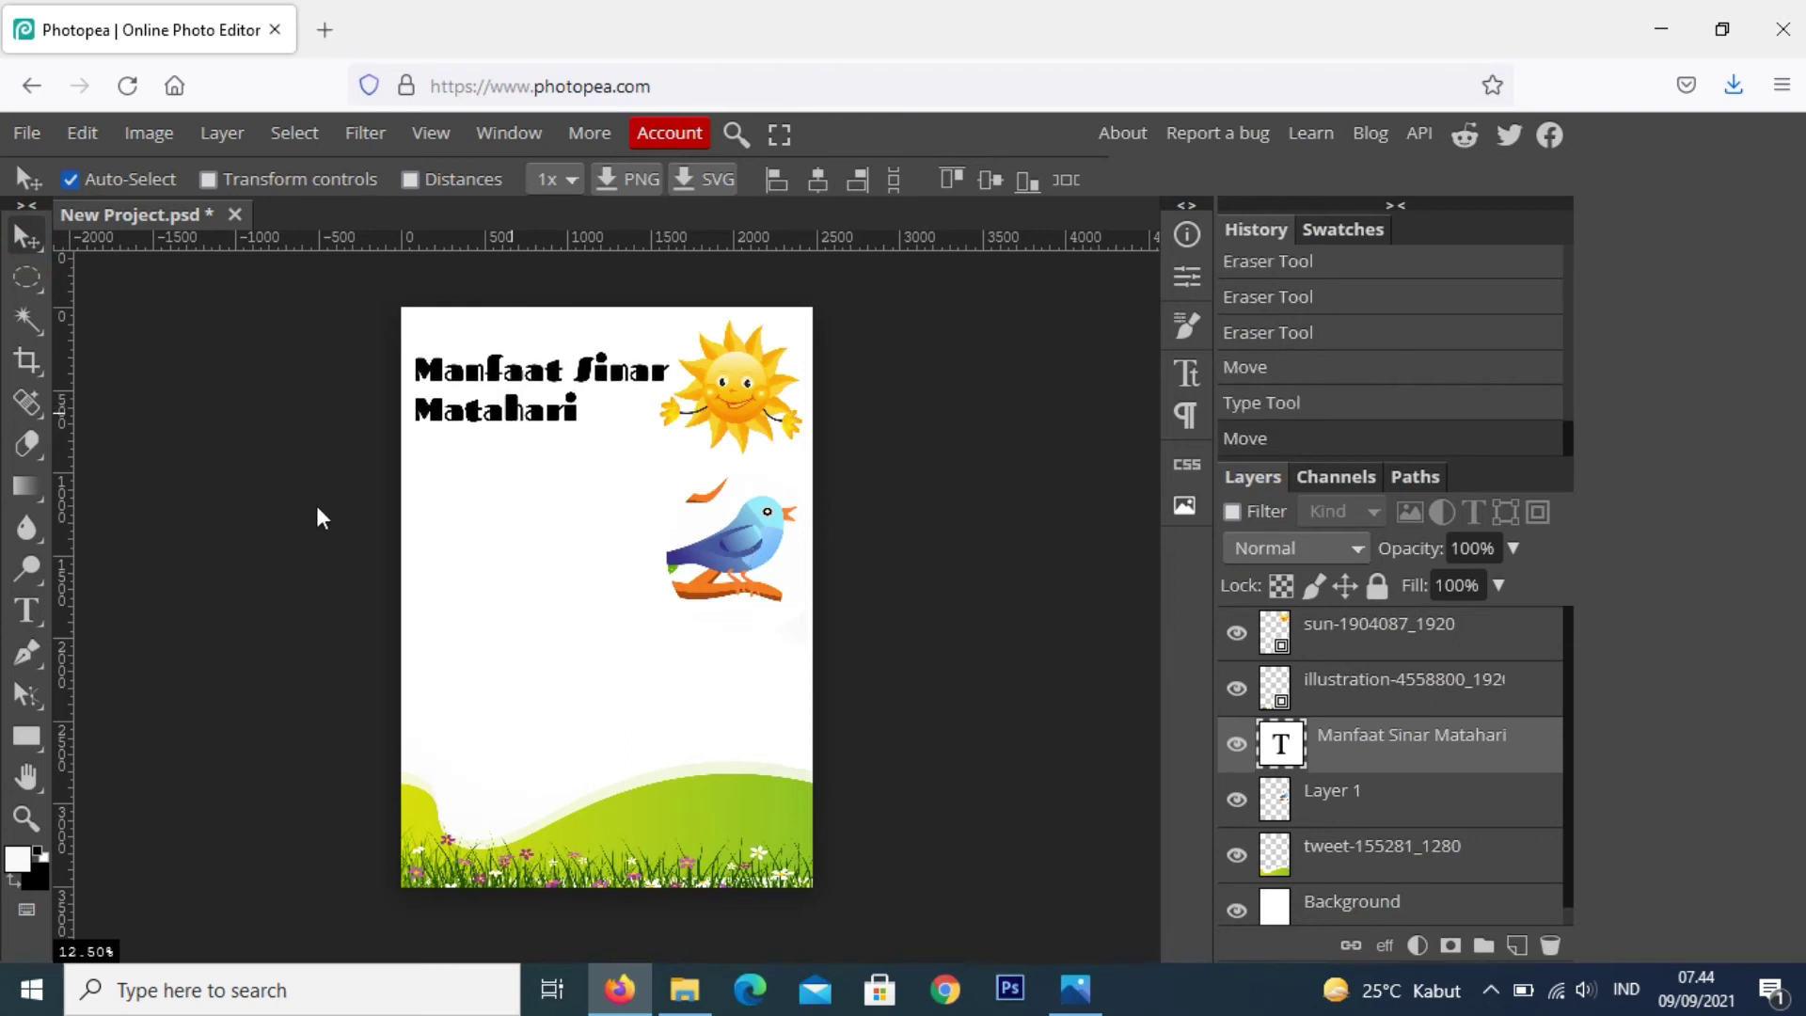
# Add the line "1. Meningkatkan Sistem Imun Tubuh" below the title in 127 px Finger Paint and move the bird down beneath it
pyautogui.click(41, 606)
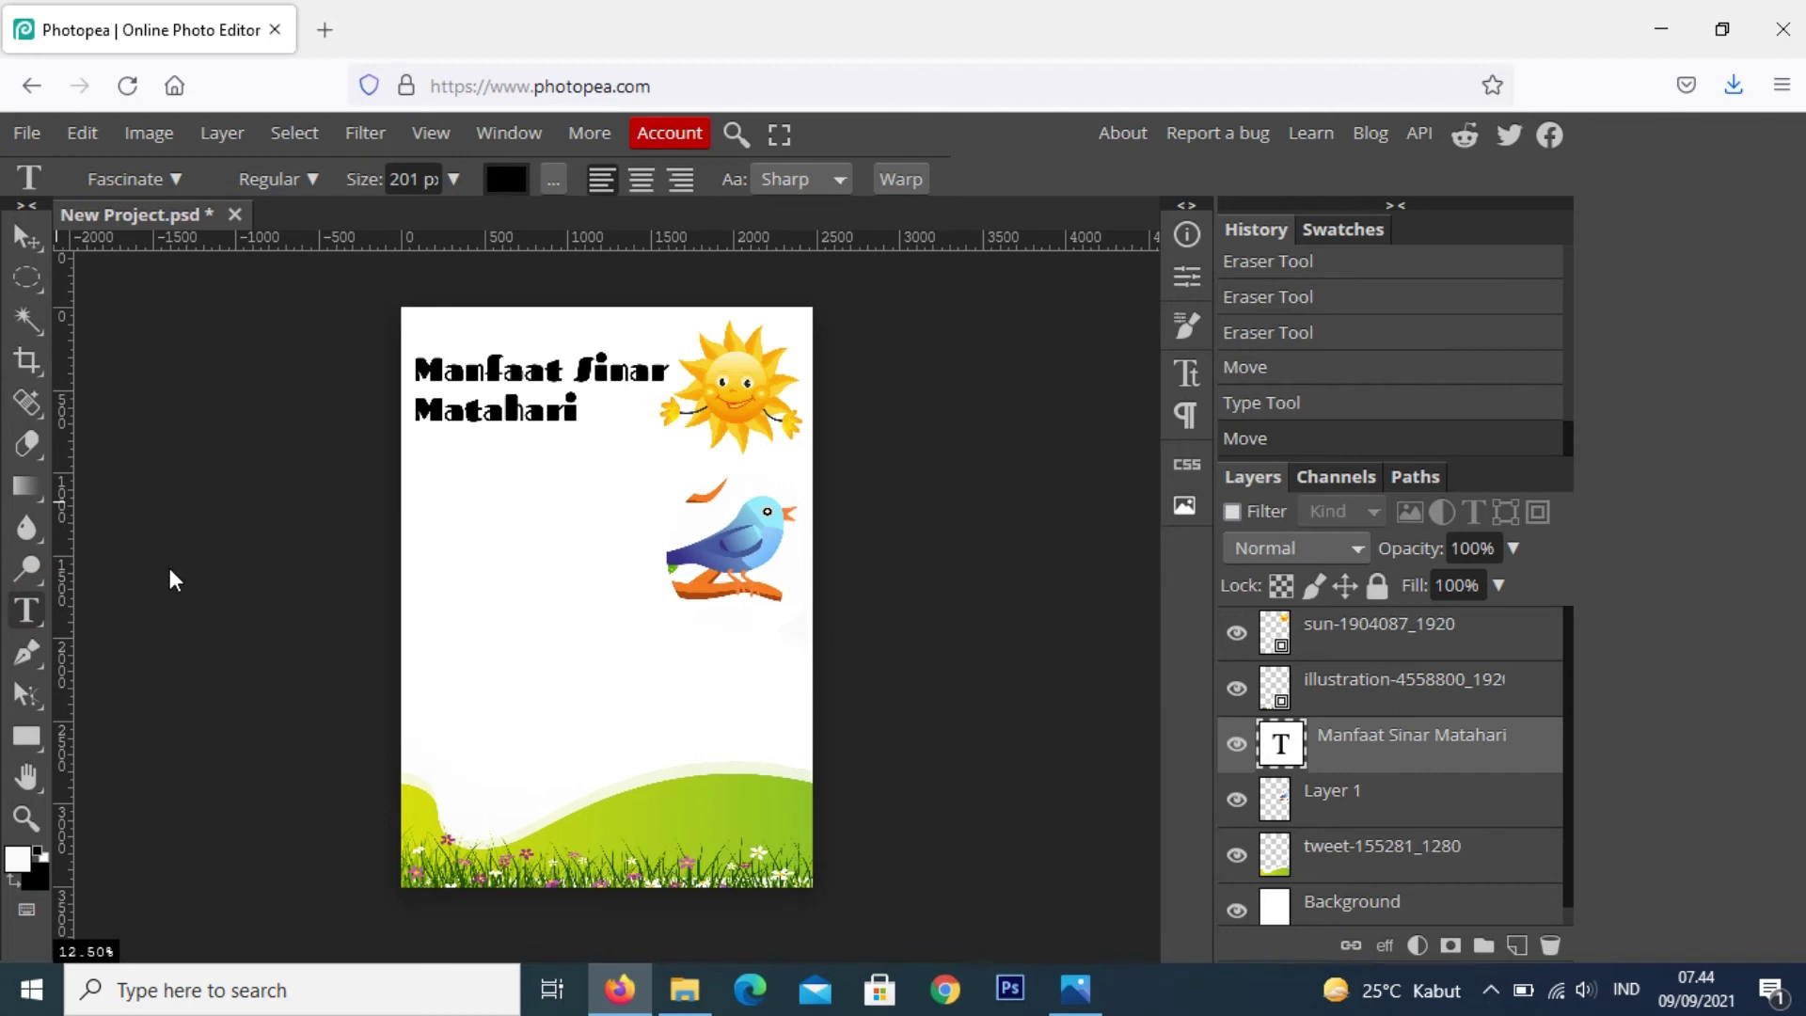
pyautogui.click(414, 489)
pyautogui.write('1. Meningkatkan Sisten Imun Tubuh')
pyautogui.hotkey('ctrl', 'a')
pyautogui.moveTo(363, 178); pyautogui.dragTo(301, 179)
pyautogui.click(132, 178)
pyautogui.click(235, 605)
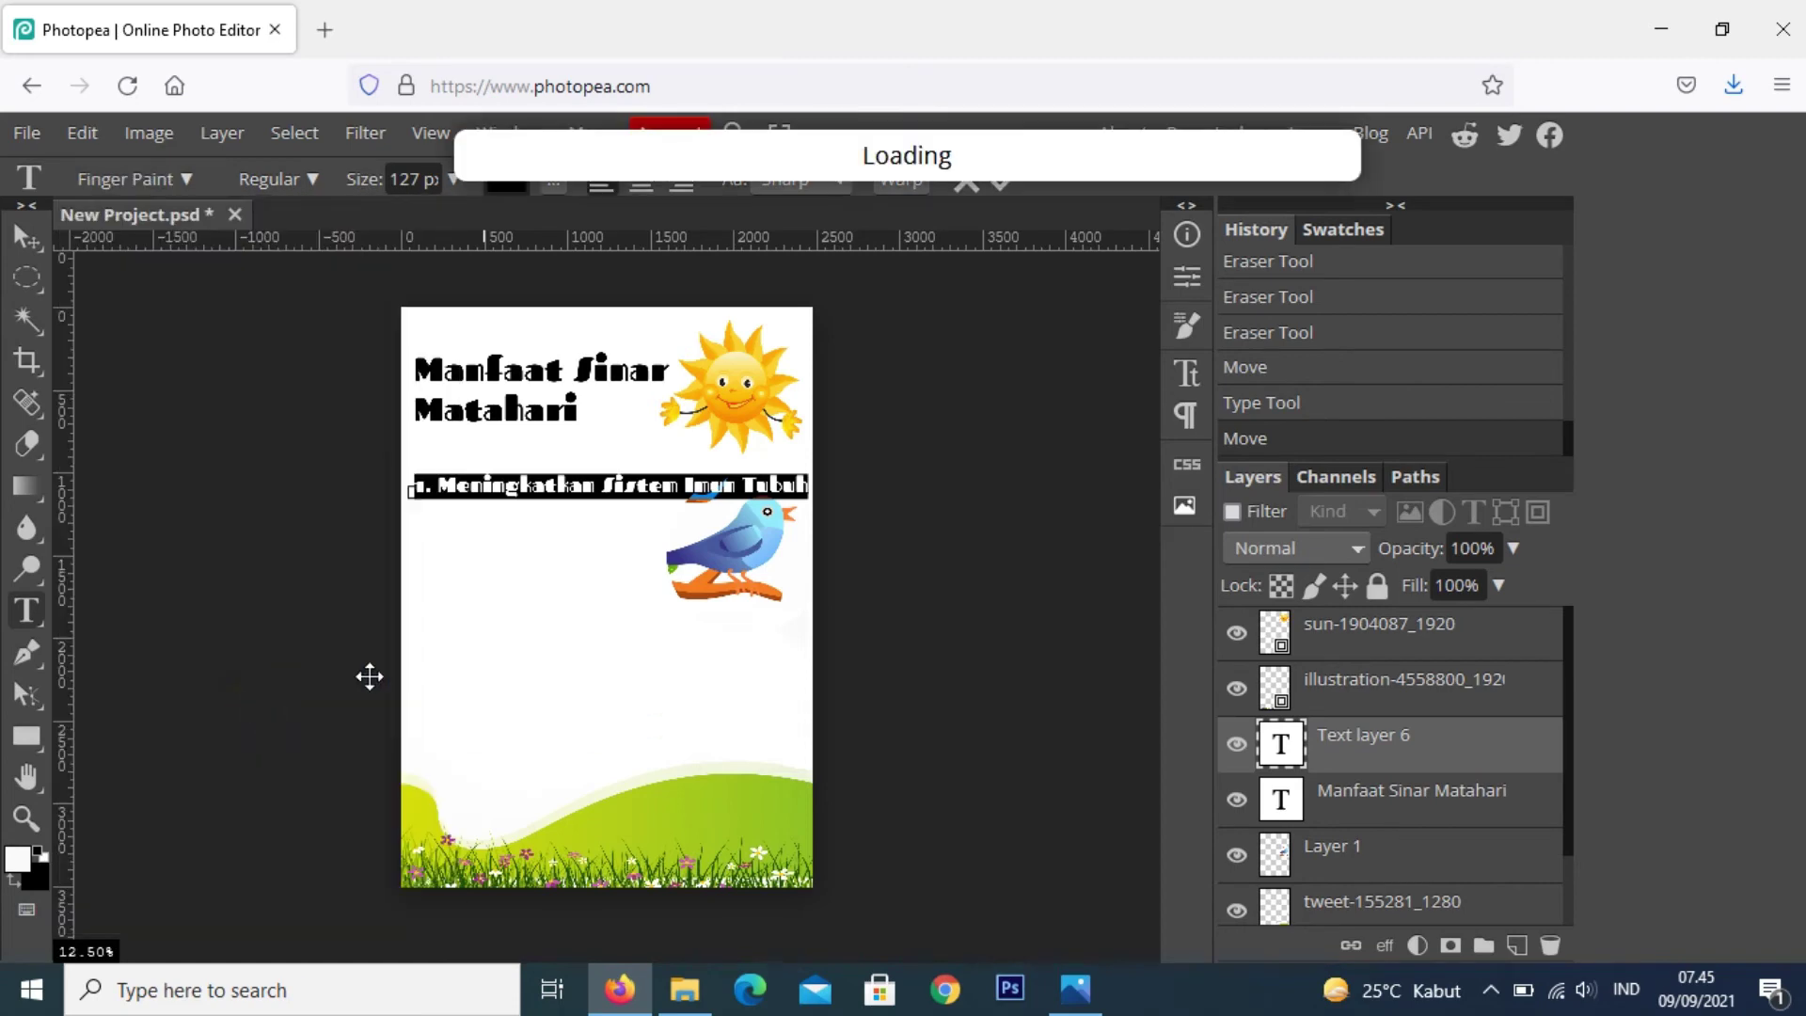
pyautogui.press('Escape')
pyautogui.press('v')
pyautogui.moveTo(669, 457); pyautogui.dragTo(668, 498)
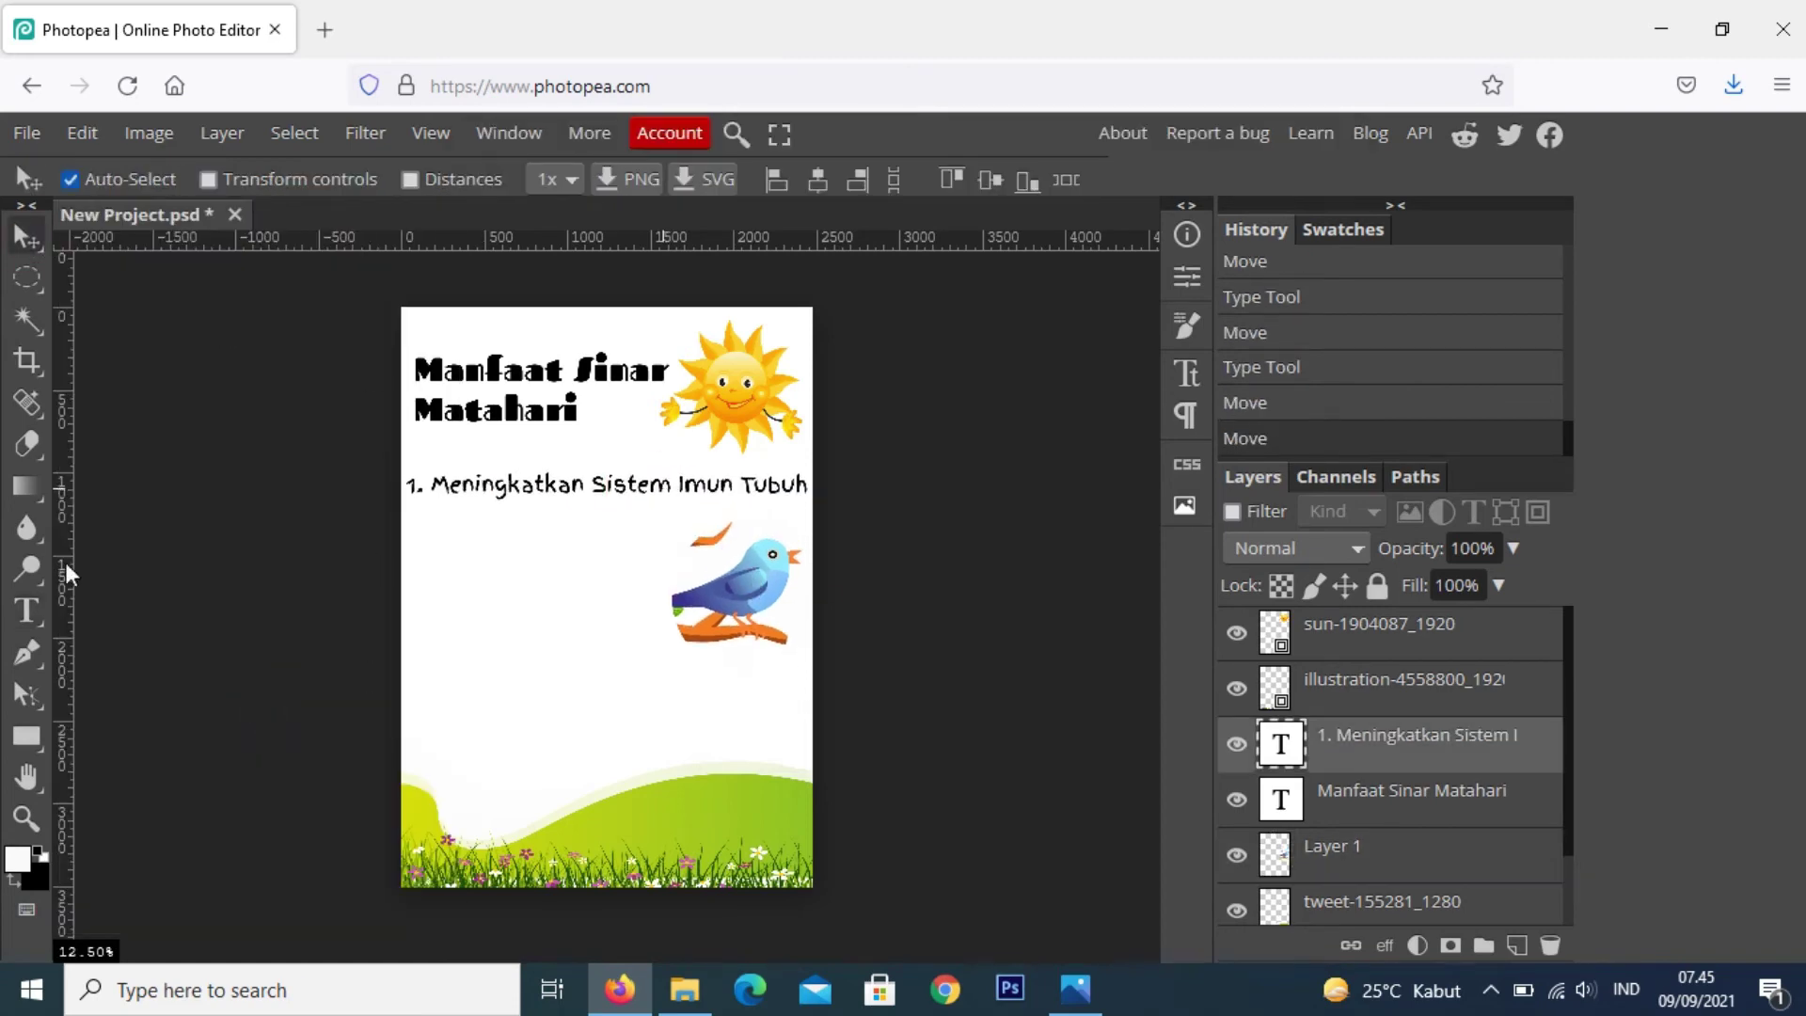
# Add the line "2. Memperkuat Kesehatan Tulang" below the first list item and shift it slightly to align with it
pyautogui.click(37, 622)
pyautogui.click(120, 616)
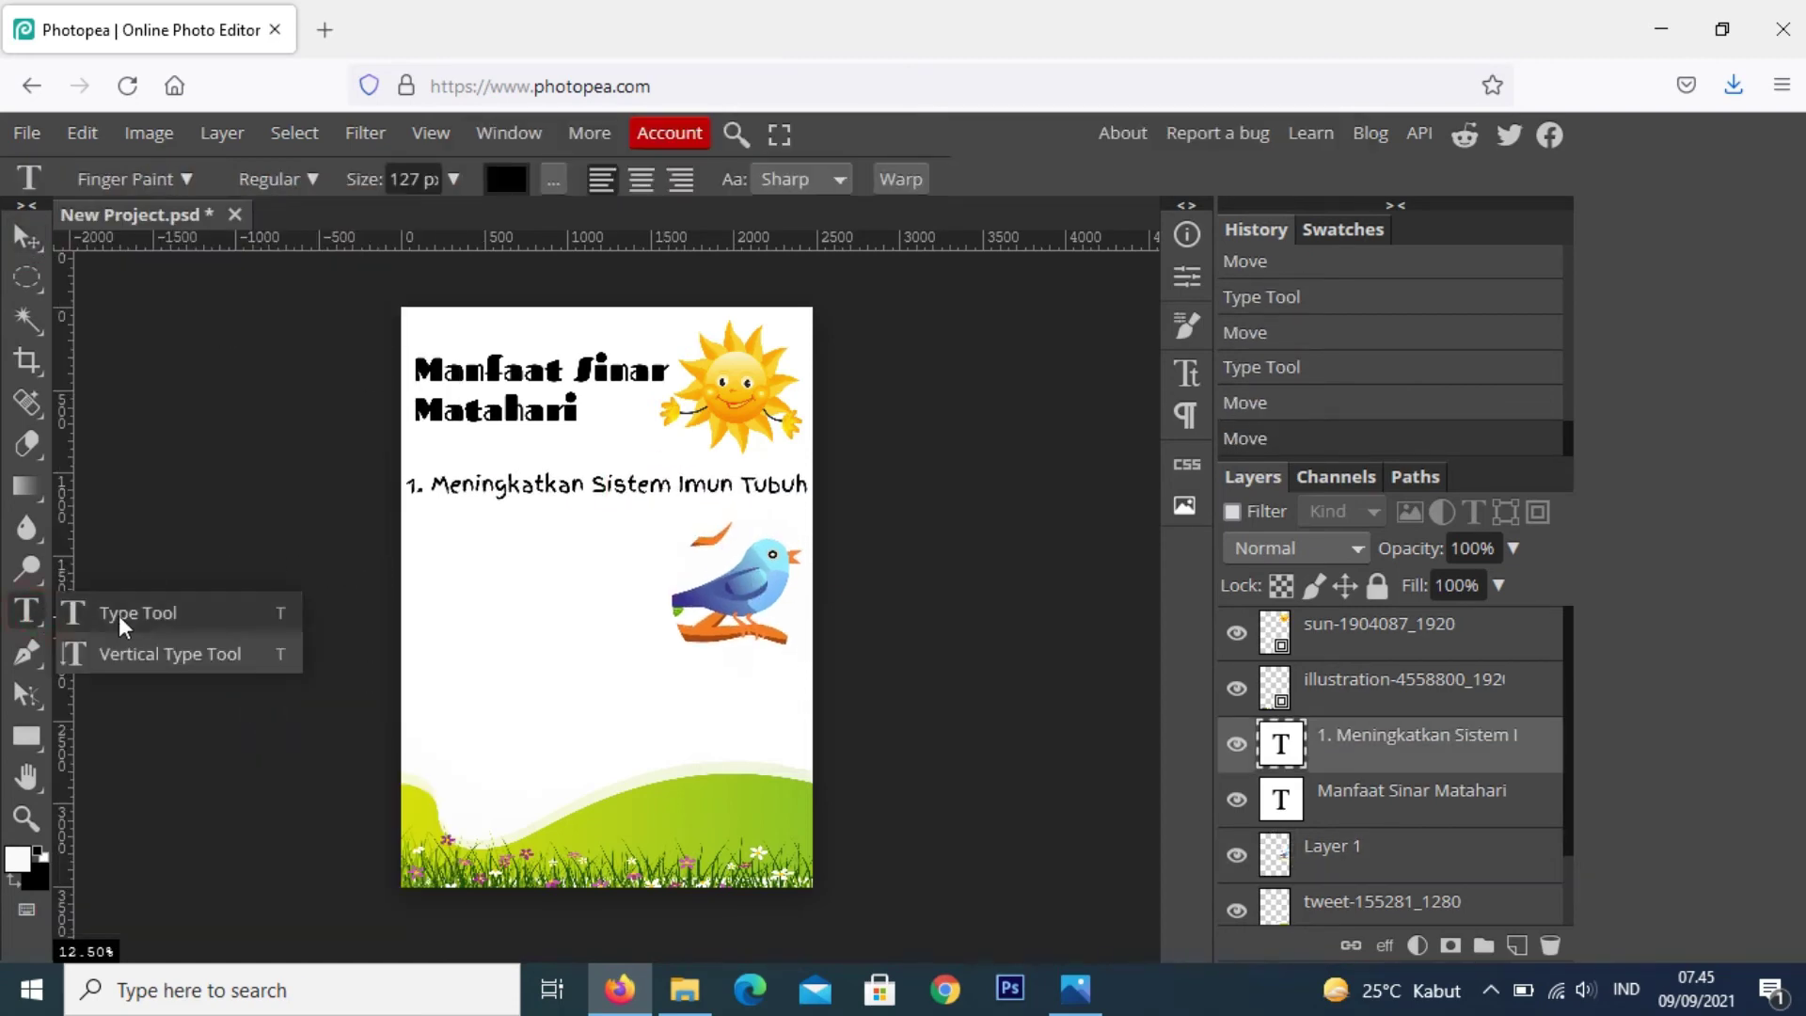
pyautogui.click(414, 533)
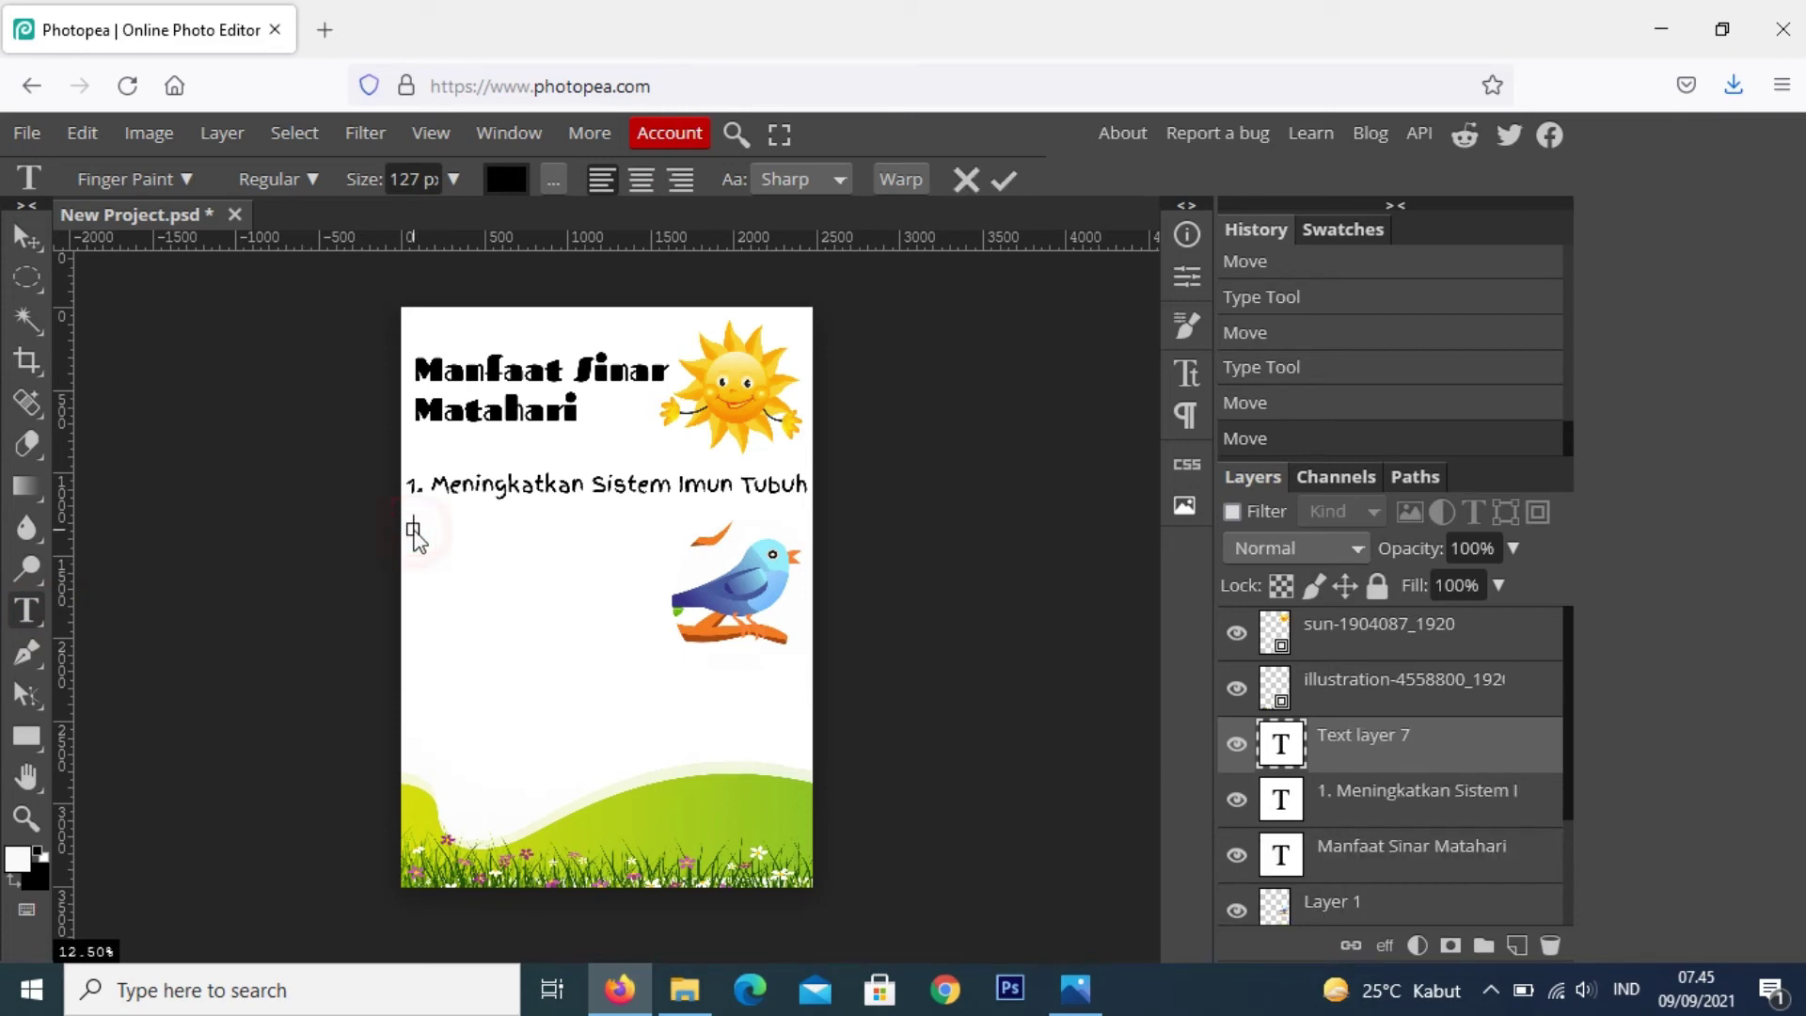
pyautogui.write('2. Memperkuat Kesehatan Tulang')
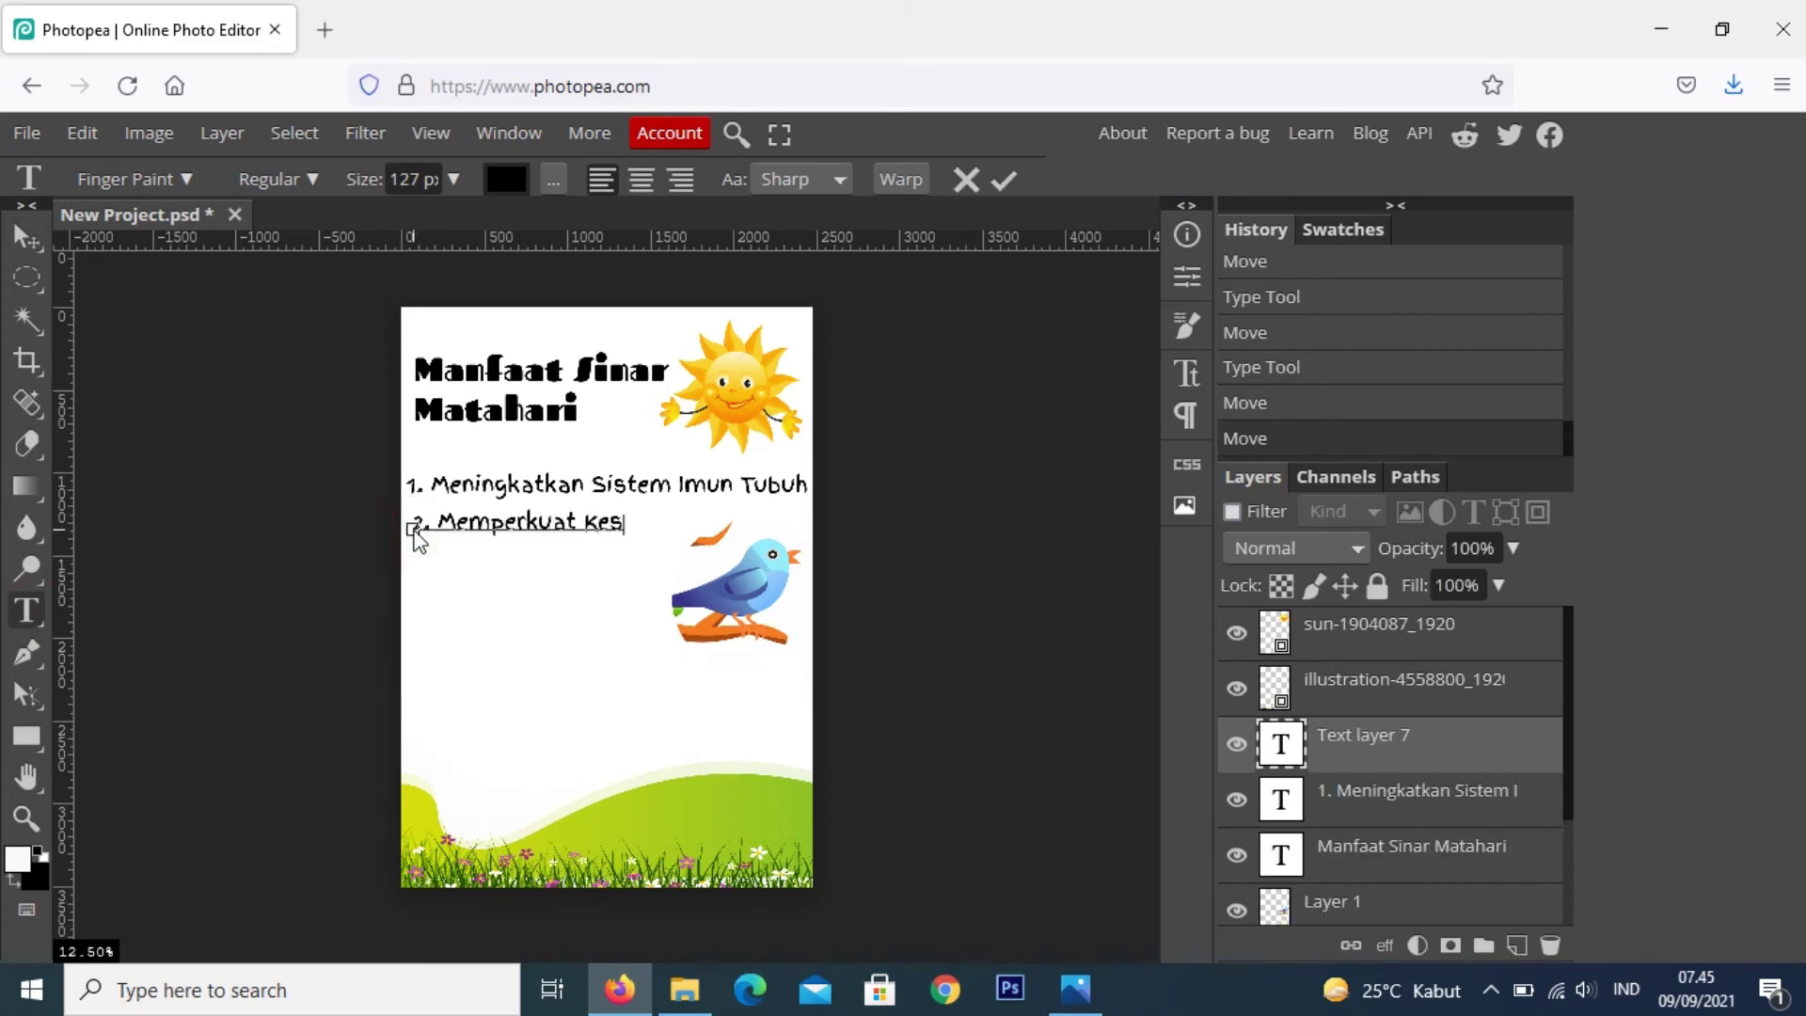
pyautogui.click(27, 237)
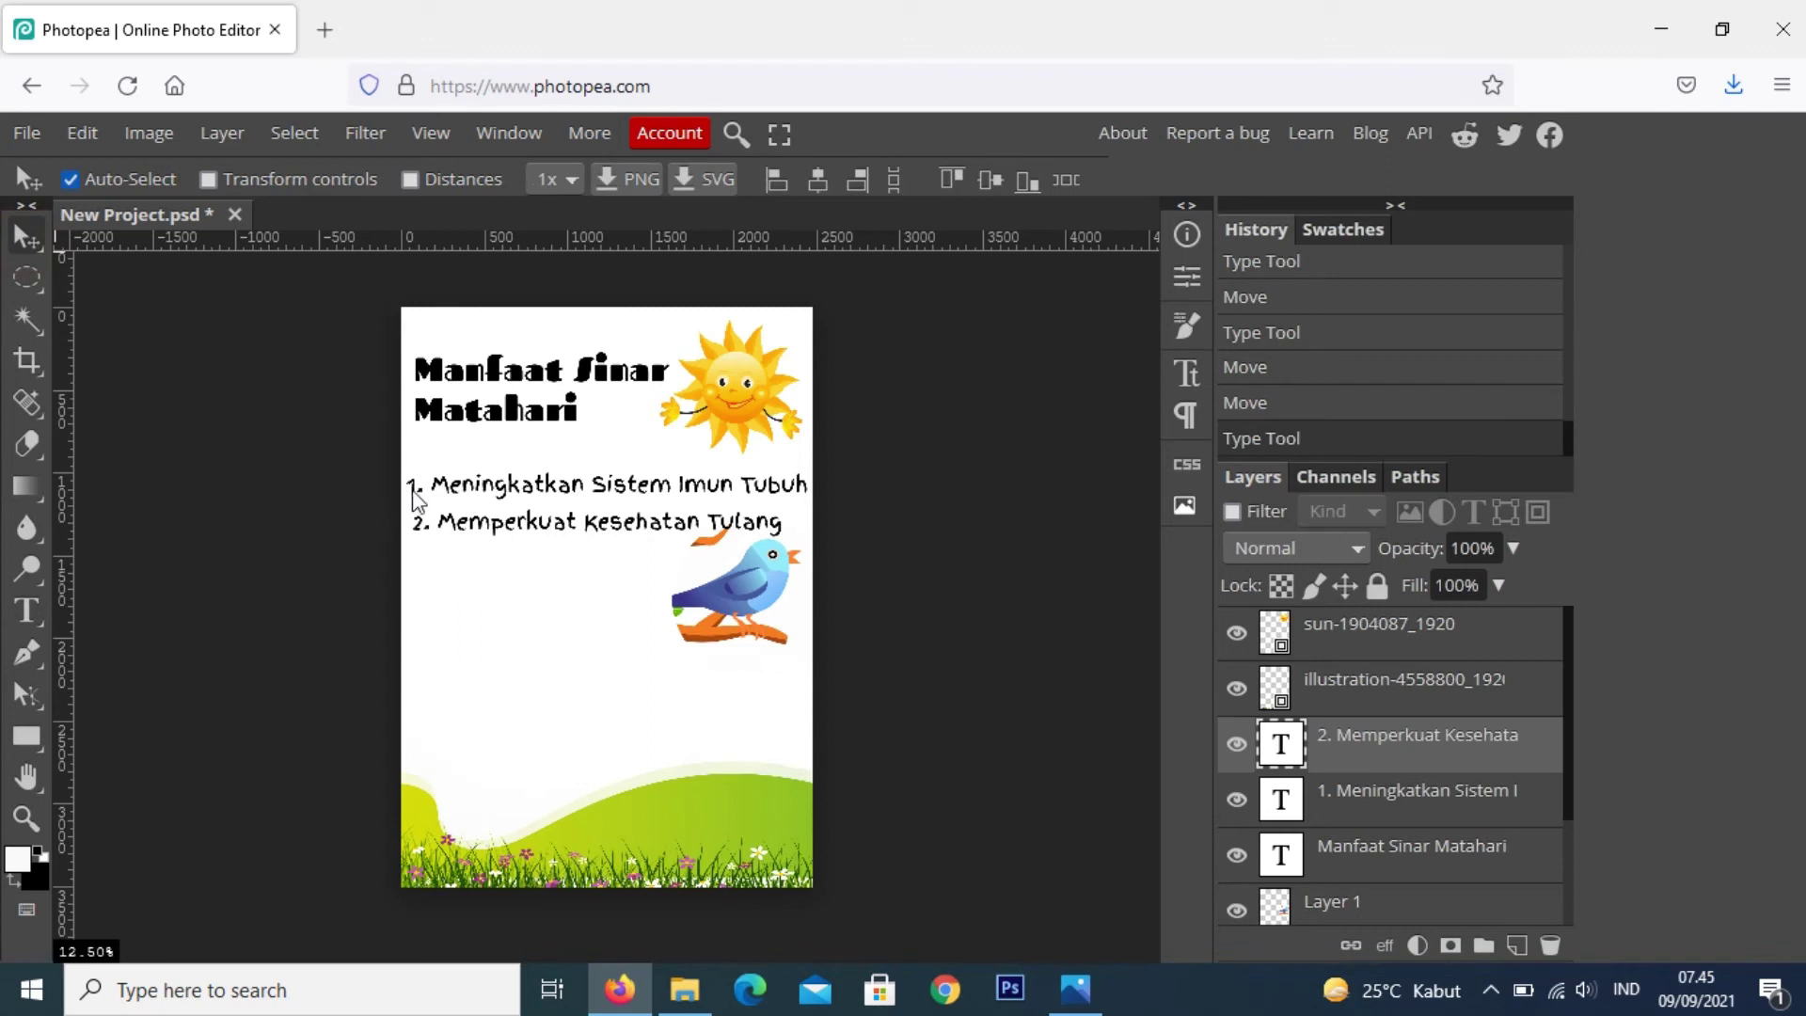
pyautogui.moveTo(481, 541); pyautogui.dragTo(481, 545)
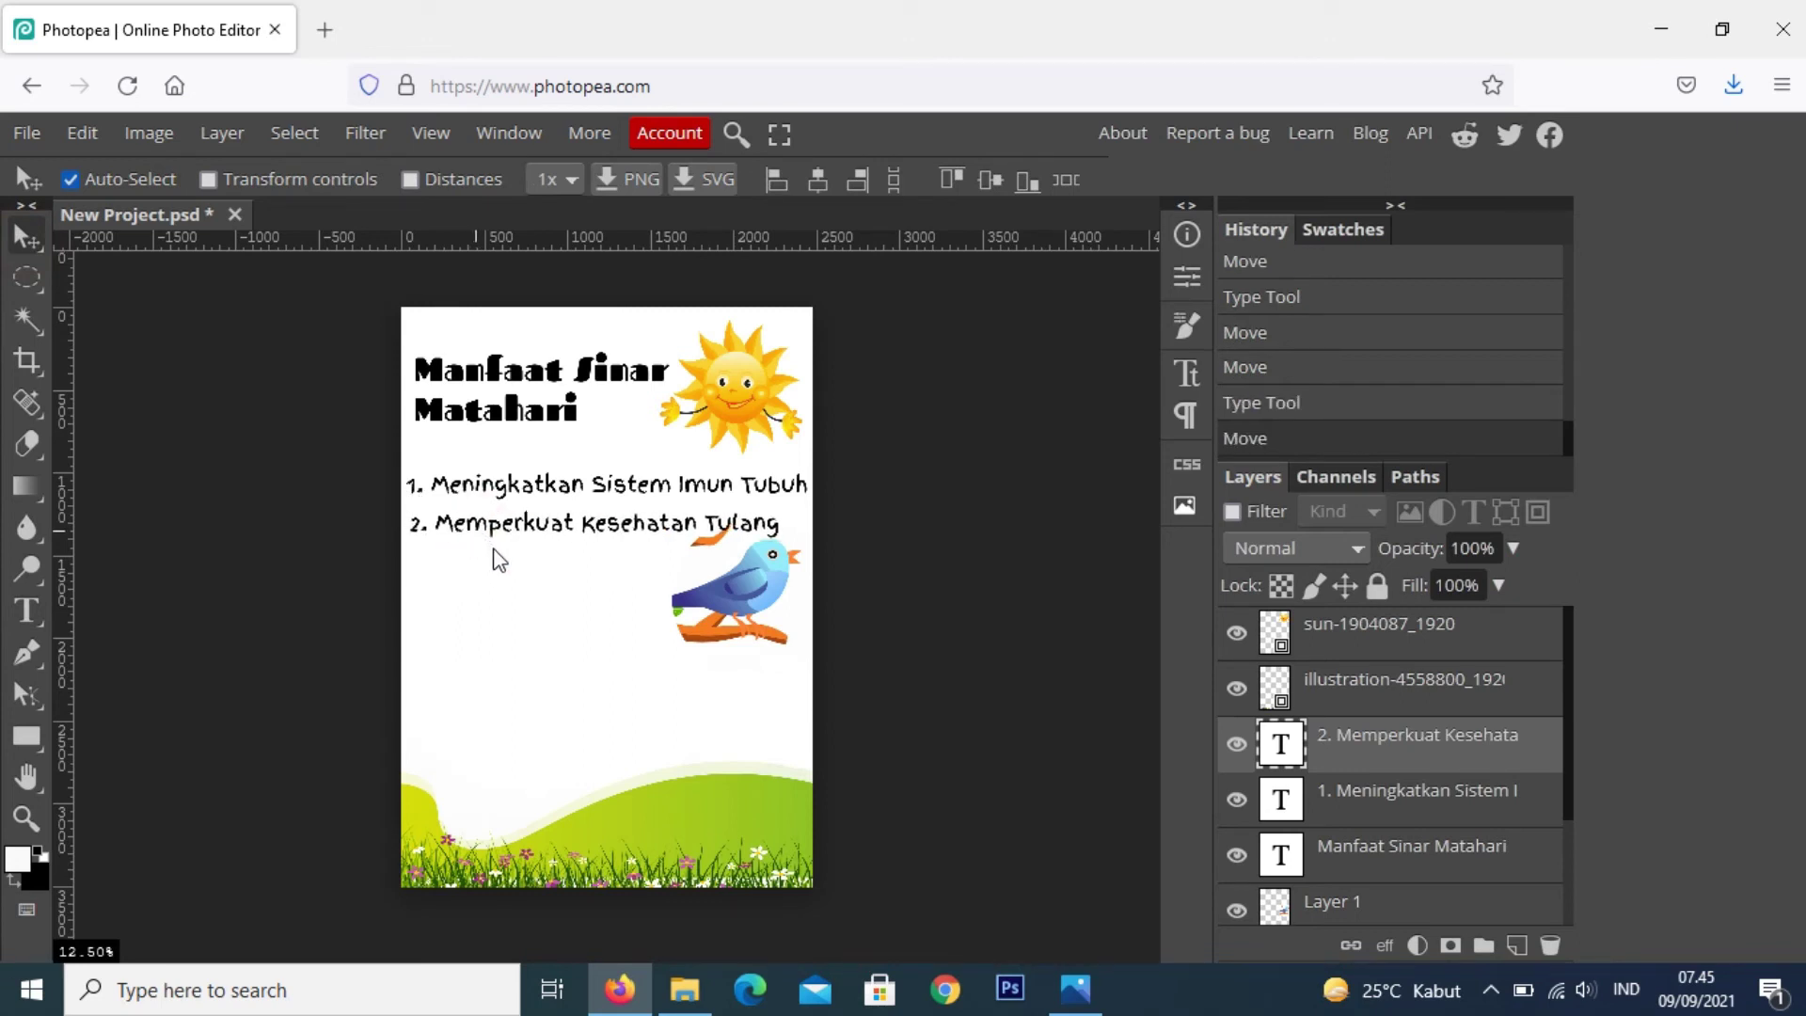
# Add the lines "3. Mengurangi Depresi Ringan" and "4. Meningkatkan Kualitas Tidur" as separate texts below the second list item
pyautogui.press('t')
pyautogui.click(414, 569)
pyautogui.write('3. Mengurangi Depresi Ringan')
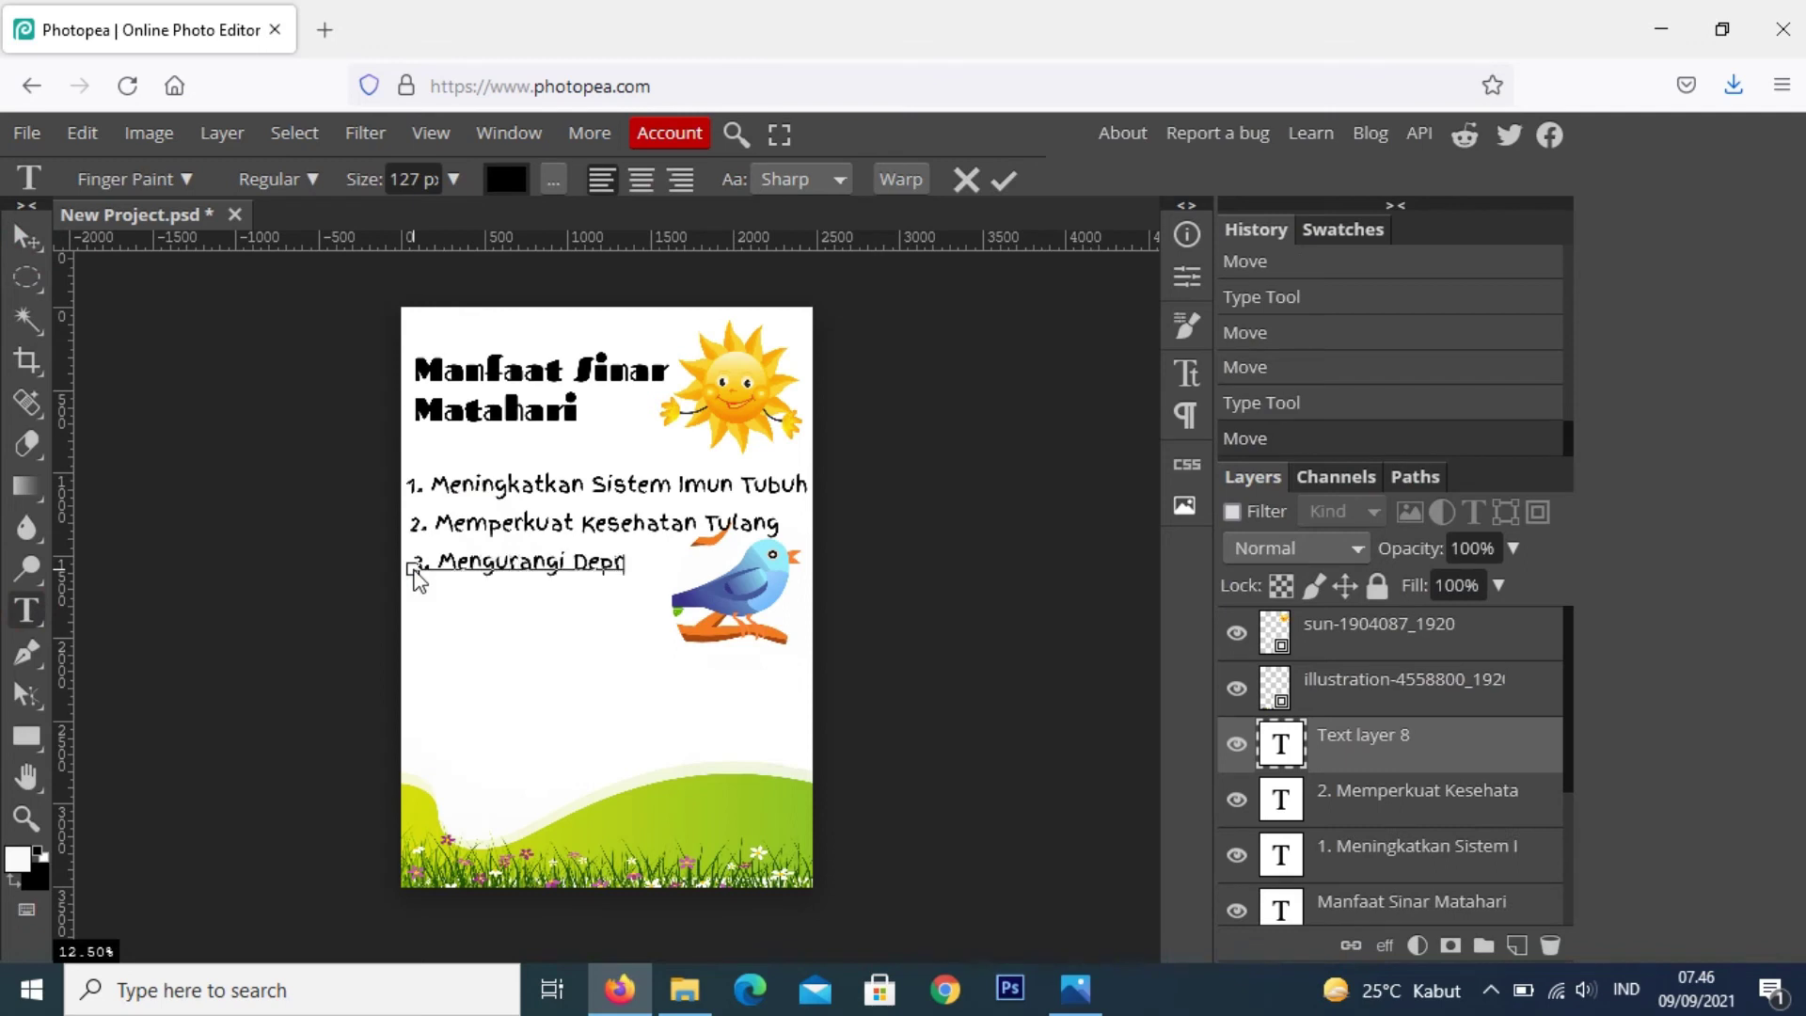
pyautogui.click(428, 616)
pyautogui.click(414, 606)
pyautogui.write('4. Meningkatkan Kualitas Tidur')
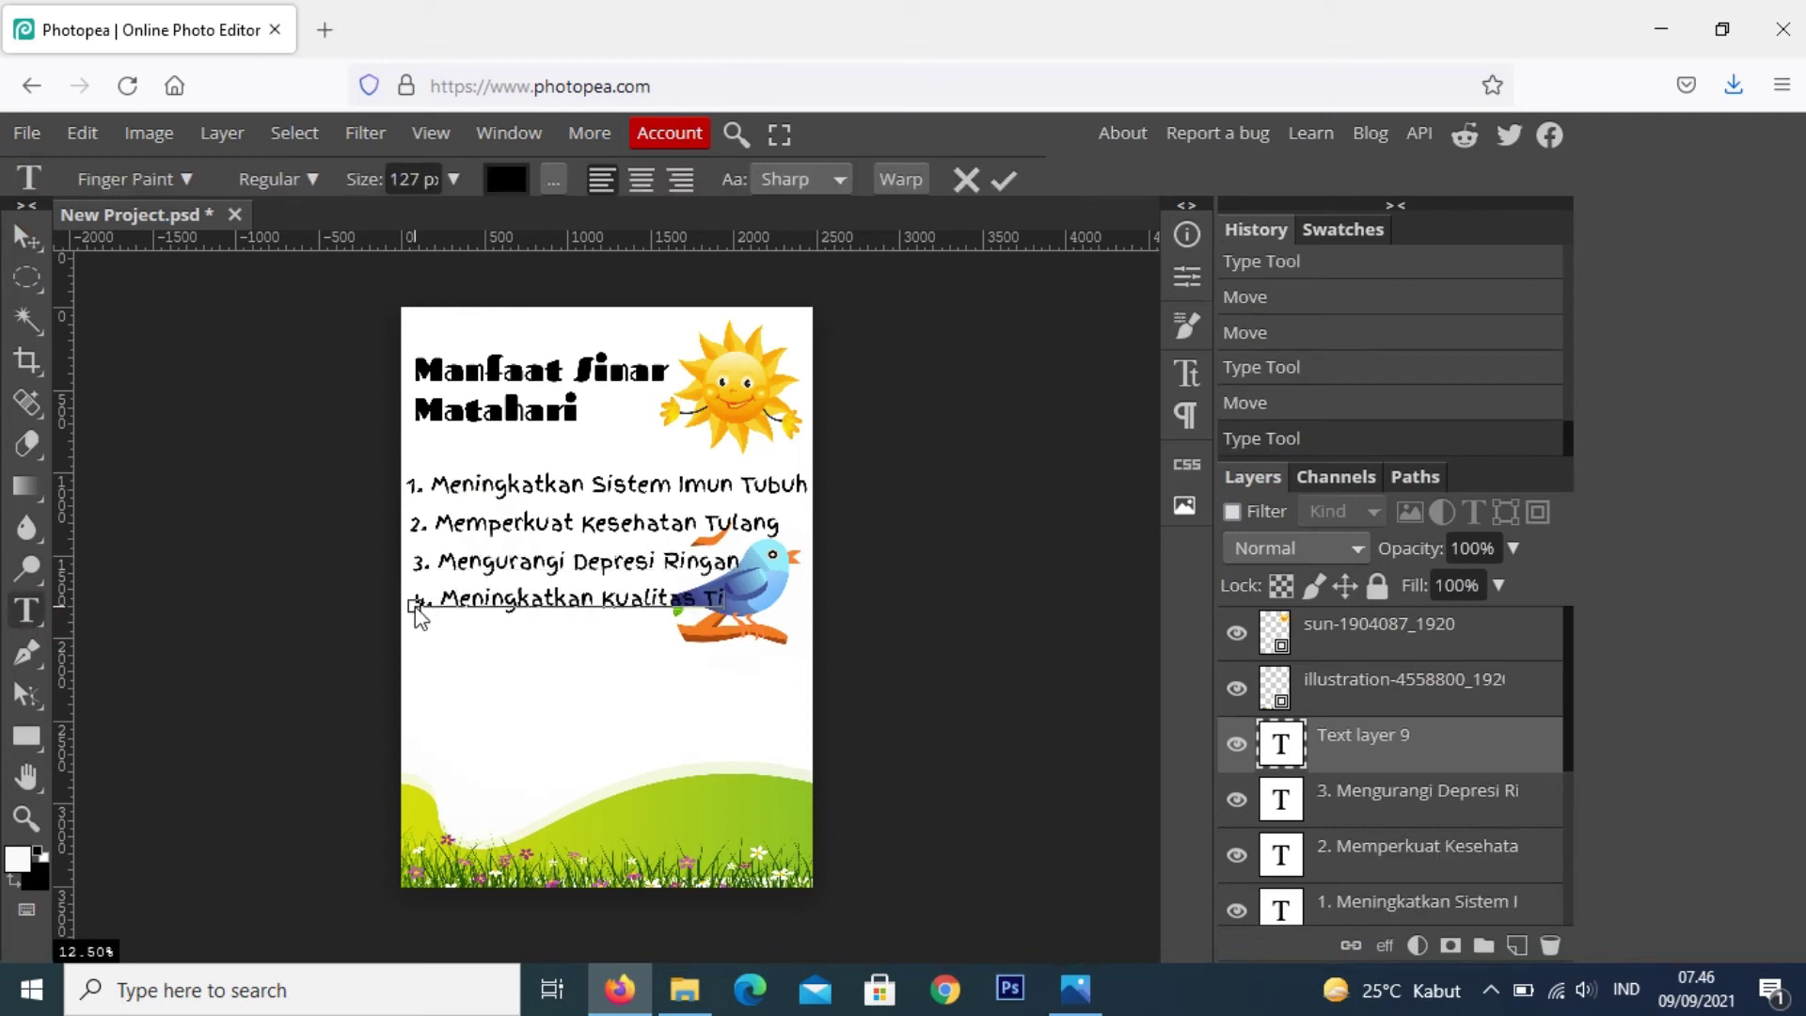
pyautogui.click(420, 674)
# Add the line "5. Menyembuhkan Penyakit Kulit" below the fourth item and move the bird down onto the meadow's right side
pyautogui.click(416, 651)
pyautogui.write('5. Menyembuhkan Penyakit Kulit')
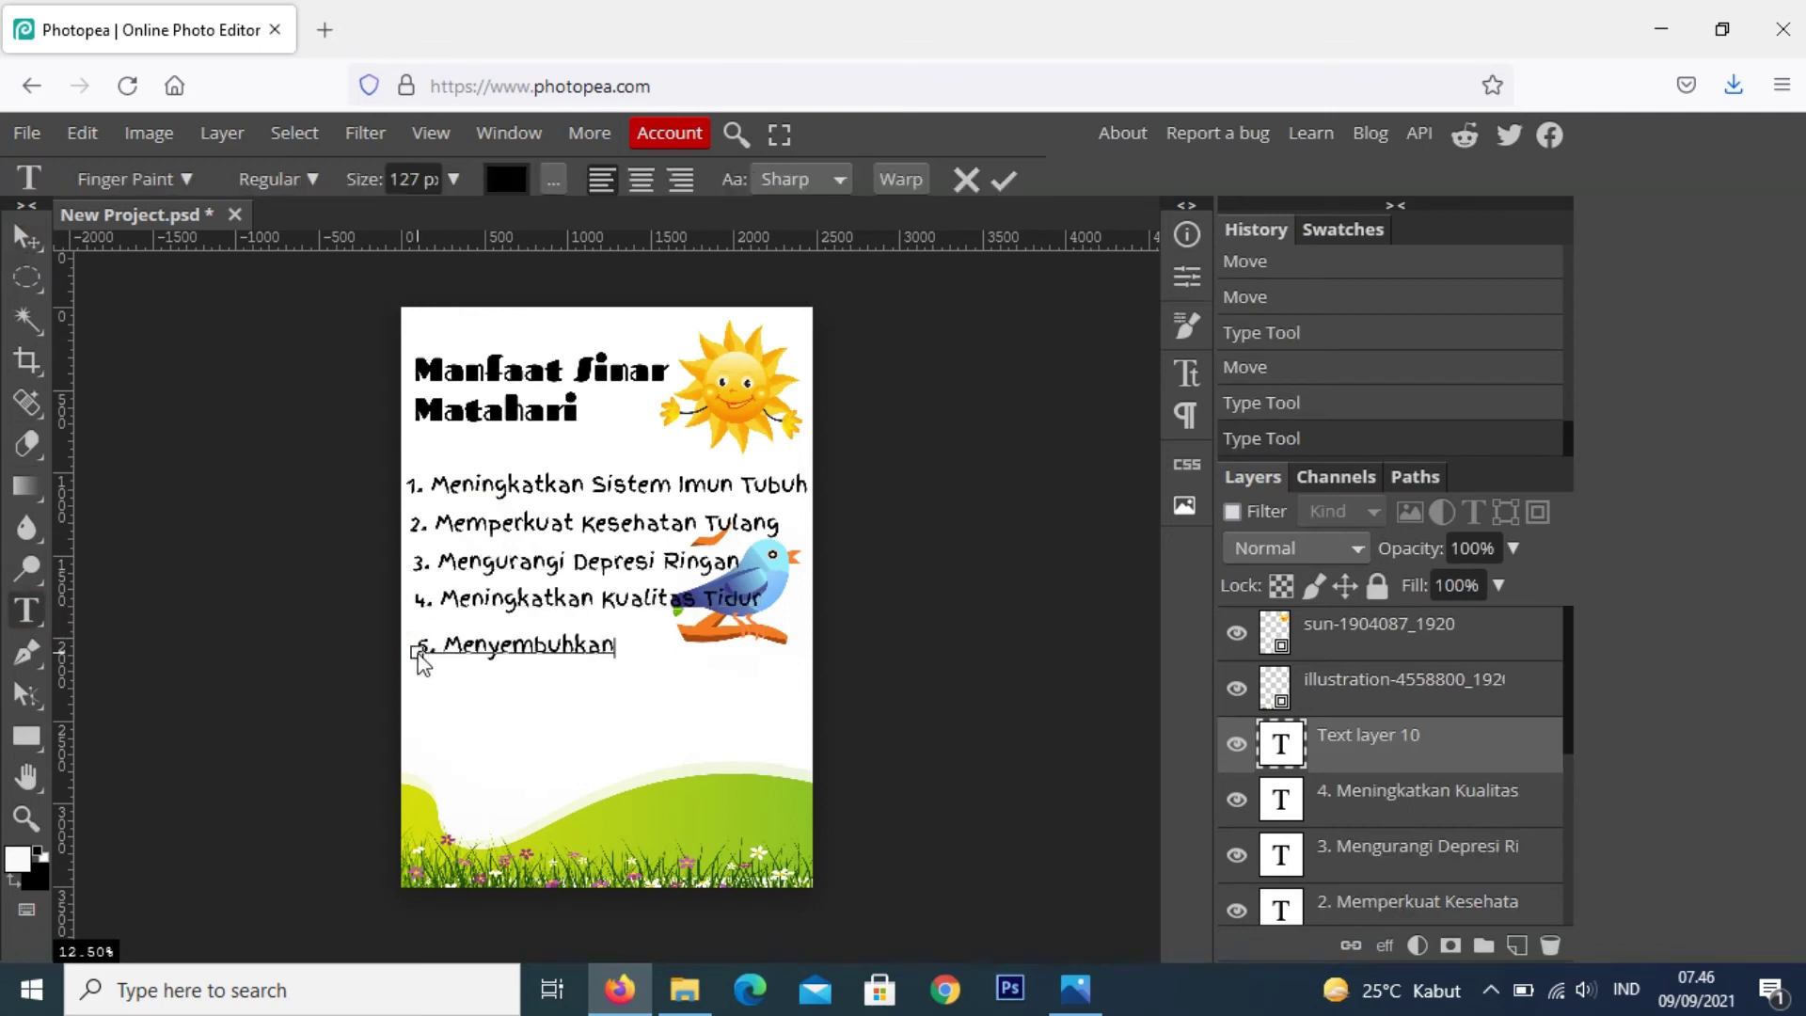
pyautogui.click(26, 238)
pyautogui.moveTo(752, 574); pyautogui.dragTo(781, 786)
# Add the text "Ayo Berjemur!" in Florante at Lau and center it between the list and the bird
pyautogui.click(27, 610)
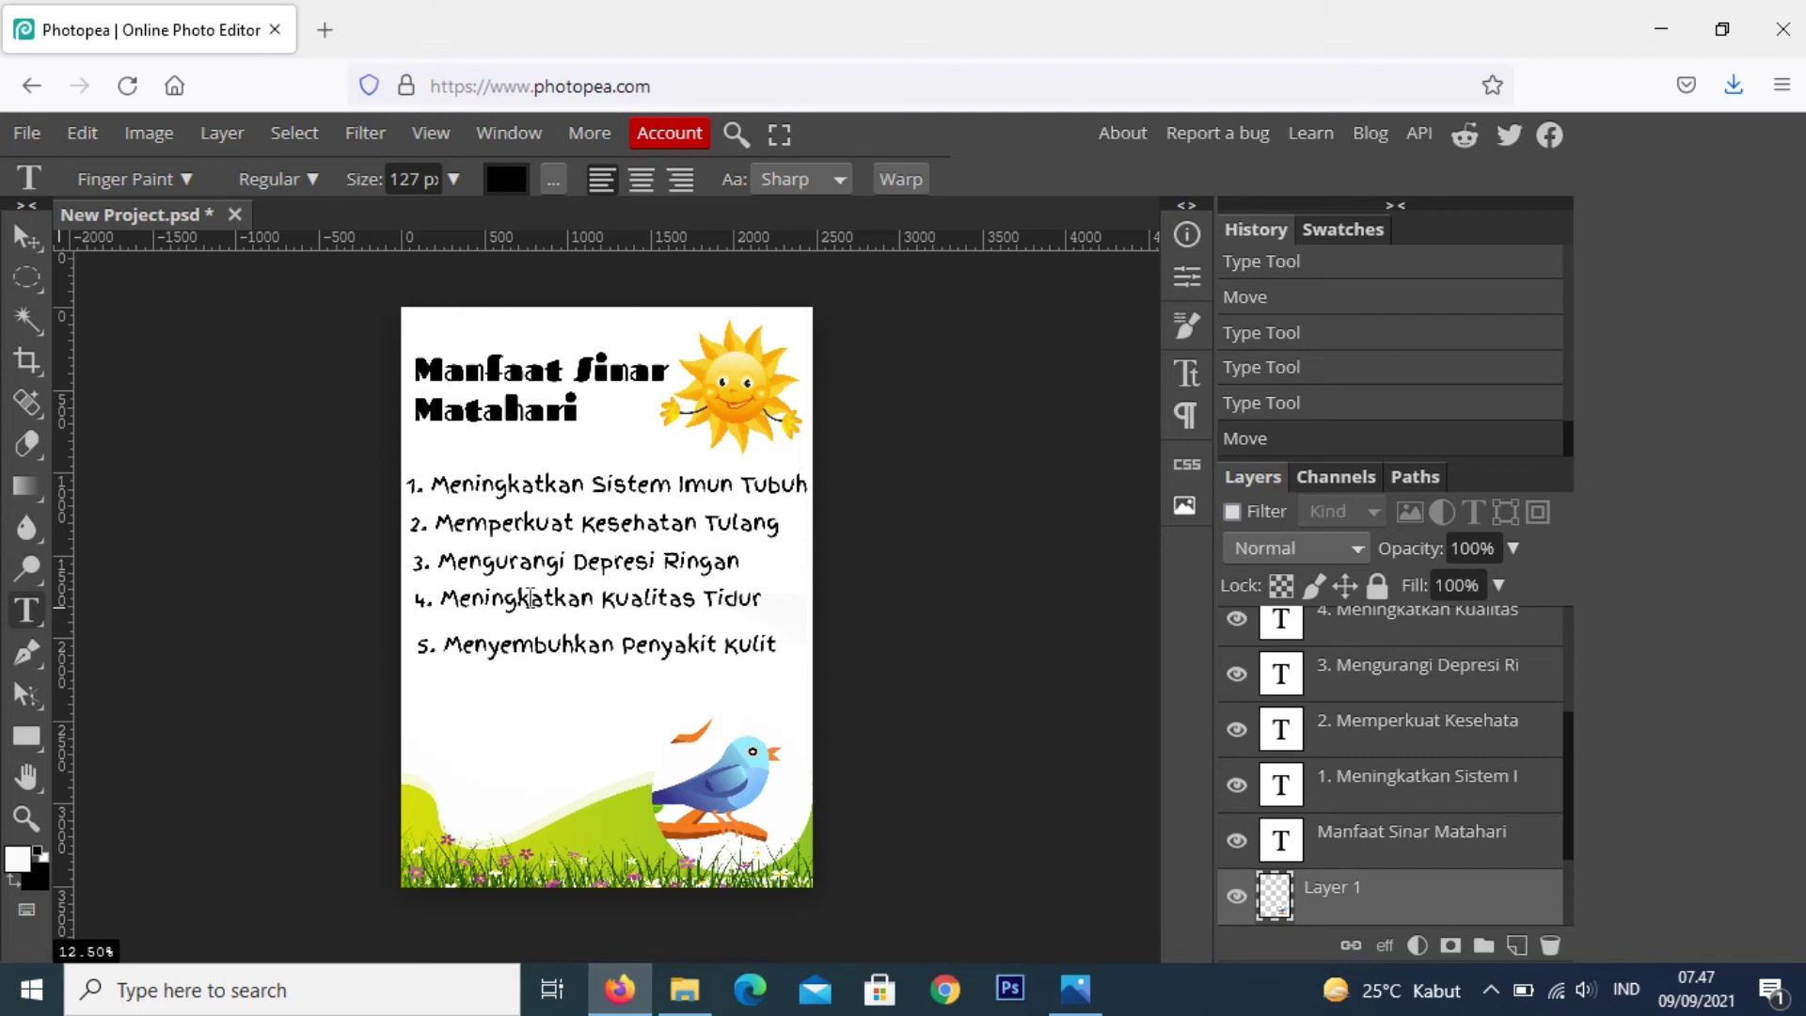
pyautogui.click(521, 714)
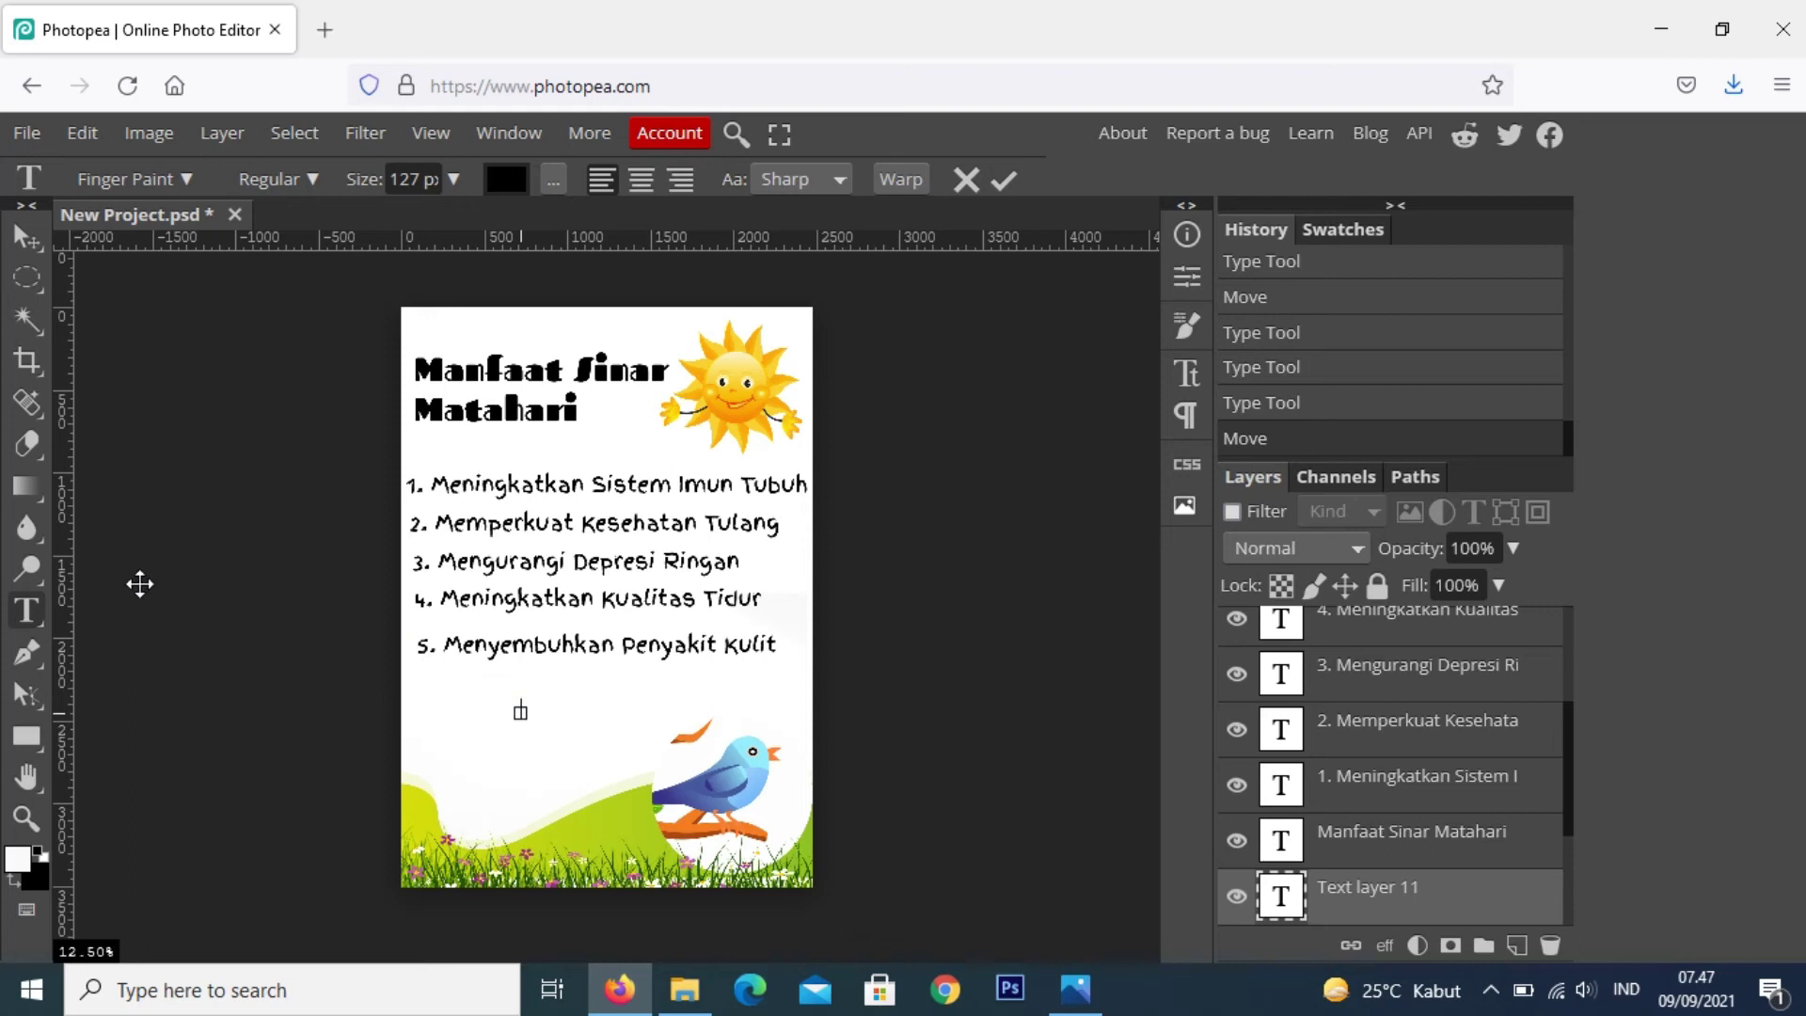
pyautogui.write('Ayo BErjemur')
pyautogui.hotkey('ctrl', 'a')
pyautogui.click(132, 179)
pyautogui.click(310, 730)
pyautogui.press('End')
pyautogui.write('!')
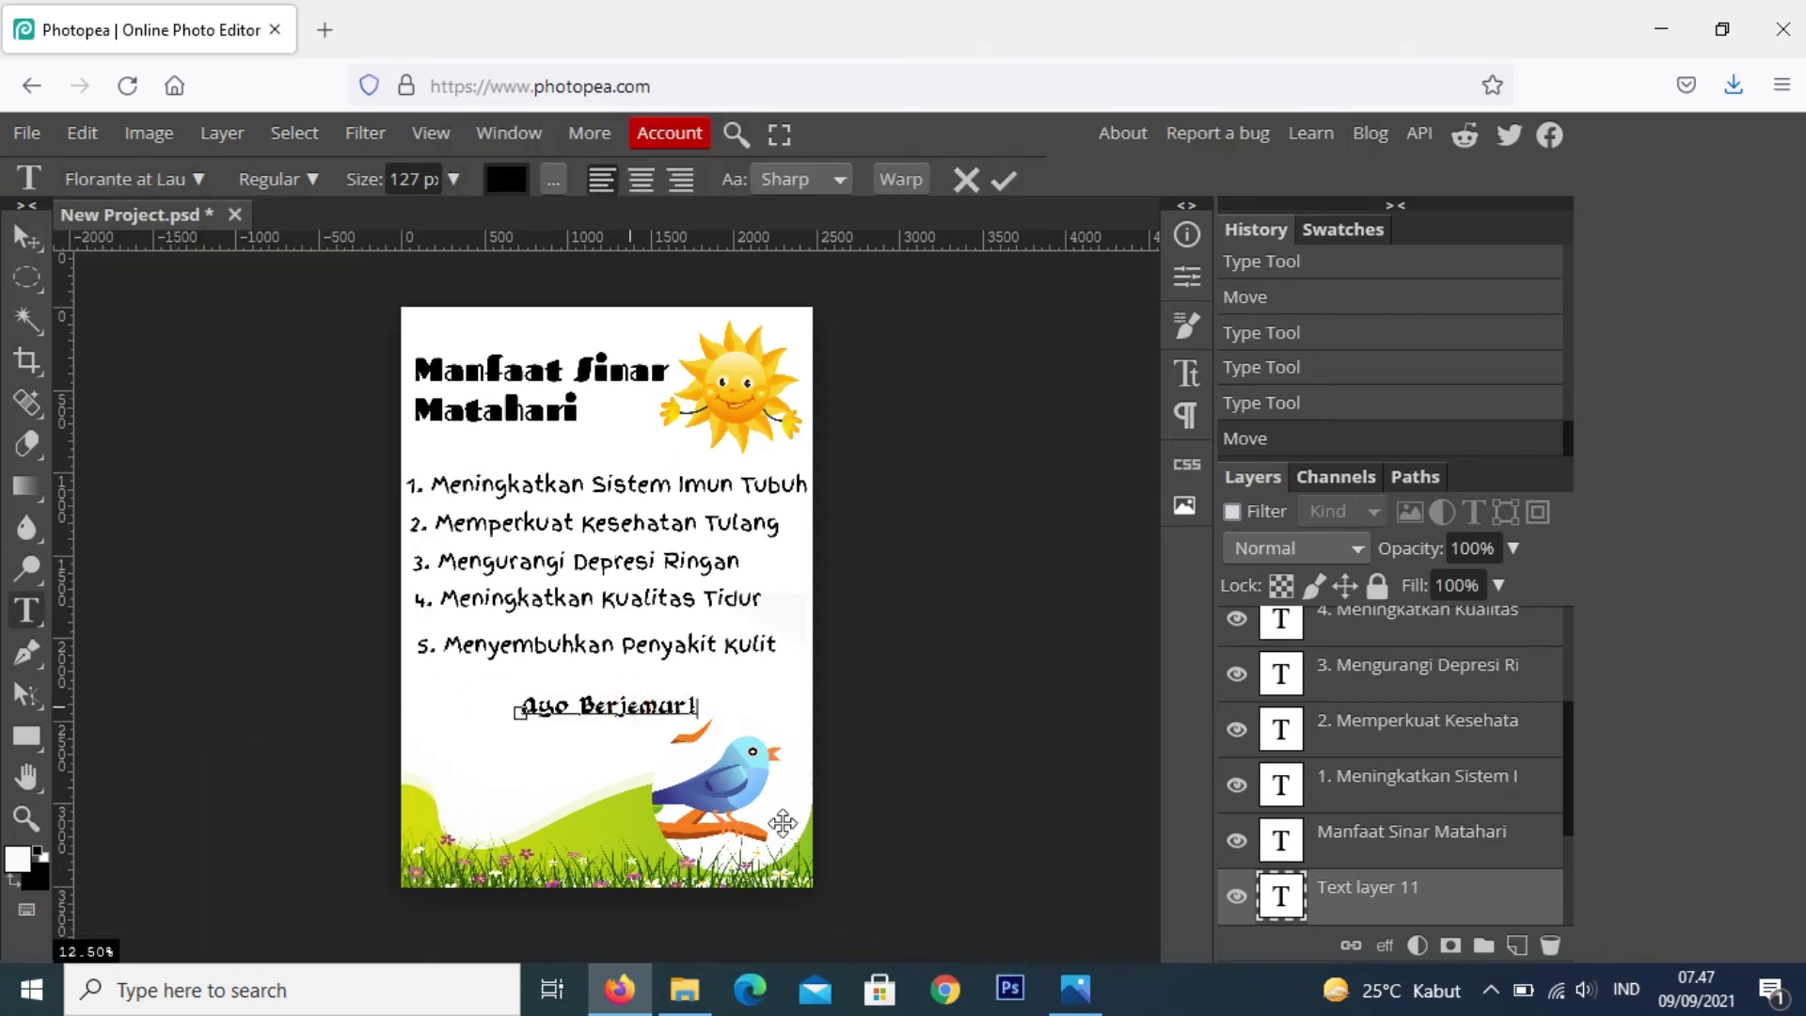
pyautogui.click(26, 237)
pyautogui.moveTo(516, 793); pyautogui.dragTo(598, 724)
# Try to change the font of the "Ayo Berjemur!" text to Fugaz One
pyautogui.click(27, 612)
pyautogui.click(131, 179)
pyautogui.click(150, 446)
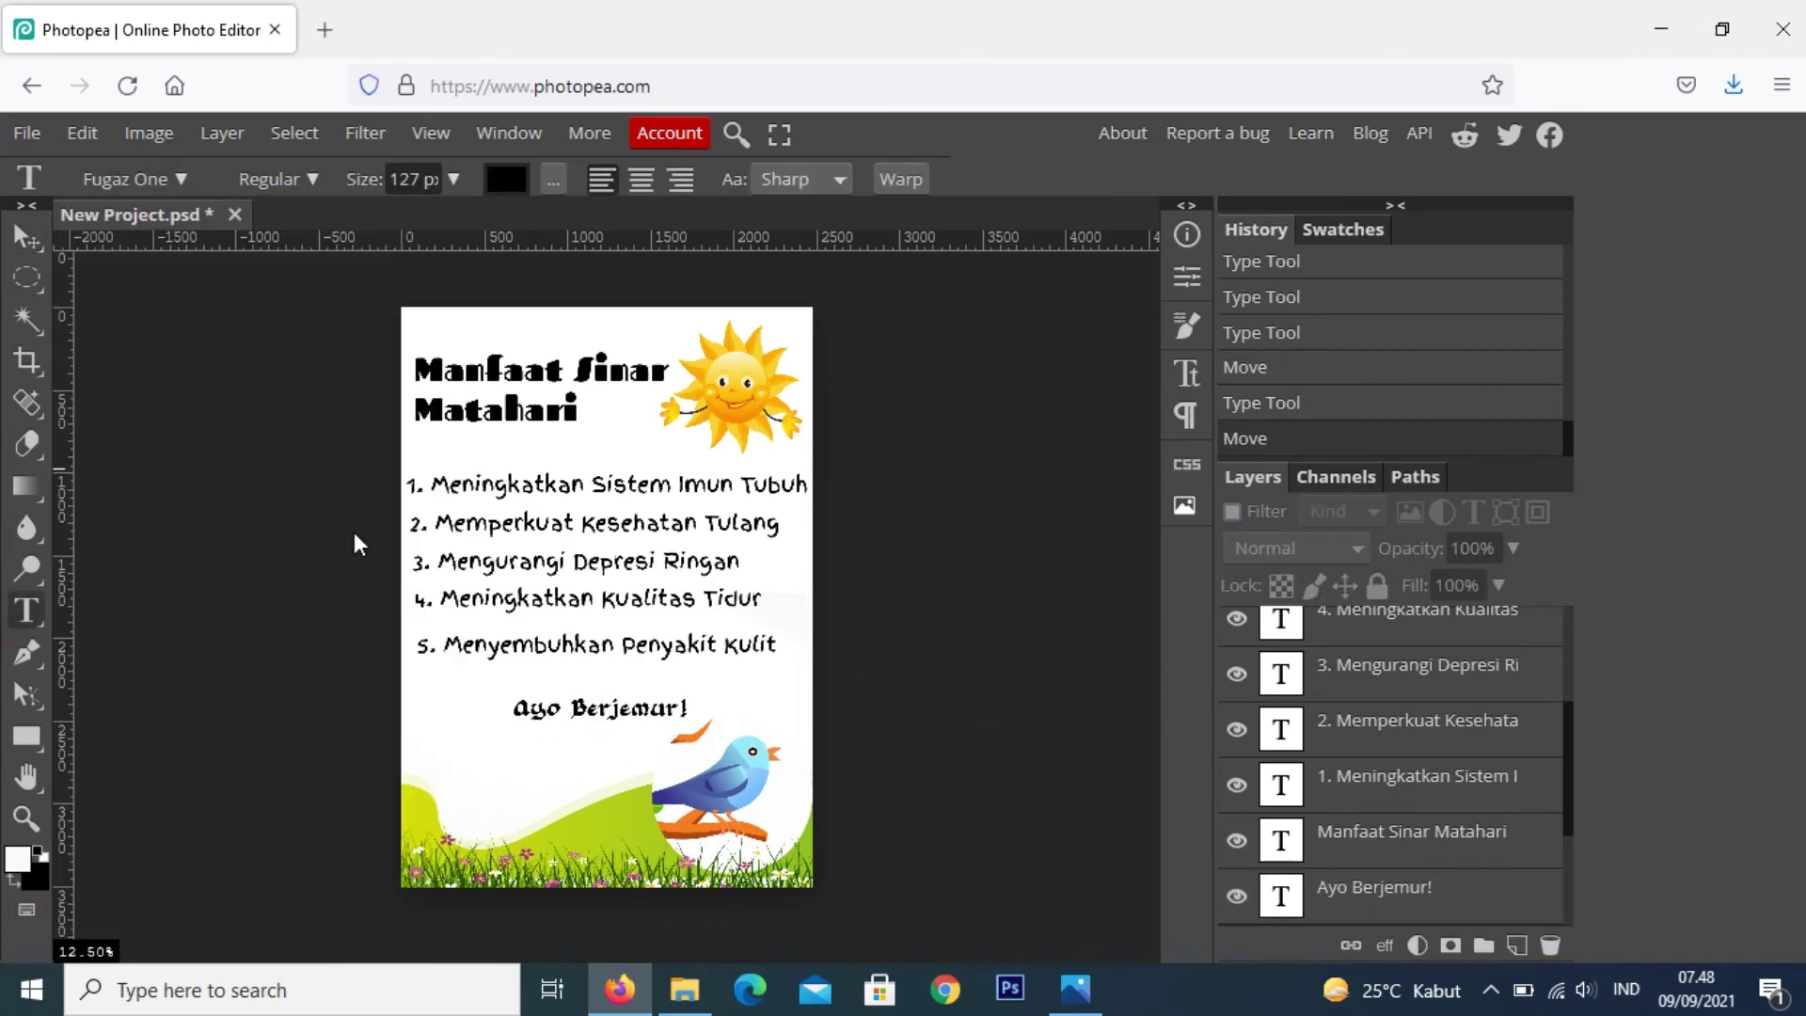
# Set the "Ayo Berjemur!" text in 173 px Freckle Face and center it just below the fifth list item
pyautogui.tripleClick(683, 712)
pyautogui.click(132, 179)
pyautogui.click(341, 658)
pyautogui.click(26, 237)
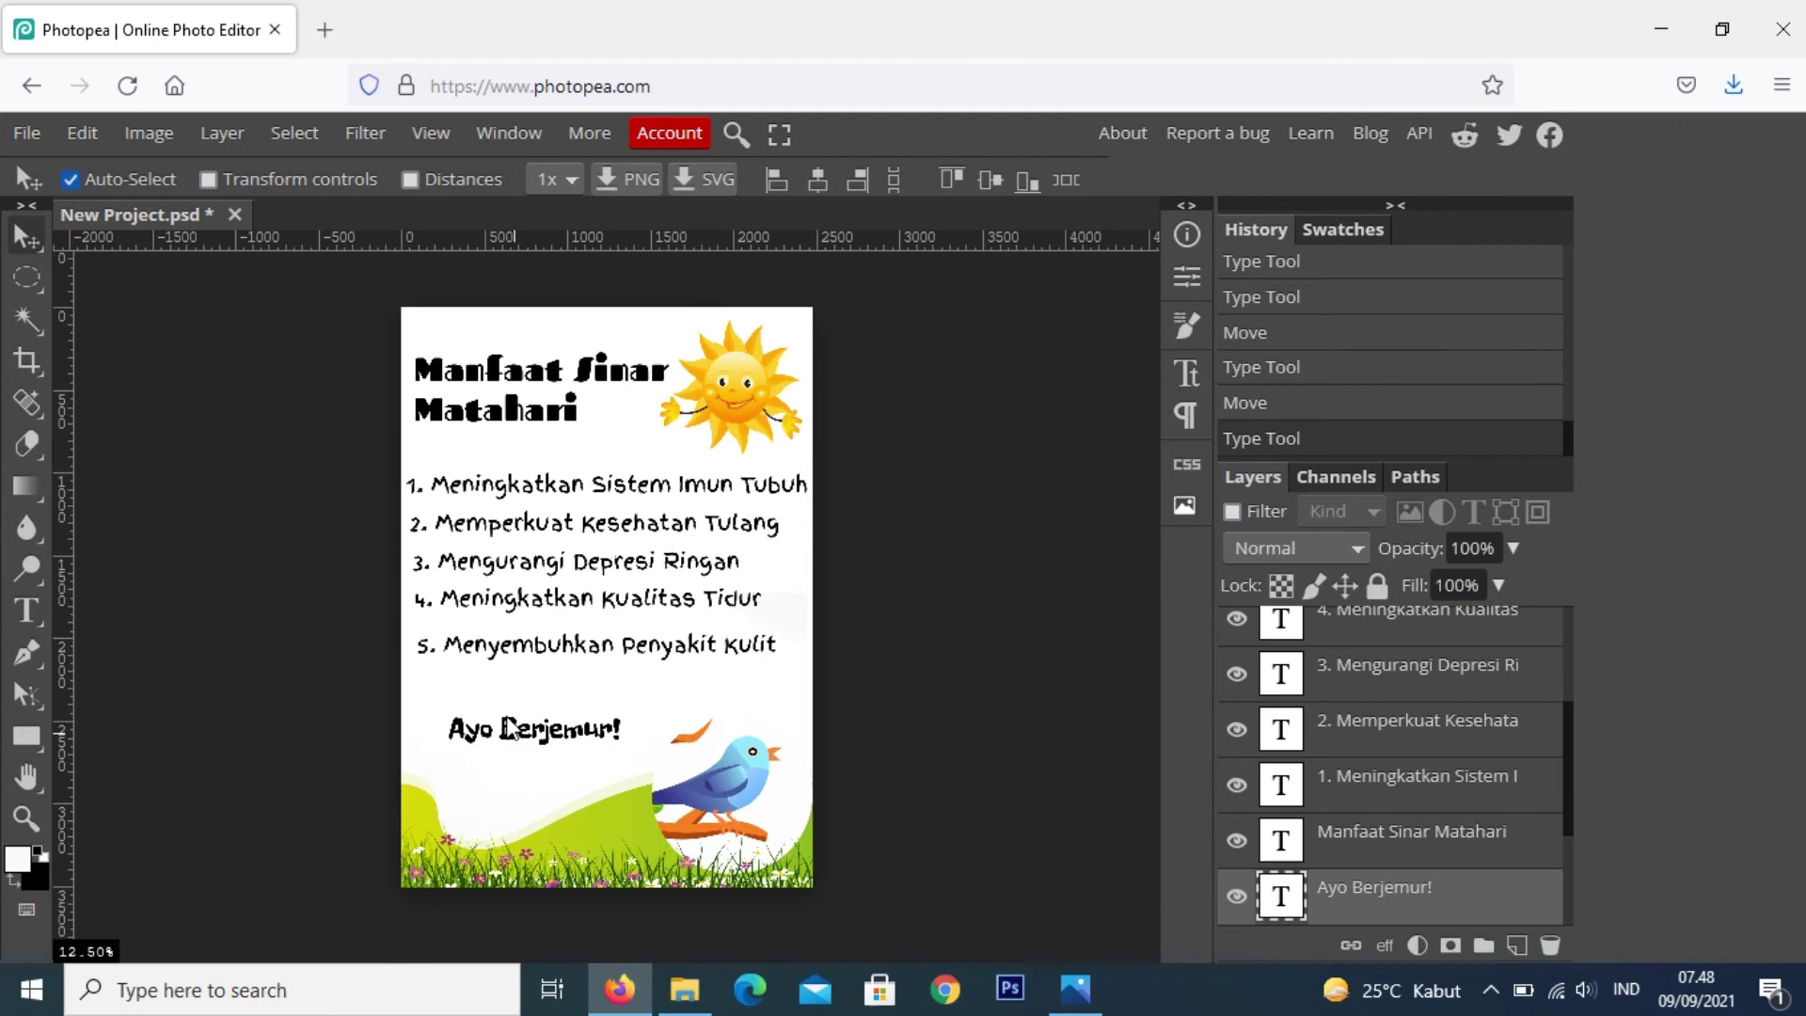
pyautogui.moveTo(515, 731); pyautogui.dragTo(588, 703)
pyautogui.click(989, 710)
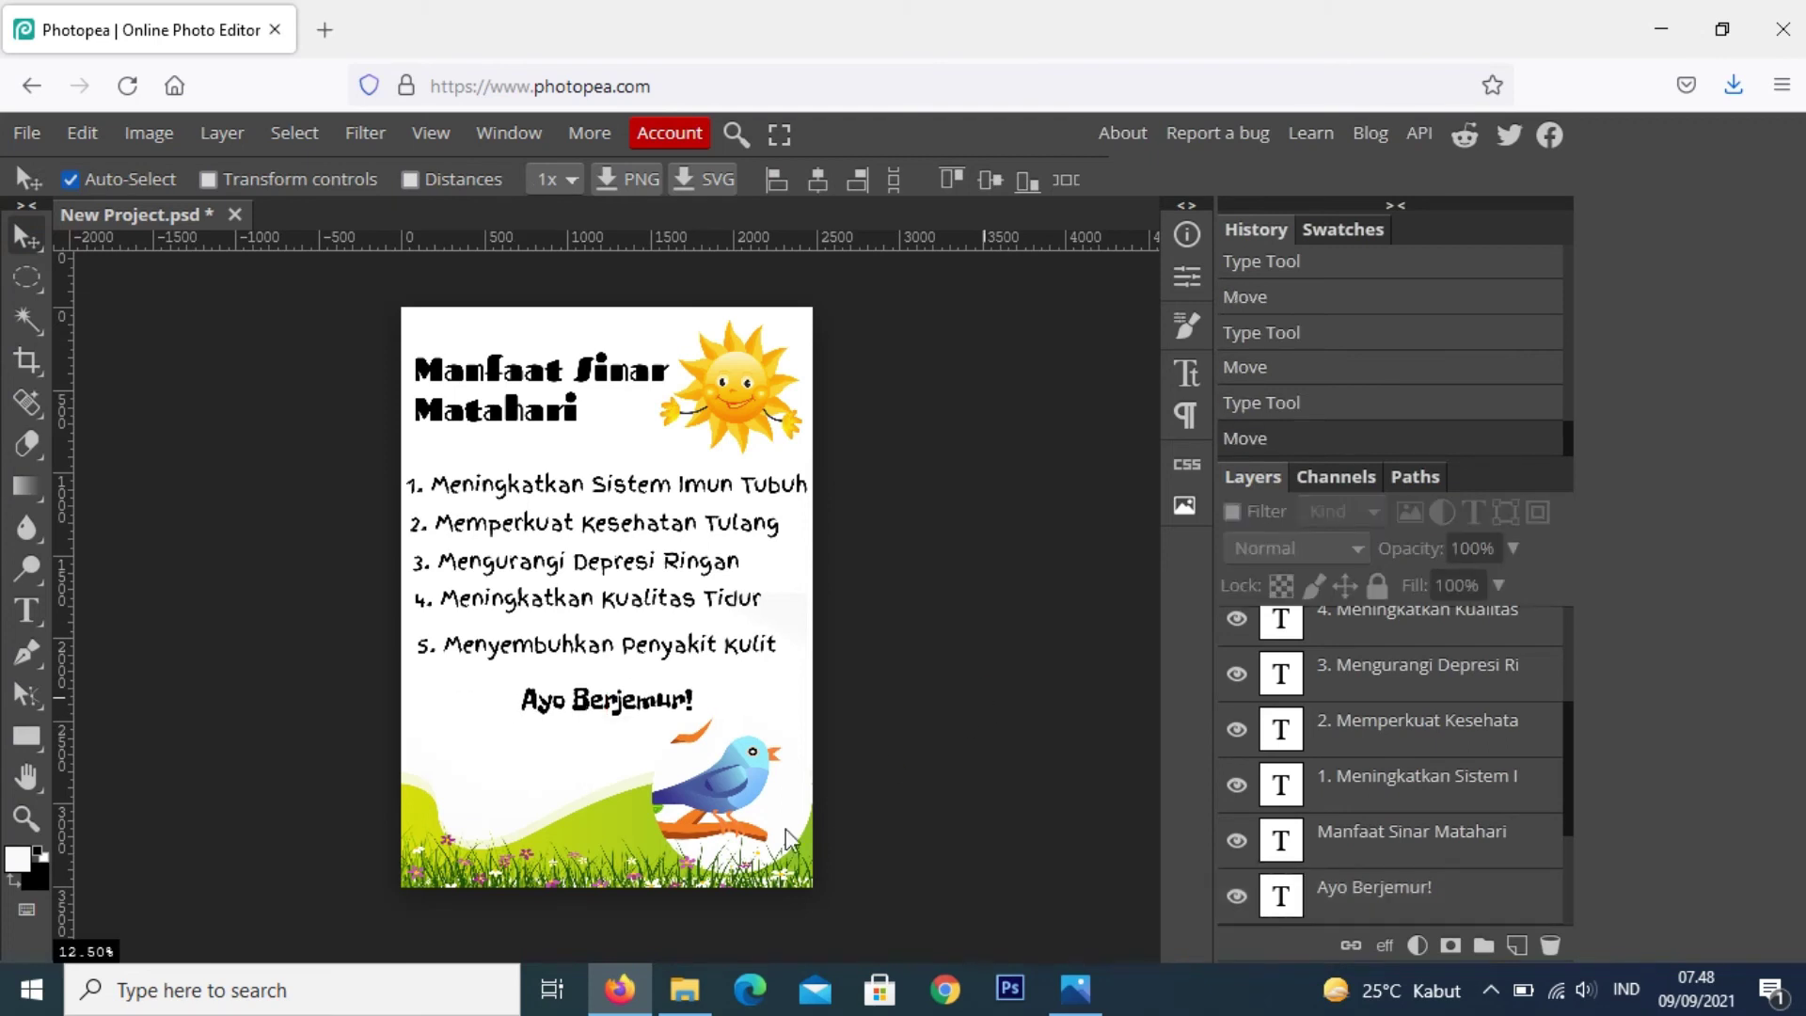
# Scale the bird down and place it on the right side of the meadow's hill
pyautogui.click(741, 801)
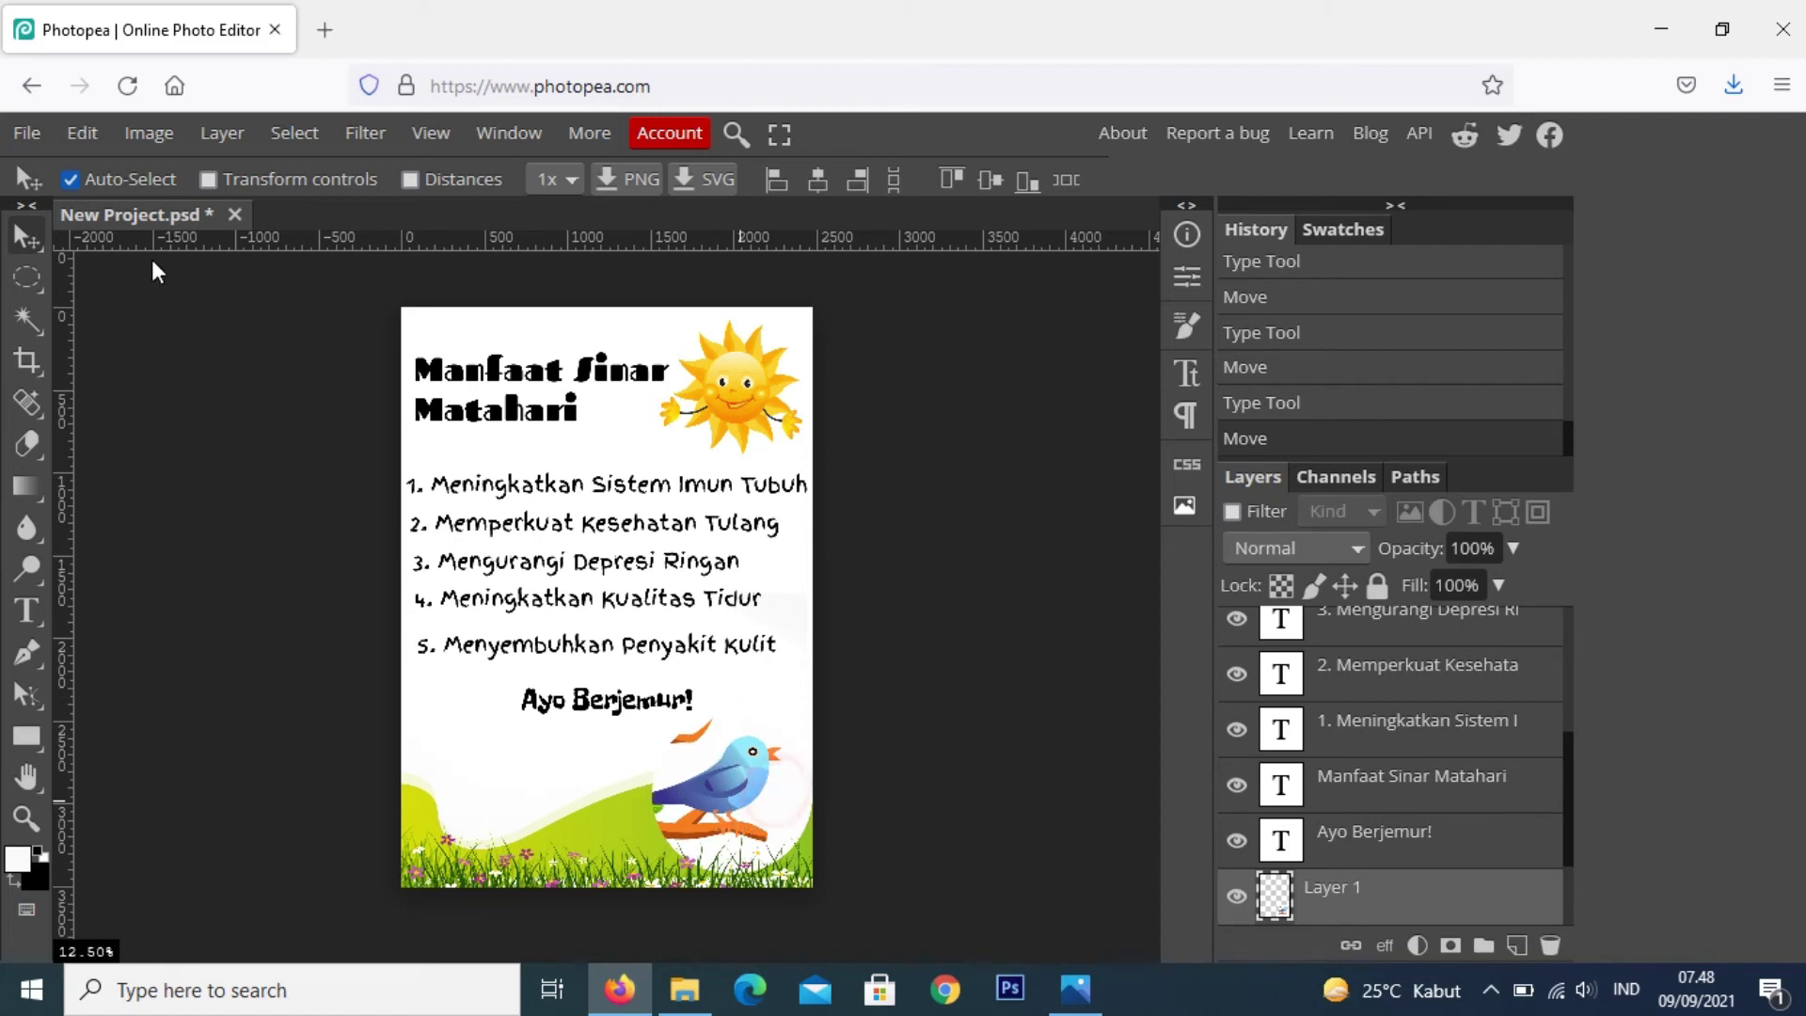
pyautogui.click(77, 133)
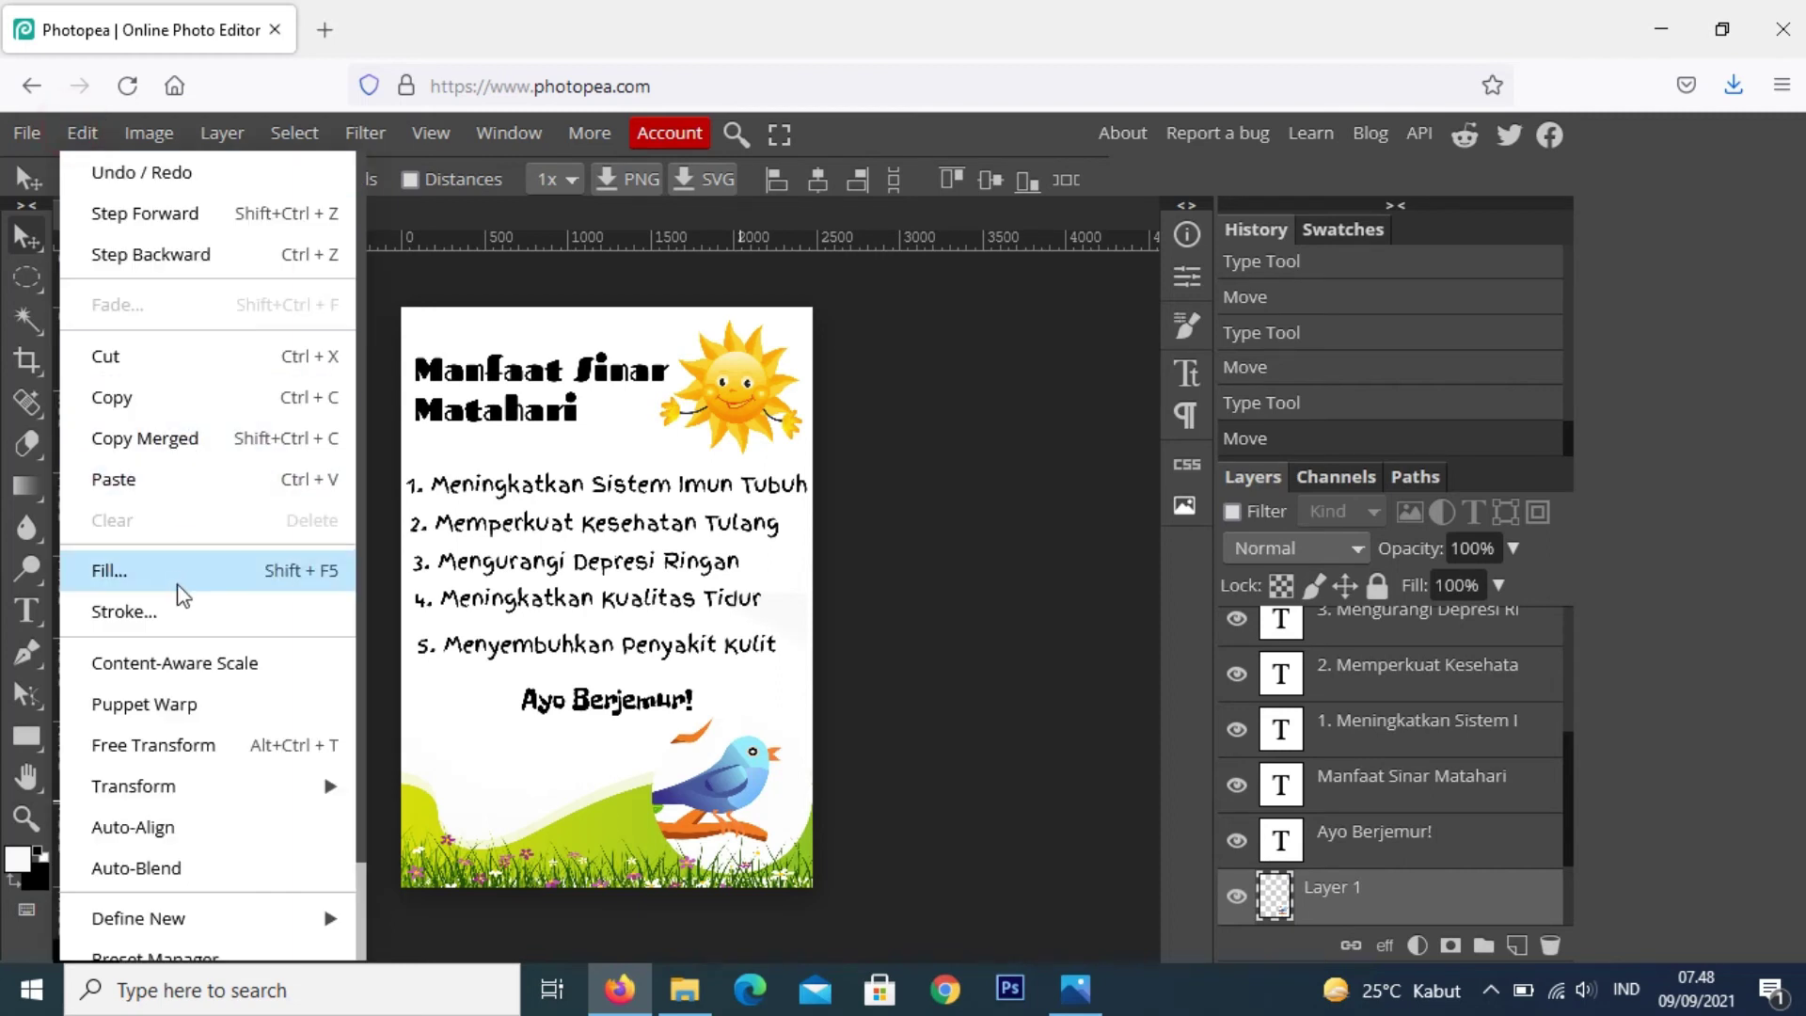
pyautogui.moveTo(181, 786)
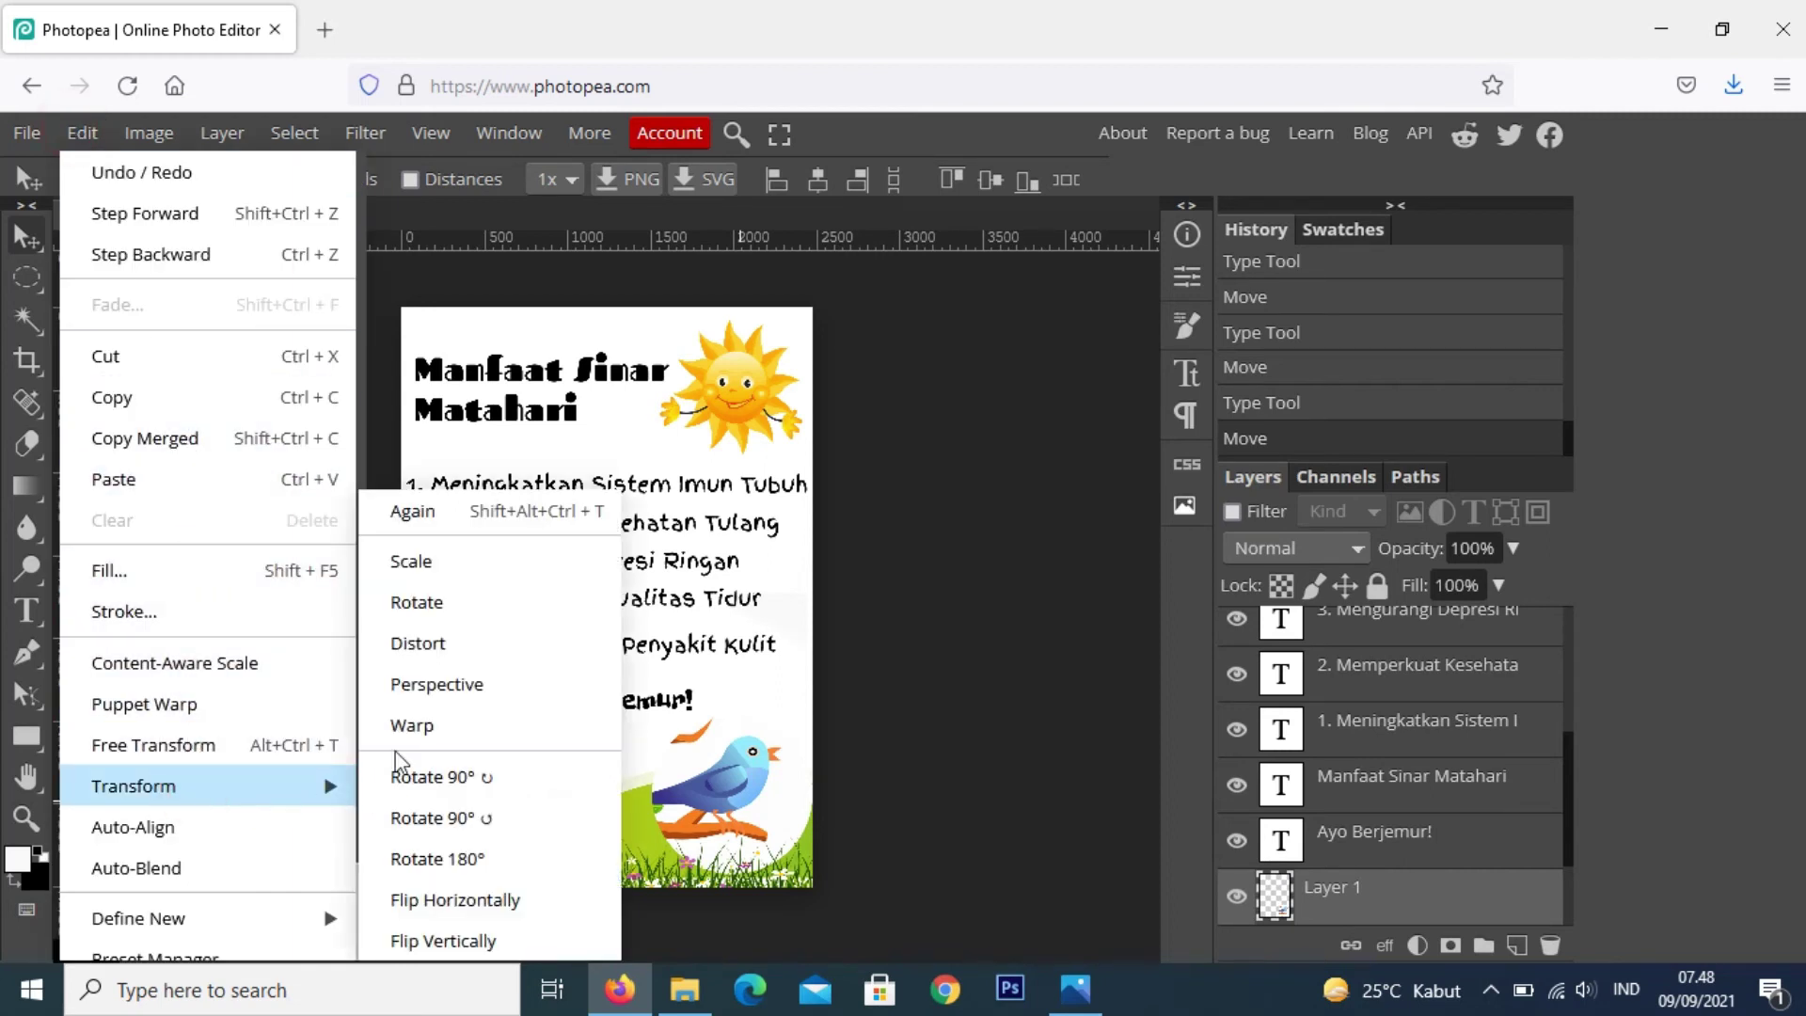
pyautogui.click(433, 575)
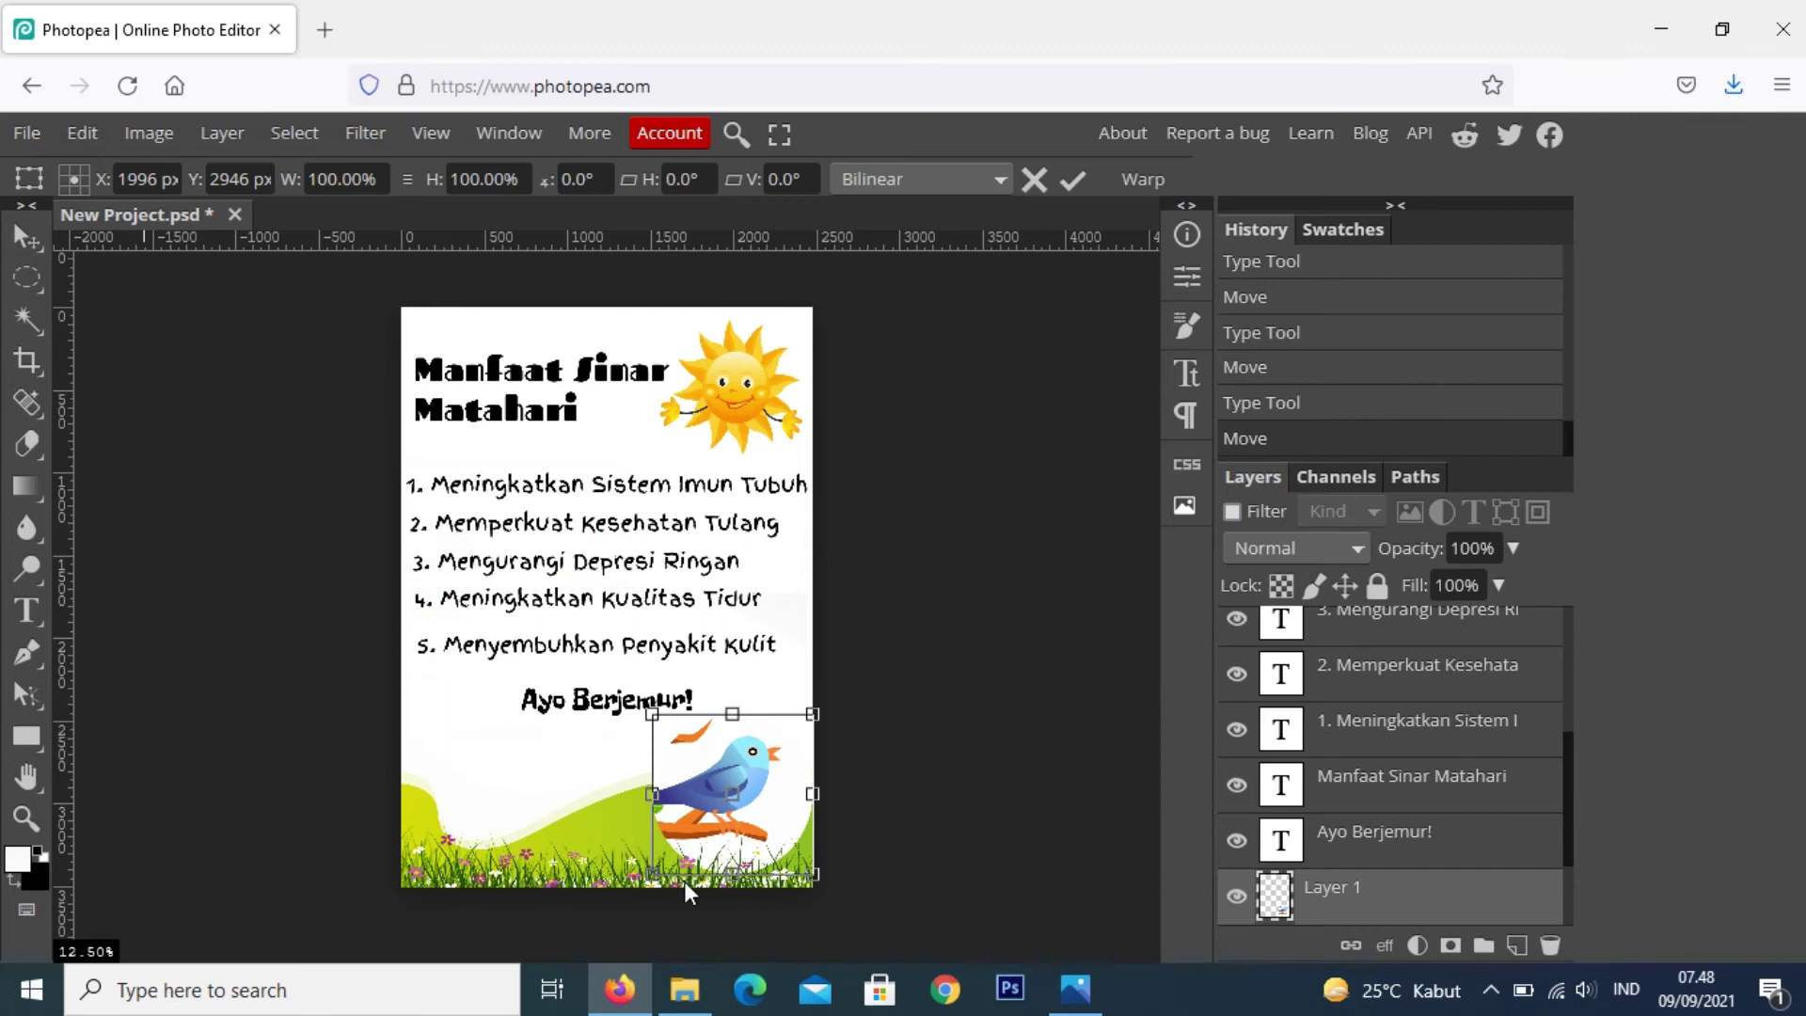
pyautogui.moveTo(651, 873); pyautogui.dragTo(749, 818)
pyautogui.press('Return')
pyautogui.click(212, 548)
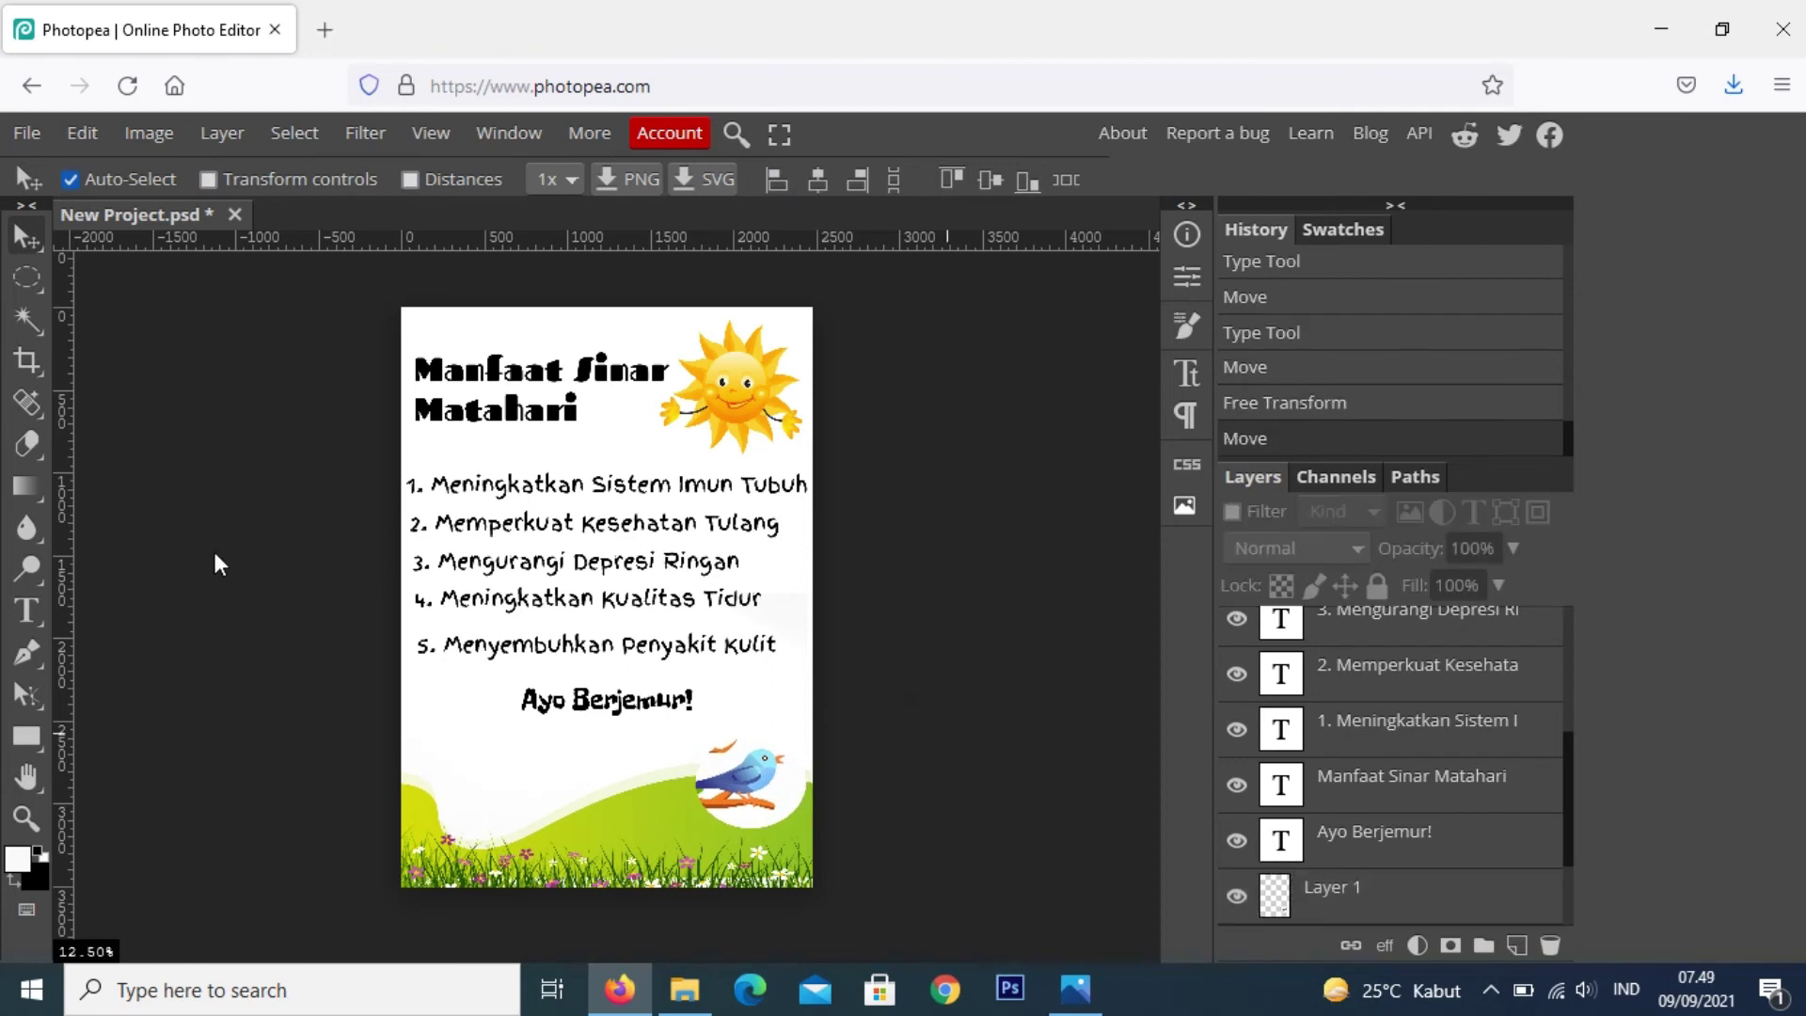
# Add the author's name and class in 173 px Freckle Face and move the text to the page's lower-left corner
pyautogui.click(36, 623)
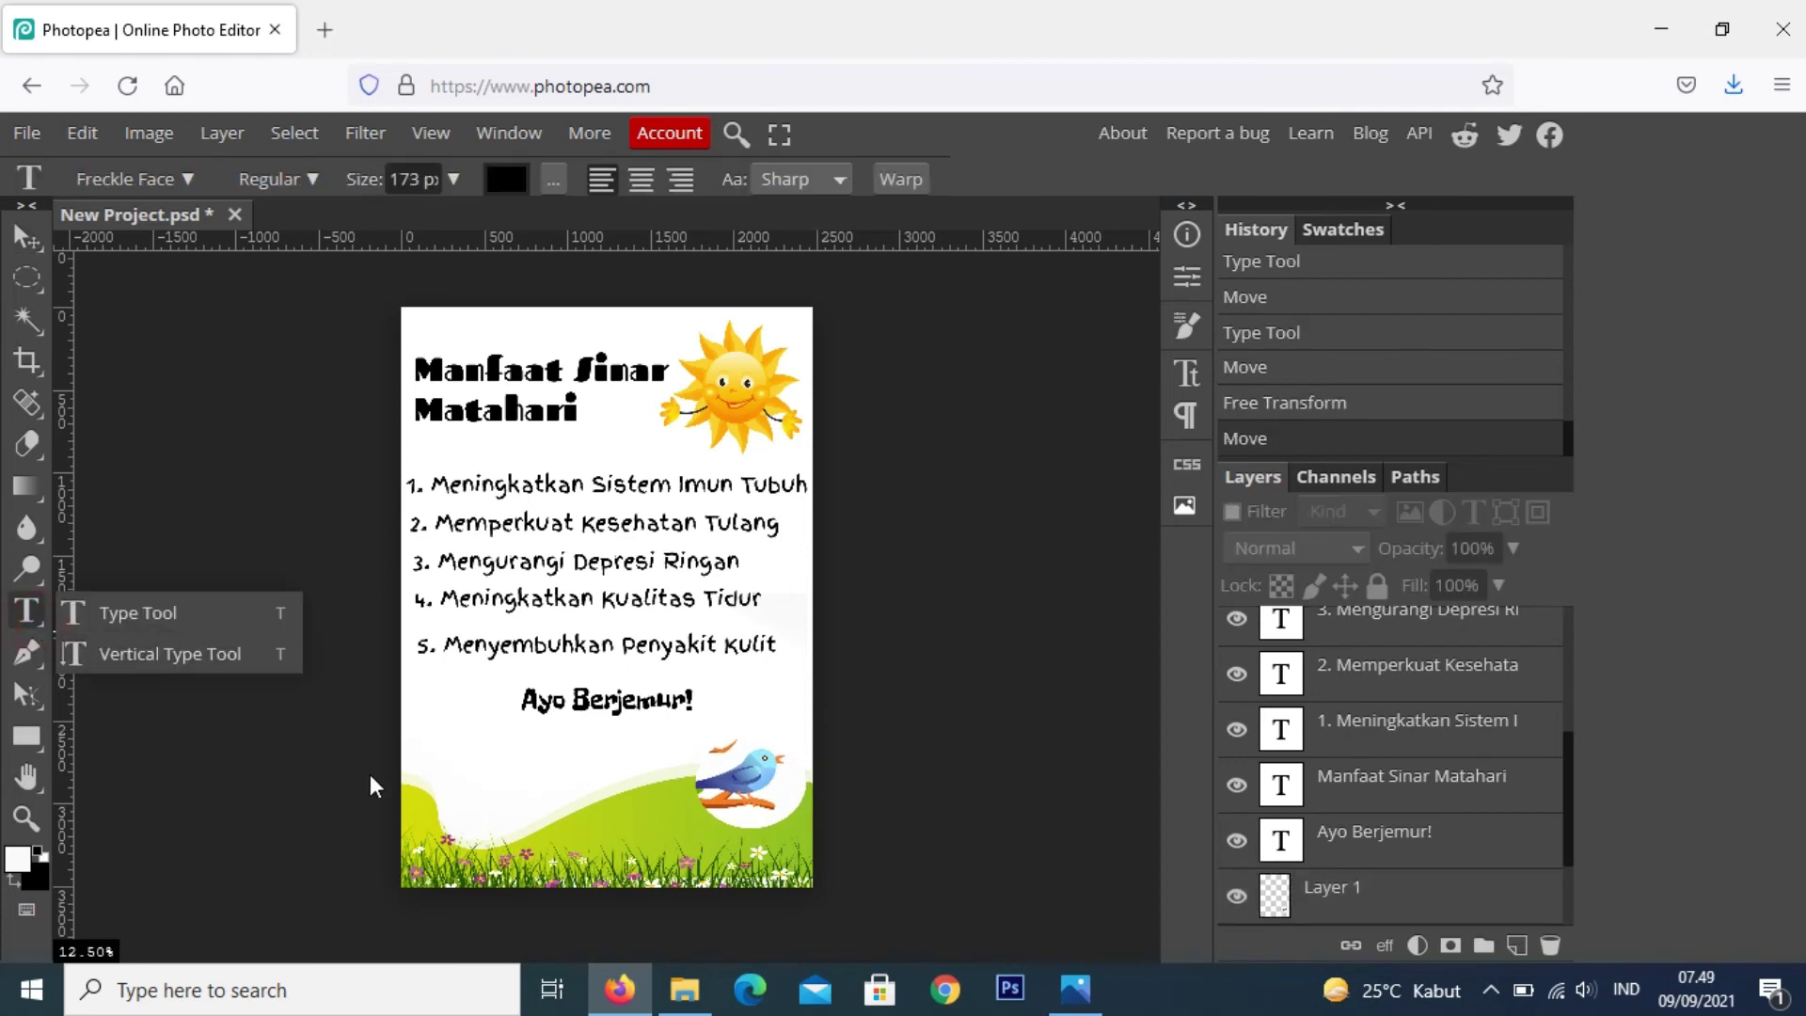
pyautogui.click(137, 593)
pyautogui.click(422, 792)
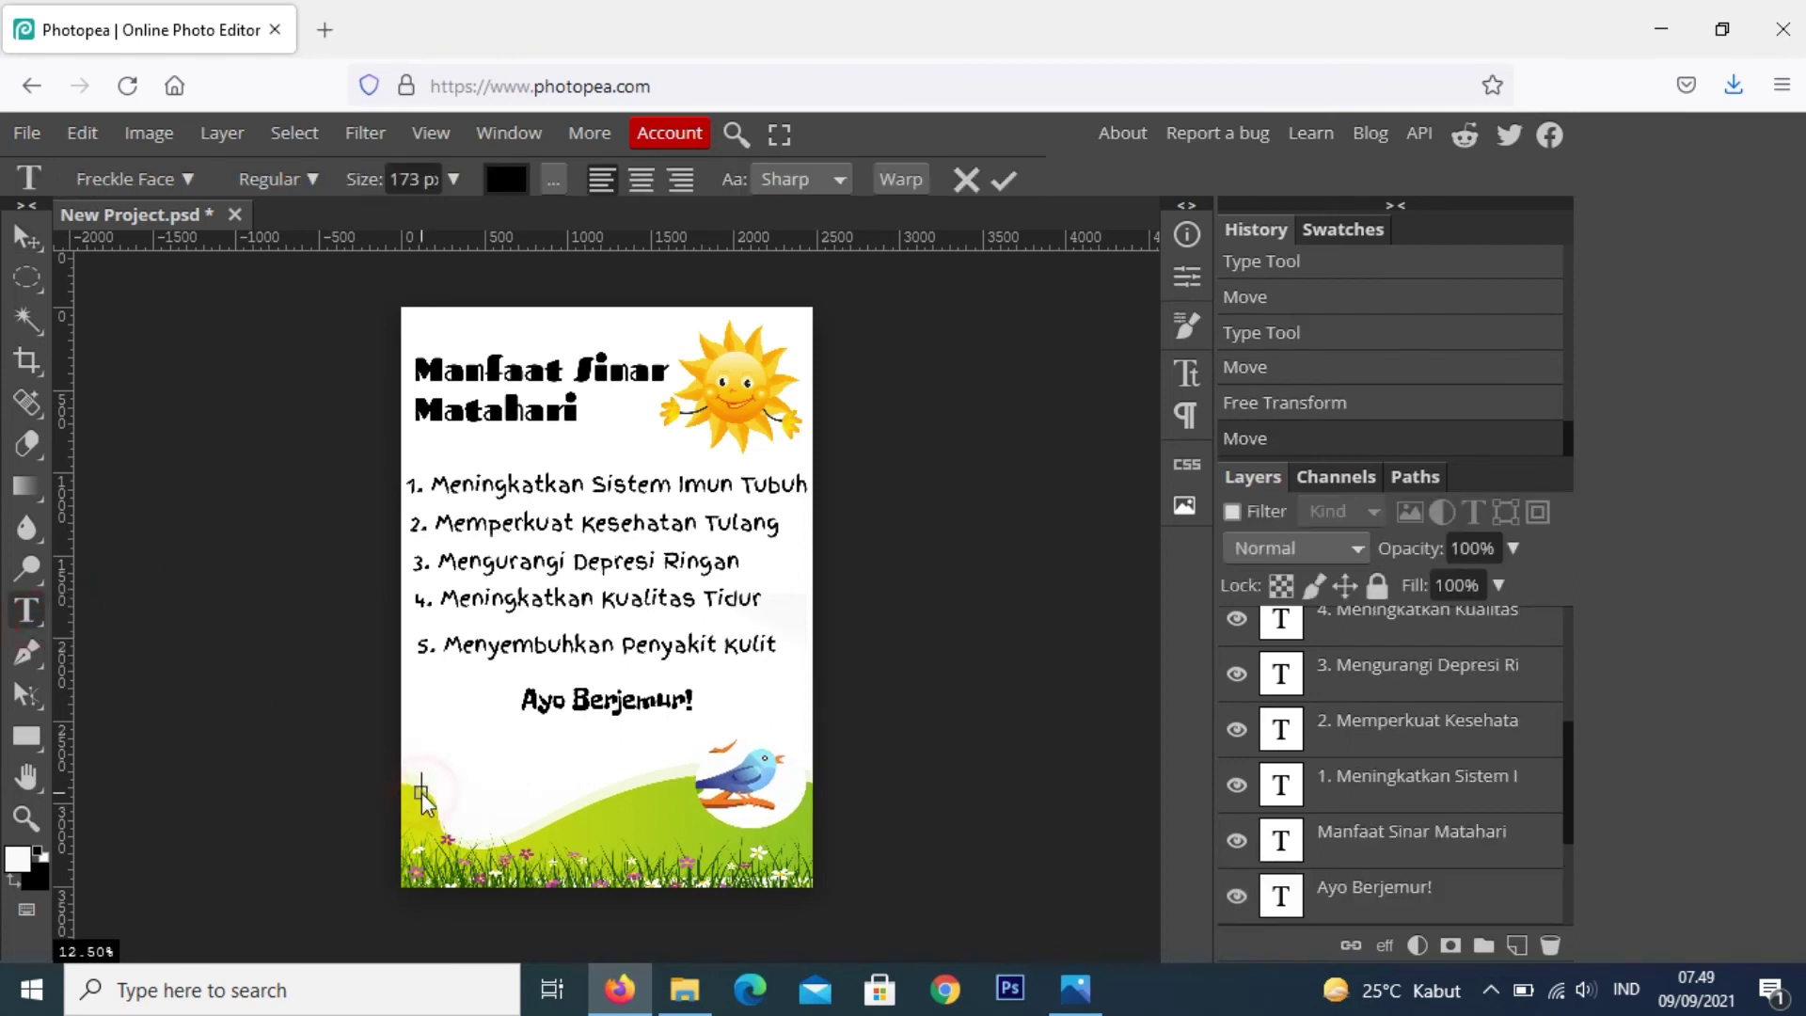
pyautogui.write('Rama SABC')
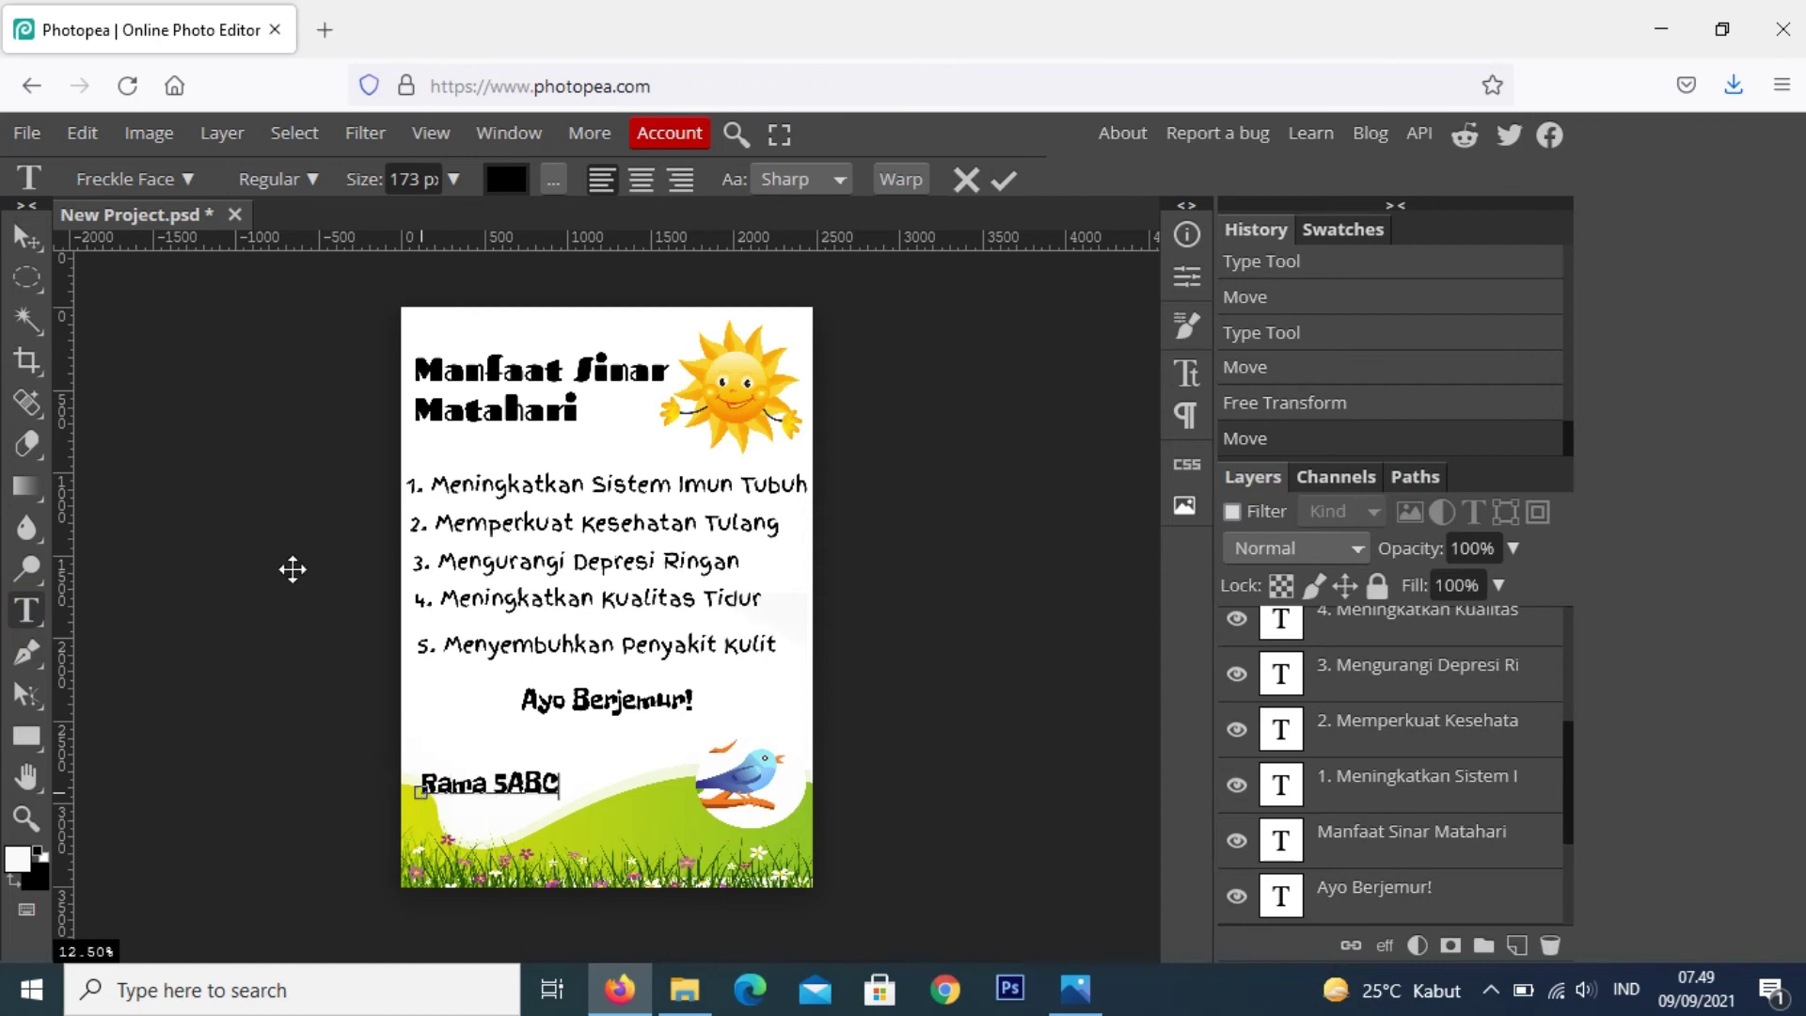
pyautogui.press('Escape')
pyautogui.moveTo(482, 790); pyautogui.dragTo(477, 868)
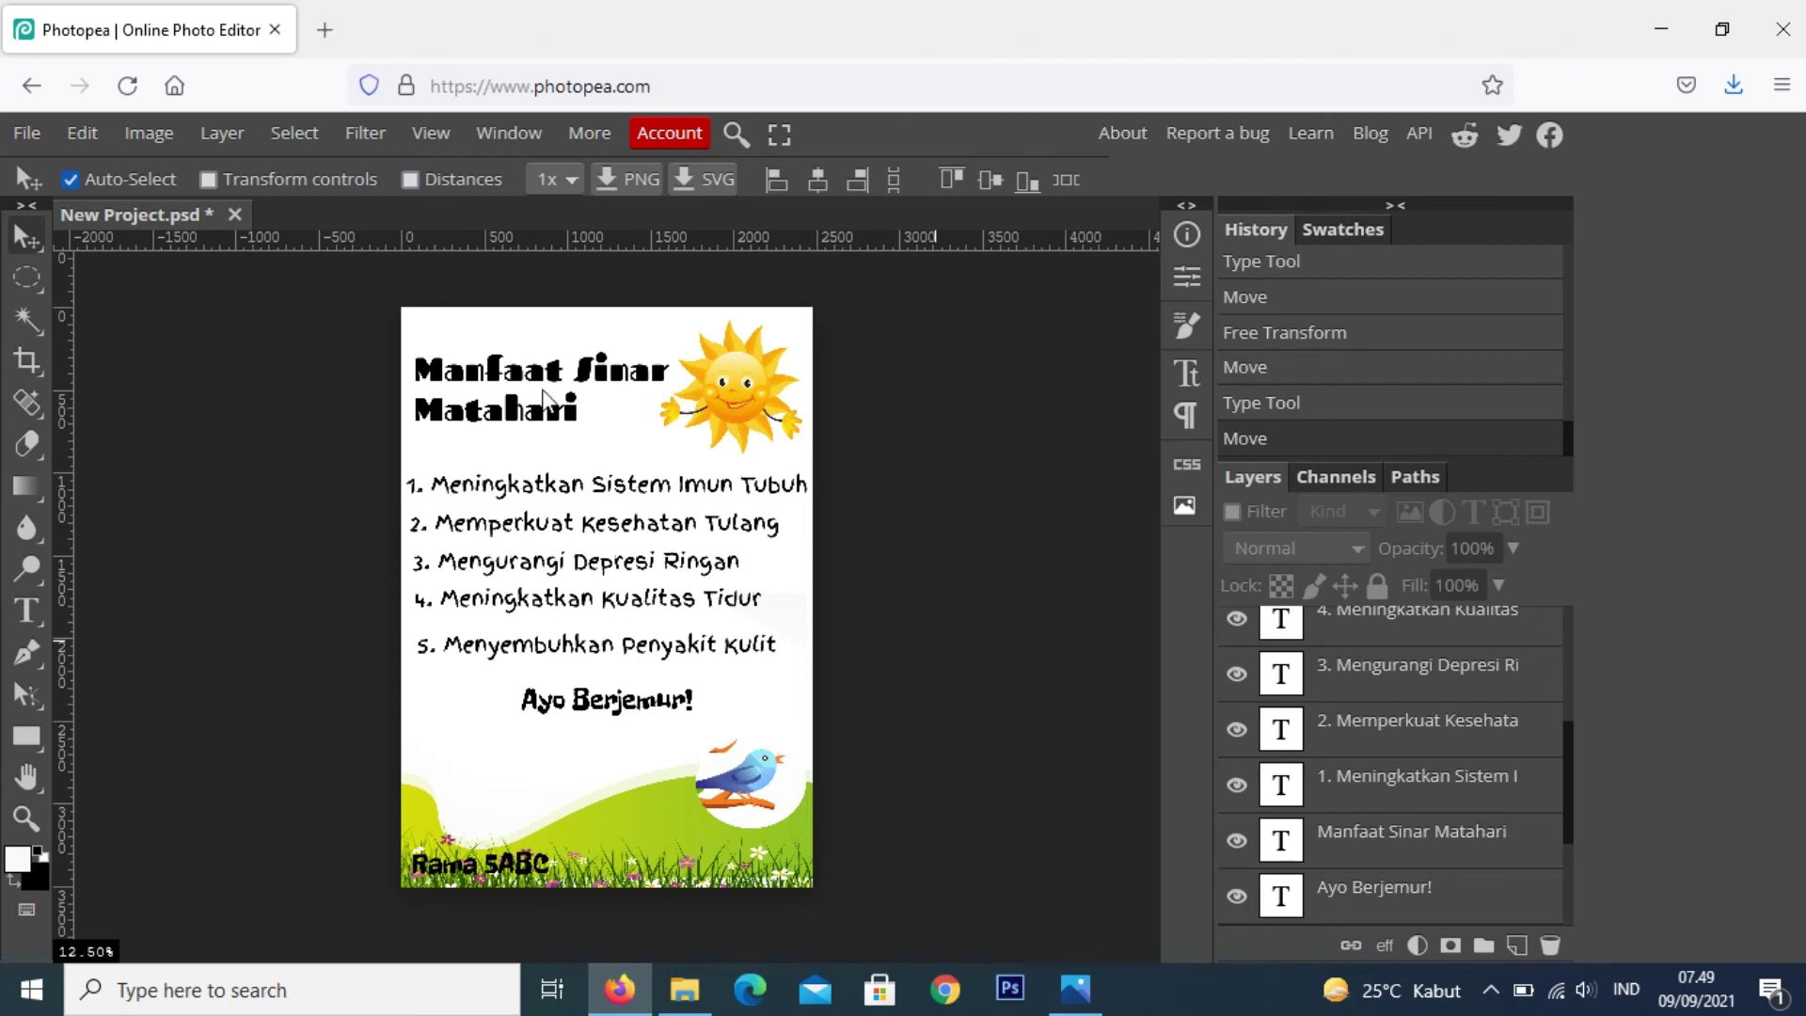
# Add an outside Stroke layer style to the title, colored b4d110 as sampled from the green hill
pyautogui.click(494, 375)
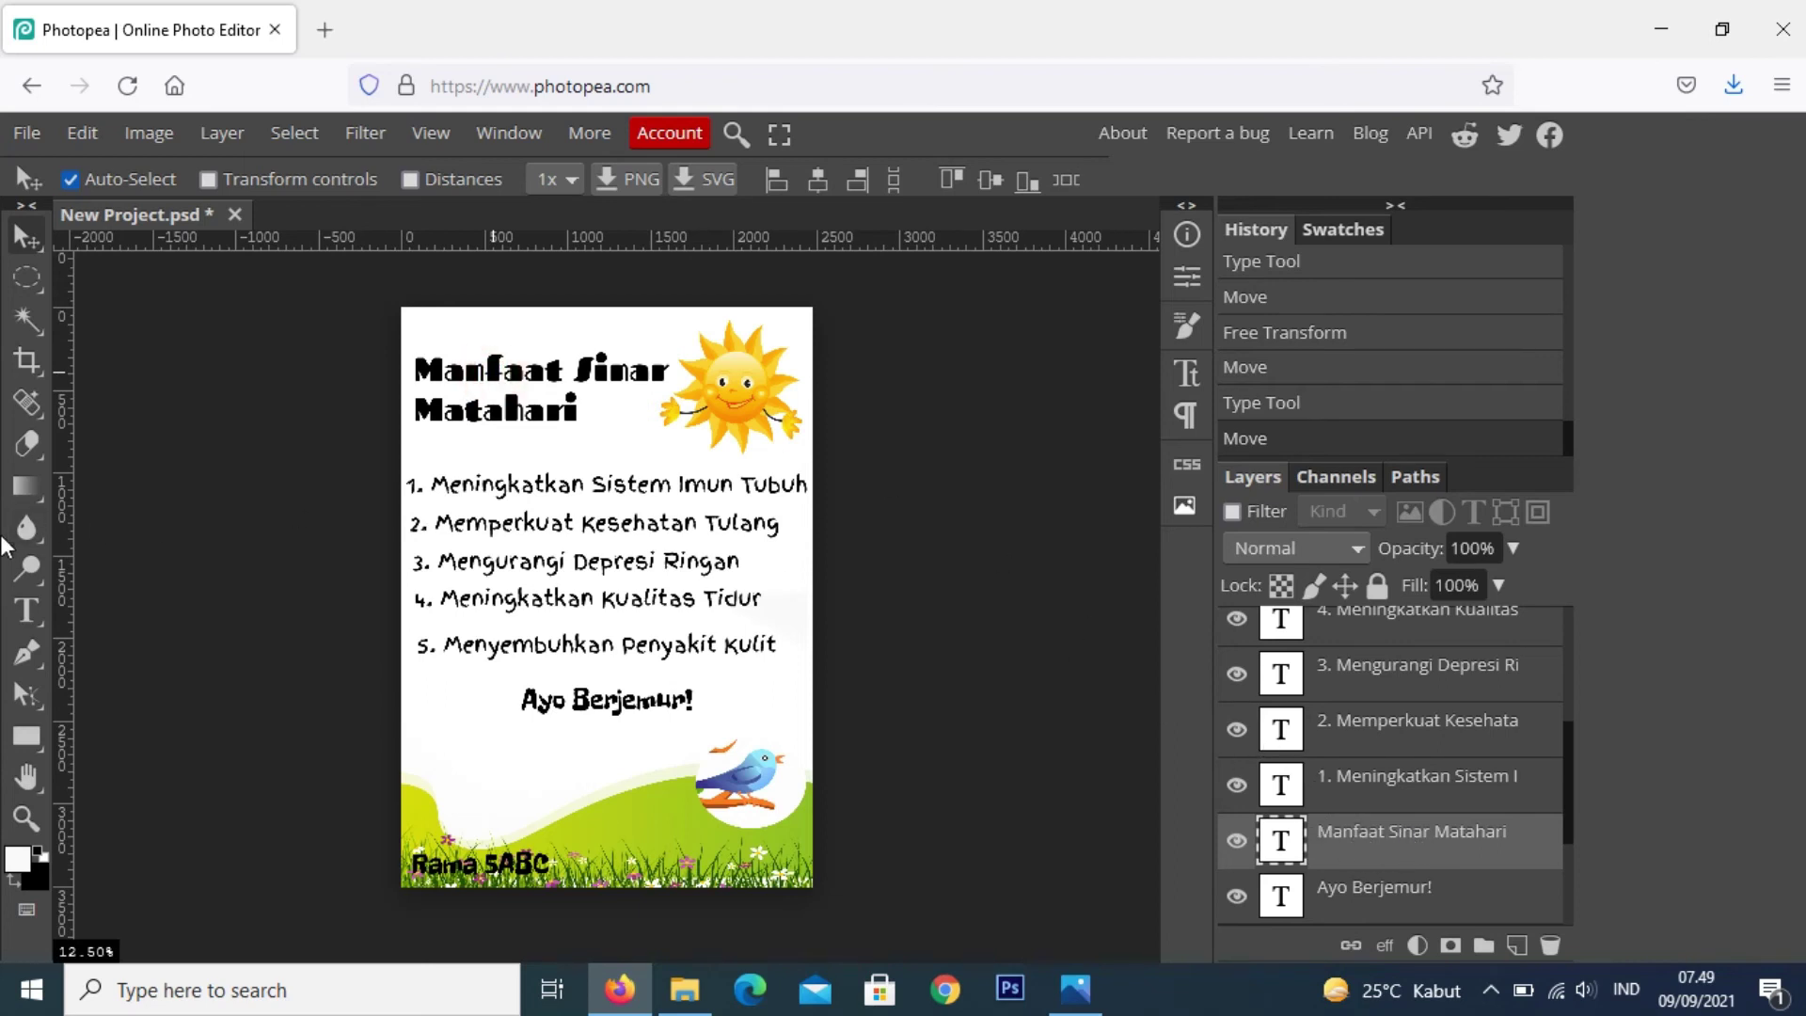
pyautogui.click(222, 134)
pyautogui.click(285, 350)
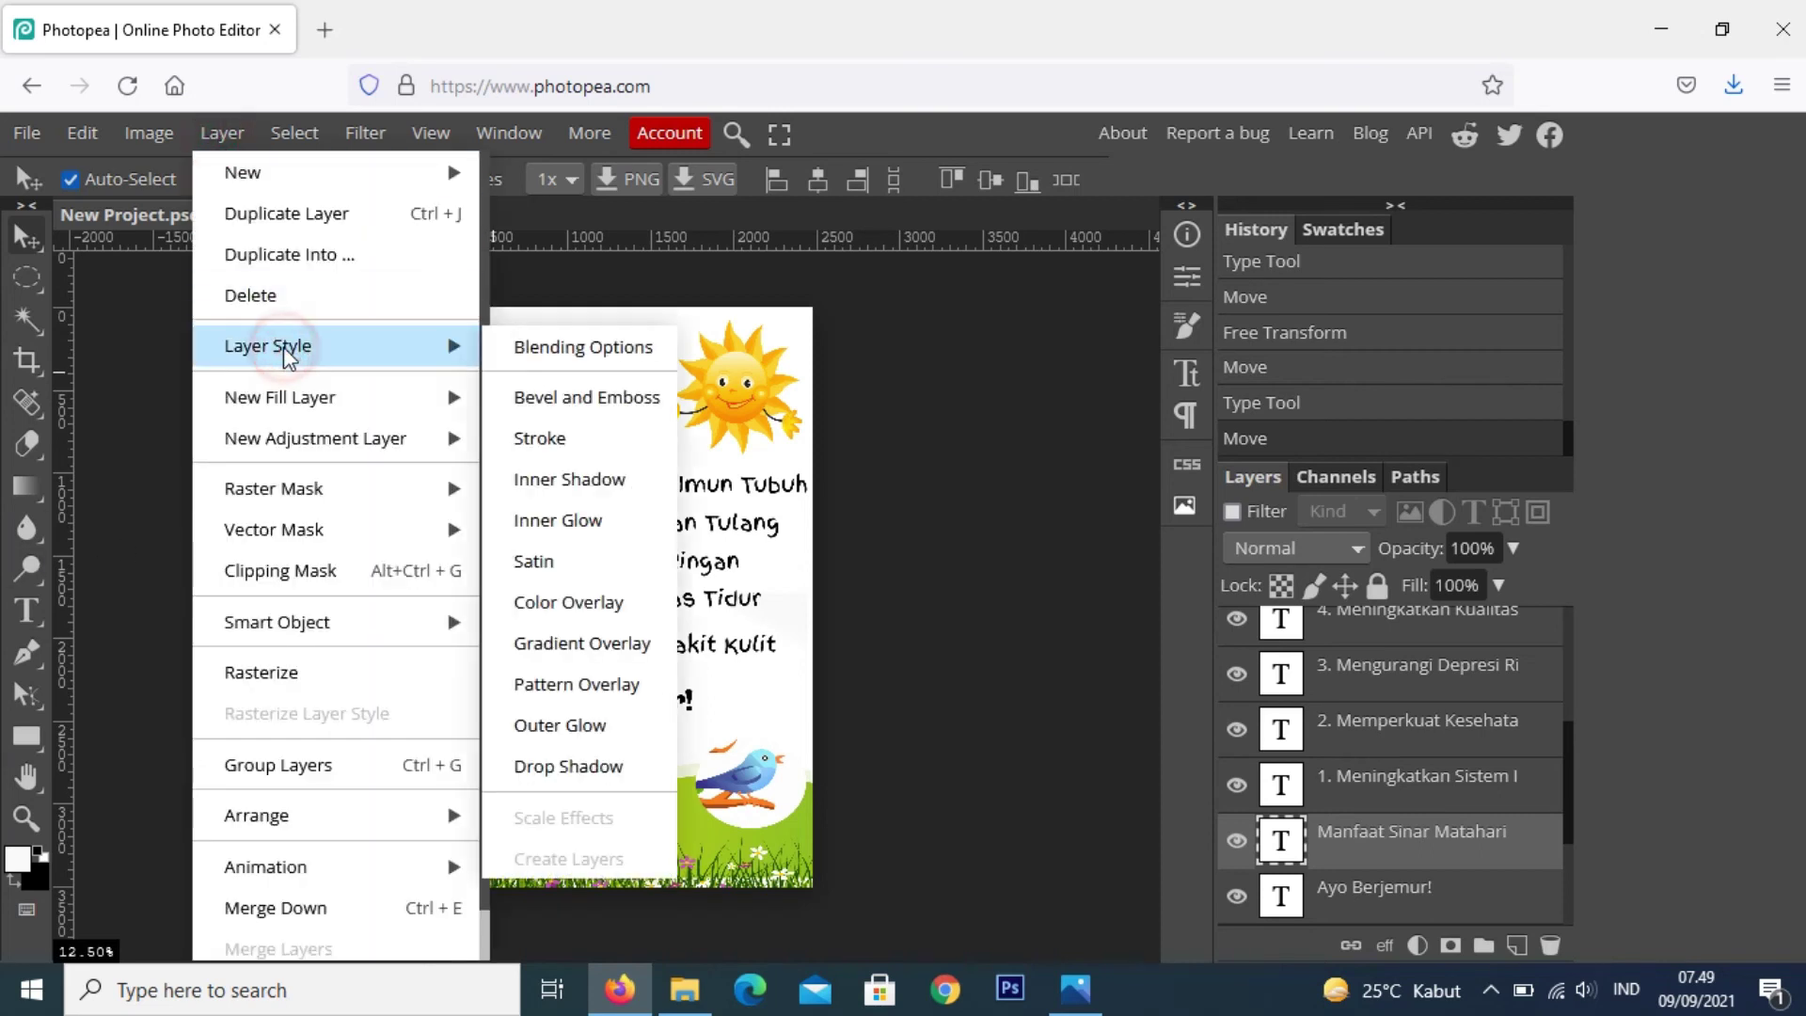
pyautogui.click(580, 438)
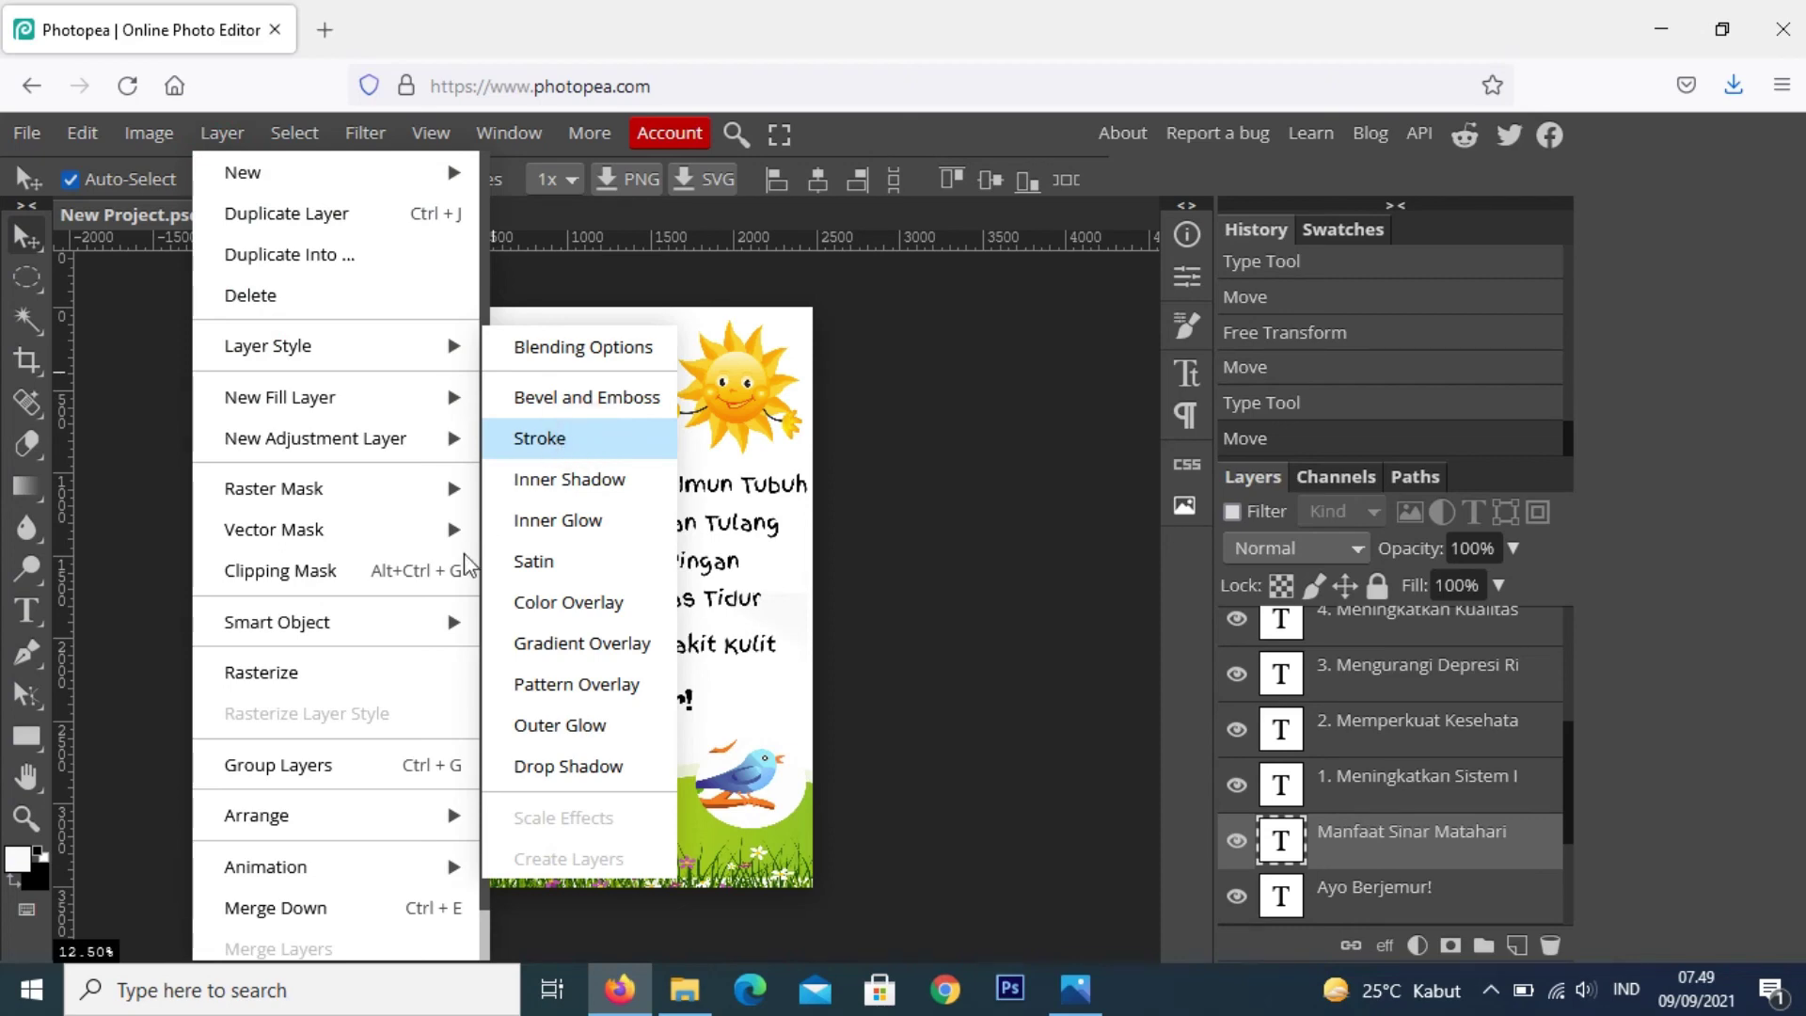
pyautogui.moveTo(695, 336); pyautogui.dragTo(1303, 247)
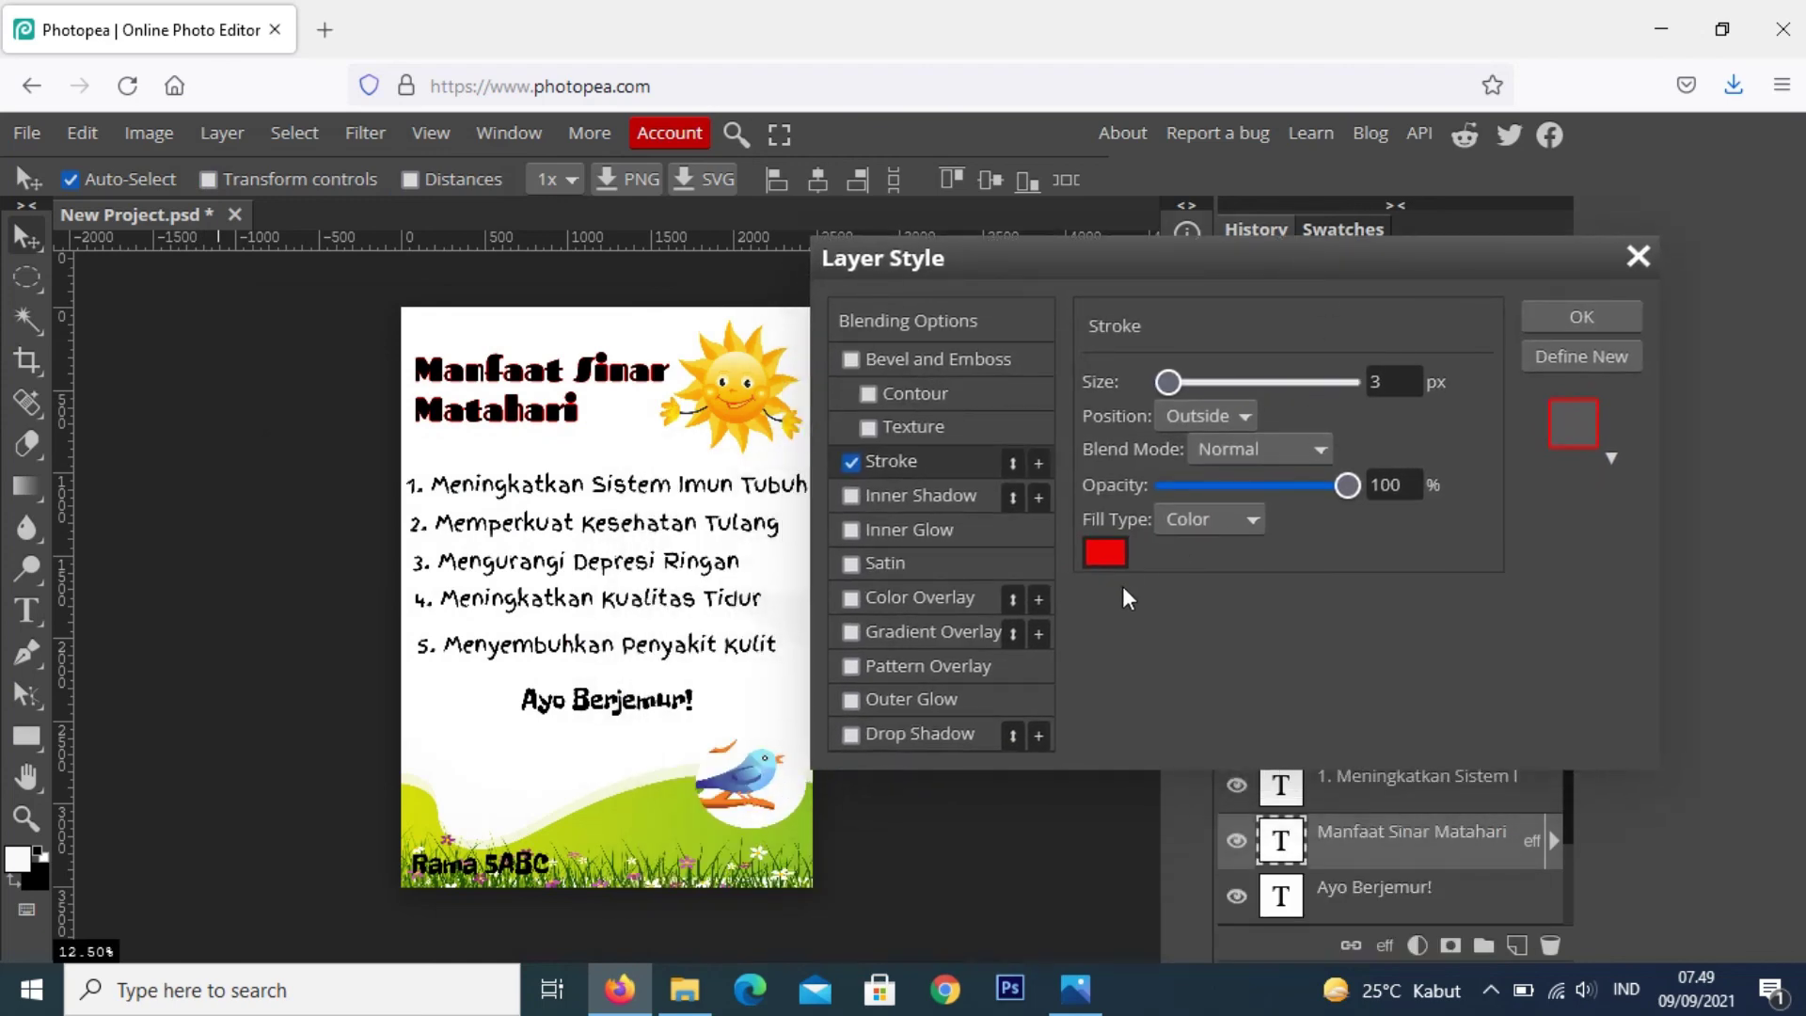
pyautogui.click(1105, 552)
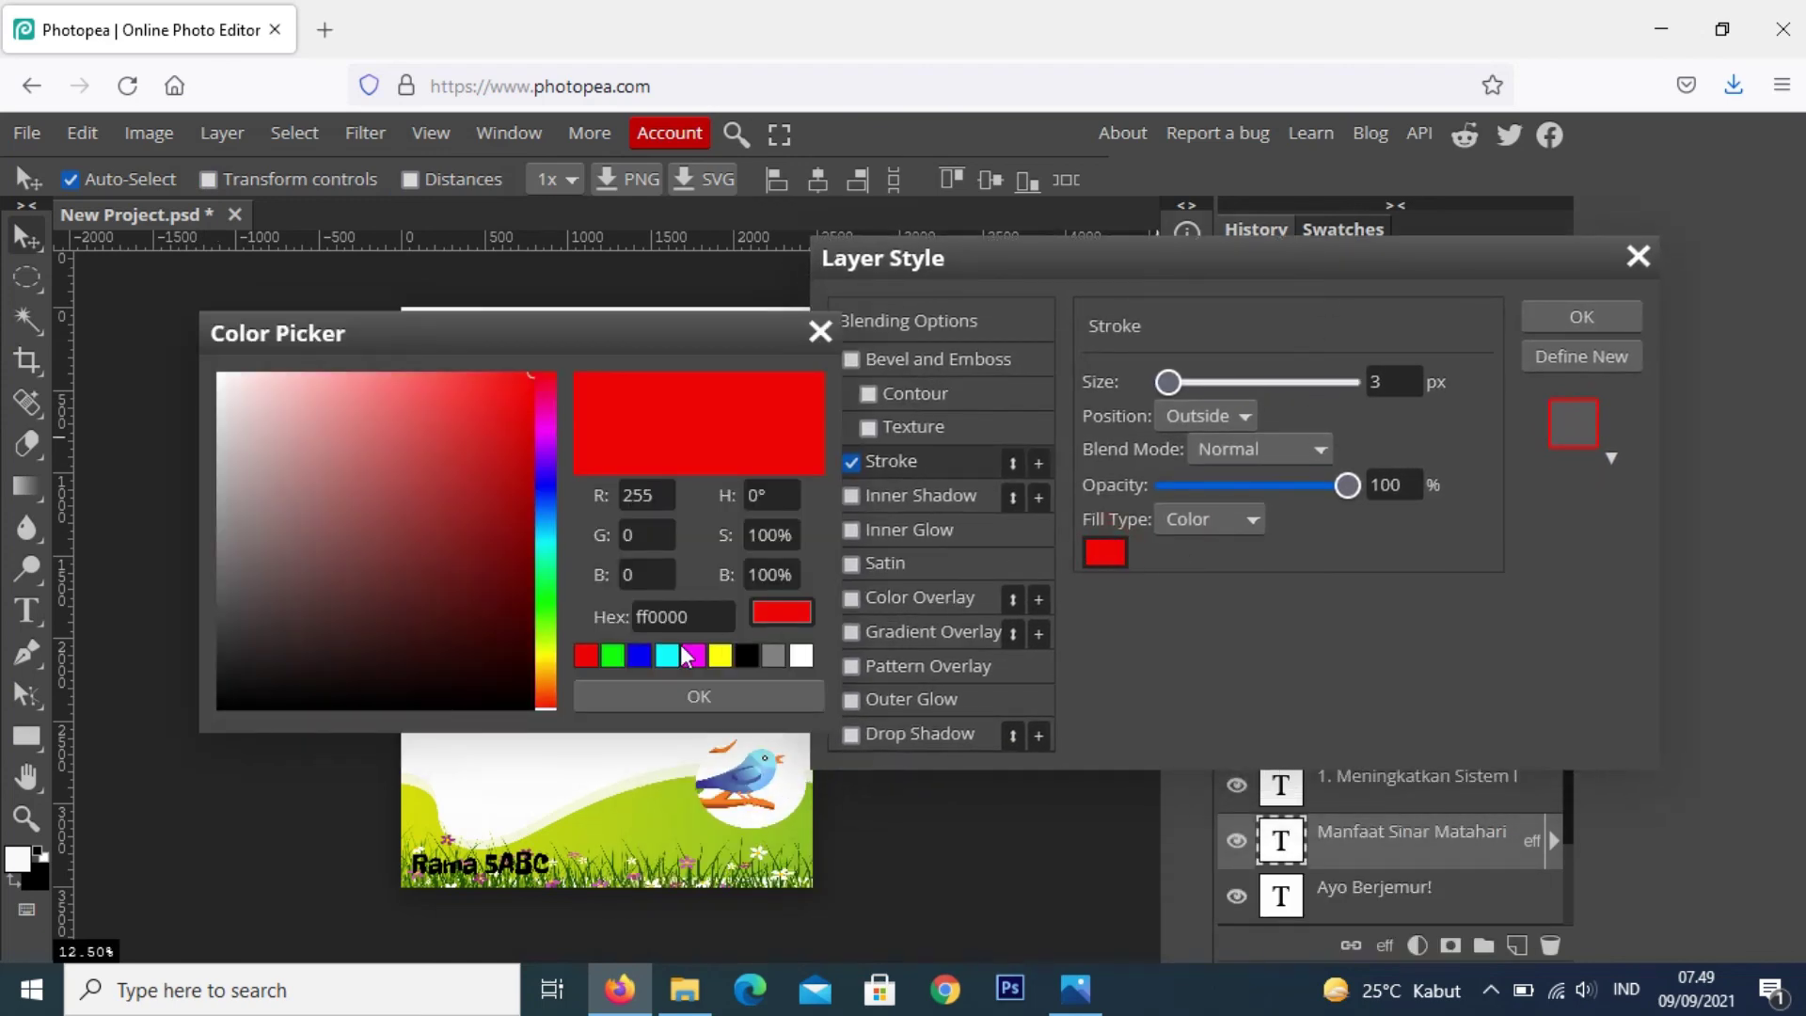
pyautogui.click(596, 760)
pyautogui.moveTo(585, 341); pyautogui.dragTo(1022, 537)
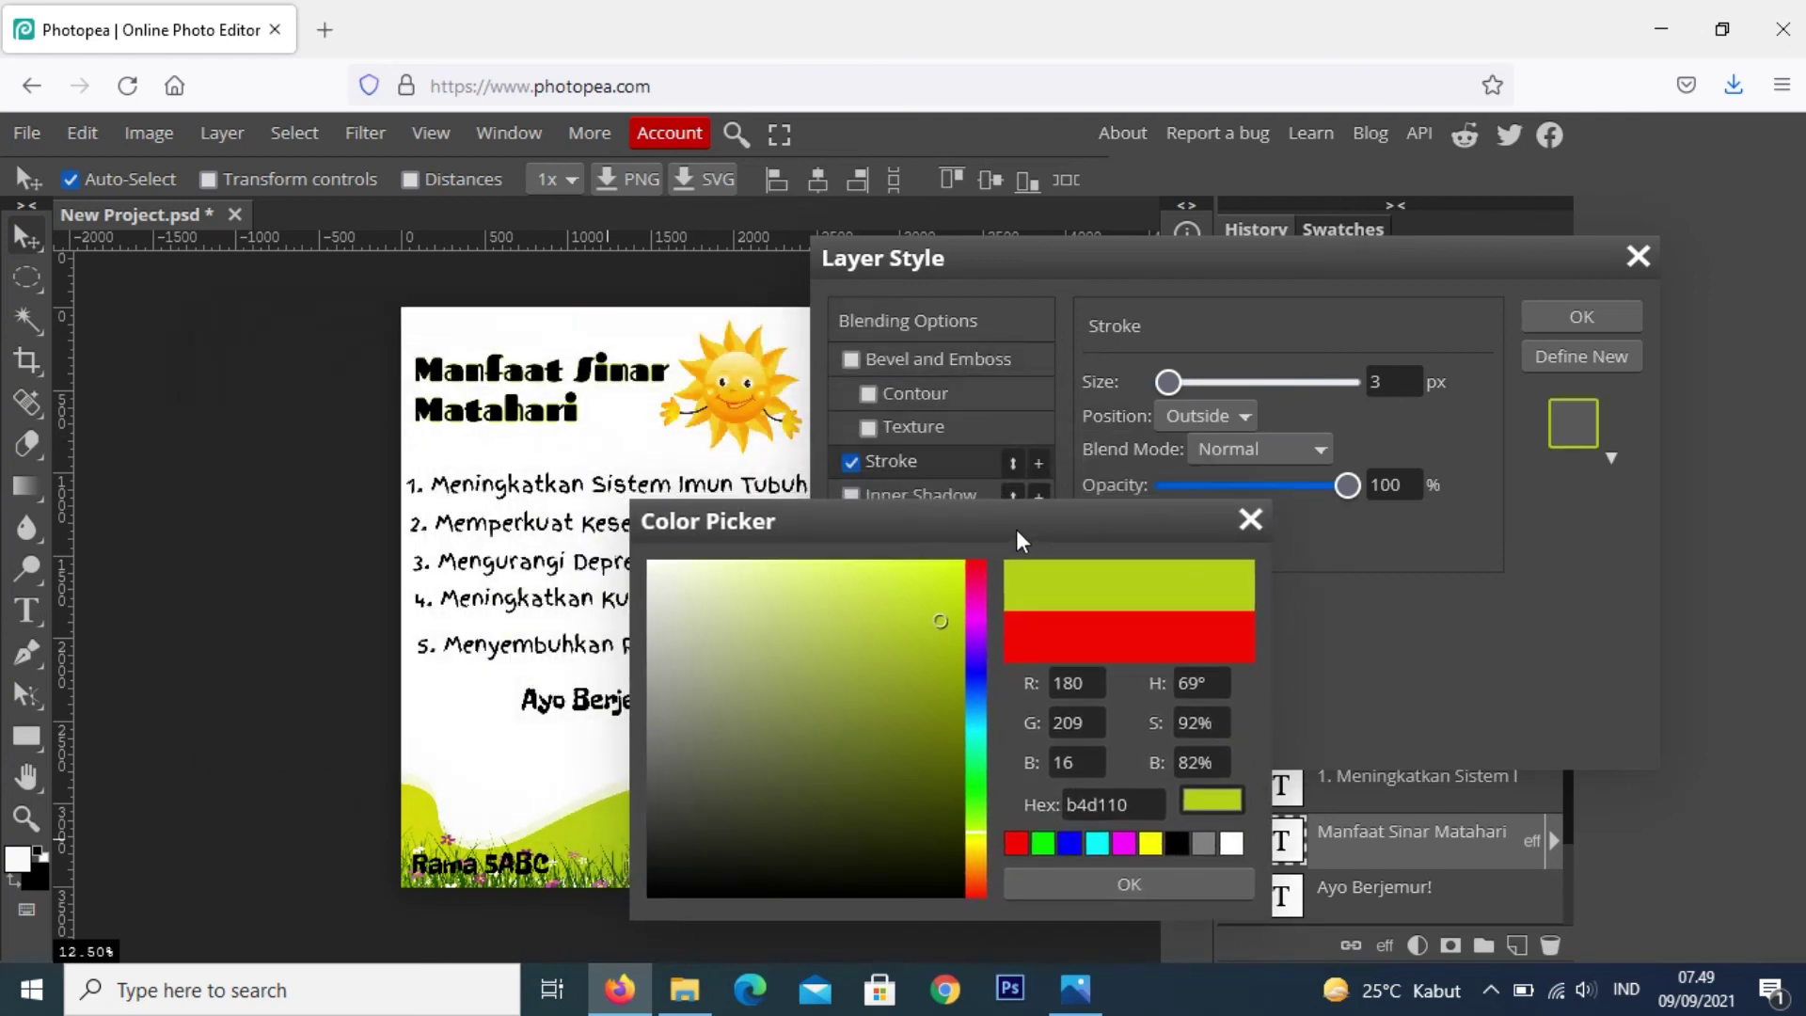
pyautogui.click(1150, 879)
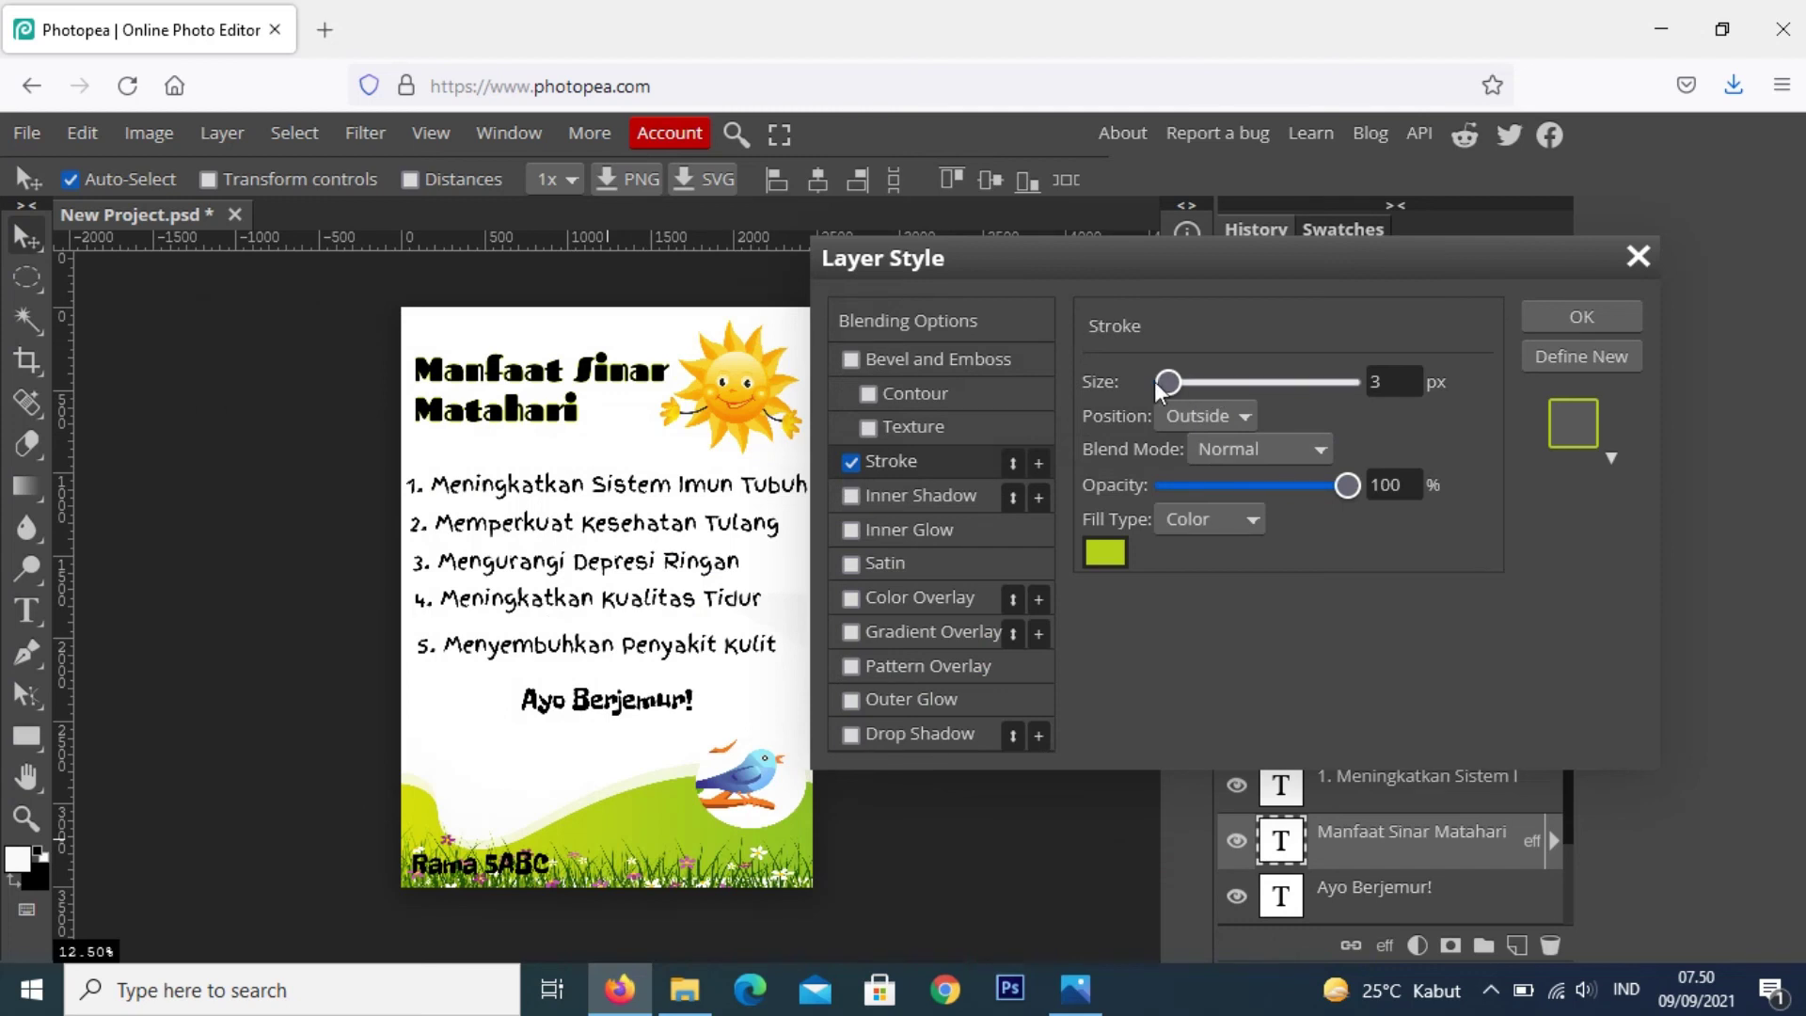
# Thicken the title's stroke to slightly under 23 px and apply the layer style
pyautogui.moveTo(1169, 382); pyautogui.dragTo(1187, 384)
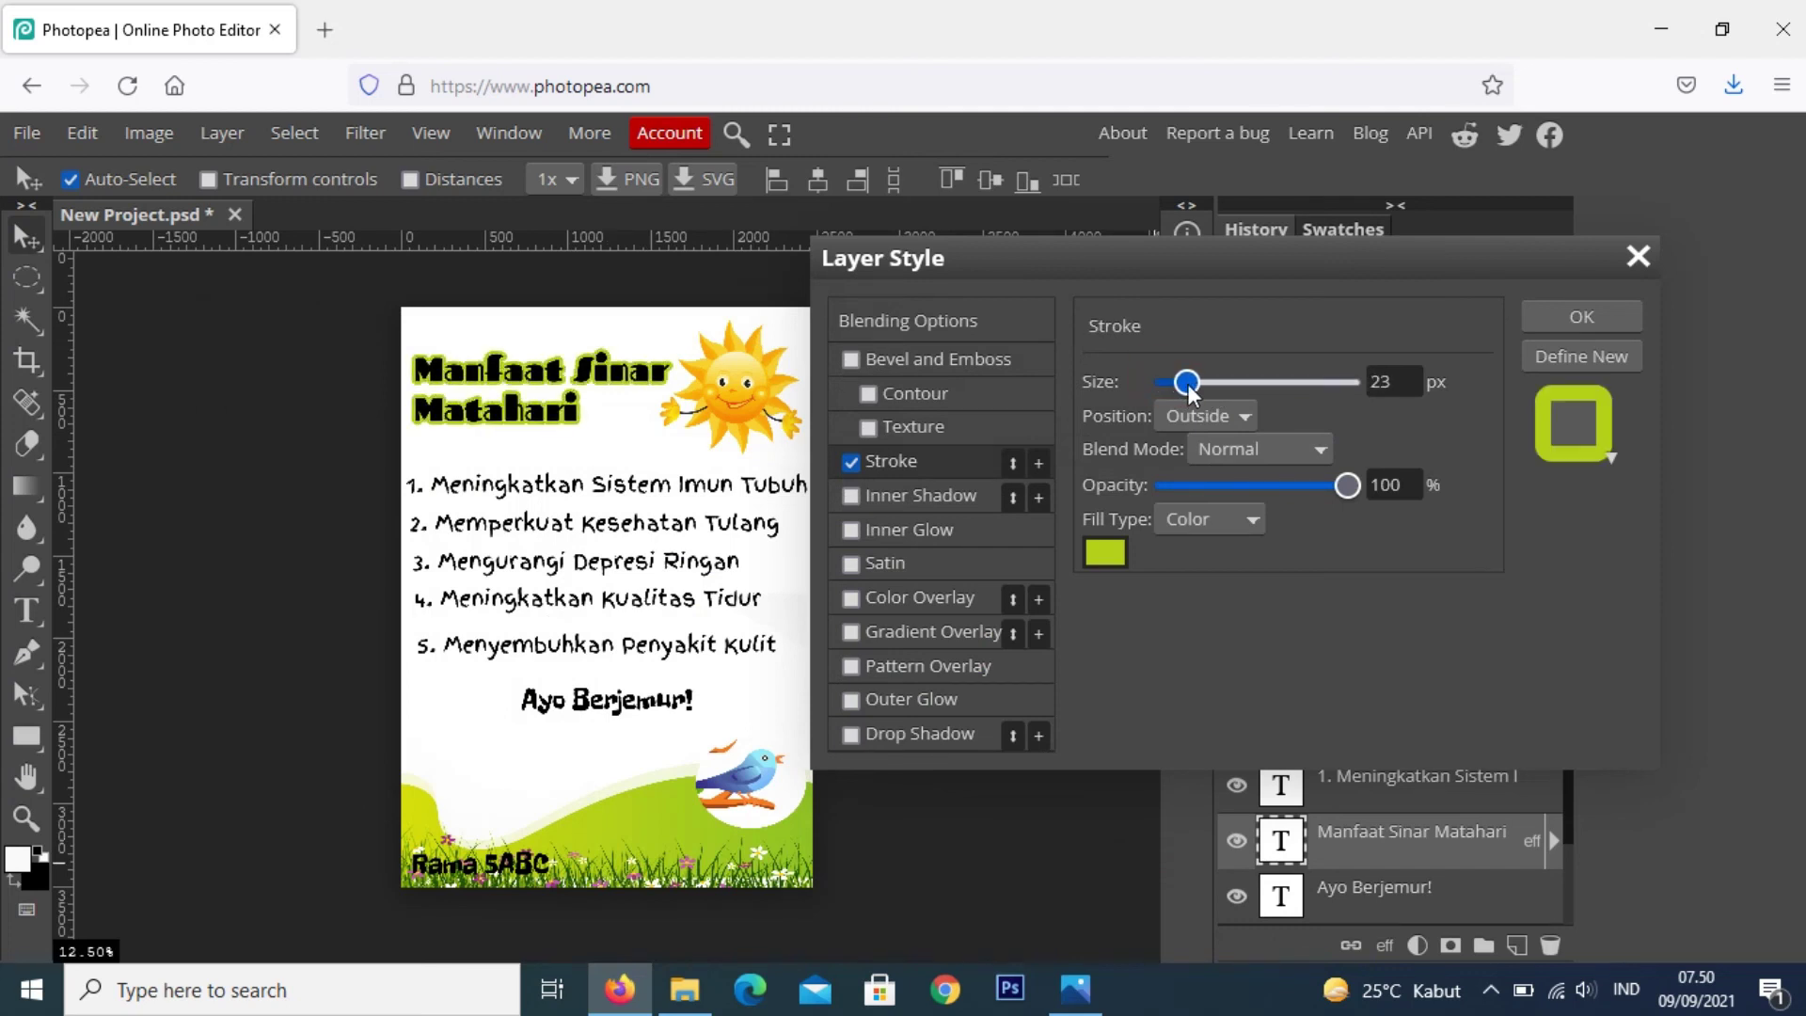
pyautogui.moveTo(1187, 383); pyautogui.dragTo(1184, 384)
pyautogui.click(1579, 315)
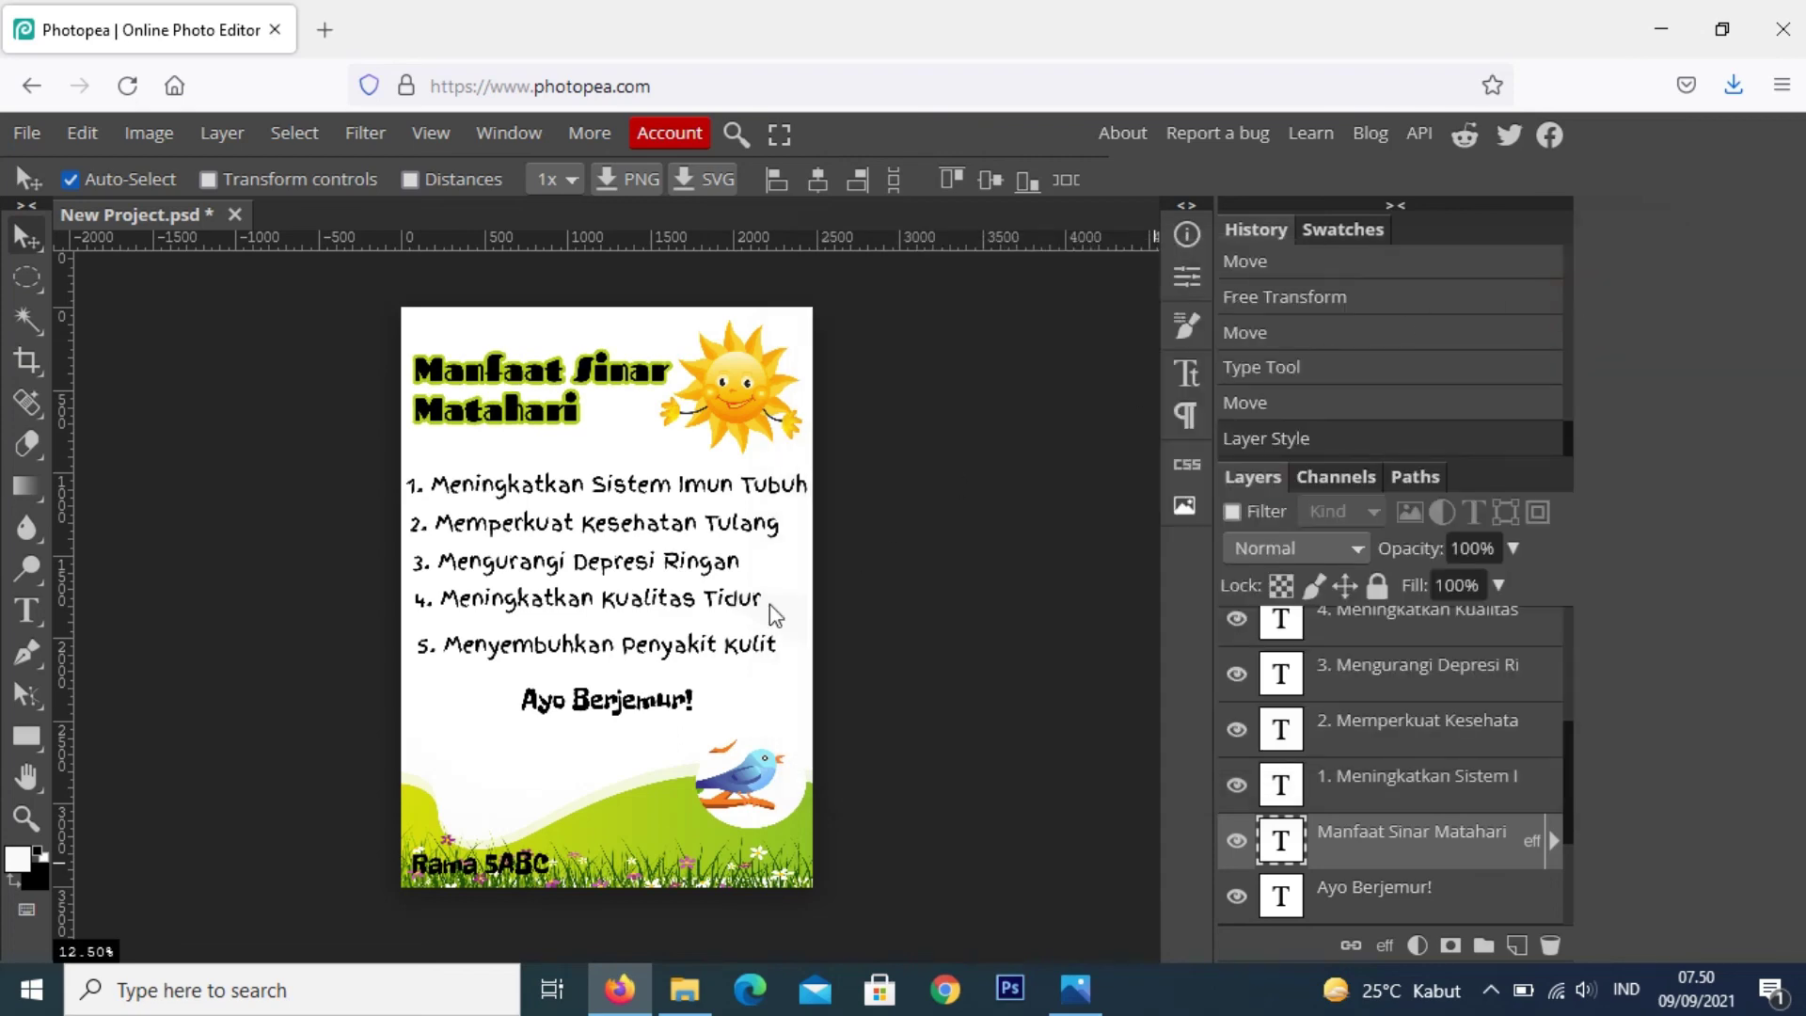
# Add a 20 px outside Stroke layer style in the same green as the title to the "Ayo Berjemur!" slogan
pyautogui.click(585, 709)
pyautogui.click(222, 133)
pyautogui.click(293, 346)
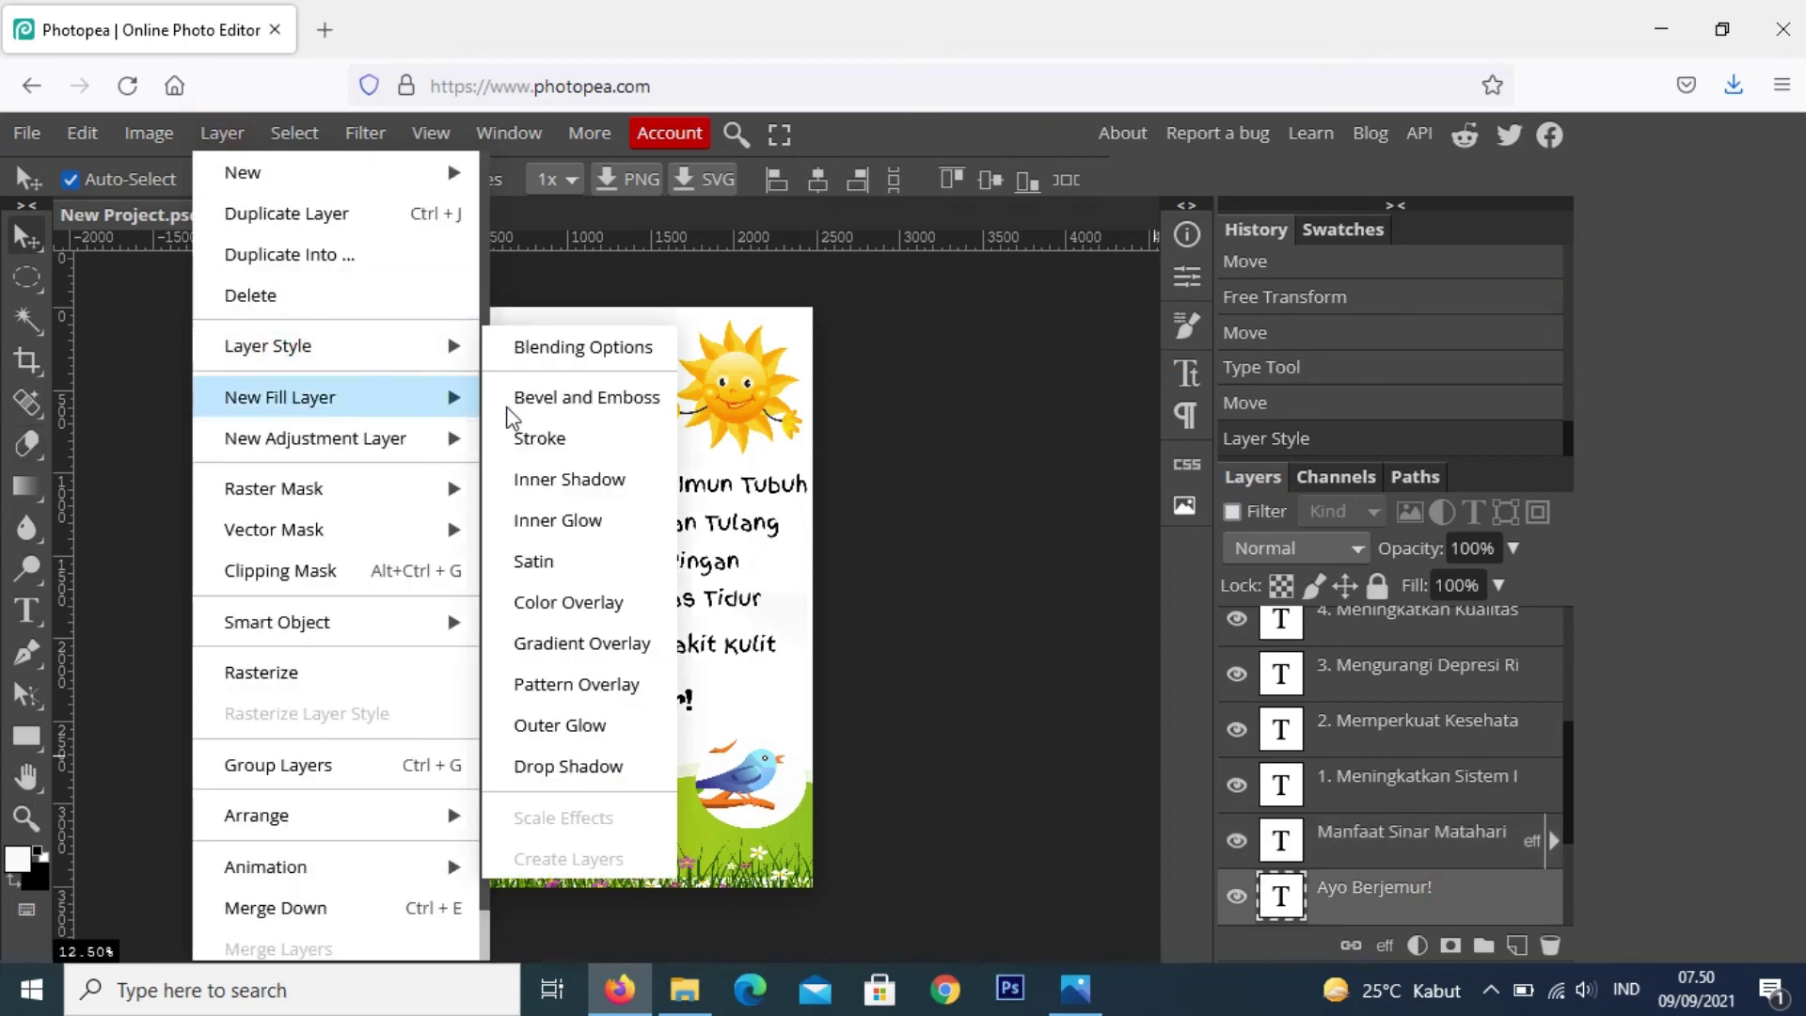
pyautogui.click(564, 438)
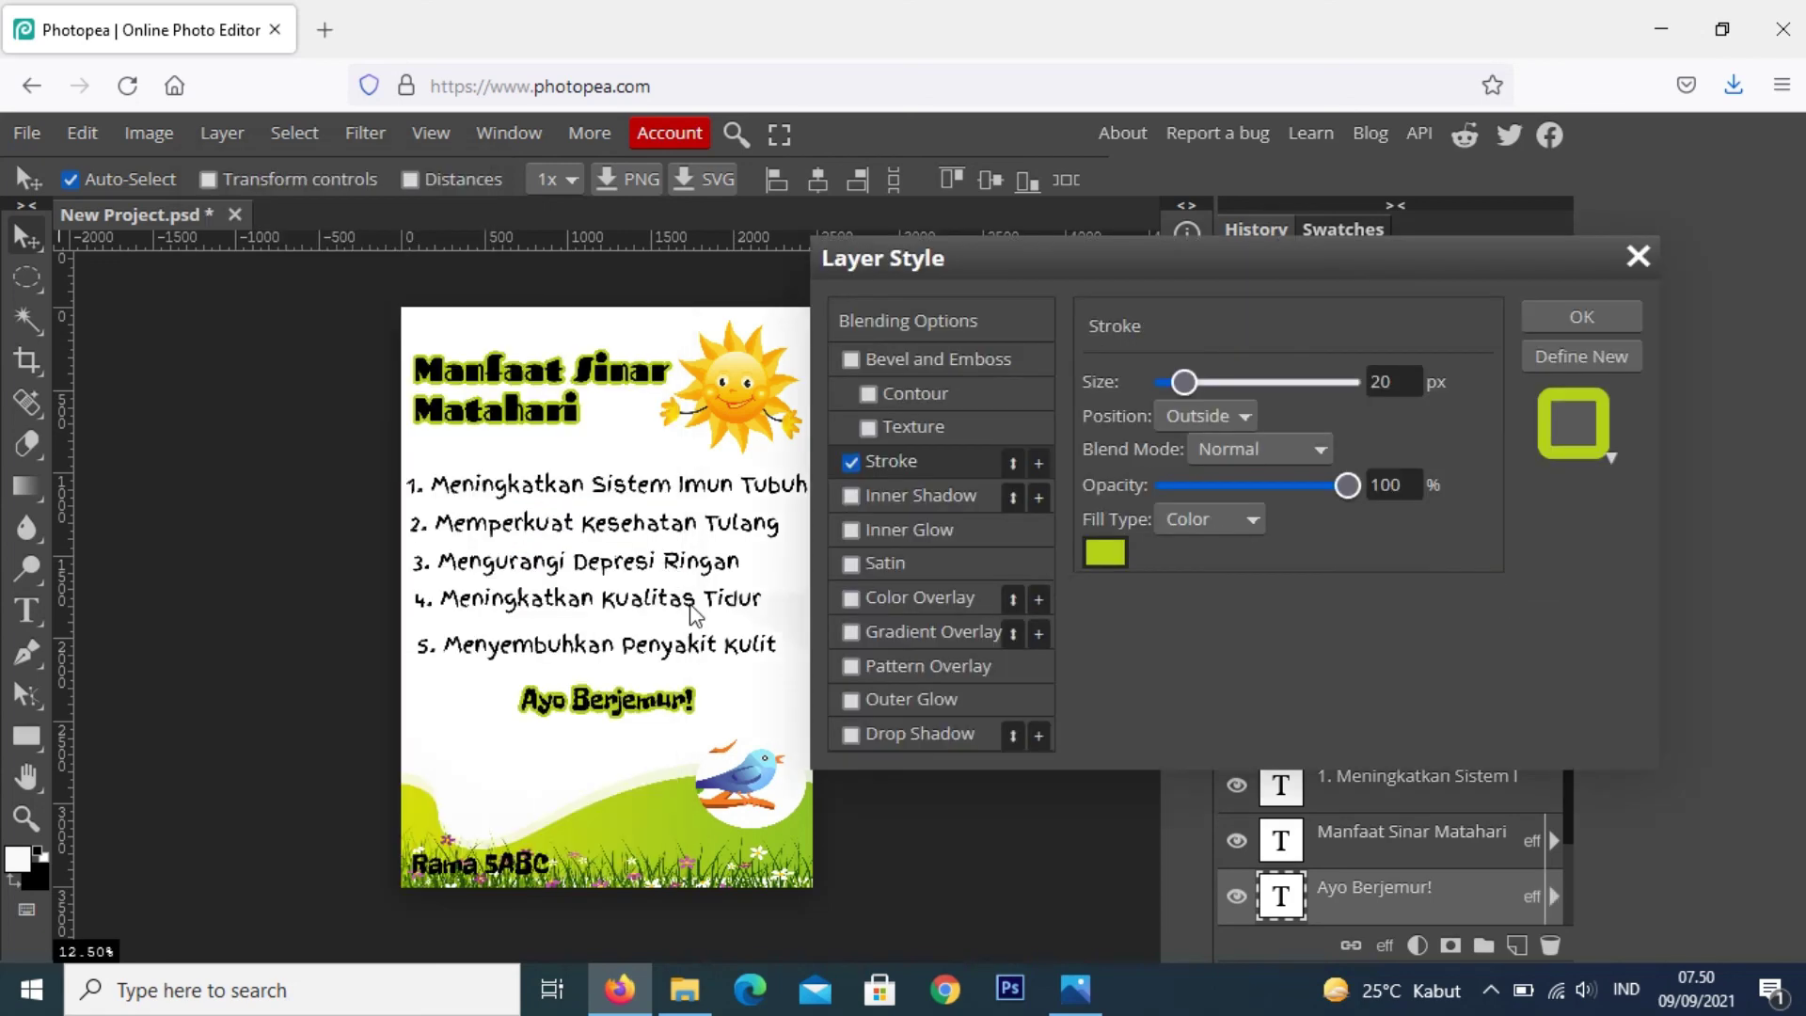
pyautogui.click(1582, 316)
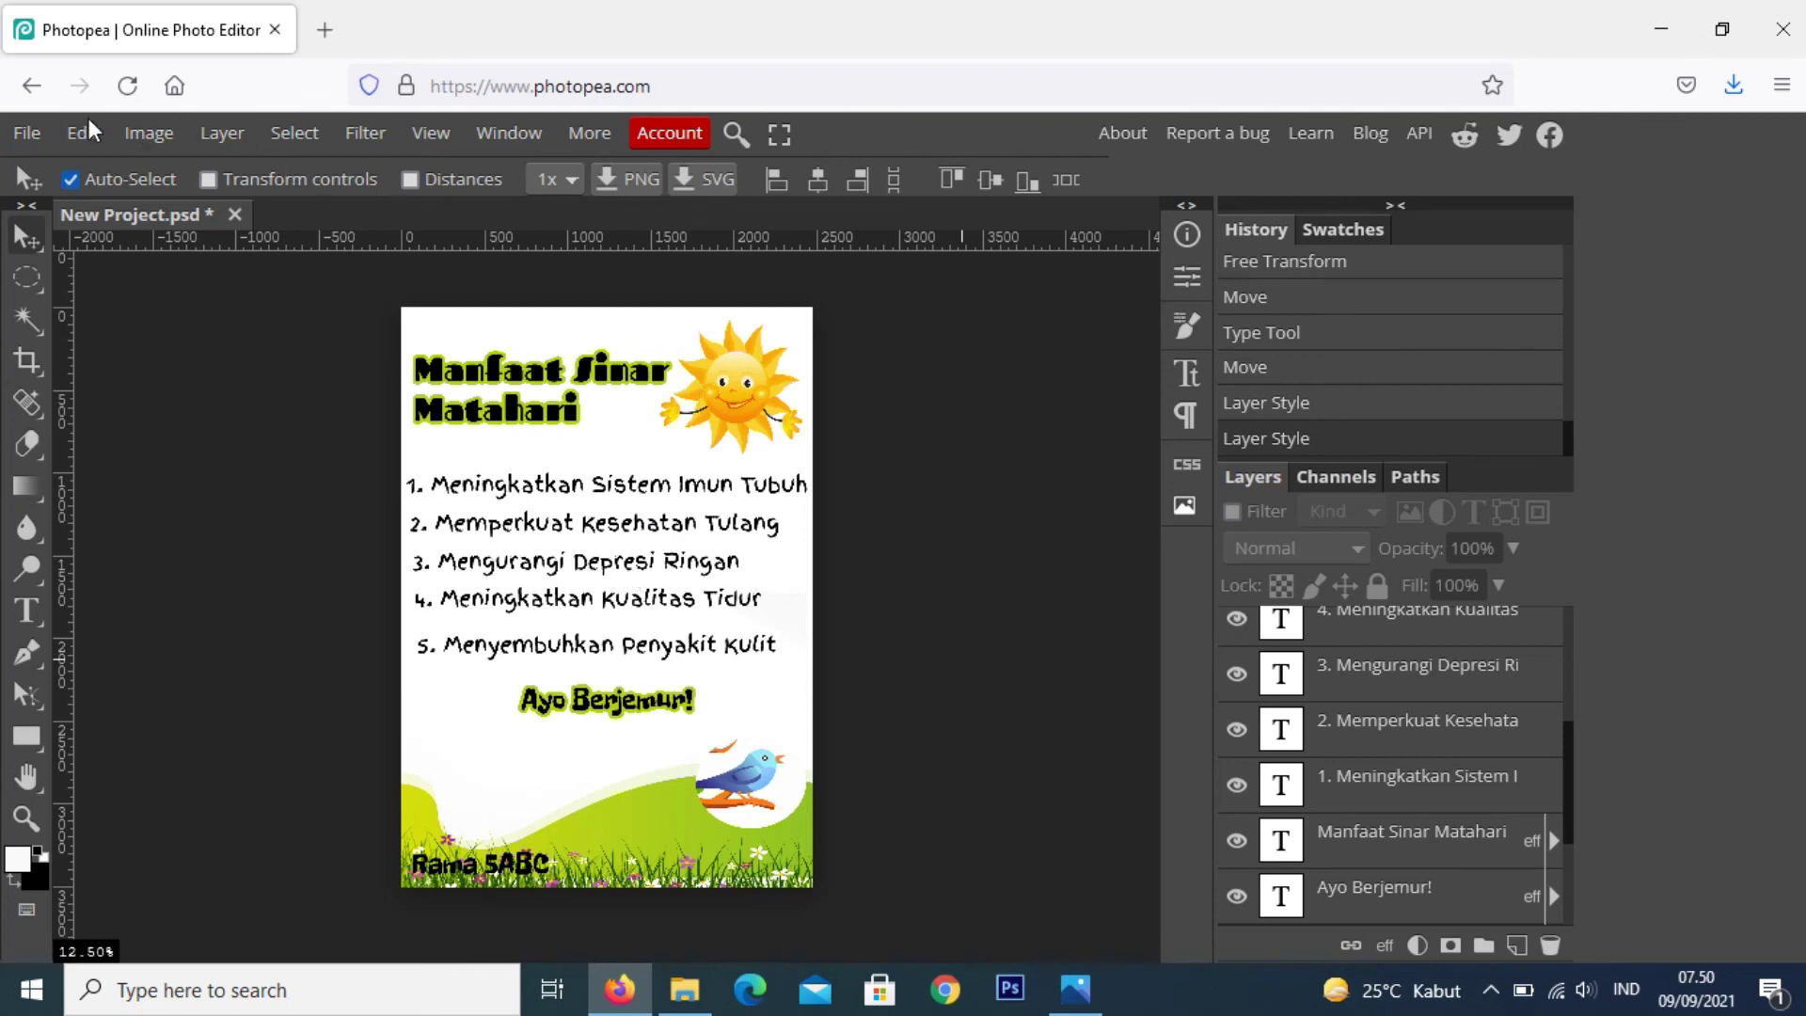
# Export the poster as a JPG at 2480 × 3508 px and 100% quality, and save the file New Project.jpg to the computer
pyautogui.click(25, 134)
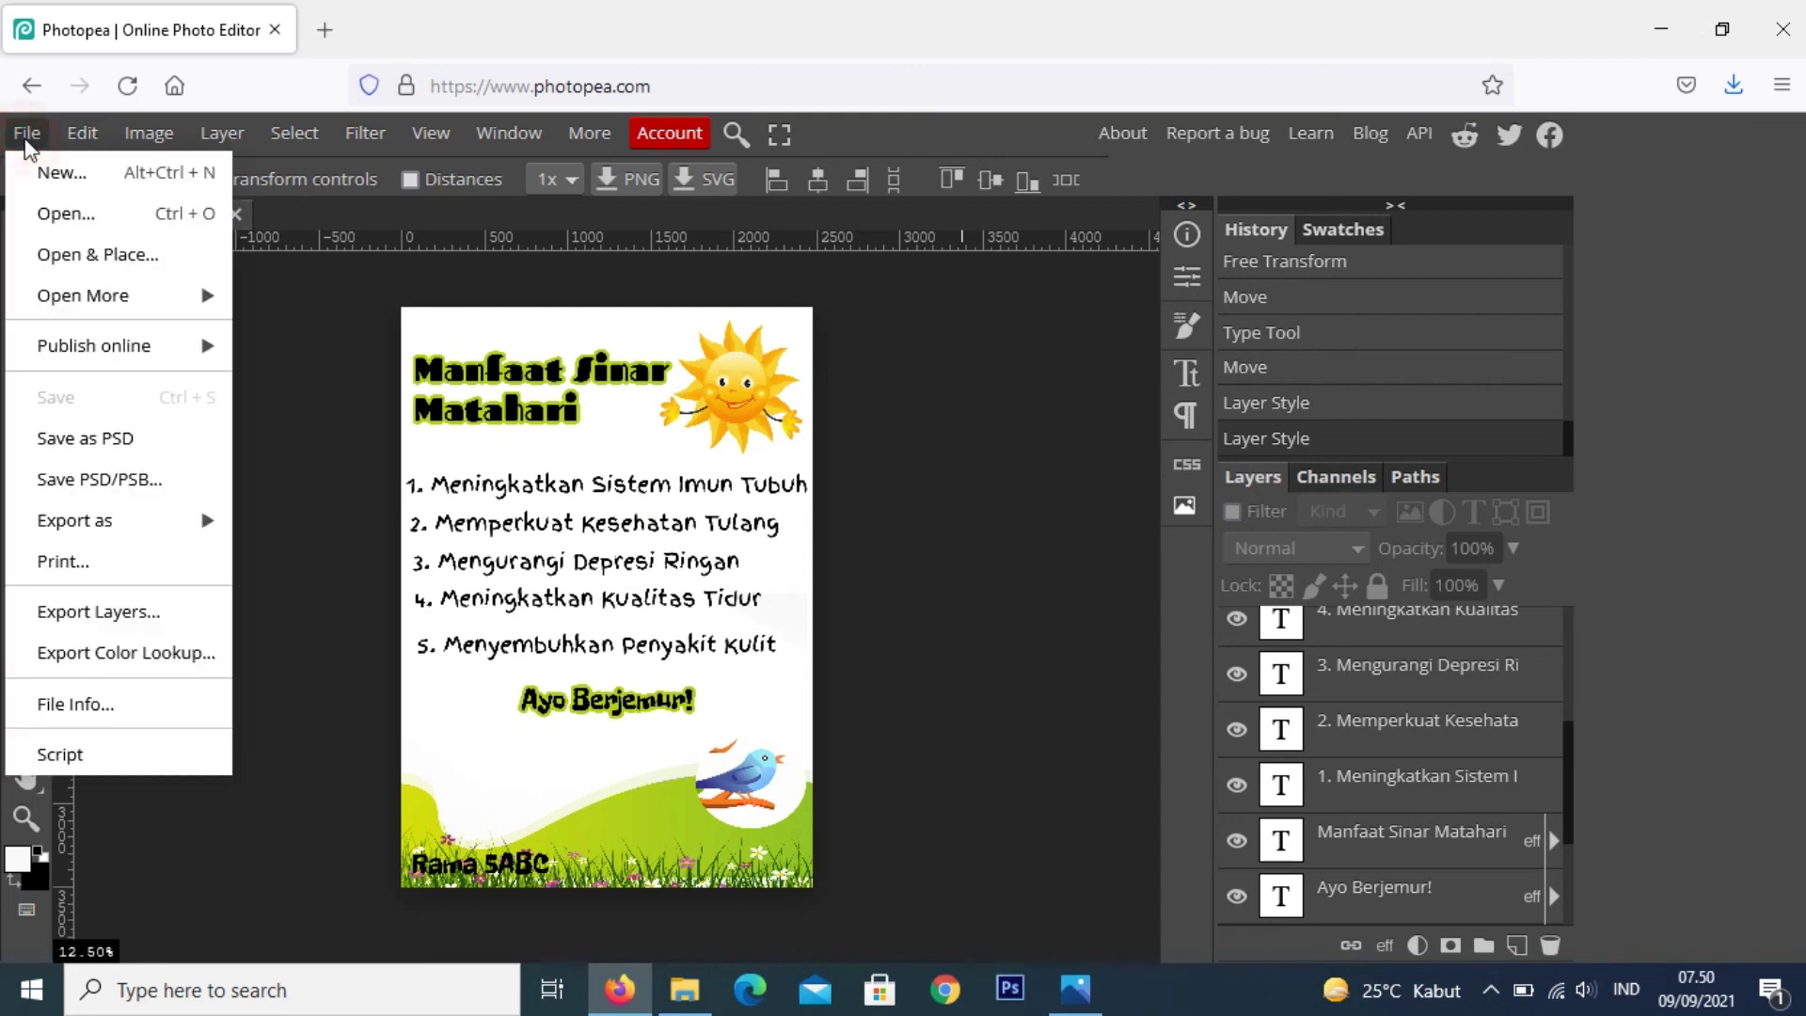
pyautogui.click(113, 522)
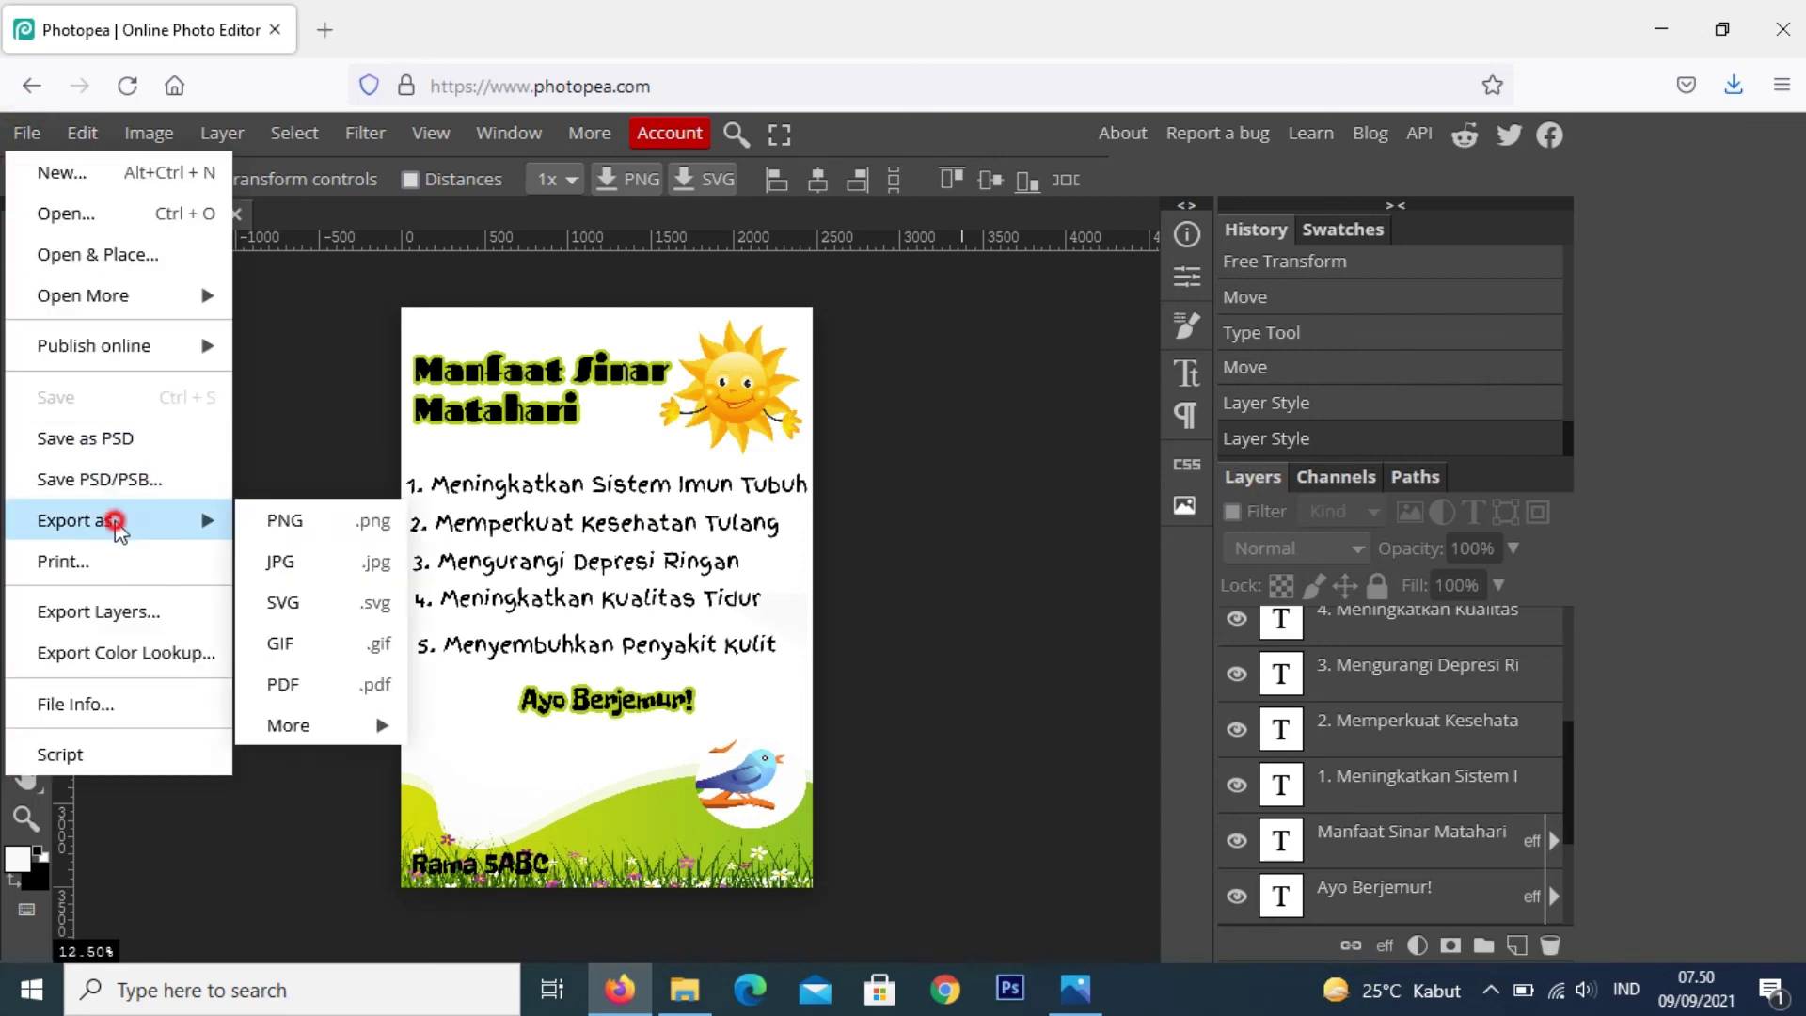
pyautogui.click(339, 557)
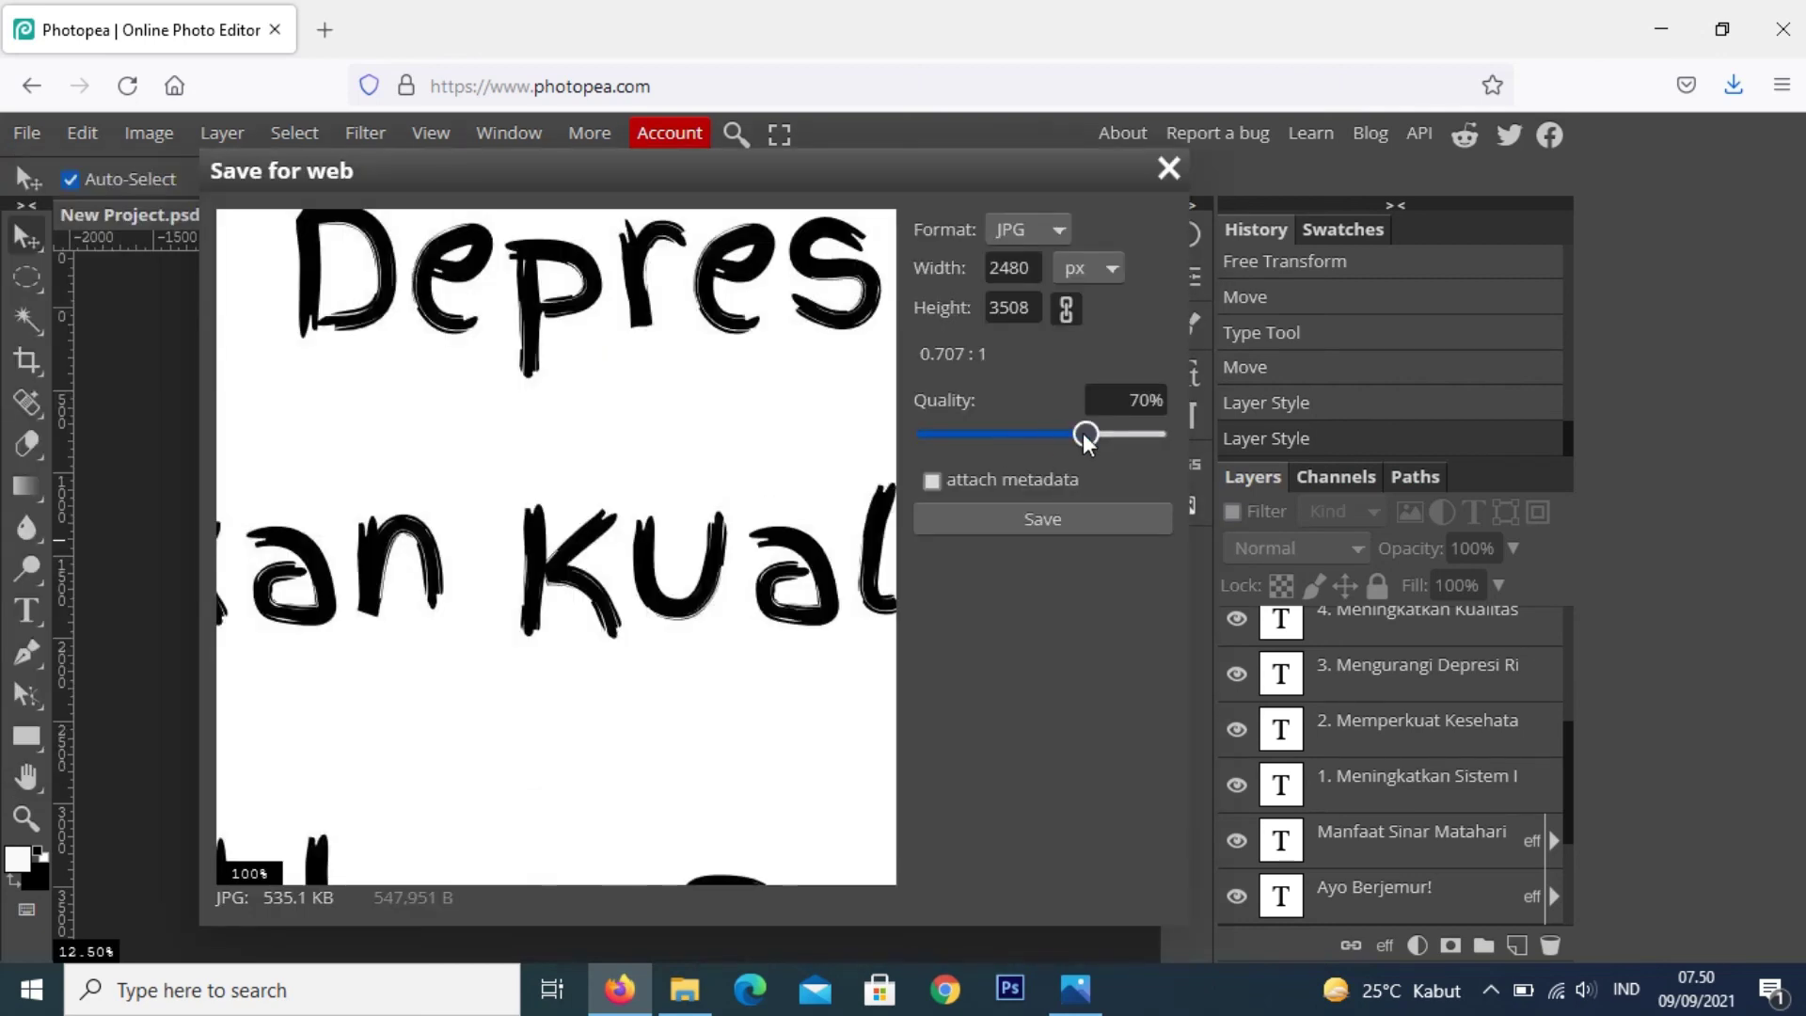
pyautogui.moveTo(1087, 436); pyautogui.dragTo(1225, 393)
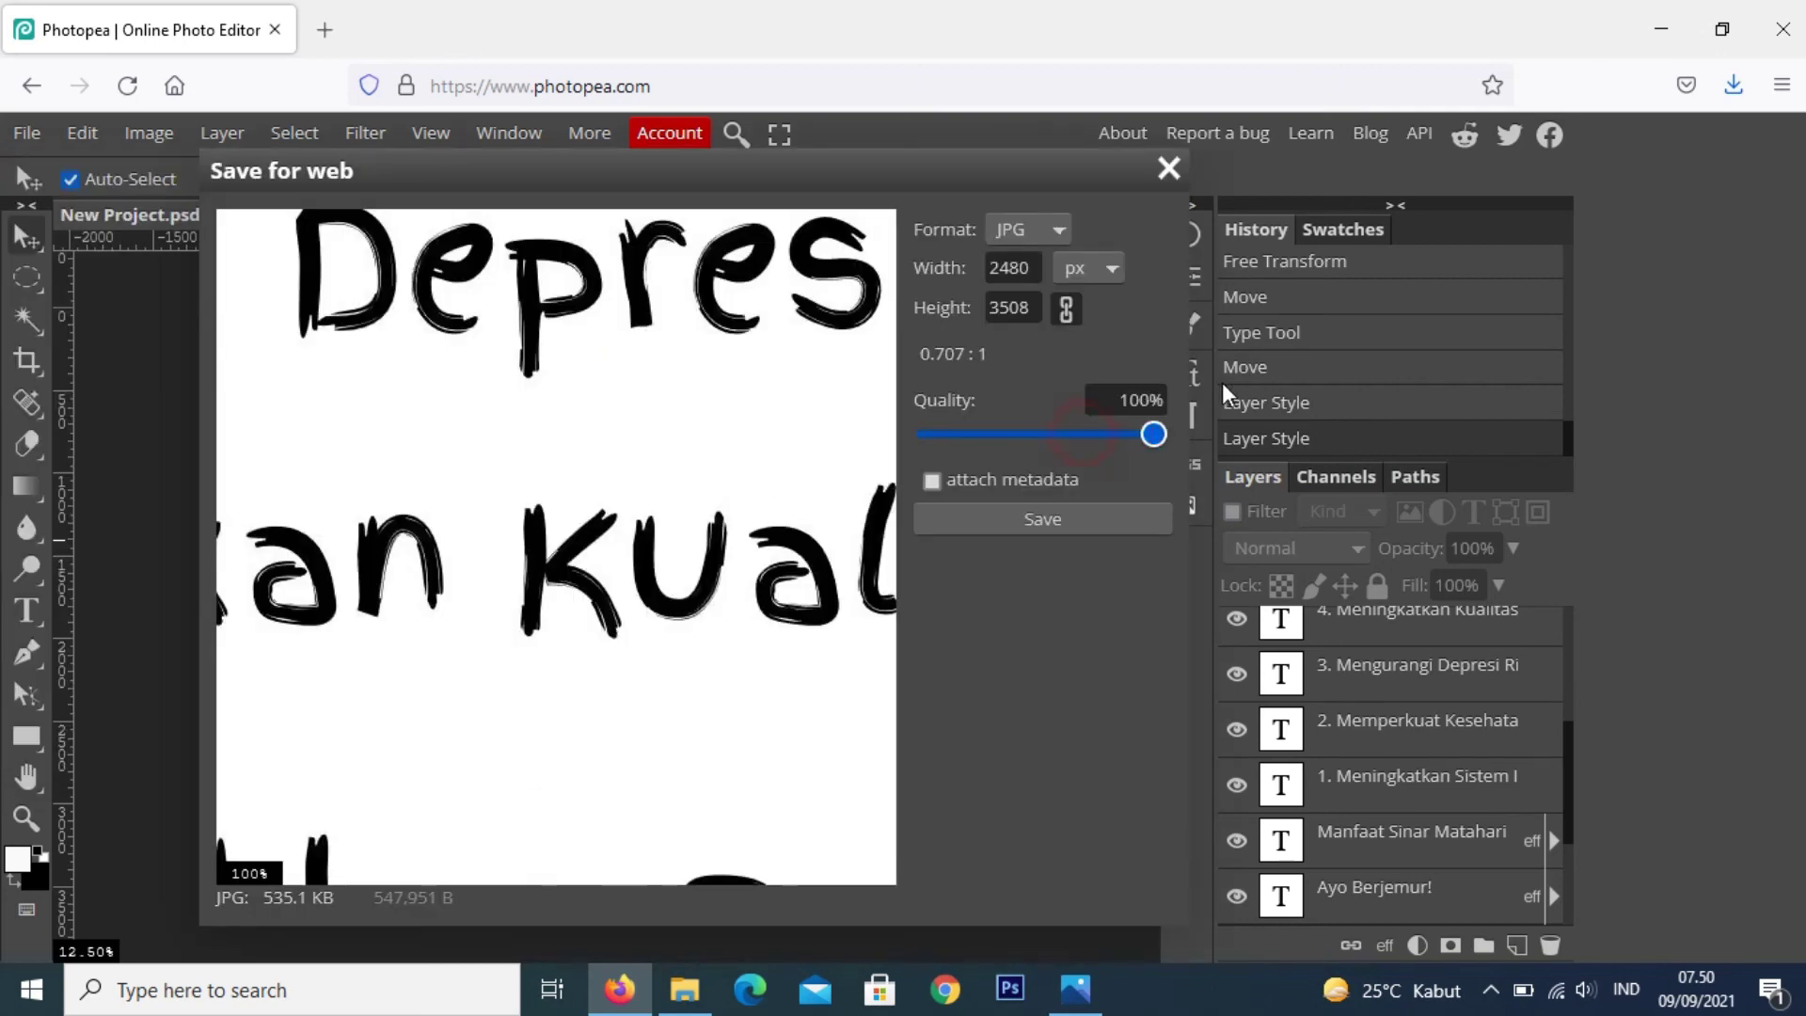
pyautogui.click(1041, 525)
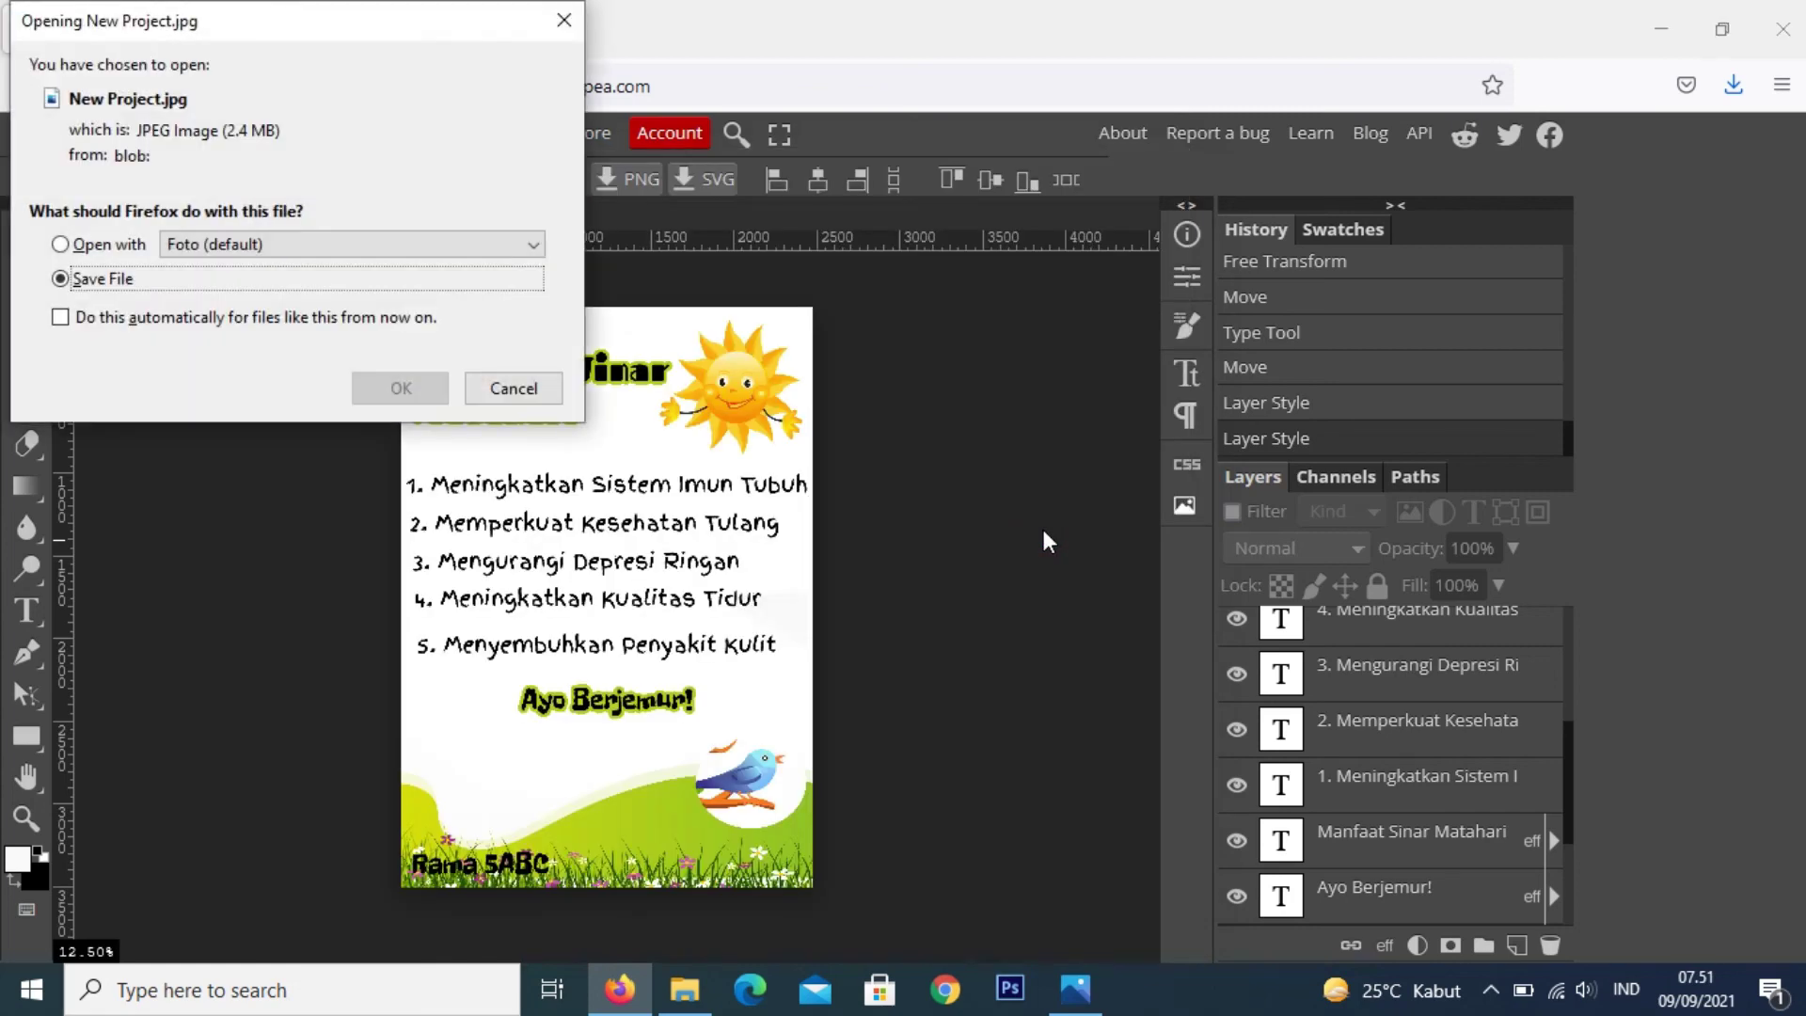
pyautogui.moveTo(340, 21); pyautogui.dragTo(742, 312)
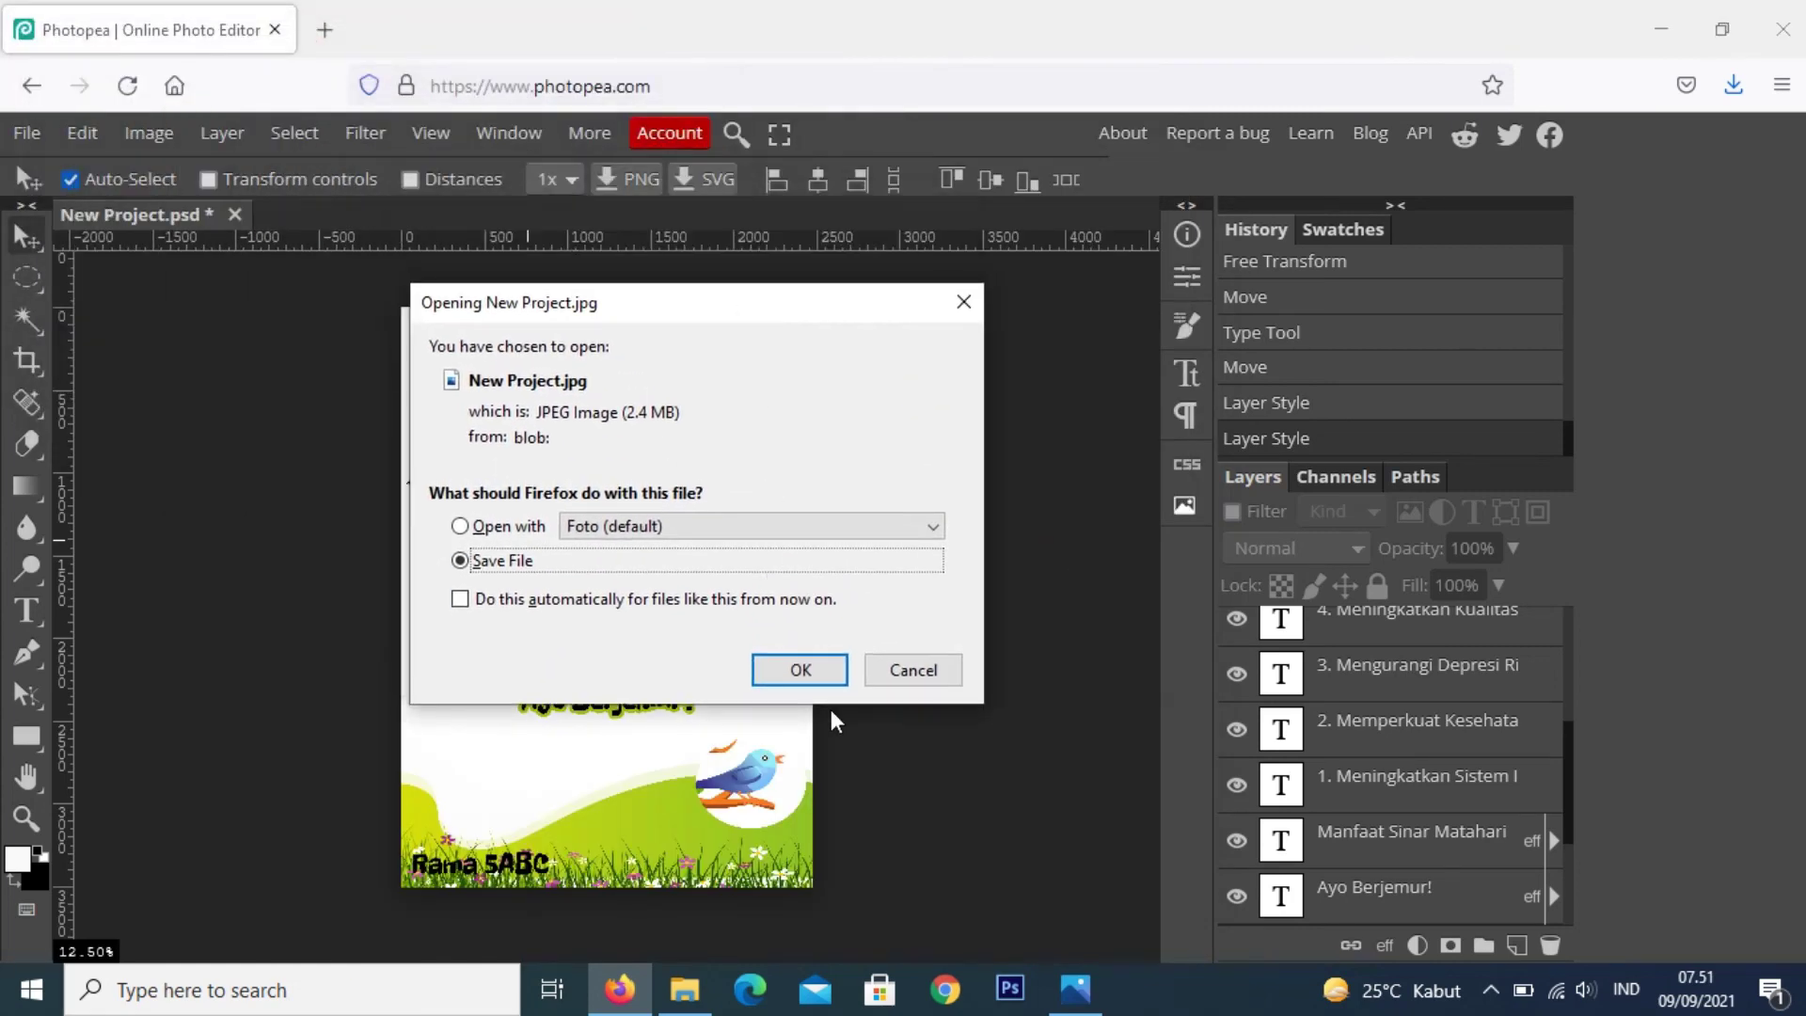
pyautogui.click(800, 670)
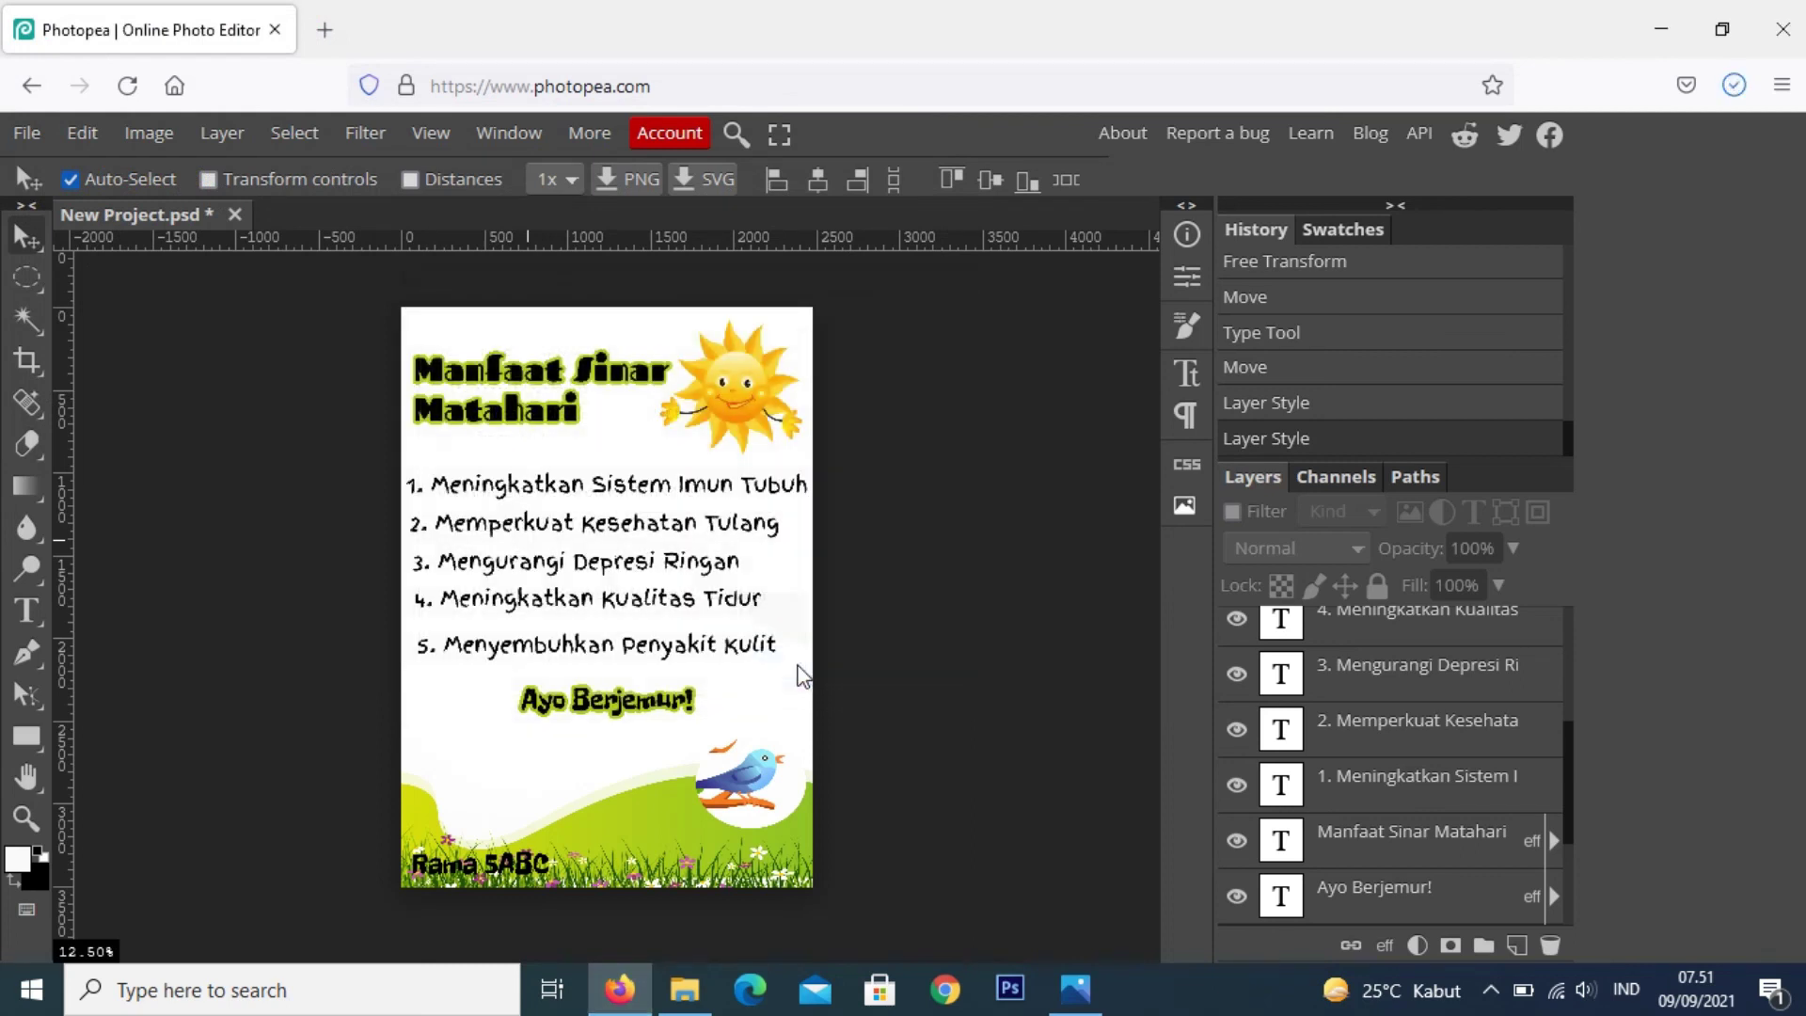